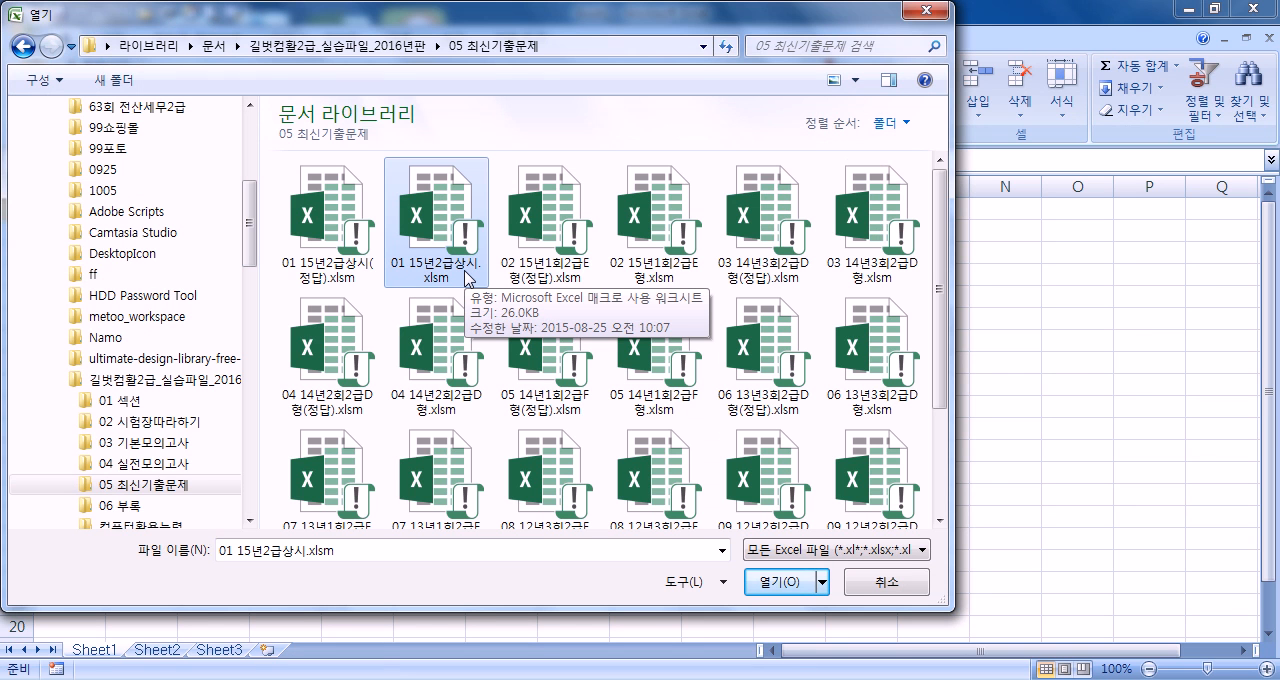
# Open the workbook 01 15년2급상시.xlsm, entering the file's password
pyautogui.doubleClick(415, 235)
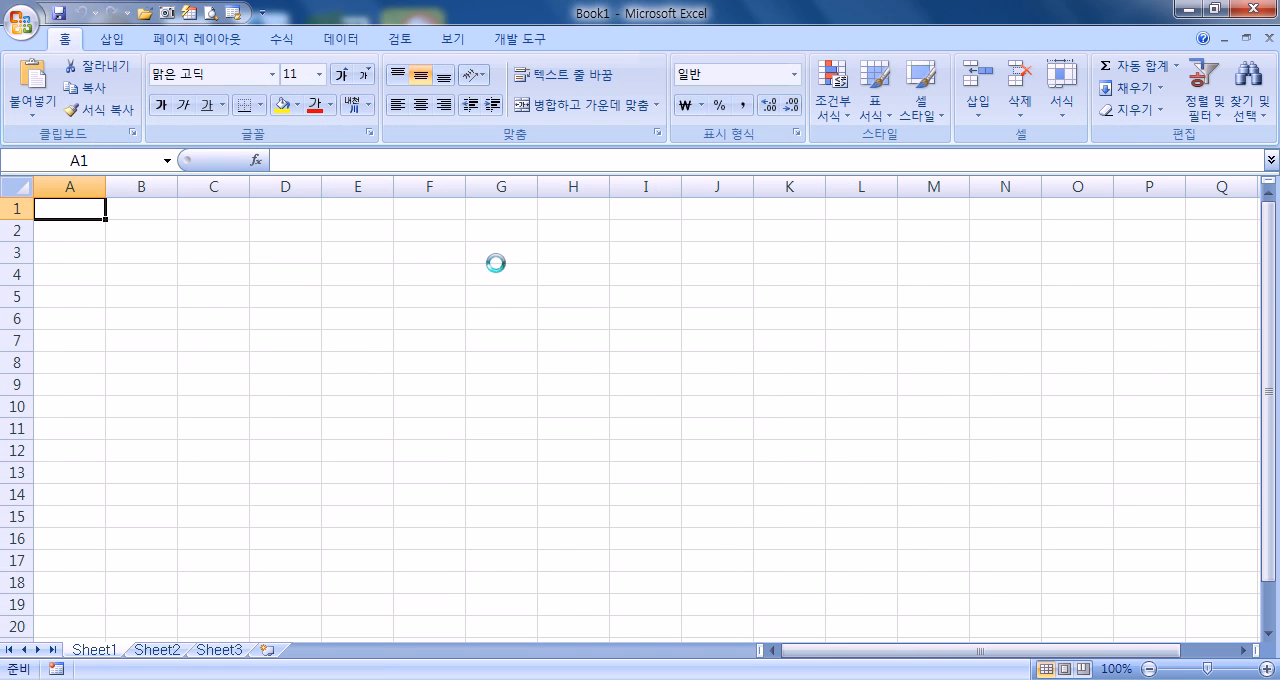
pyautogui.write('******')
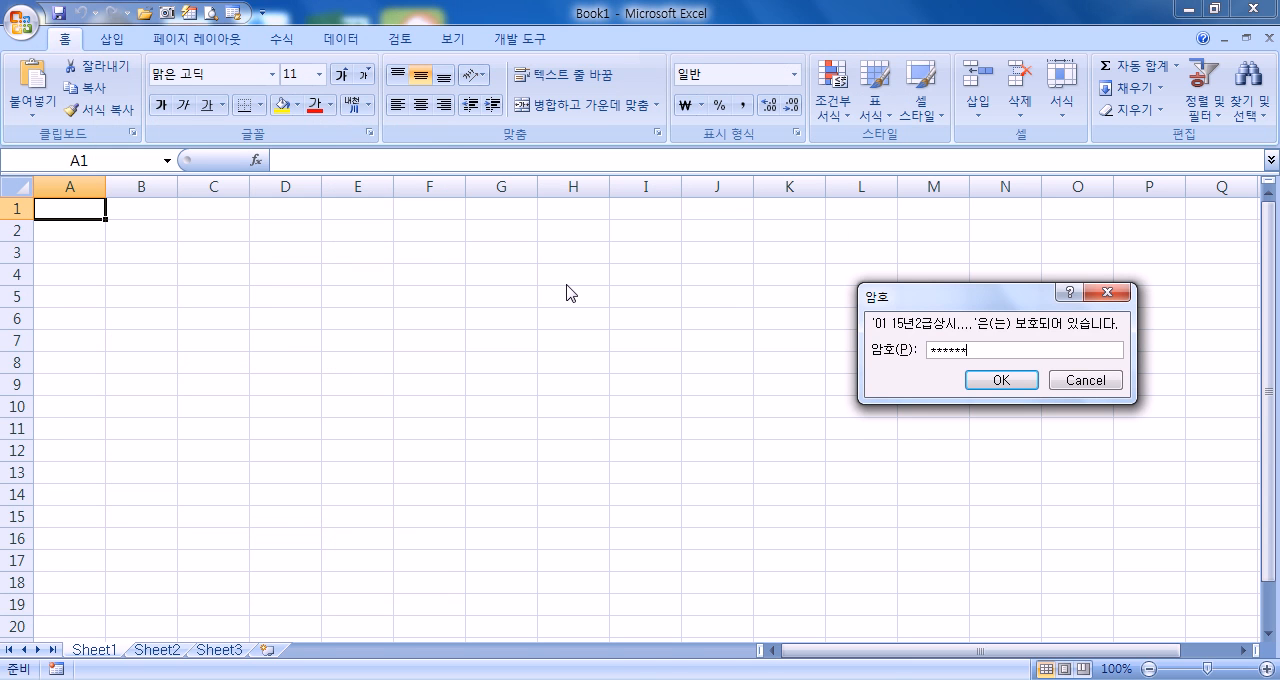
pyautogui.press('Return')
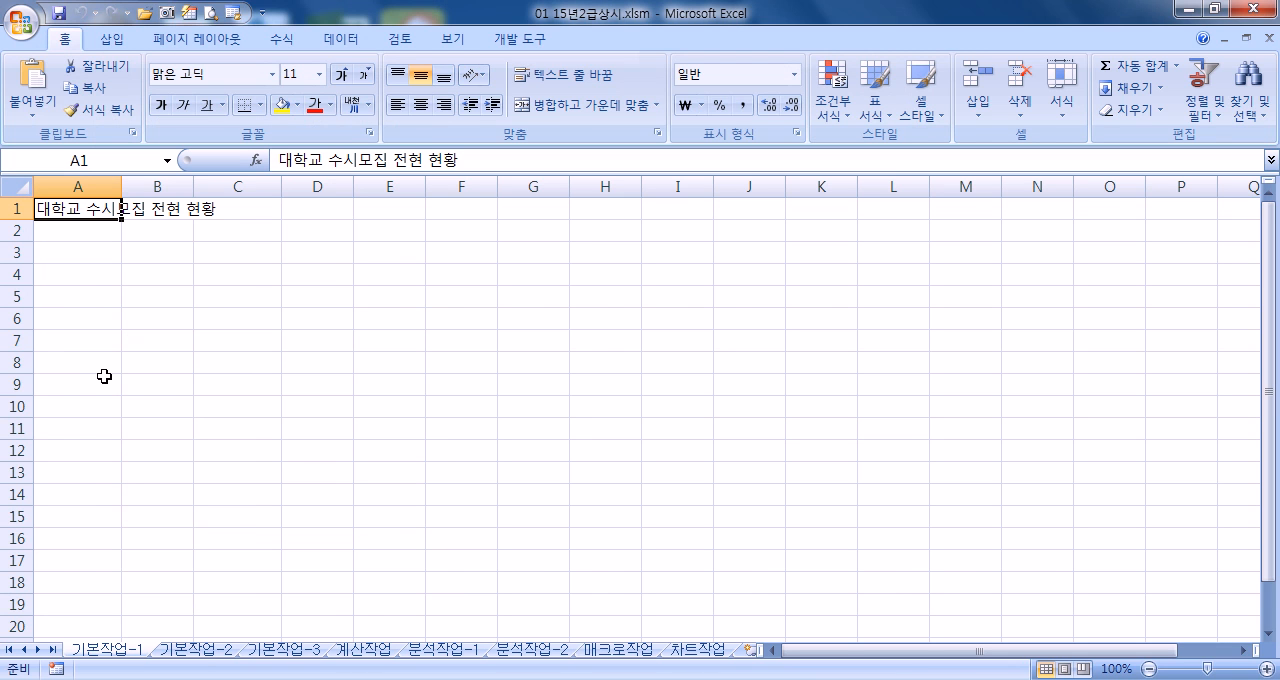
pyautogui.click(62, 256)
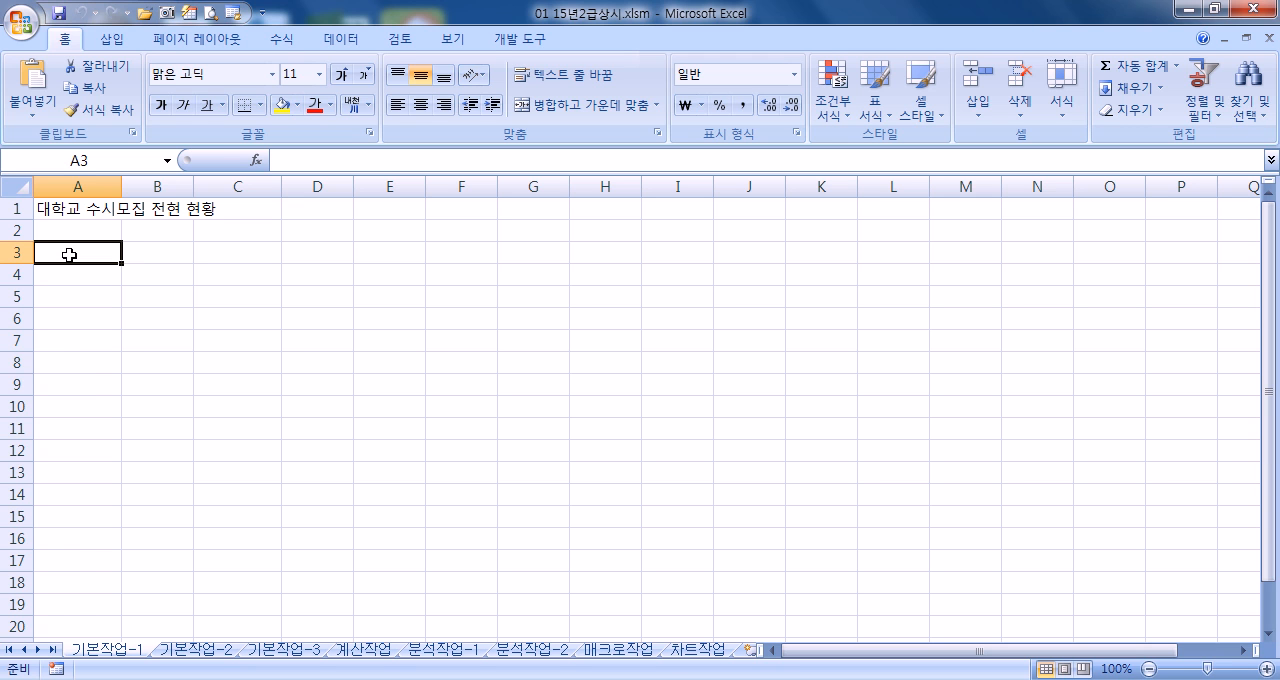
# On the 기본작업-2 sheet, merge and center the title across A1:F1
pyautogui.click(198, 650)
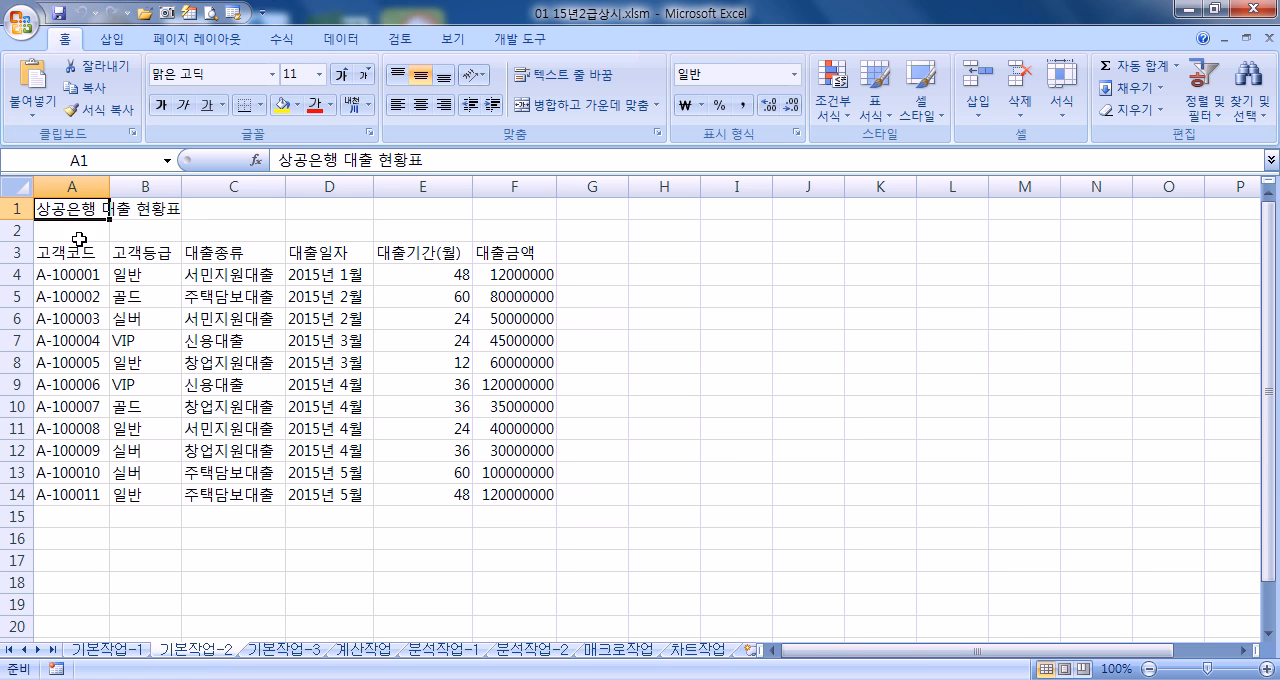
pyautogui.keyDown('ctrl'); pyautogui.scroll(2, 98, 348); pyautogui.keyUp('ctrl')
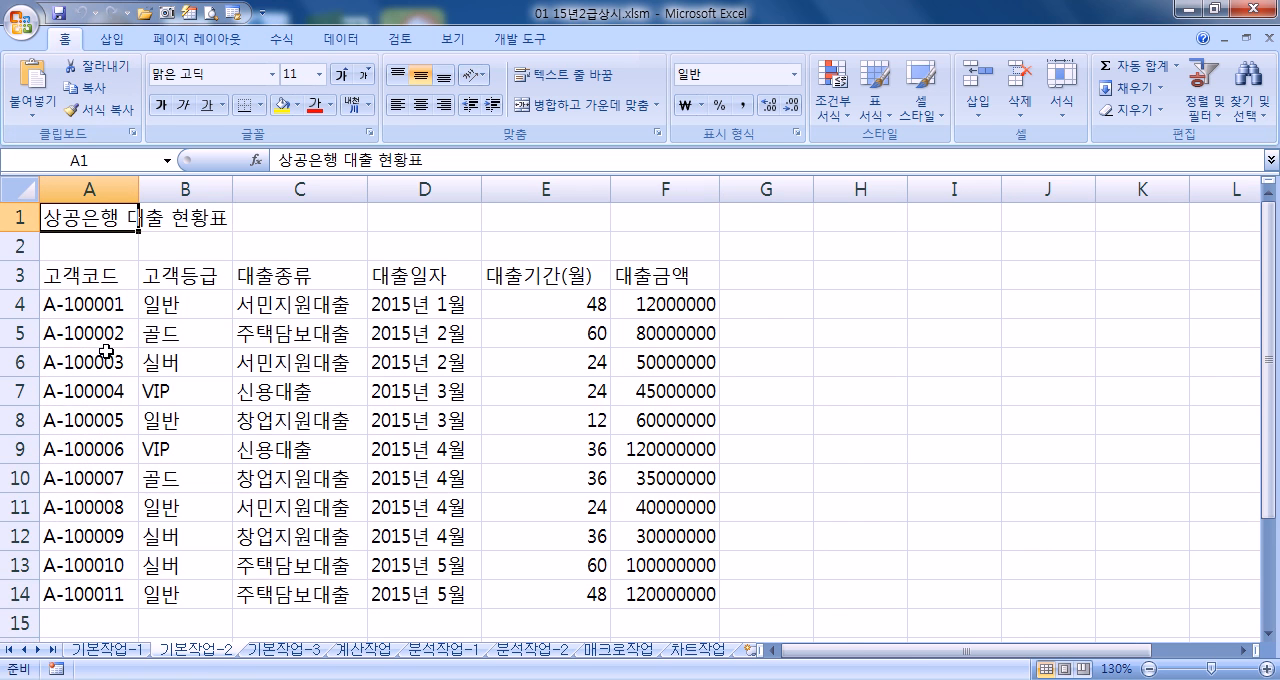
pyautogui.moveTo(84, 208); pyautogui.dragTo(642, 206)
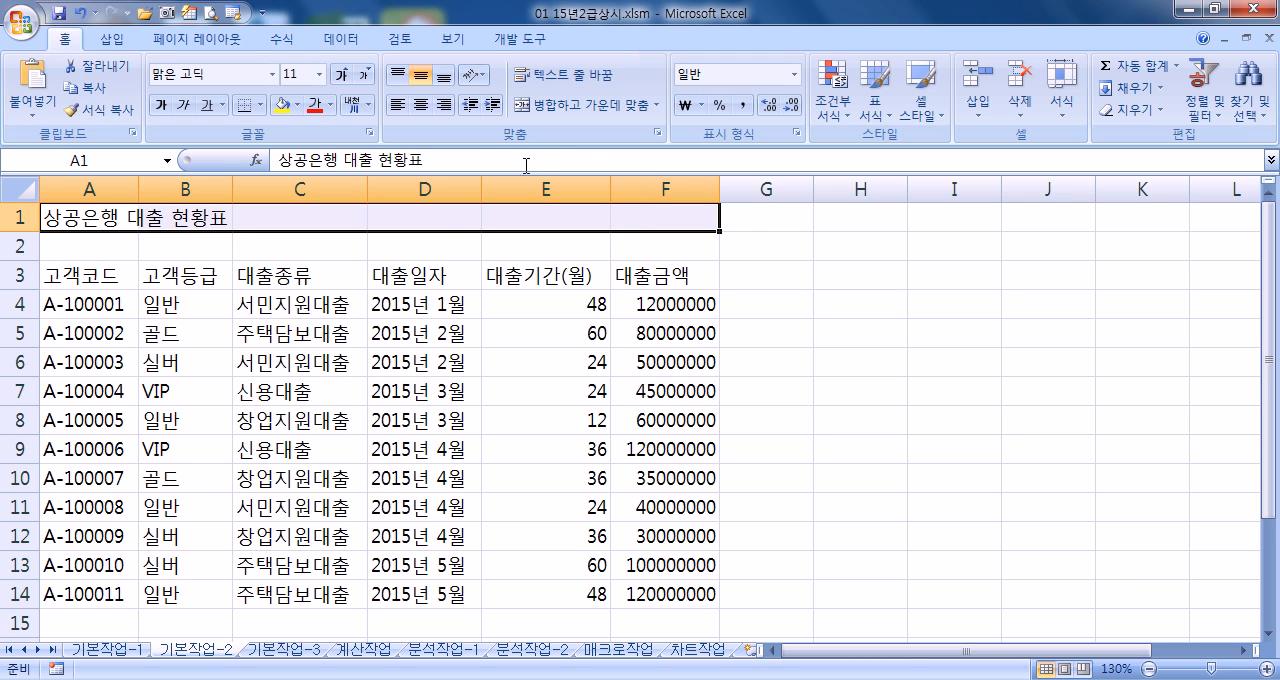
pyautogui.click(558, 122)
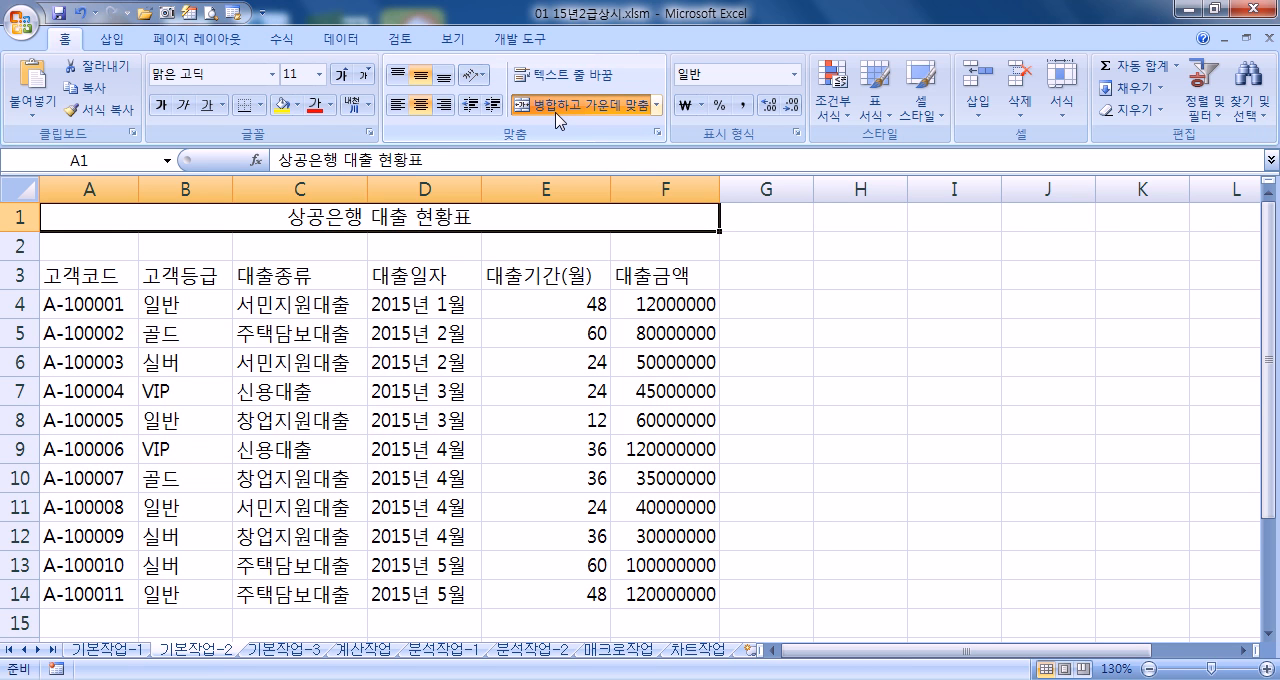
# Format the merged title in A1 with the 궁서체 font, size 20, bold and underlined
pyautogui.click(237, 76)
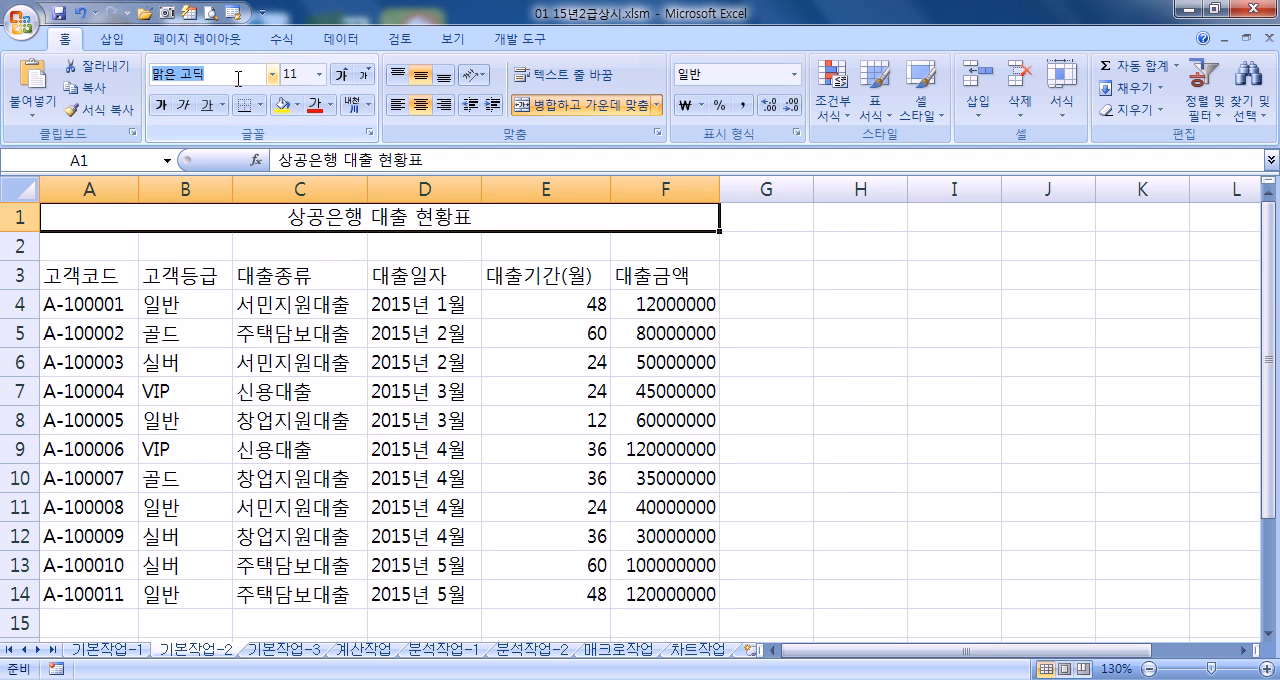
pyautogui.write('궁서체')
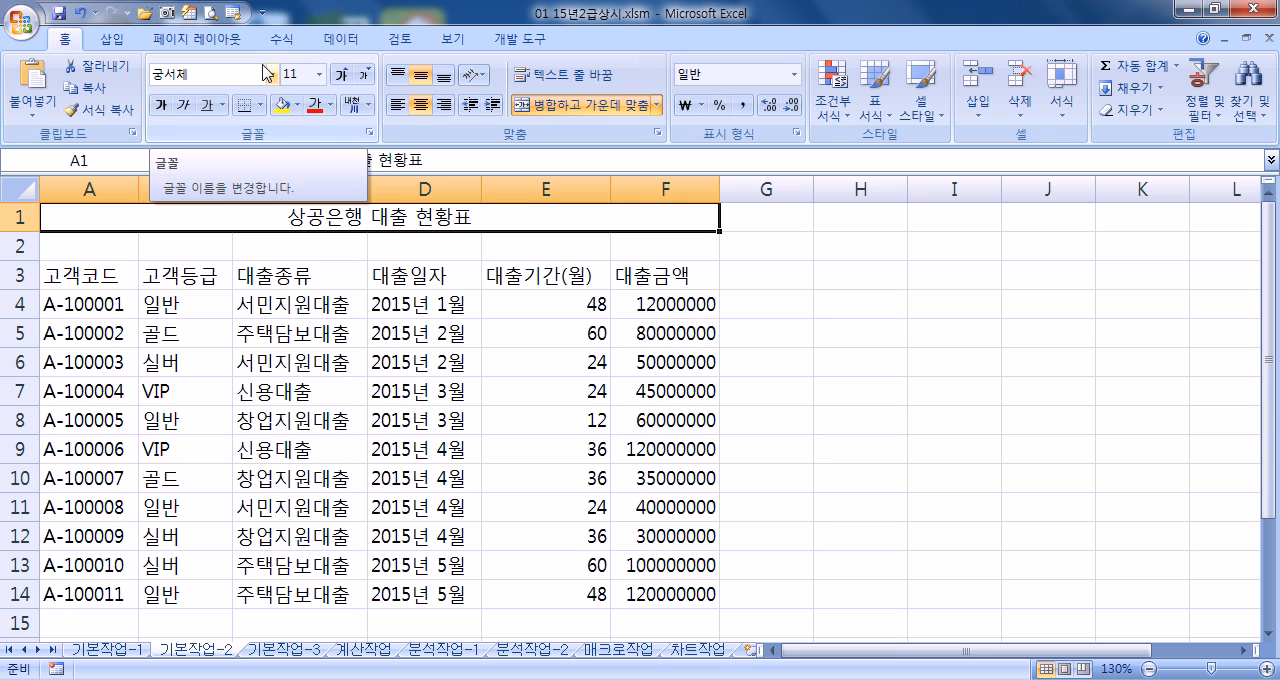
pyautogui.press('Return')
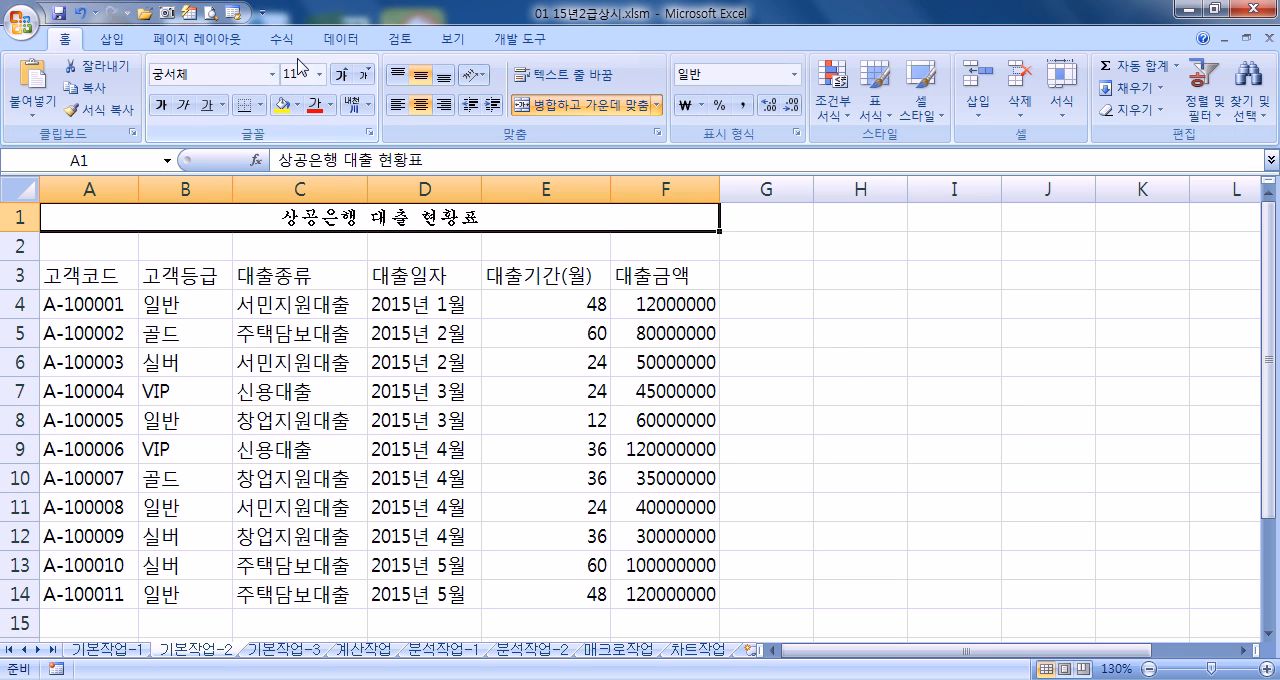
pyautogui.click(342, 76)
pyautogui.click(343, 76)
pyautogui.click(344, 77)
pyautogui.click(345, 77)
pyautogui.click(345, 77)
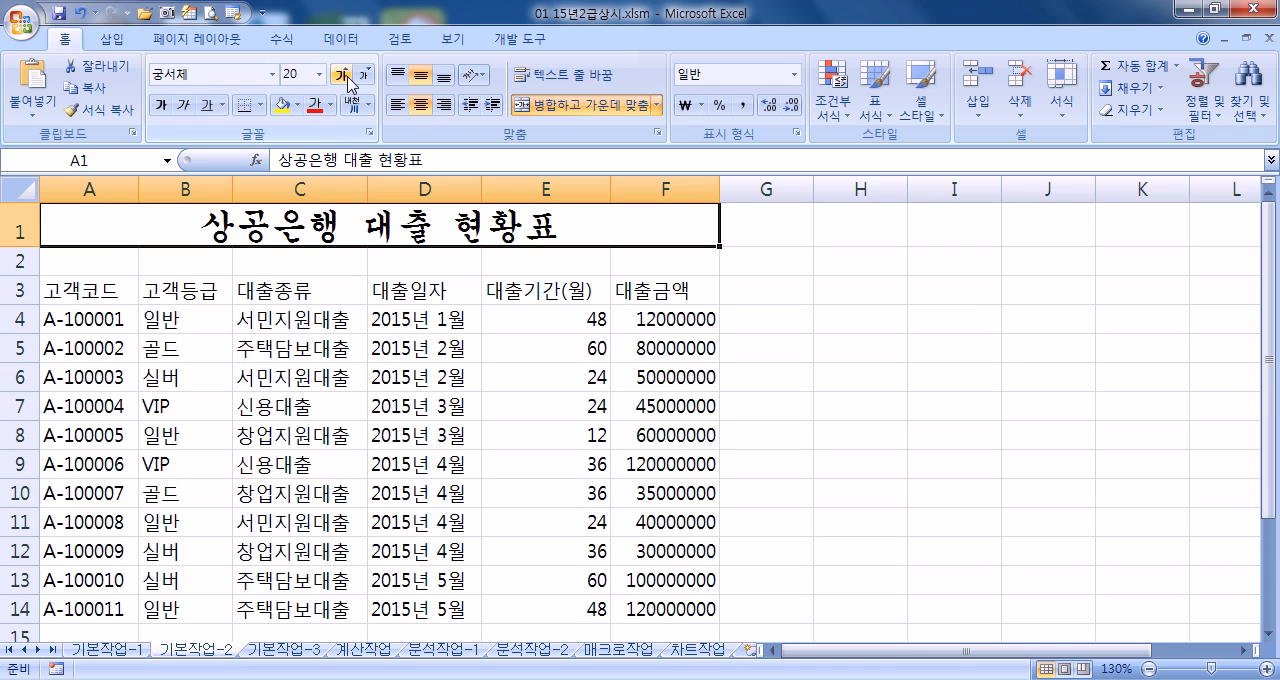
pyautogui.click(162, 106)
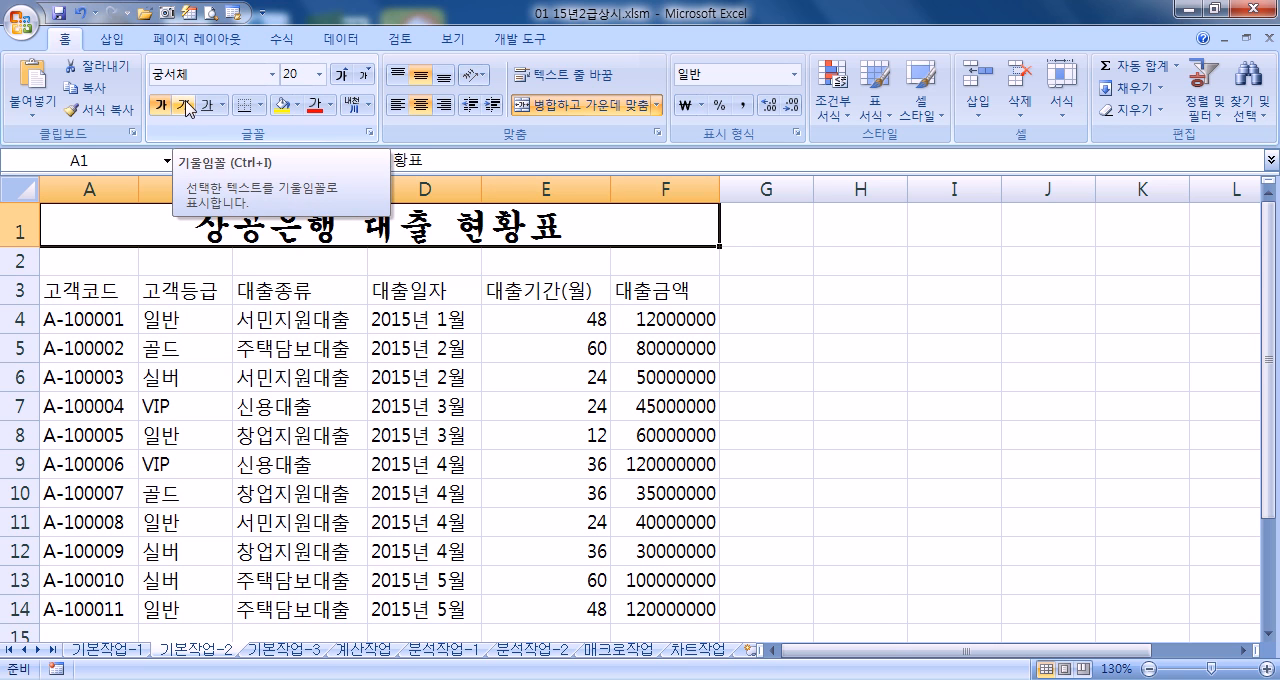
pyautogui.click(207, 105)
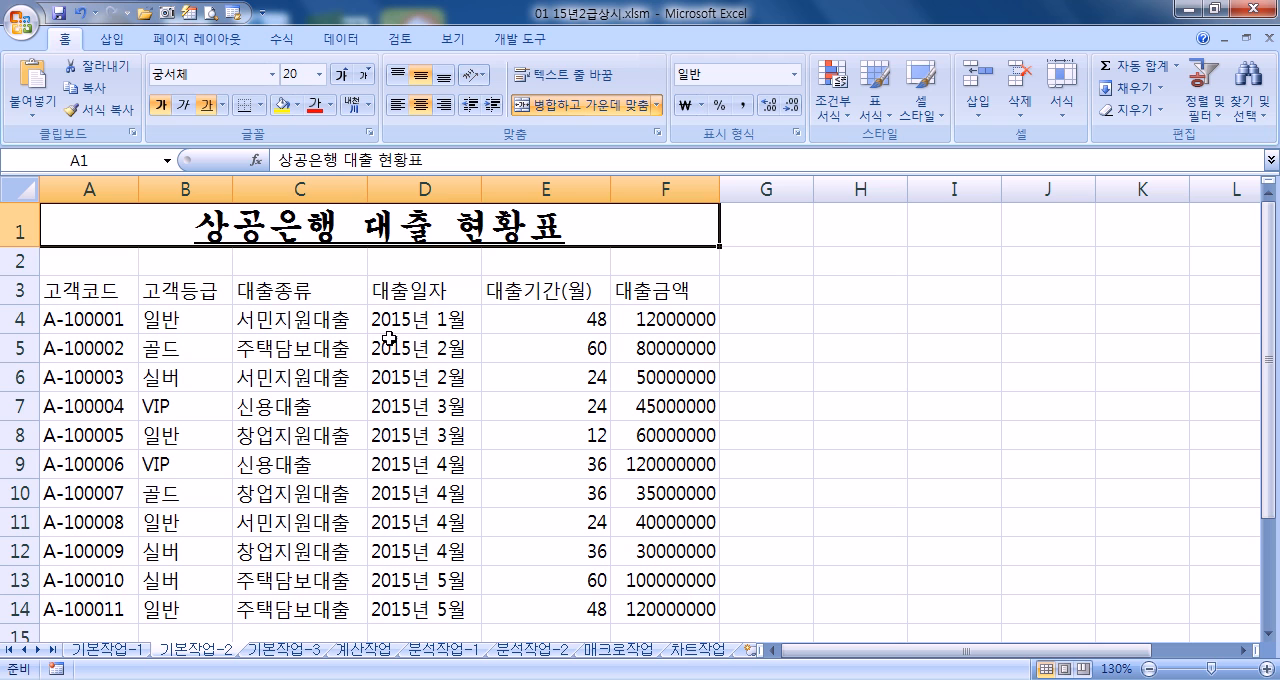
# Convert the word 대출 in the A1 title to the Hanja 貸出
pyautogui.doubleClick(406, 230)
pyautogui.moveTo(433, 226); pyautogui.dragTo(362, 226)
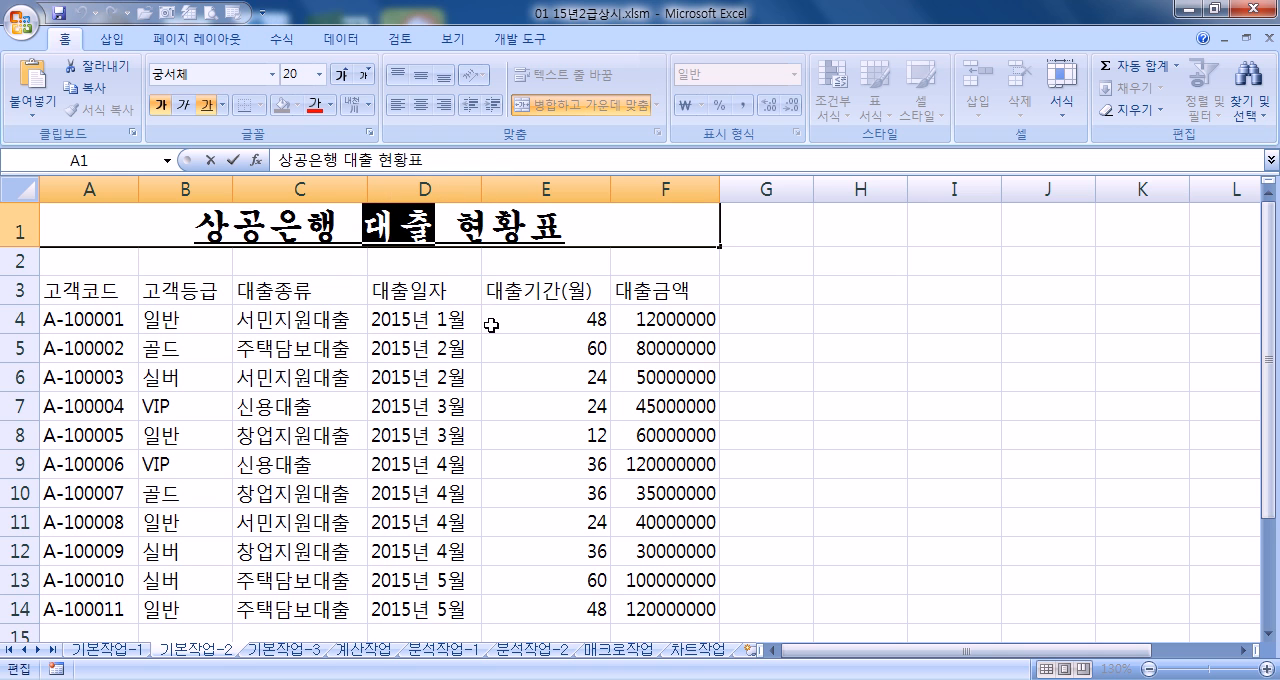
pyautogui.press('Hangul_Hanja')
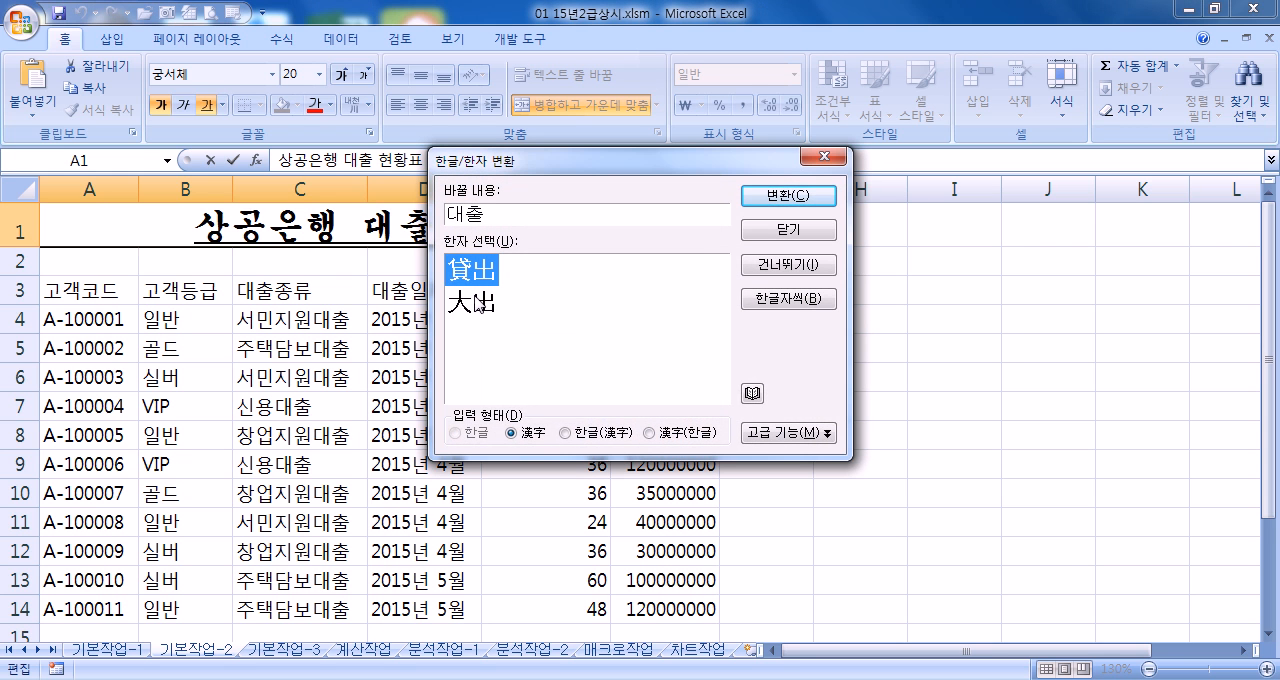
pyautogui.click(788, 196)
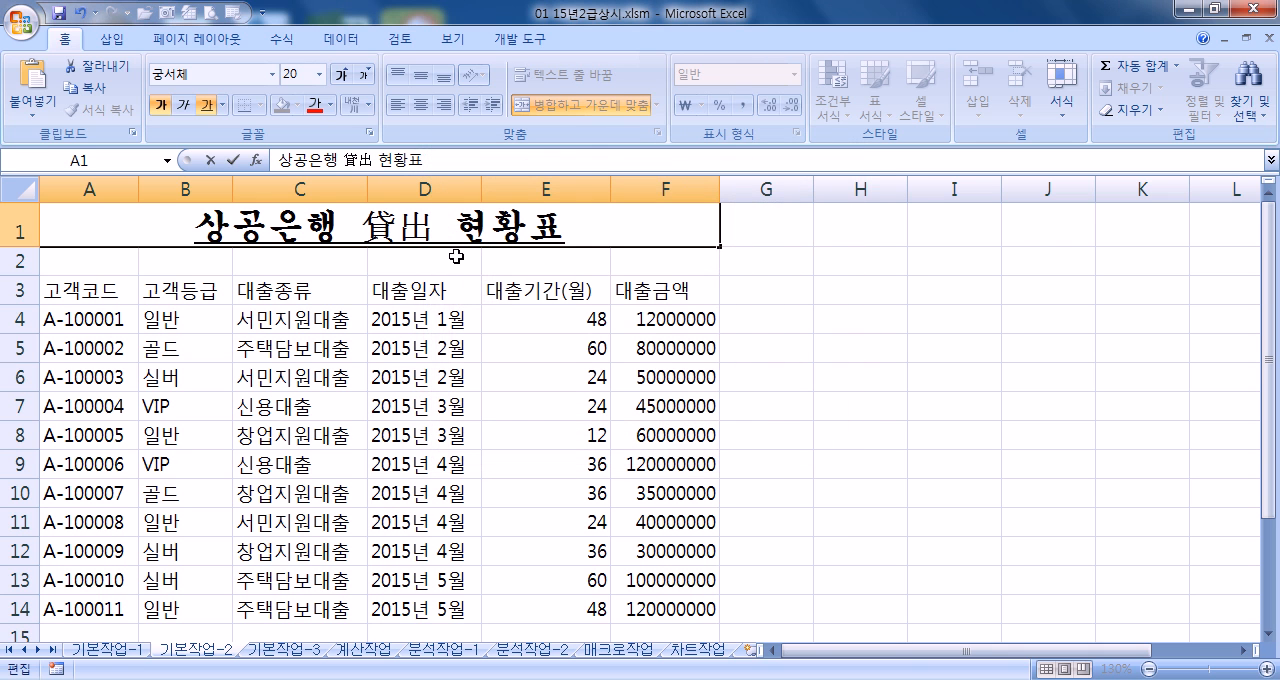
pyautogui.click(454, 262)
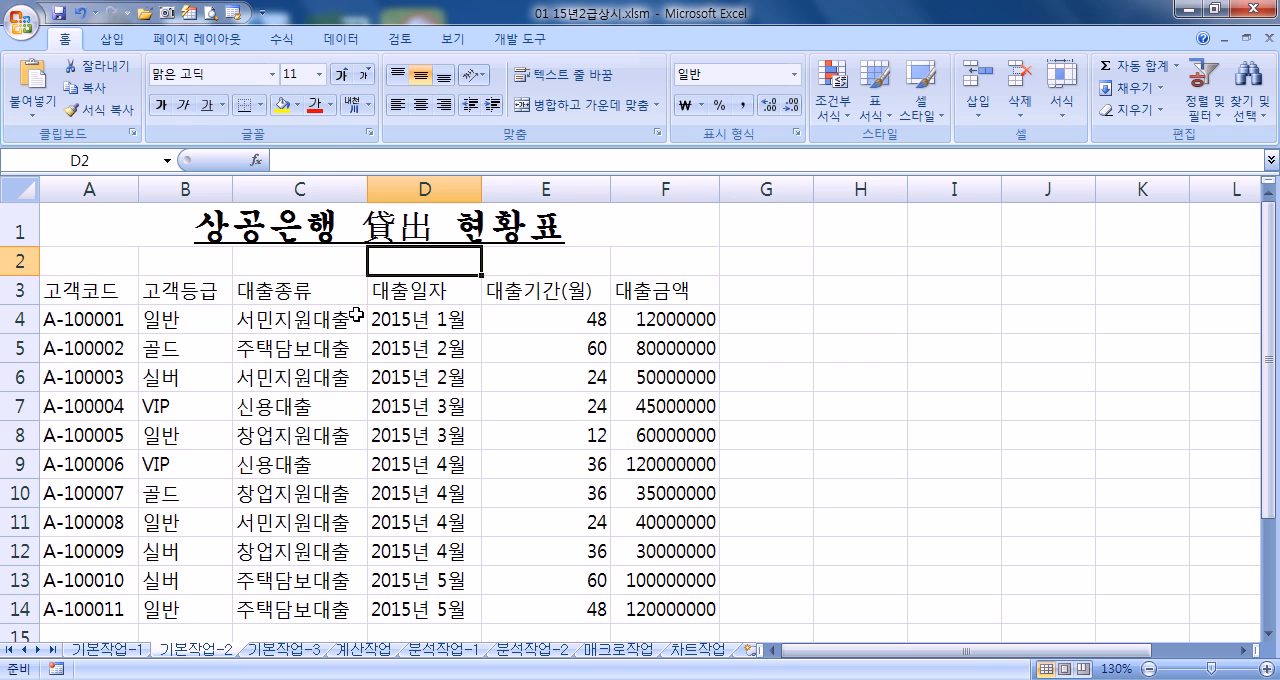
# Apply the 강조색5 cell style to the header row A3:F3 and center its text horizontally
pyautogui.moveTo(66, 287); pyautogui.dragTo(651, 278)
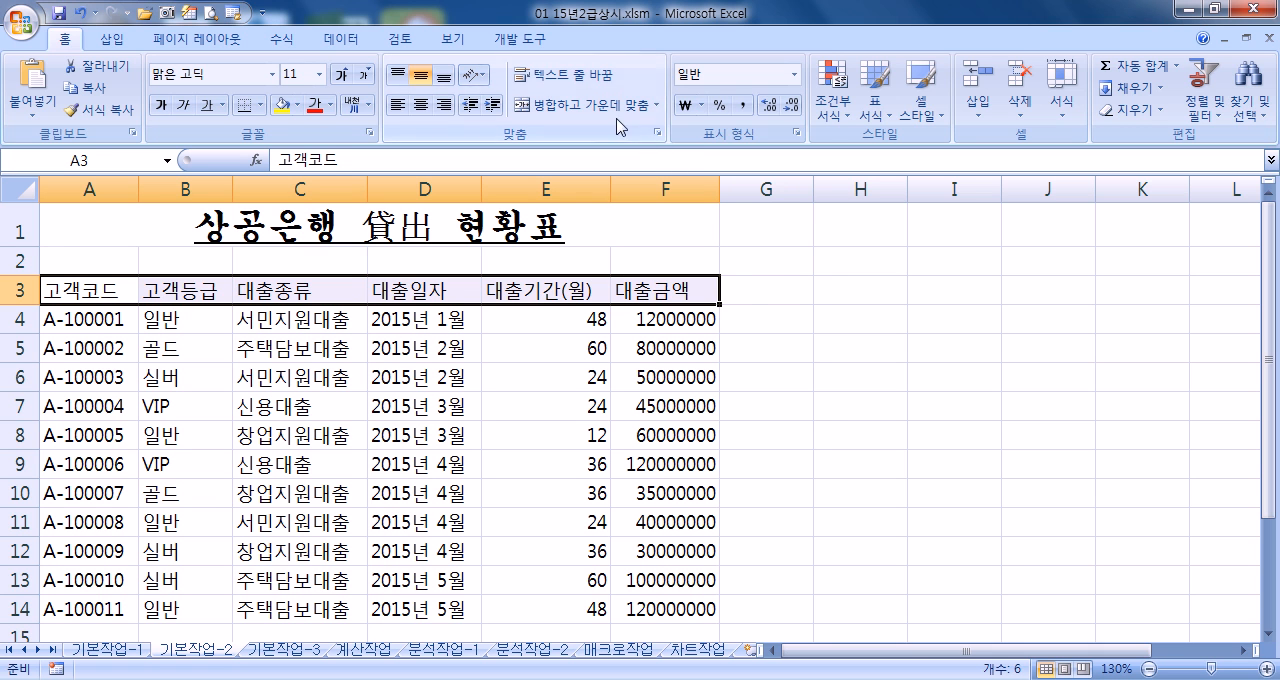
pyautogui.click(934, 117)
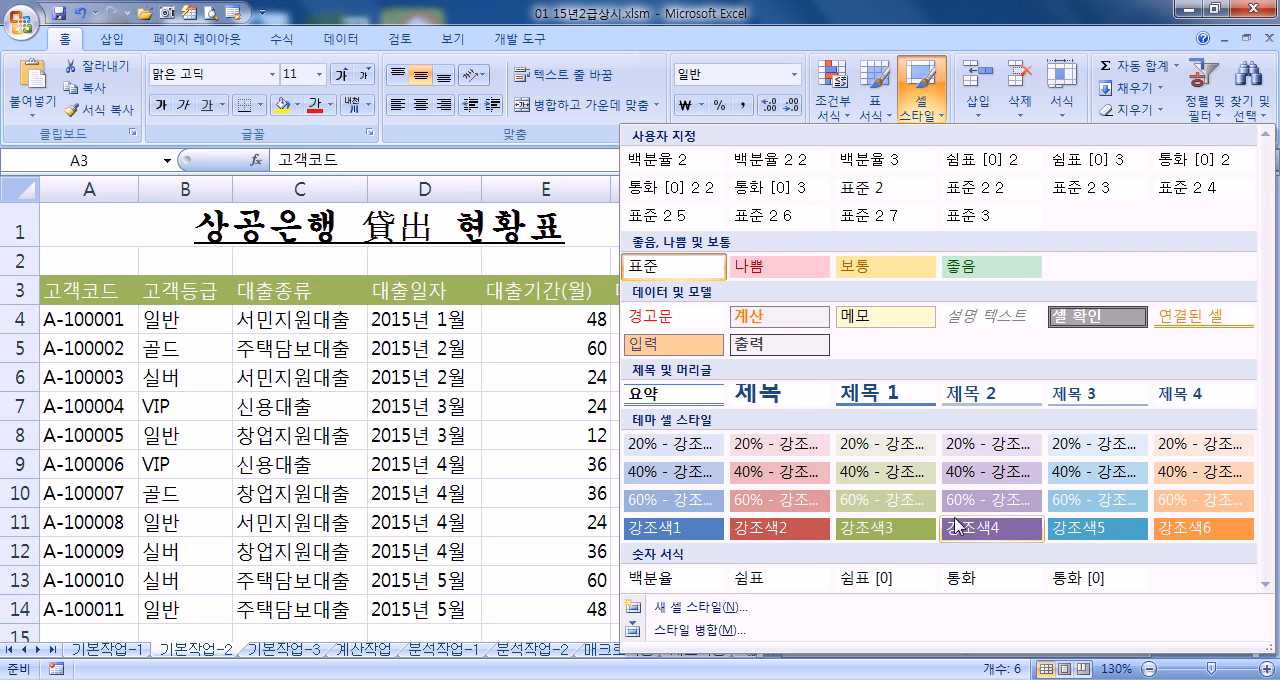
pyautogui.click(1070, 522)
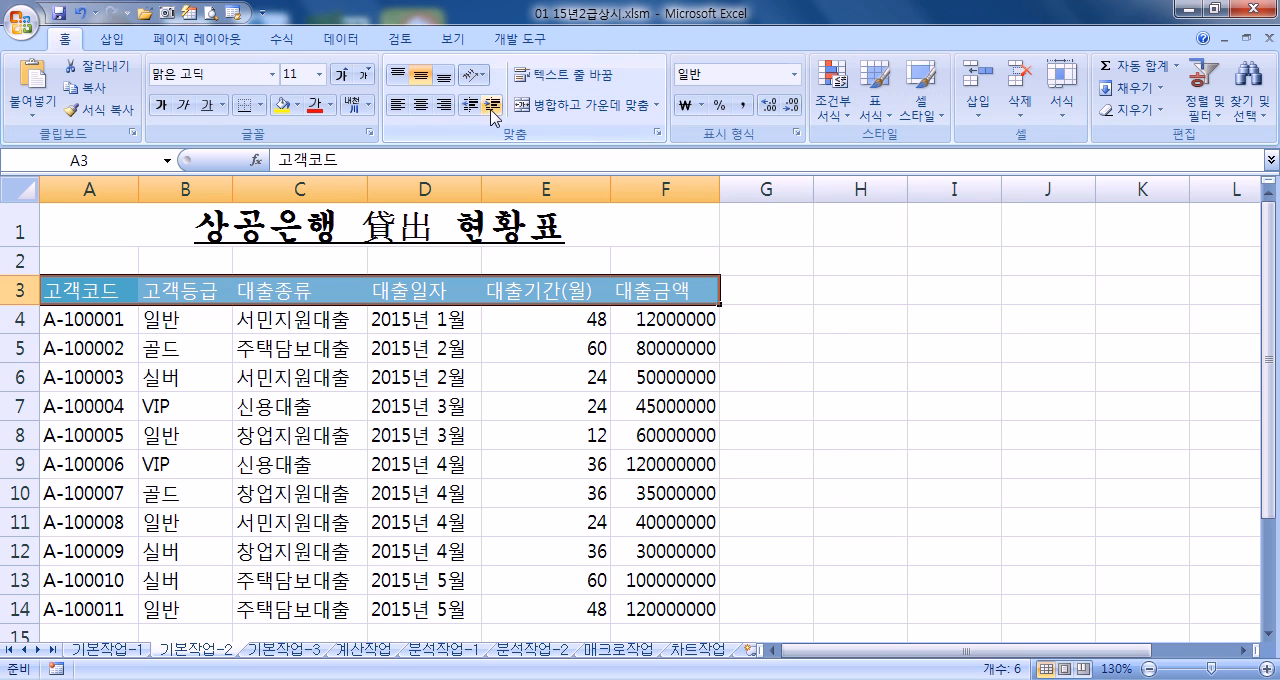
pyautogui.click(420, 104)
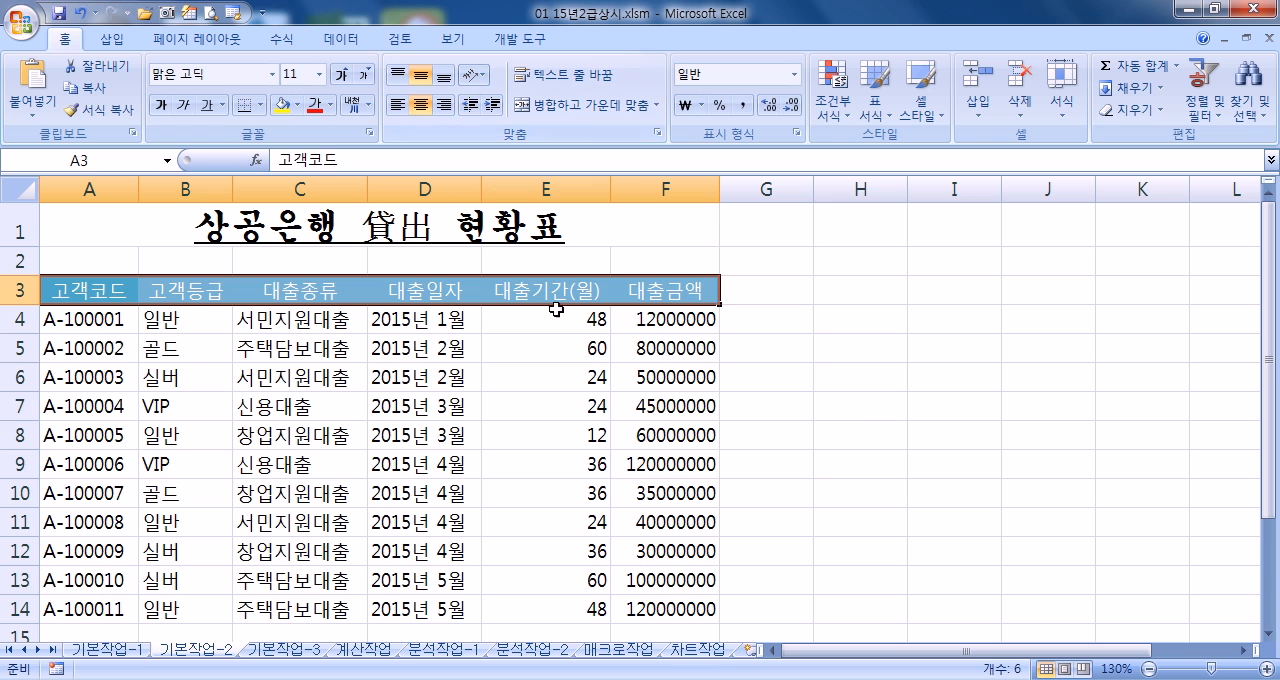
# Apply the custom number format #,##0원 to the loan amounts in F4:F14
pyautogui.moveTo(628, 320); pyautogui.dragTo(645, 612)
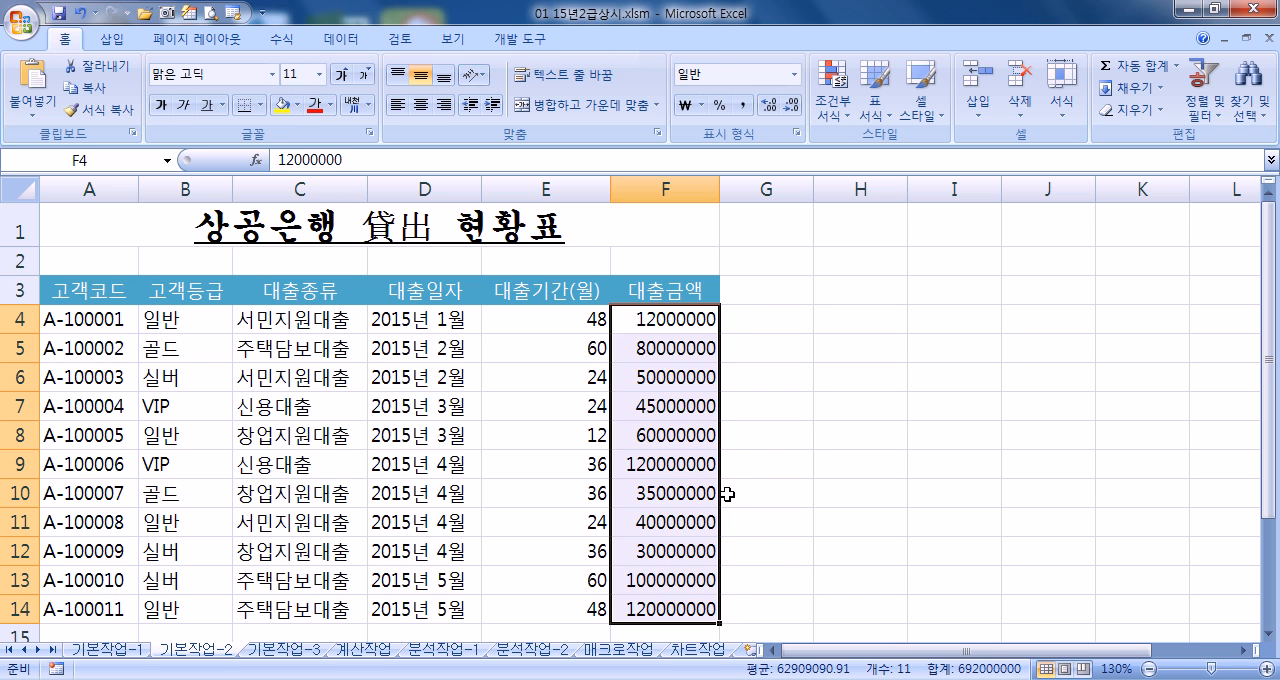
pyautogui.scroll(-5, 727, 494)
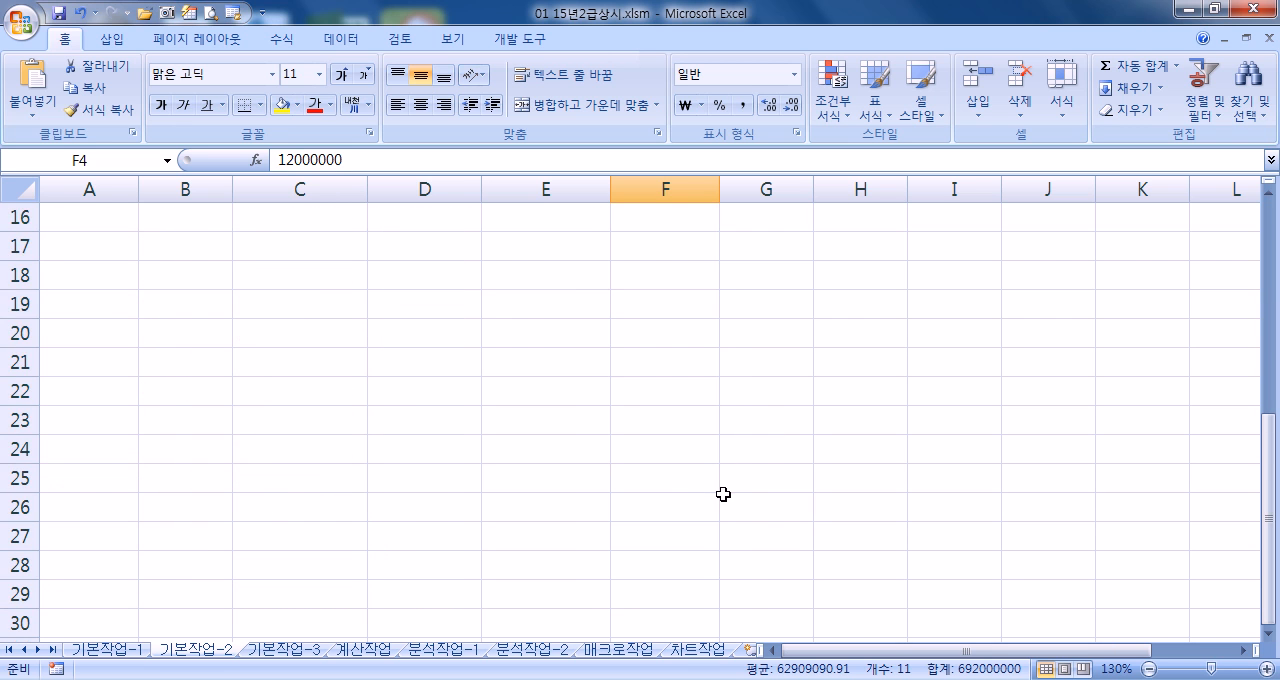
pyautogui.scroll(3, 723, 494)
pyautogui.scroll(2, 694, 466)
pyautogui.hotkey('ctrl', '1')
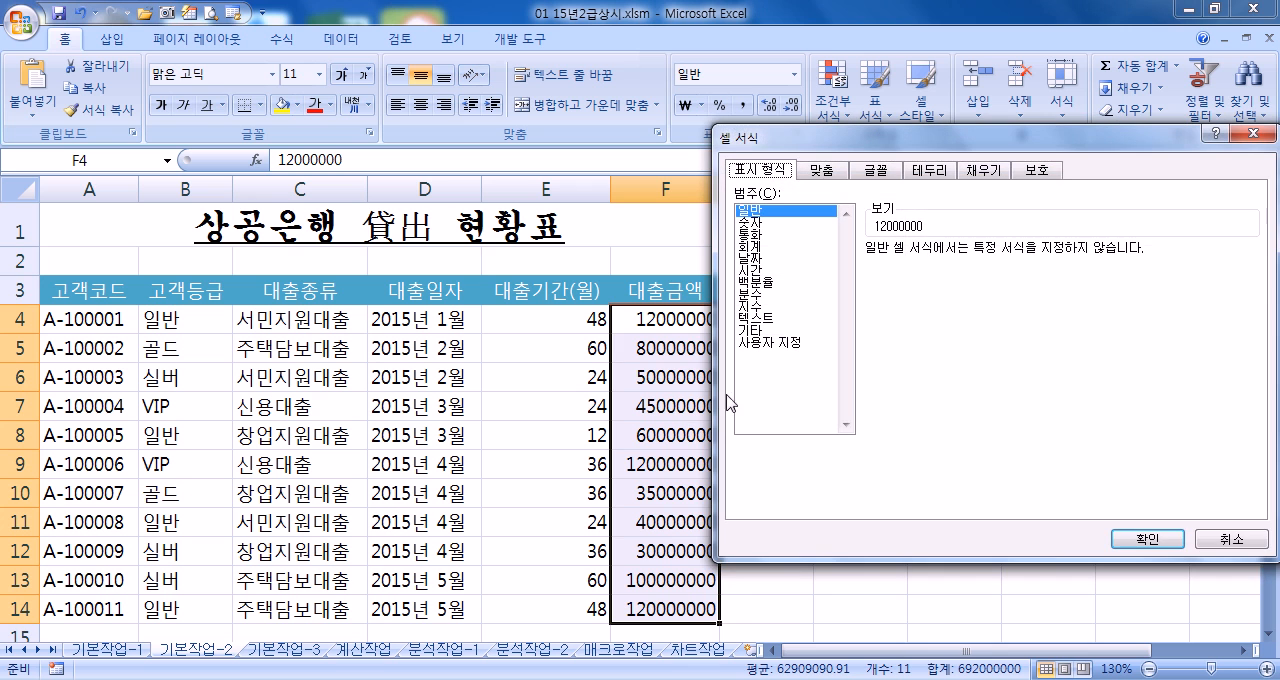
pyautogui.click(778, 345)
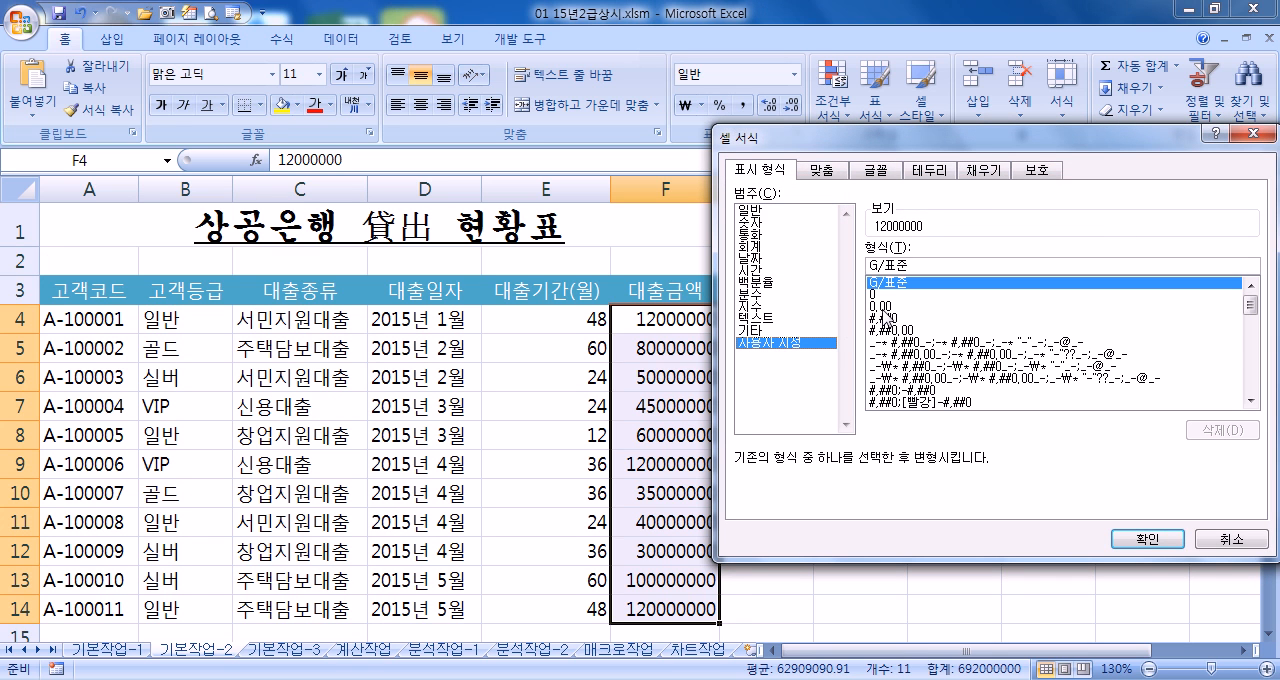
pyautogui.click(885, 319)
pyautogui.click(930, 266)
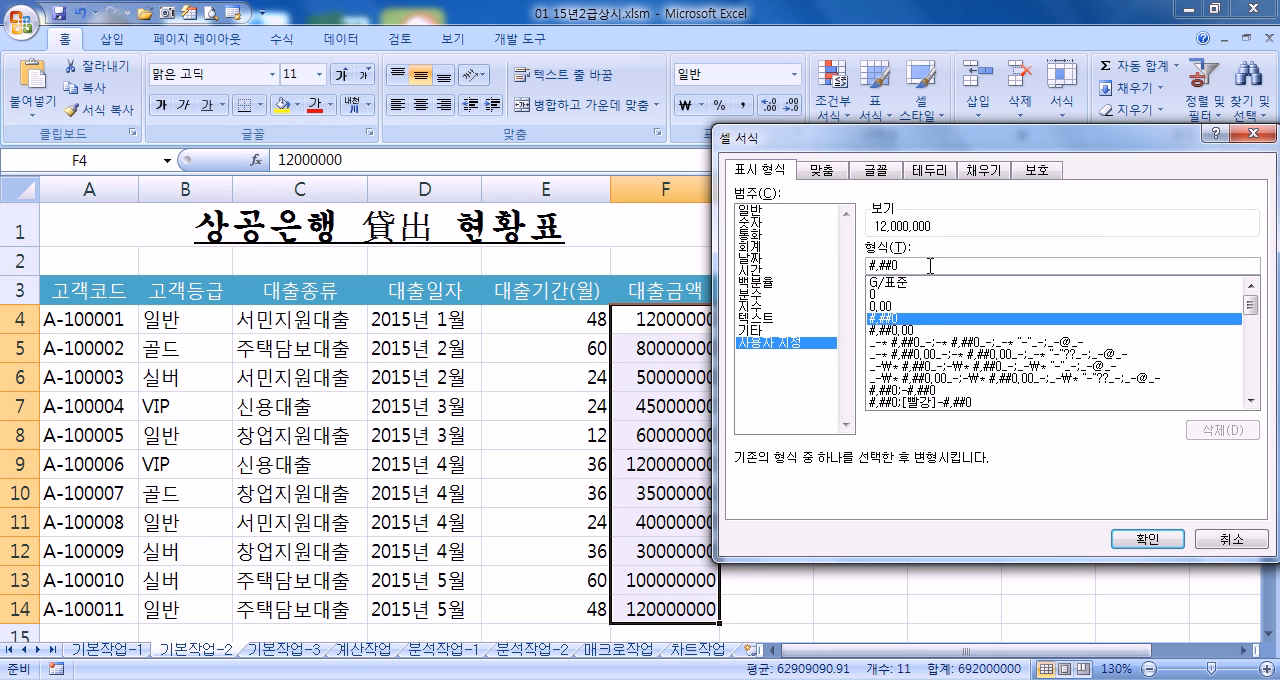
pyautogui.write('원')
pyautogui.press('Return')
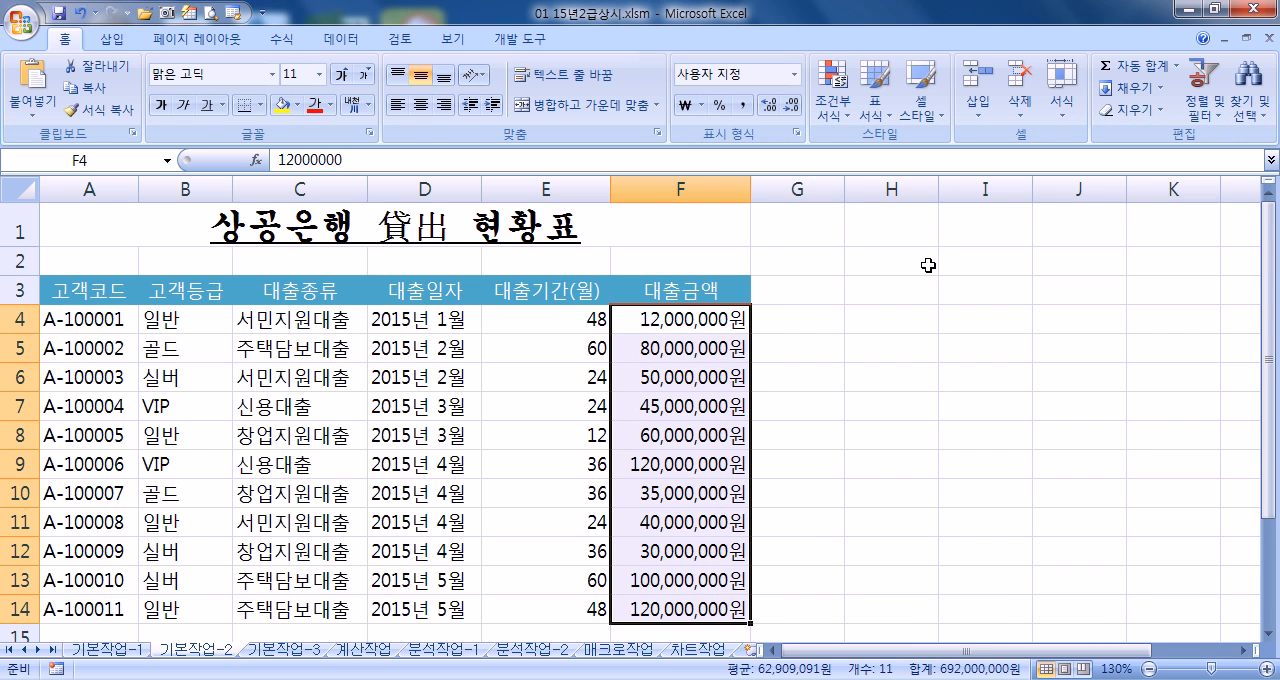
# Apply all borders to the table range A3:F14
pyautogui.moveTo(76, 292); pyautogui.dragTo(636, 601)
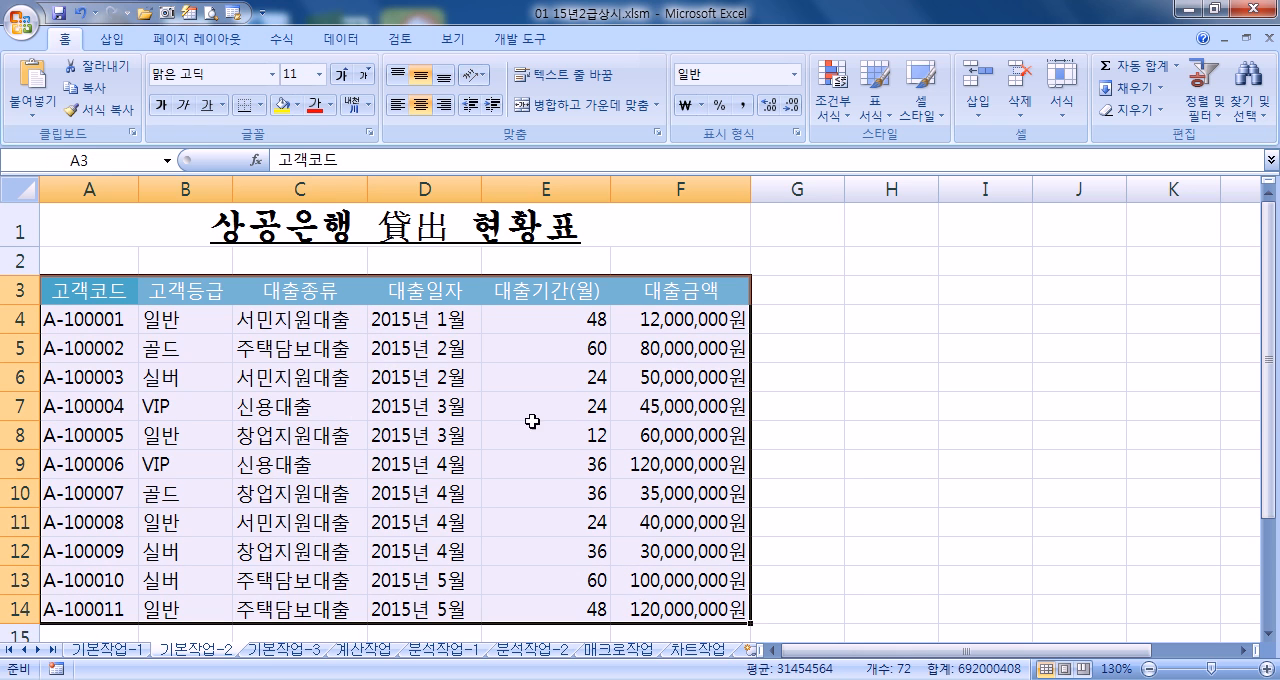
pyautogui.click(266, 110)
pyautogui.click(320, 272)
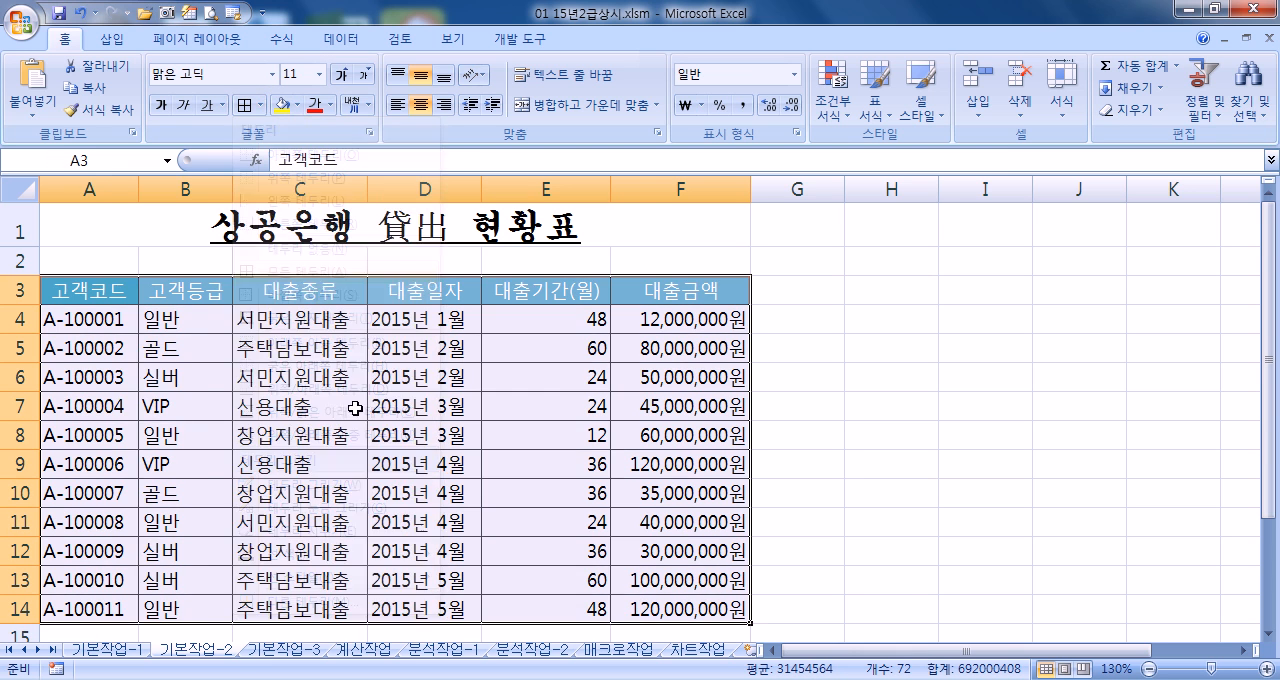
pyautogui.scroll(-5, 346, 462)
pyautogui.scroll(4, 346, 462)
pyautogui.keyDown('ctrl'); pyautogui.scroll(-1, 346, 462); pyautogui.keyUp('ctrl')
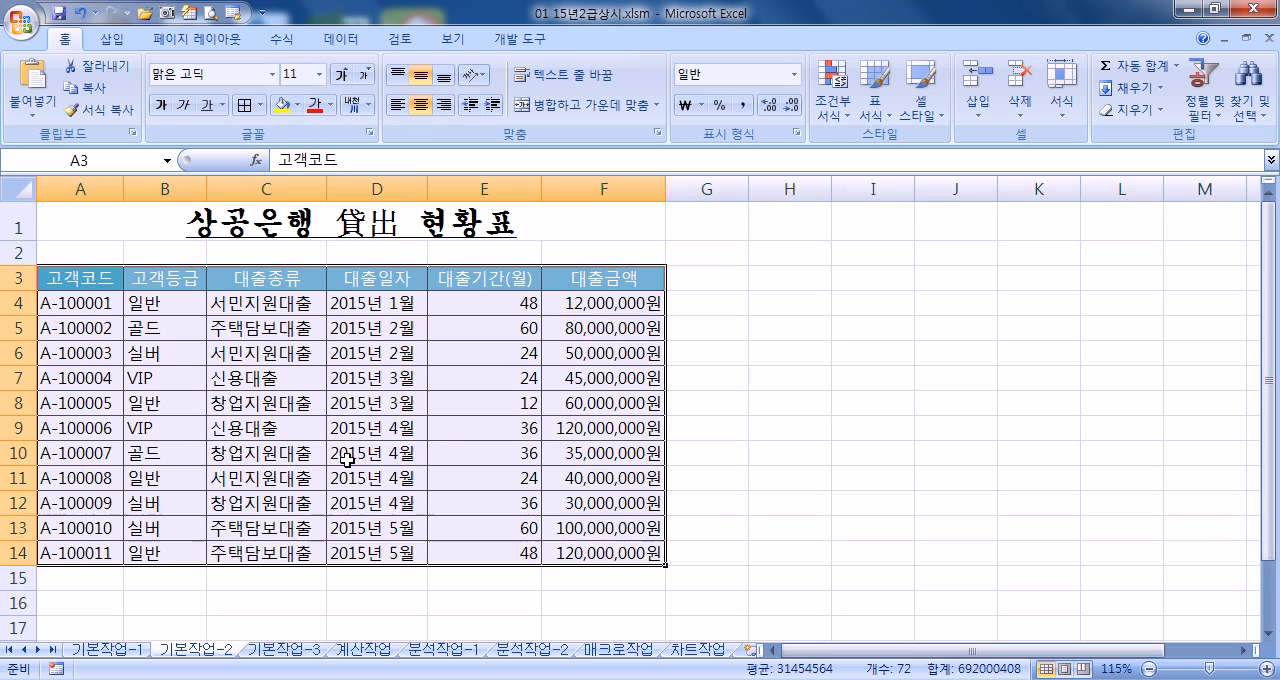
# Go to the 기본작업-3 sheet and select cell B3
pyautogui.click(283, 650)
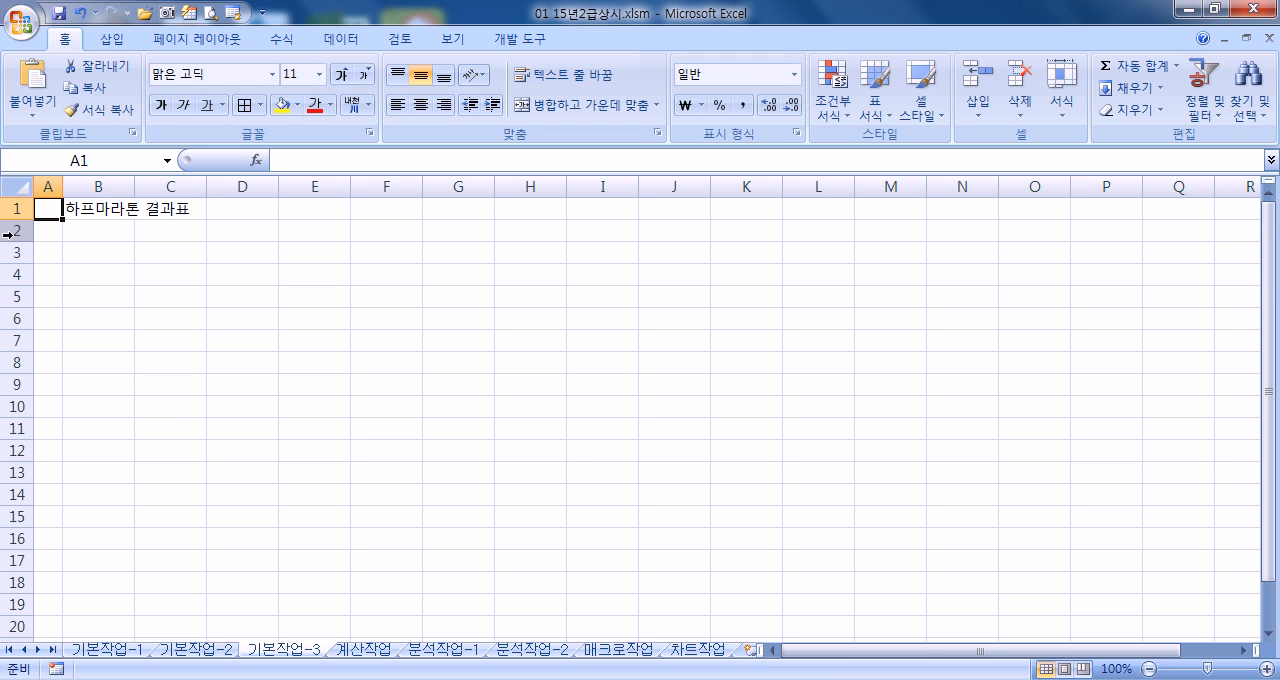
pyautogui.click(79, 266)
pyautogui.click(83, 257)
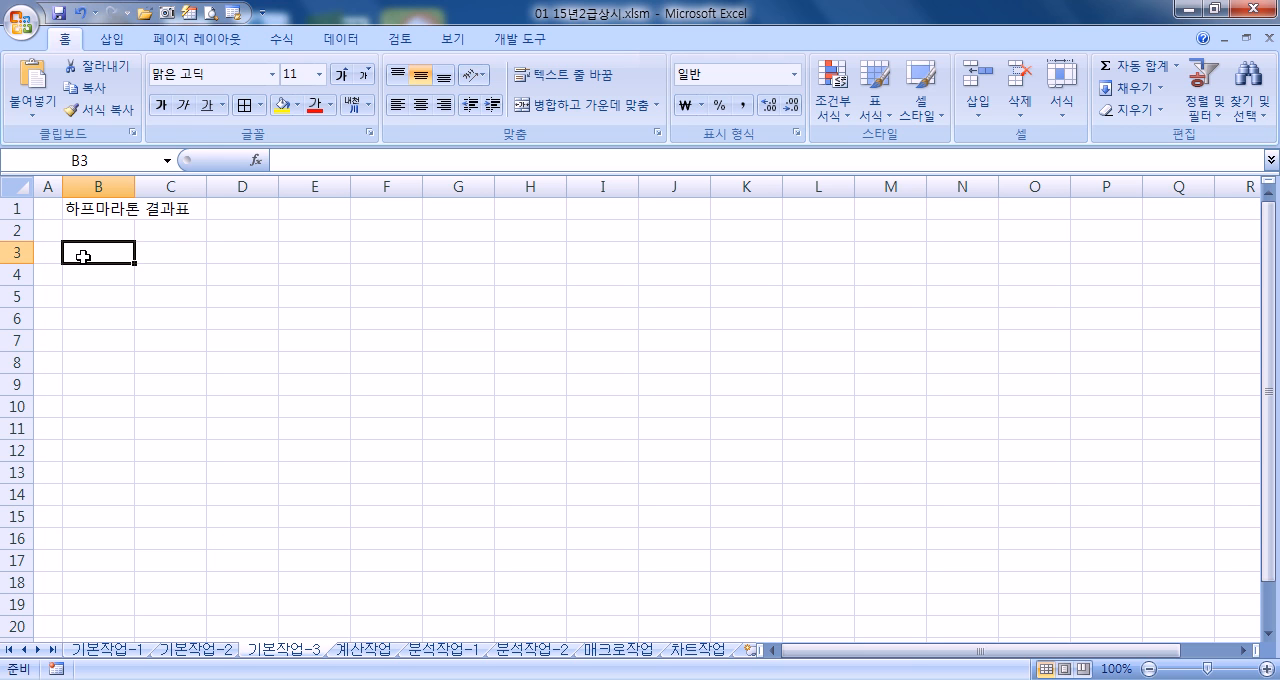
# Bring up the Open dialog for the 05 최신기출문제 folder, list all file types and select 하프마라톤결과.txt
pyautogui.click(24, 22)
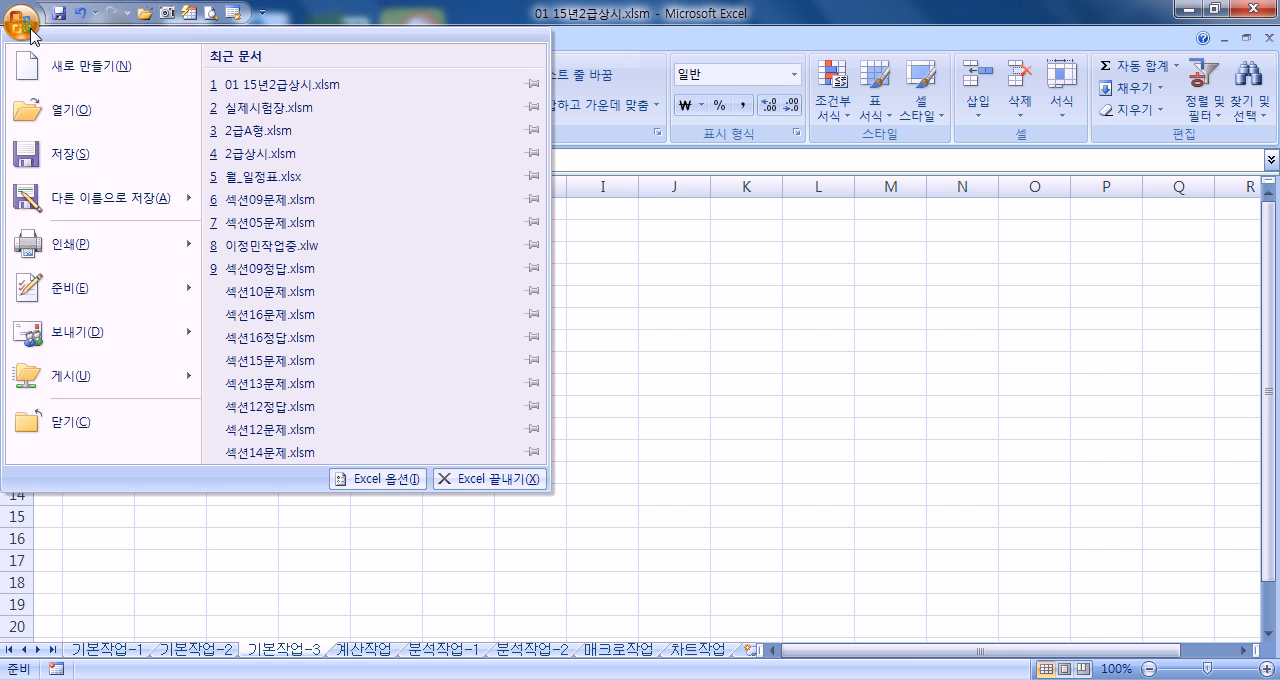
pyautogui.click(60, 112)
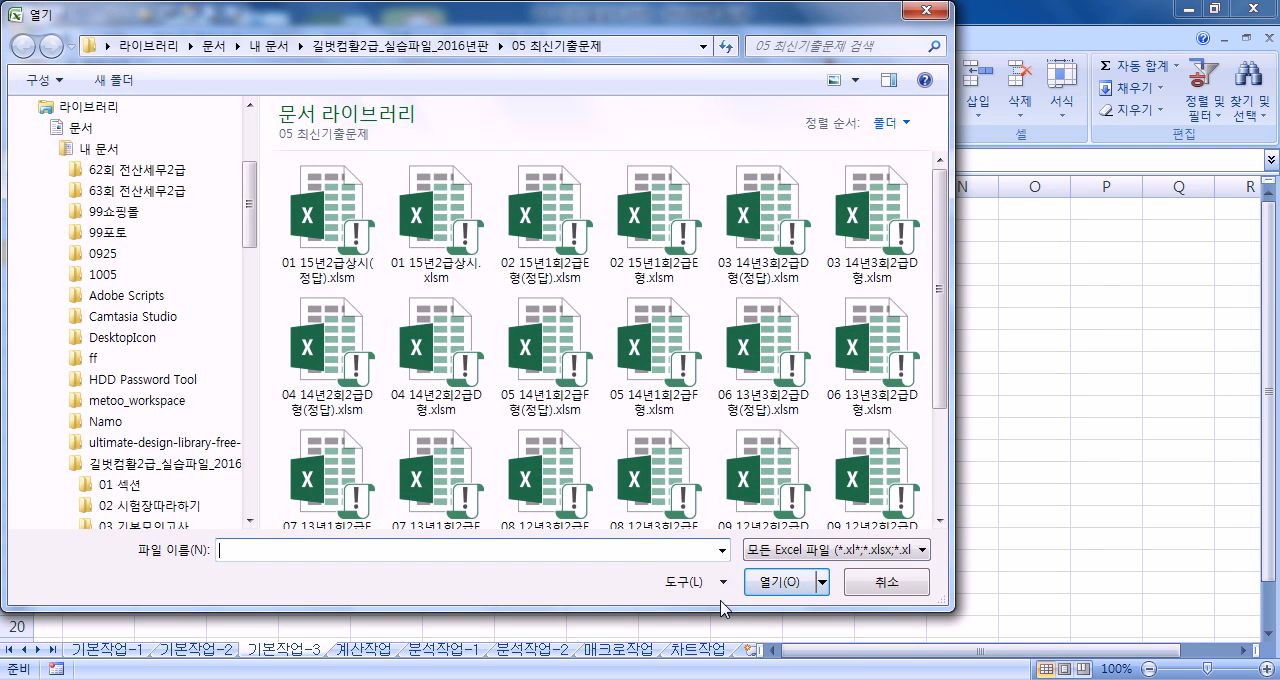
pyautogui.moveTo(722, 611); pyautogui.dragTo(722, 432)
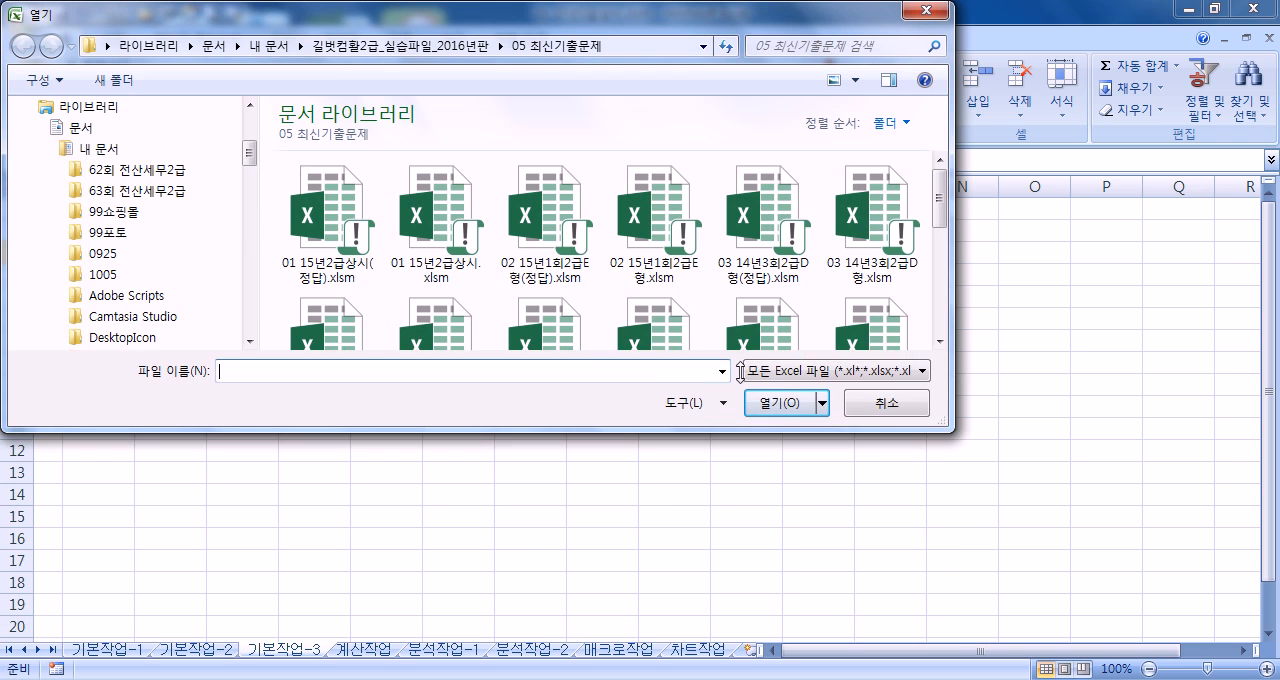
pyautogui.click(807, 375)
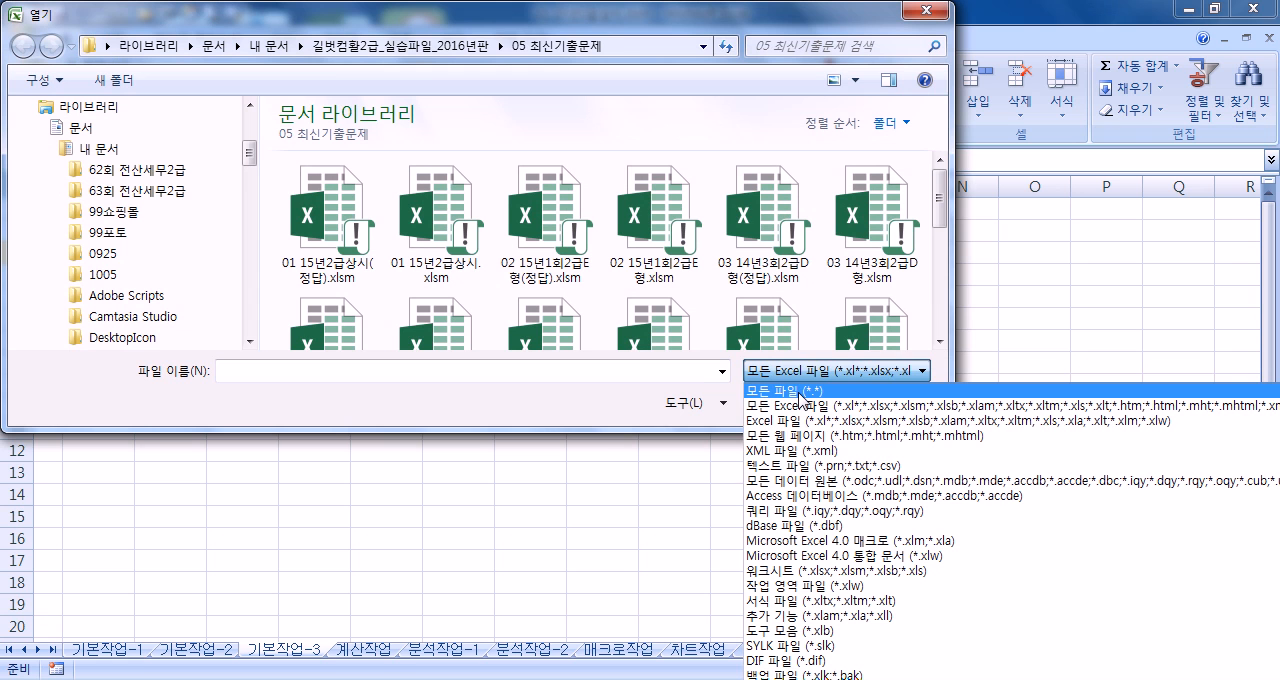
pyautogui.click(795, 390)
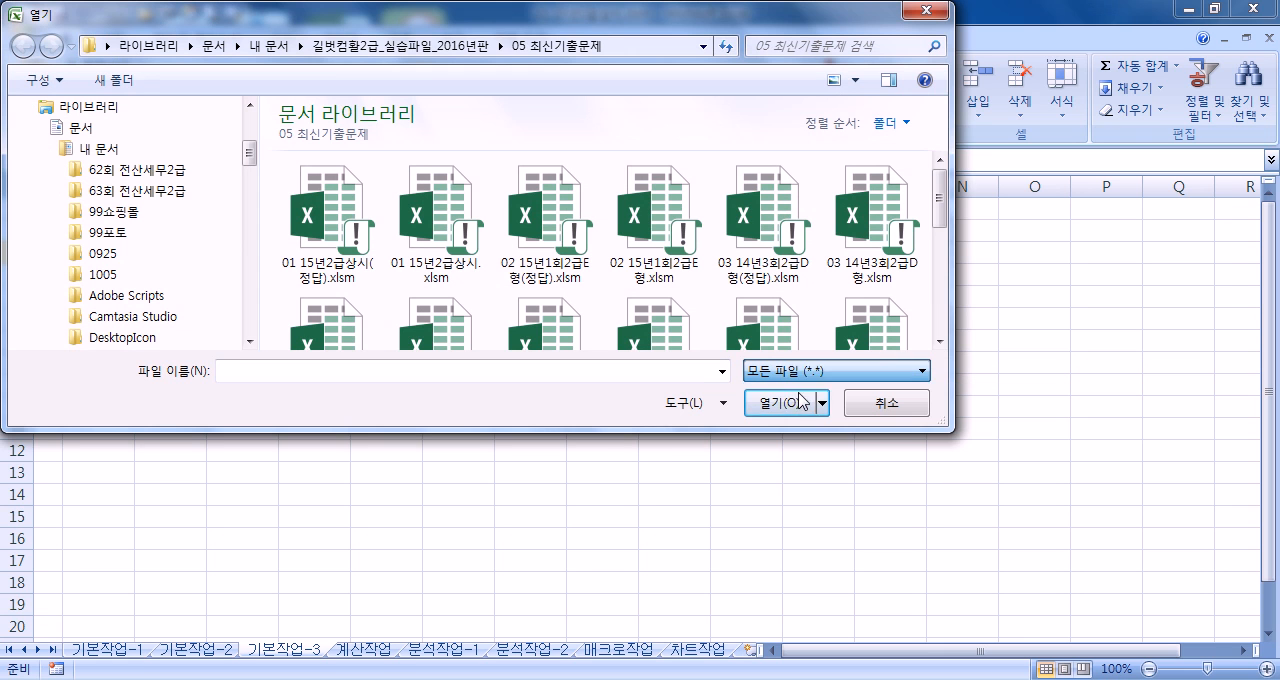
pyautogui.click(463, 252)
pyautogui.scroll(-3, 498, 275)
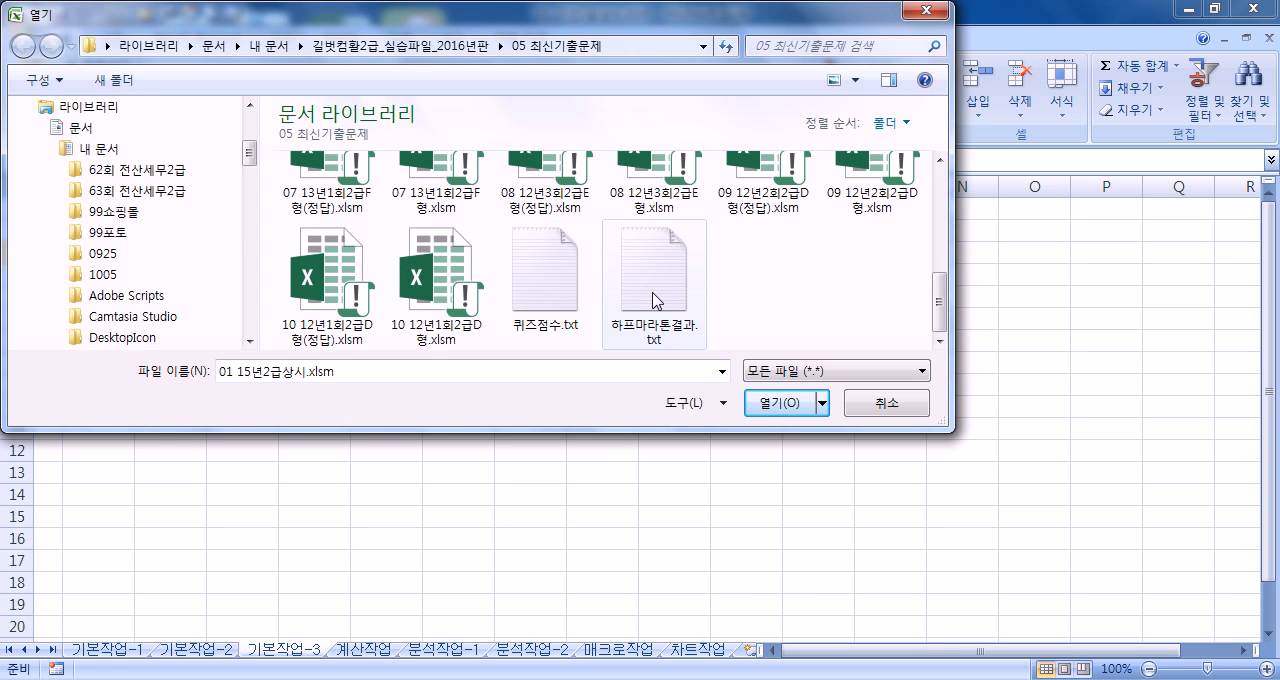
pyautogui.click(652, 300)
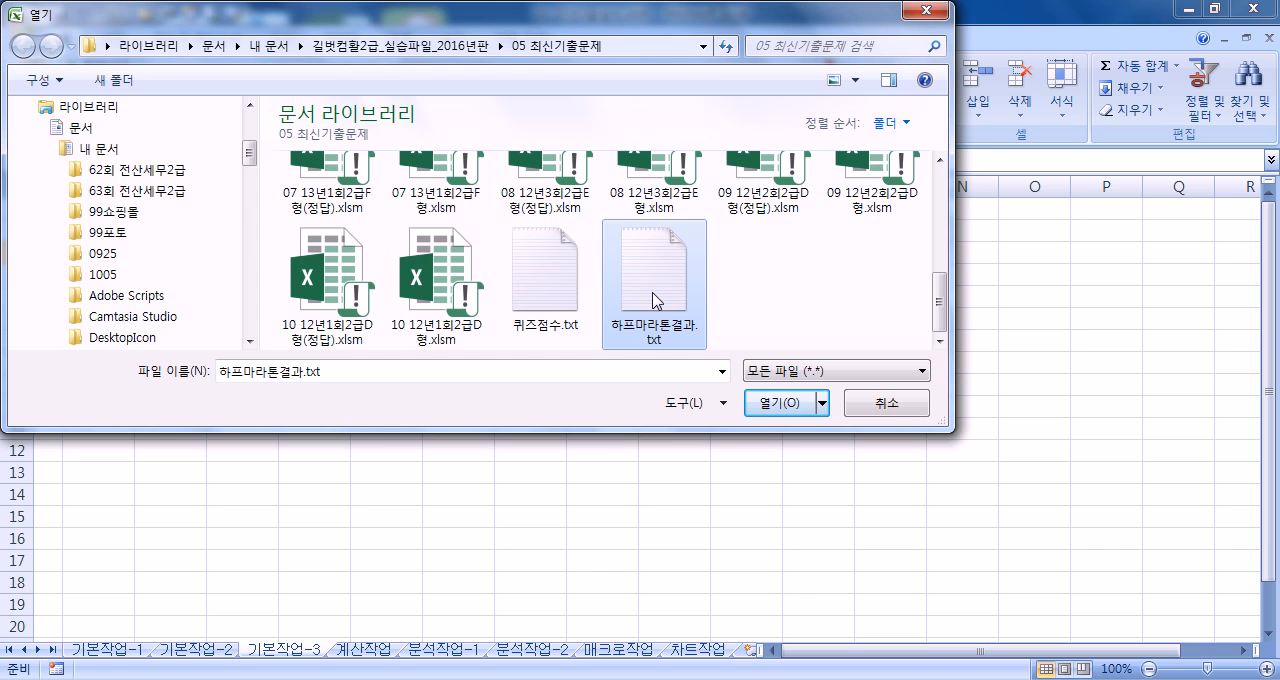
# Switch the file type filter to all Excel files and back to all files, comparing the listed files
pyautogui.click(767, 374)
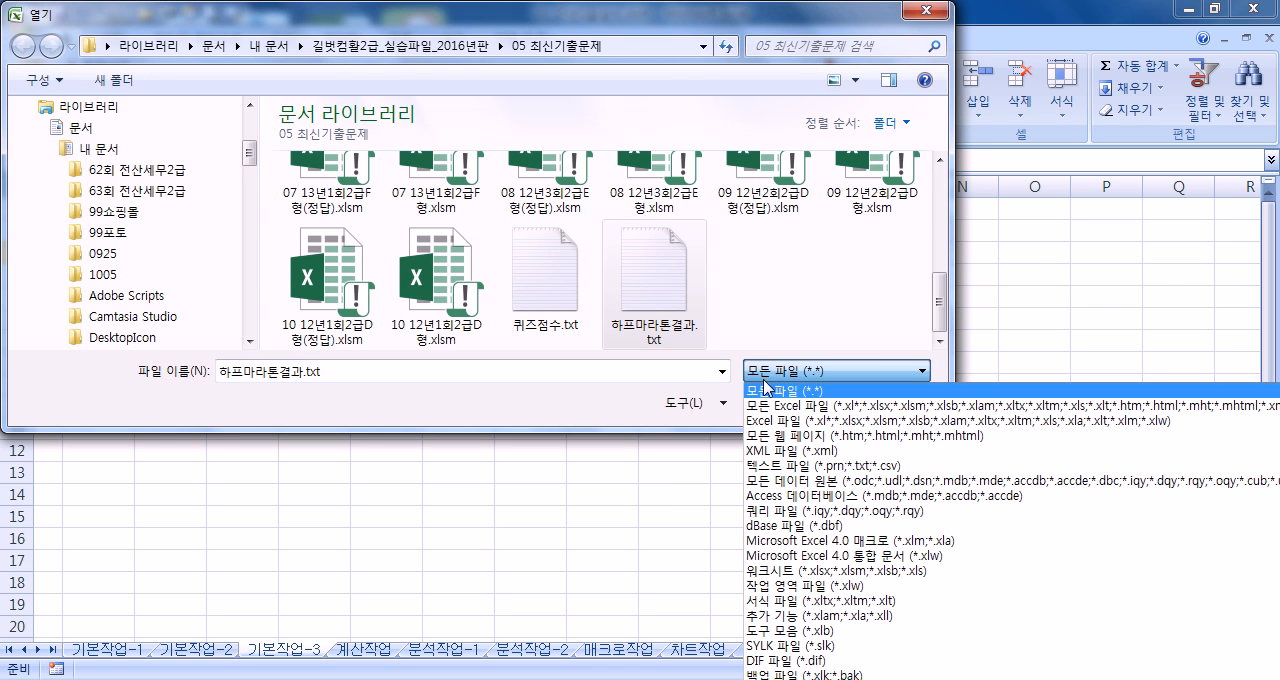
pyautogui.click(767, 405)
pyautogui.click(737, 340)
pyautogui.scroll(-1, 735, 342)
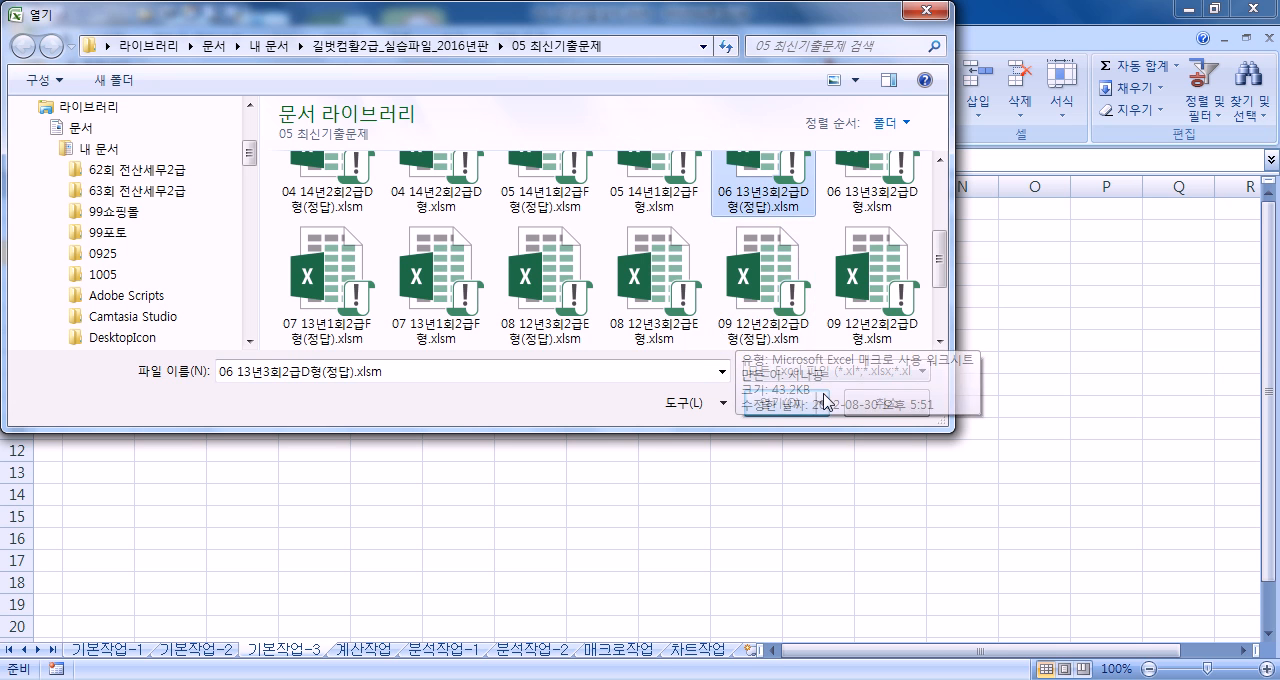
pyautogui.click(795, 377)
pyautogui.click(793, 389)
pyautogui.moveTo(940, 254); pyautogui.dragTo(914, 338)
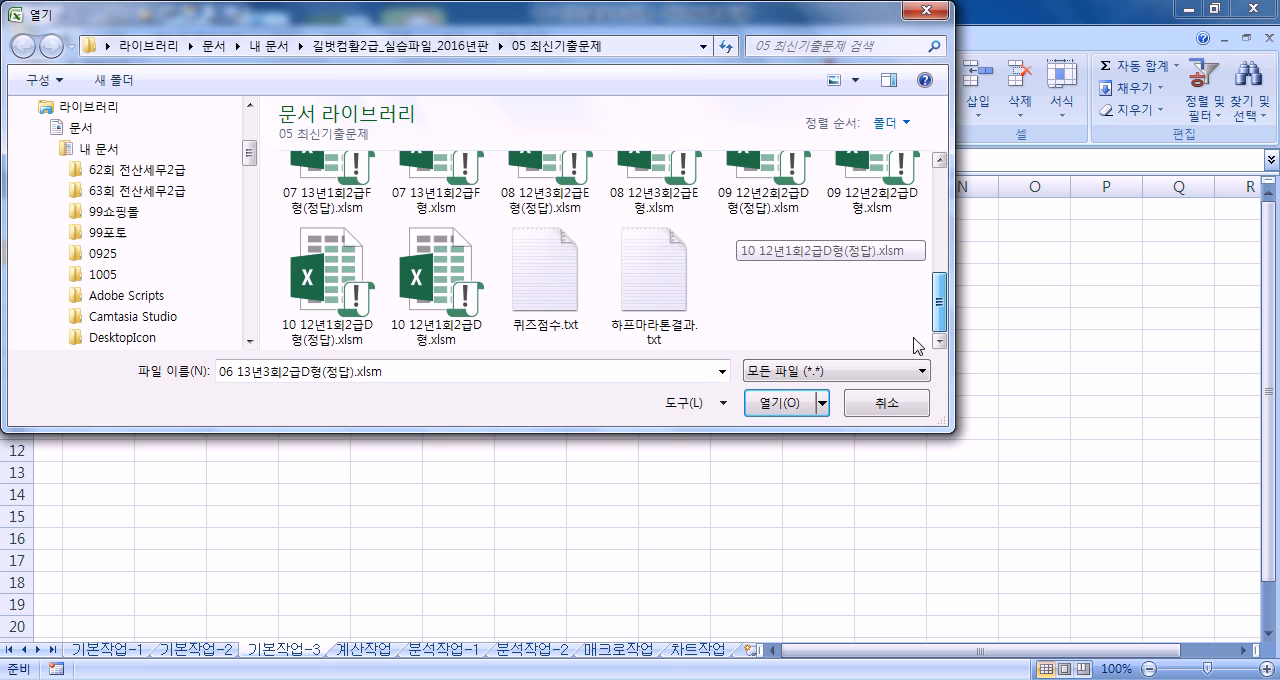
# Open 하프마라톤결과.txt as delimited text, adding comma as a delimiter and keeping the General column format
pyautogui.click(661, 308)
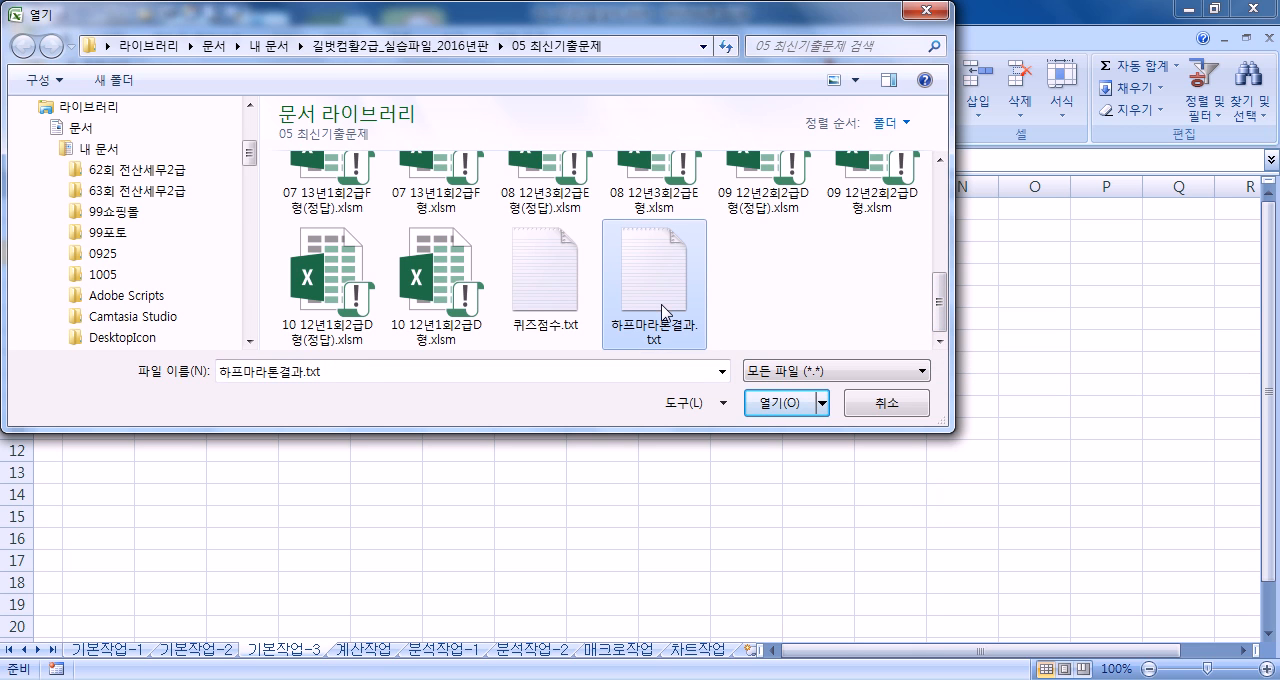
pyautogui.click(790, 410)
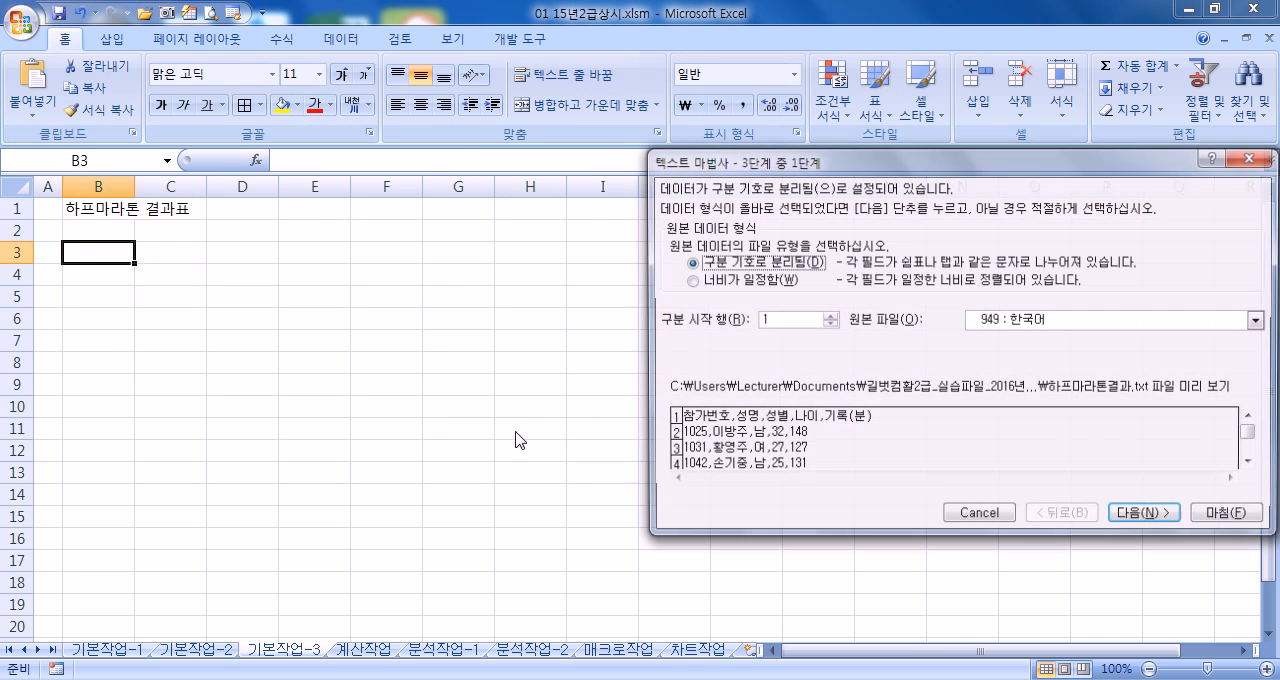
pyautogui.moveTo(815, 170); pyautogui.dragTo(745, 128)
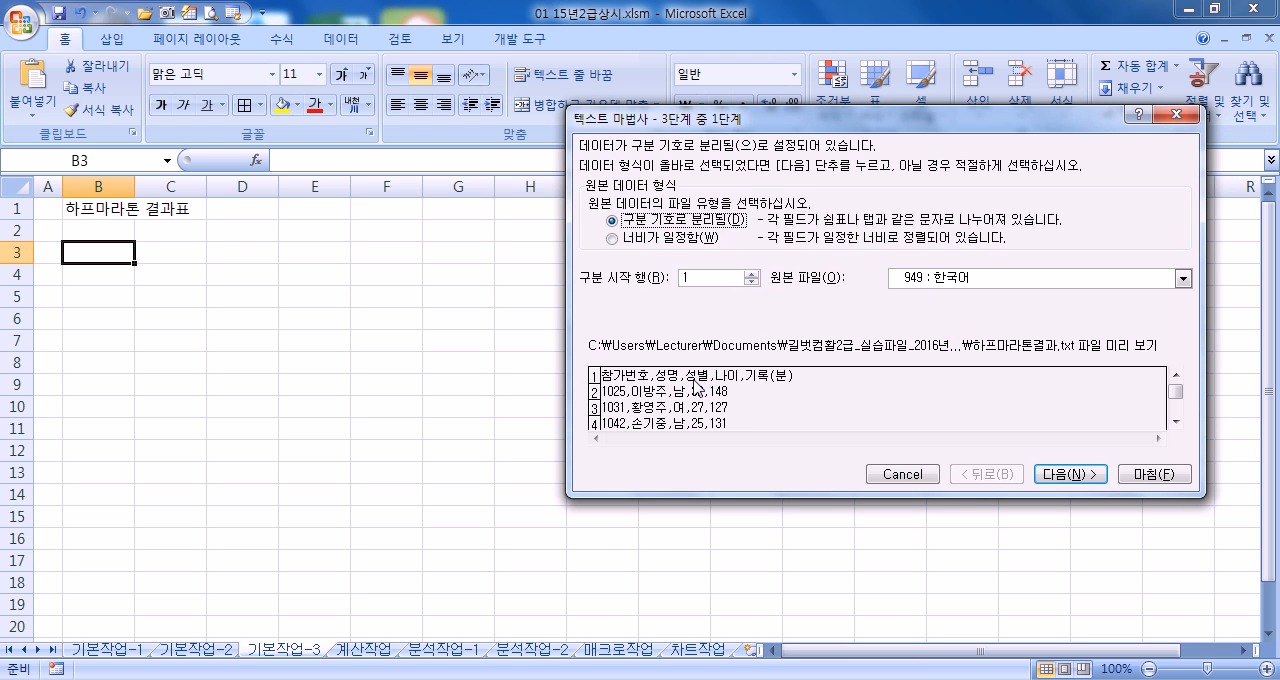
pyautogui.click(1071, 474)
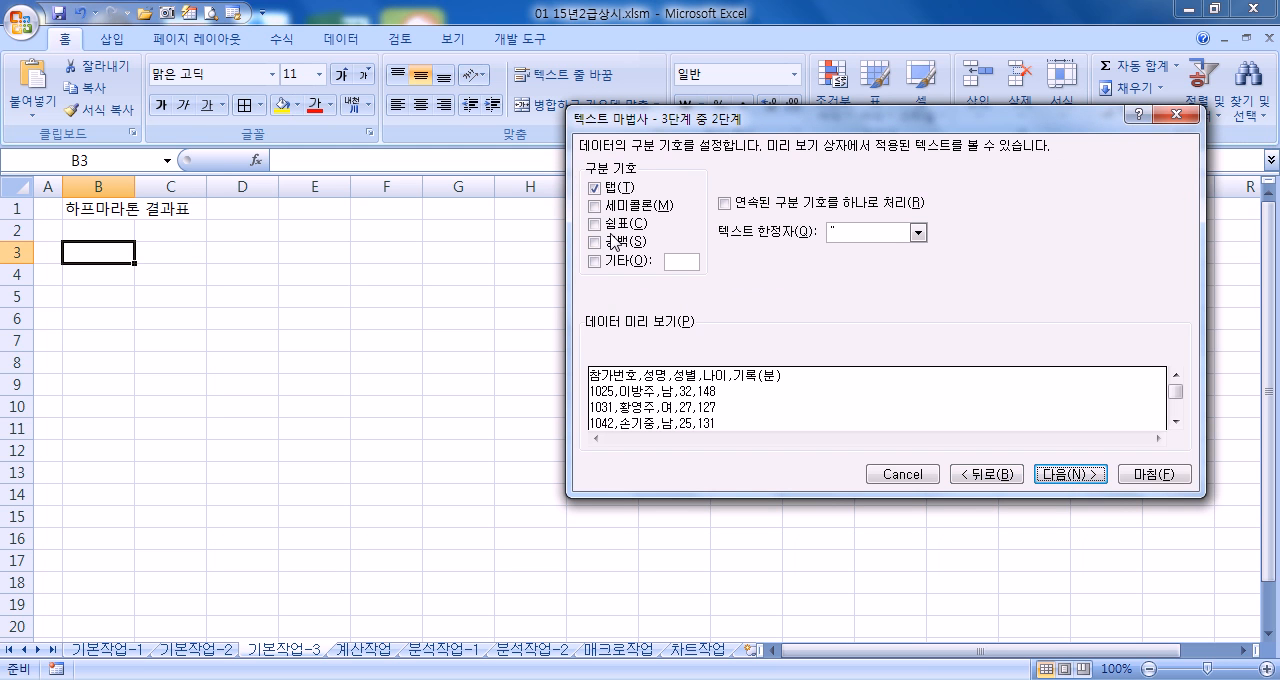
pyautogui.click(595, 224)
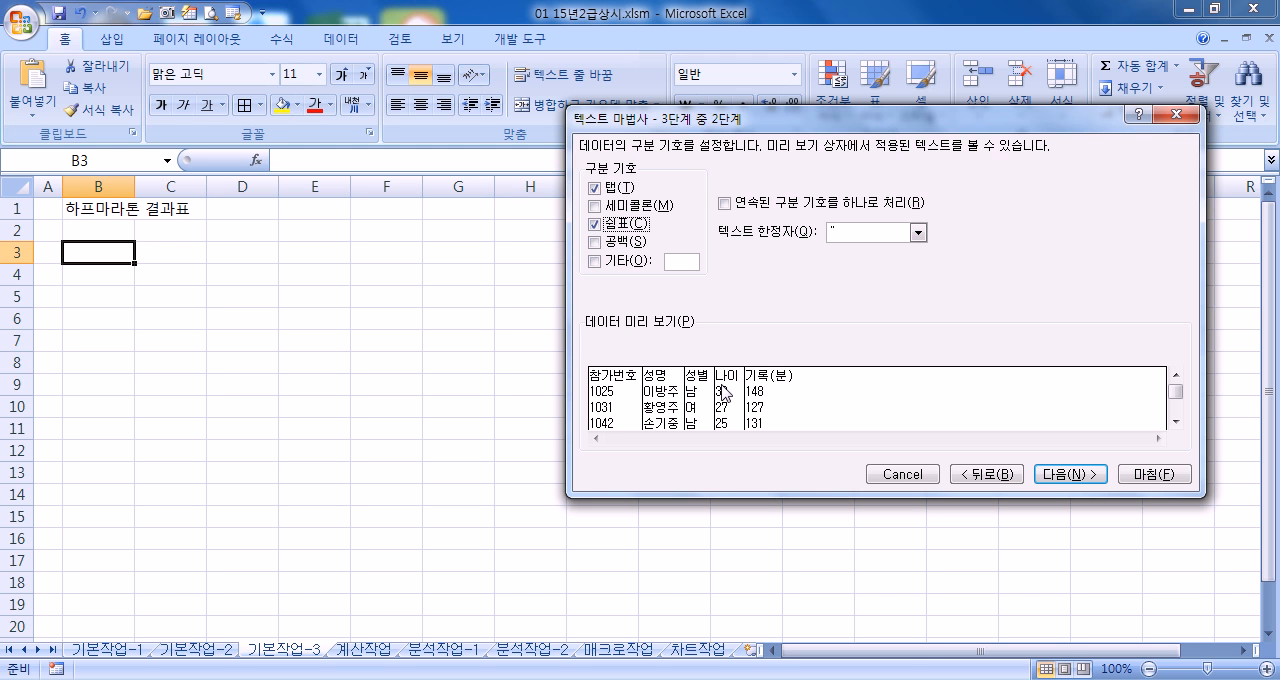
pyautogui.click(1080, 476)
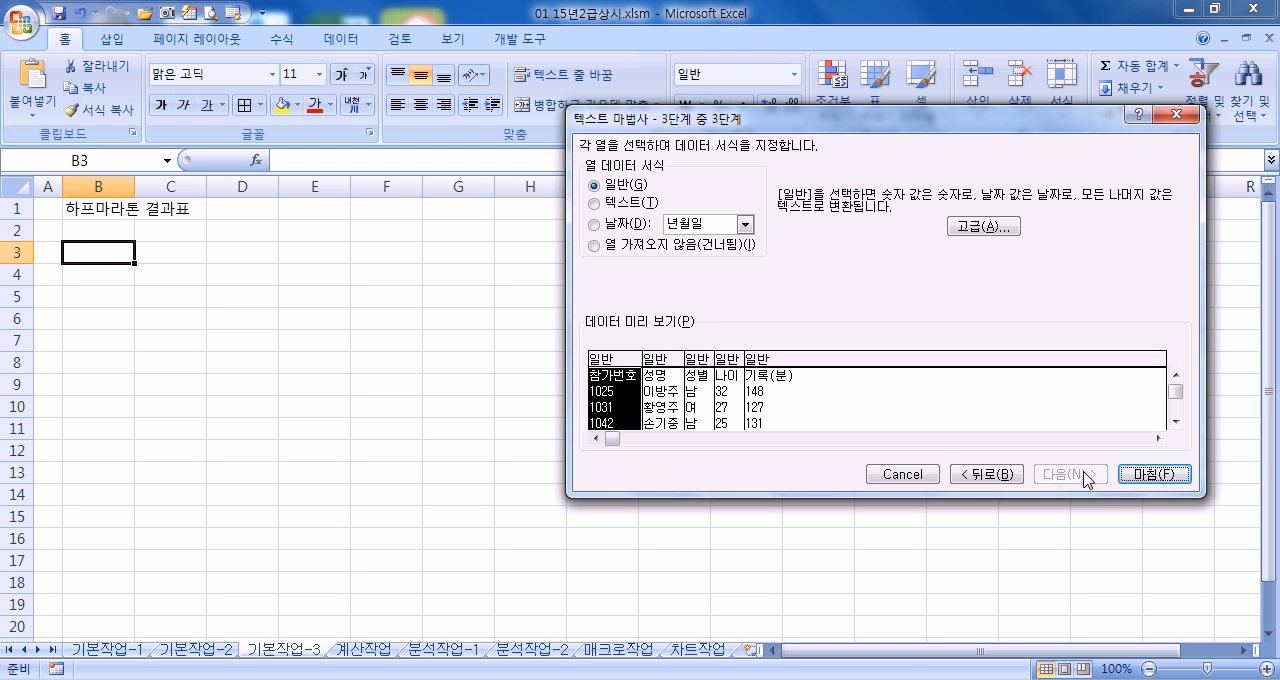
pyautogui.click(1150, 476)
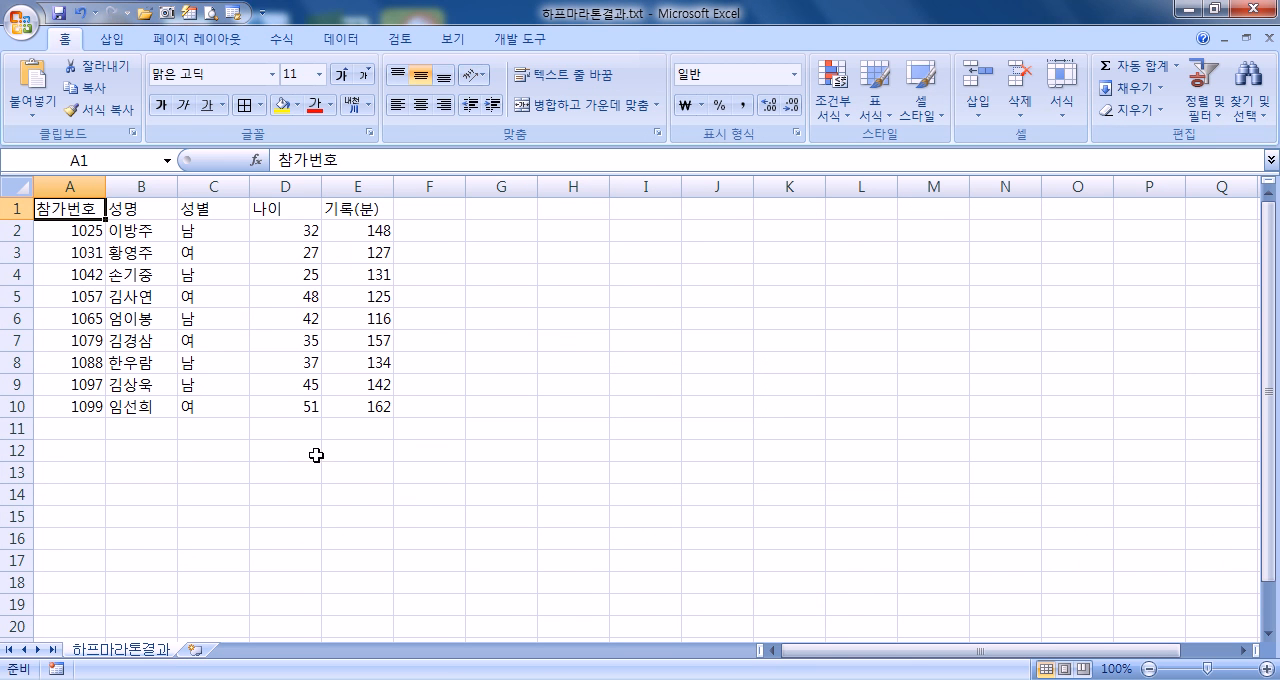
# Copy the marathon data A1:E10 into the 기본작업-3 sheet at B3 and close the 하프마라톤결과.txt workbook
pyautogui.moveTo(67, 211); pyautogui.dragTo(352, 398)
pyautogui.rightClick(352, 398)
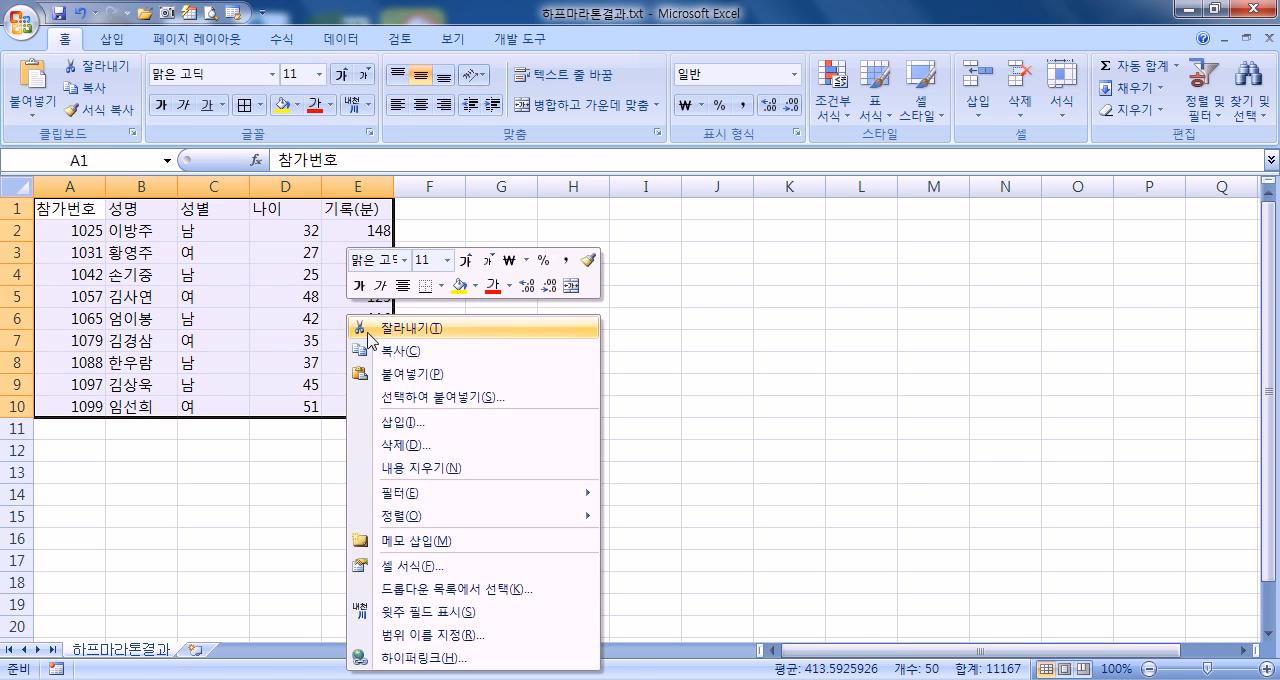
pyautogui.click(381, 352)
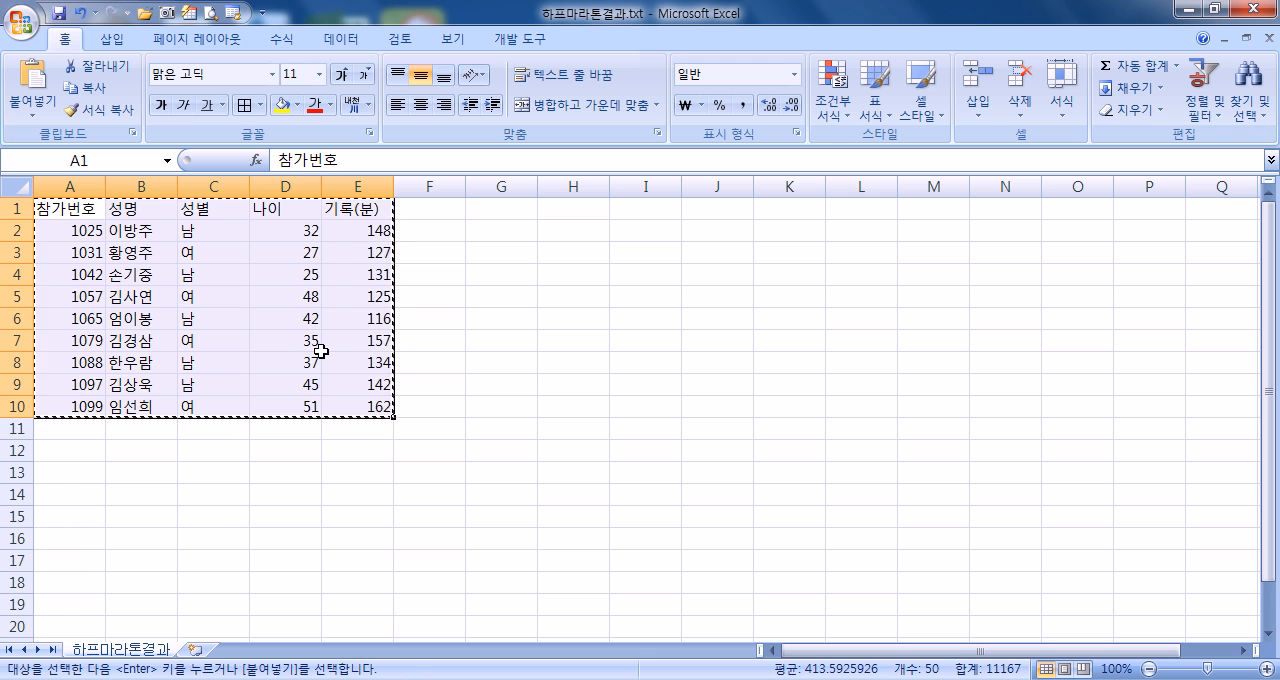
pyautogui.moveTo(624, 679)
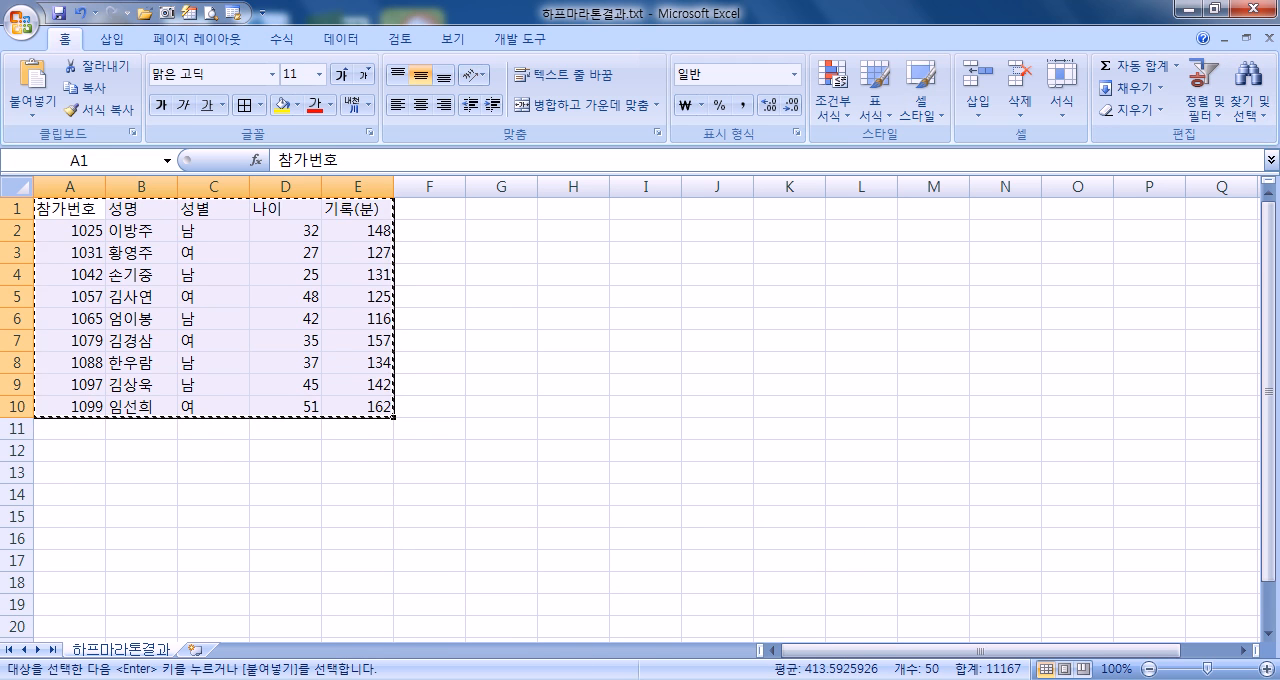
pyautogui.click(624, 679)
pyautogui.click(515, 600)
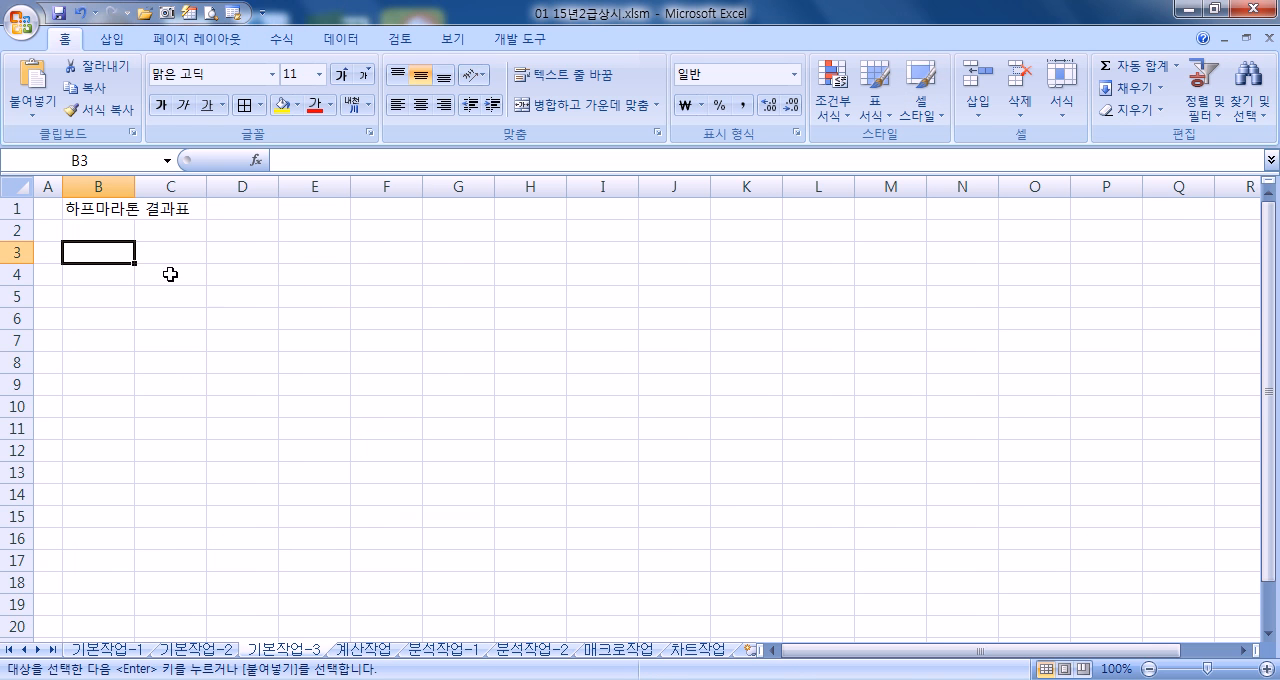
pyautogui.rightClick(127, 250)
pyautogui.click(188, 314)
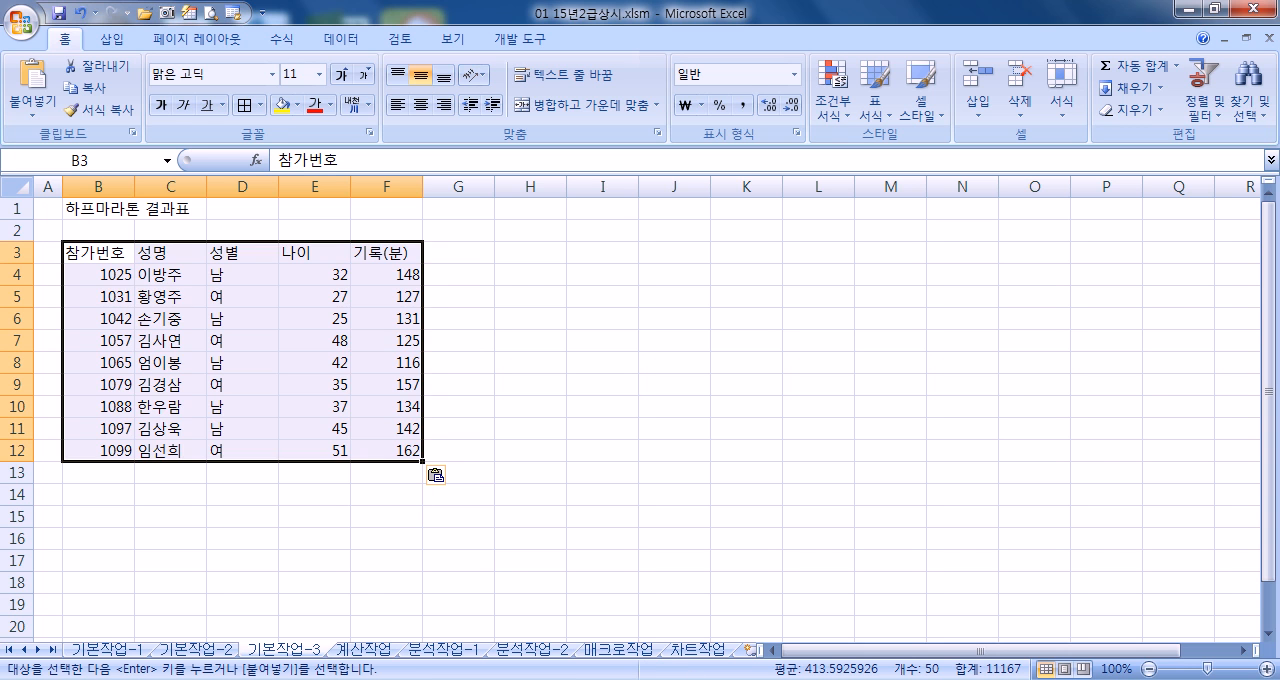
pyautogui.click(626, 575)
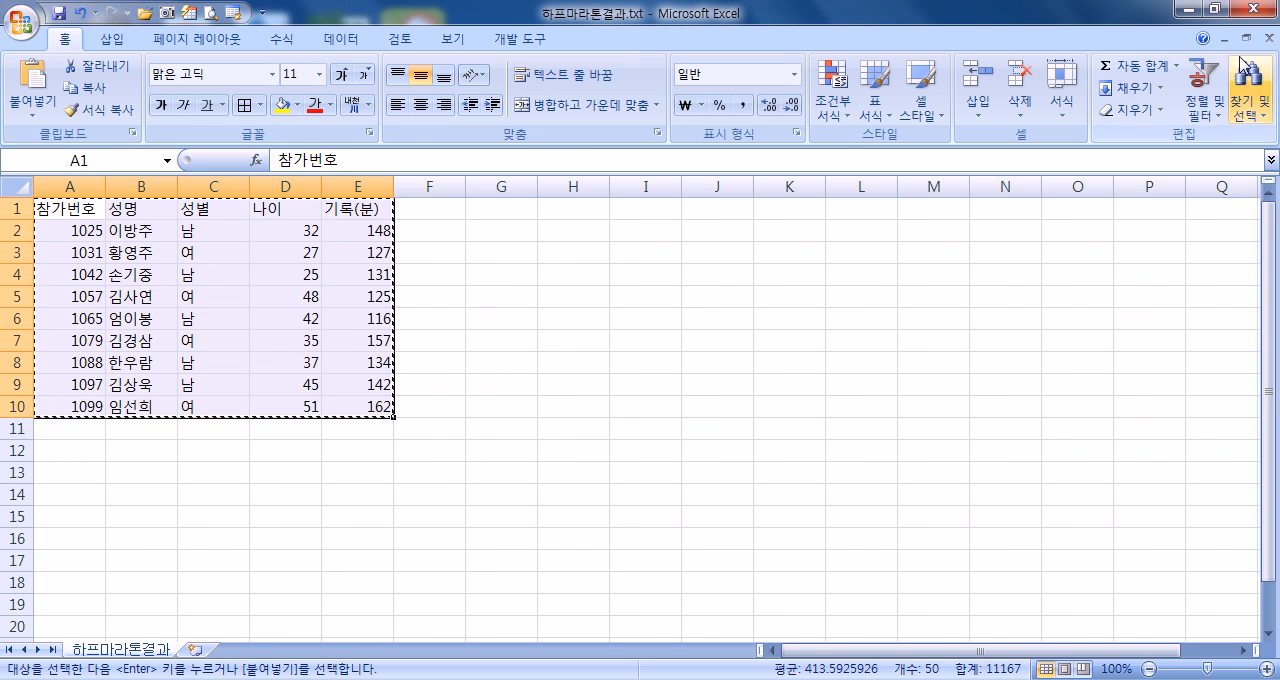
pyautogui.click(1271, 40)
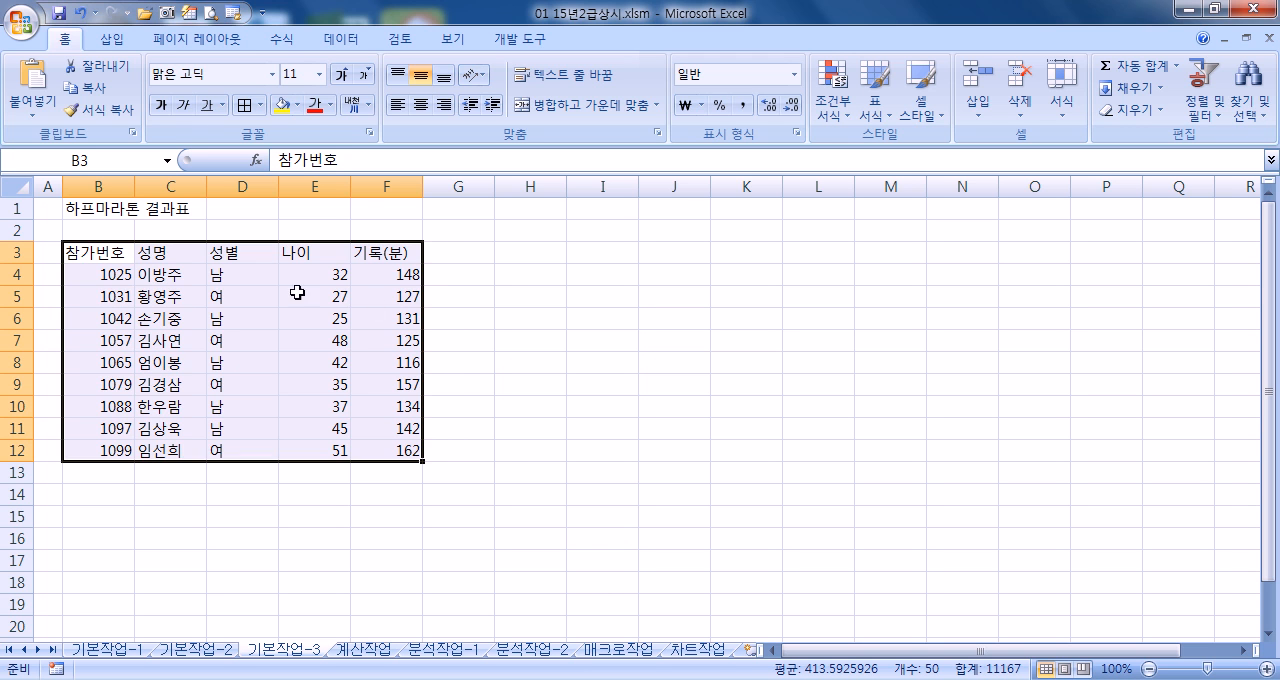
pyautogui.click(118, 274)
pyautogui.click(118, 190)
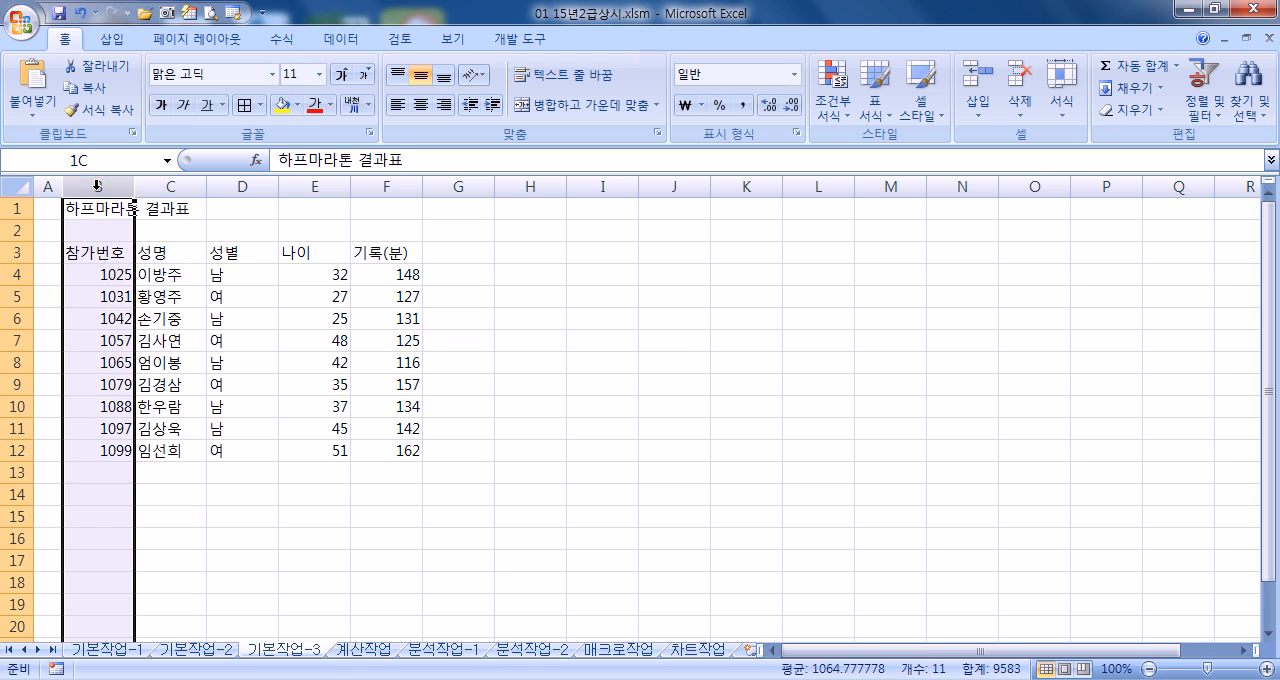
pyautogui.click(172, 188)
pyautogui.click(243, 188)
pyautogui.click(336, 190)
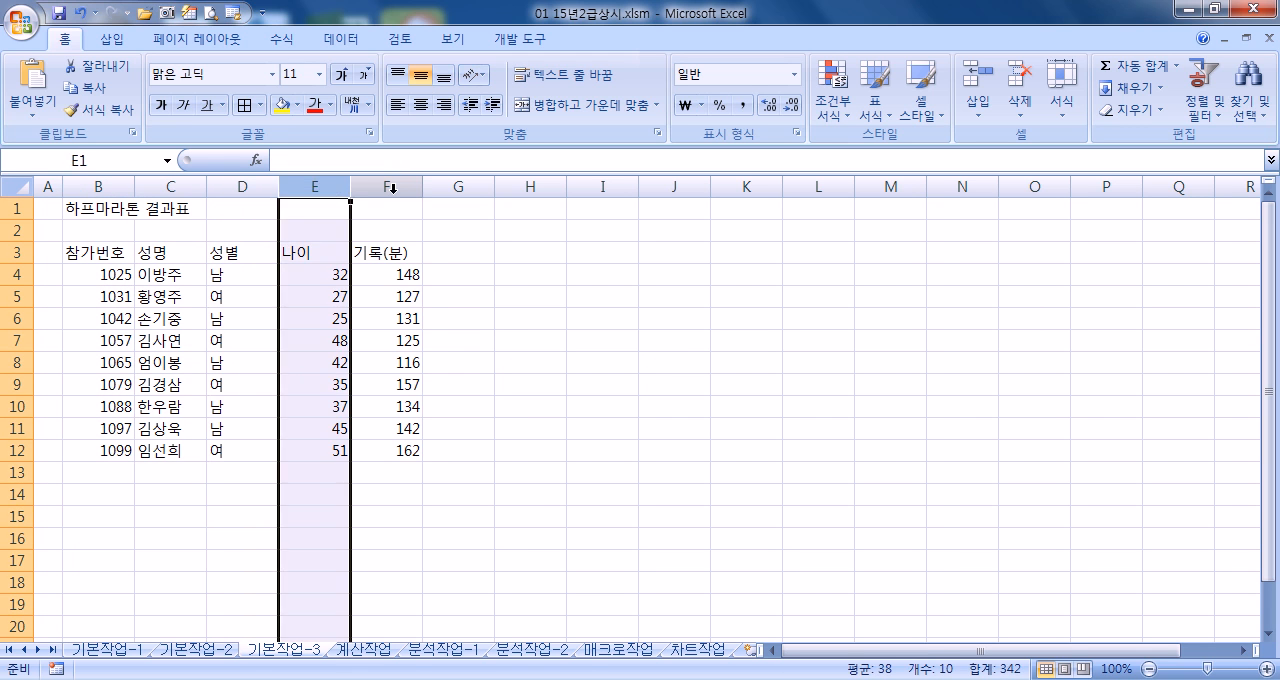
pyautogui.click(391, 190)
pyautogui.click(428, 188)
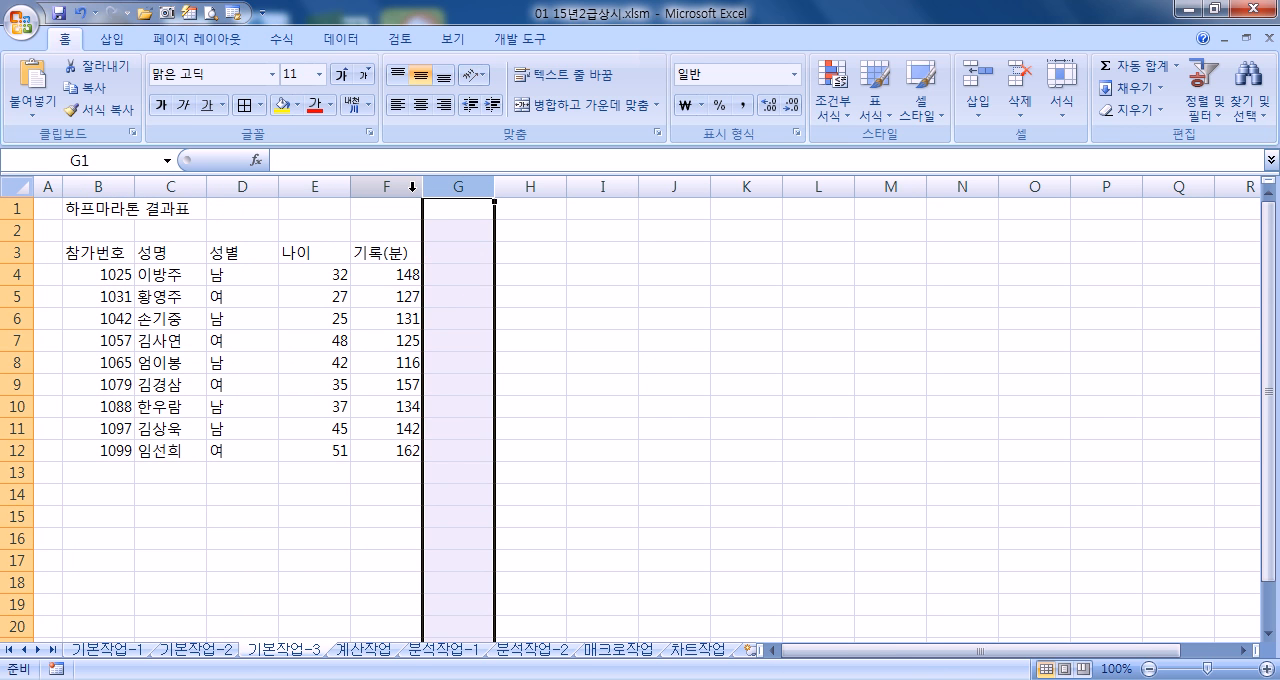
pyautogui.click(611, 358)
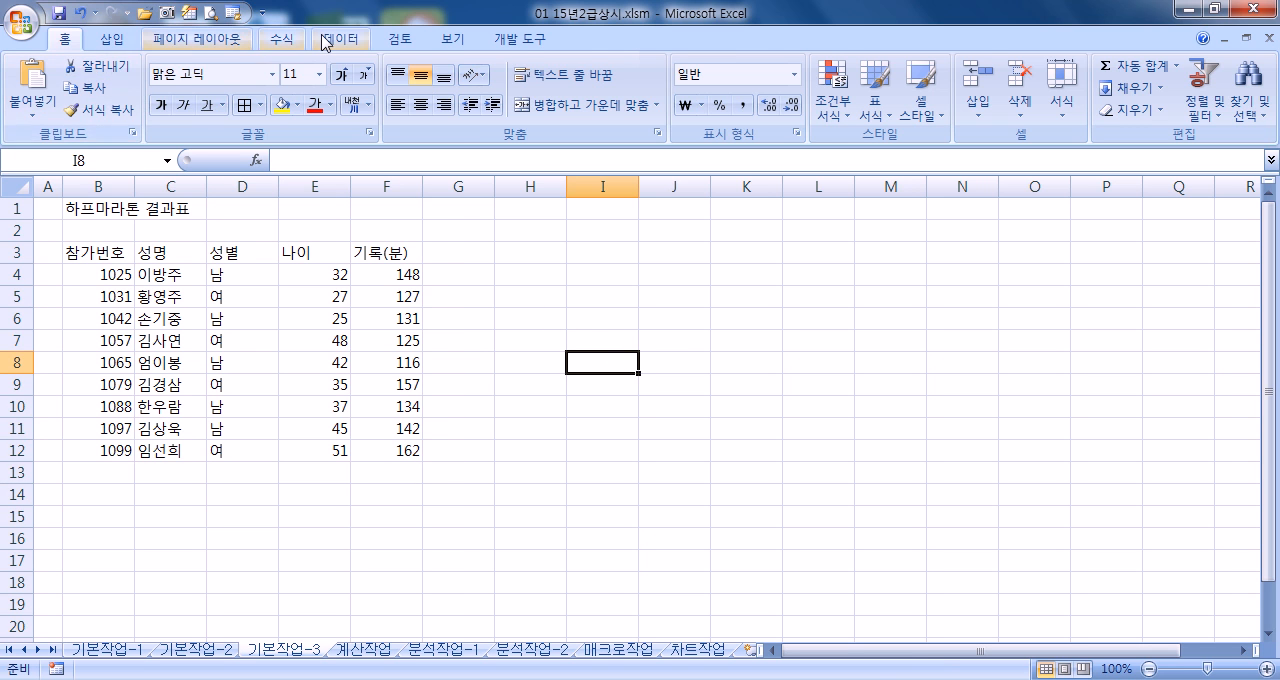
# Import 하프마라톤결과.txt as external text data at cell B16, delimited by comma with General column format
pyautogui.click(340, 39)
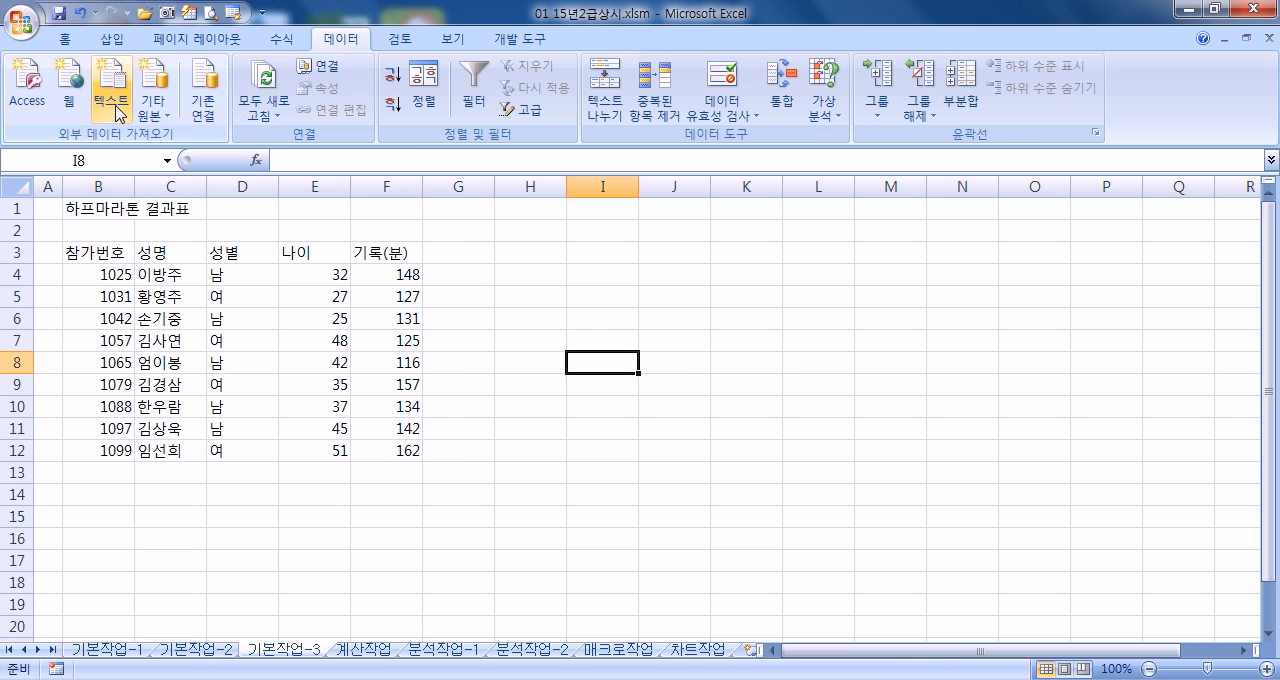
pyautogui.click(115, 532)
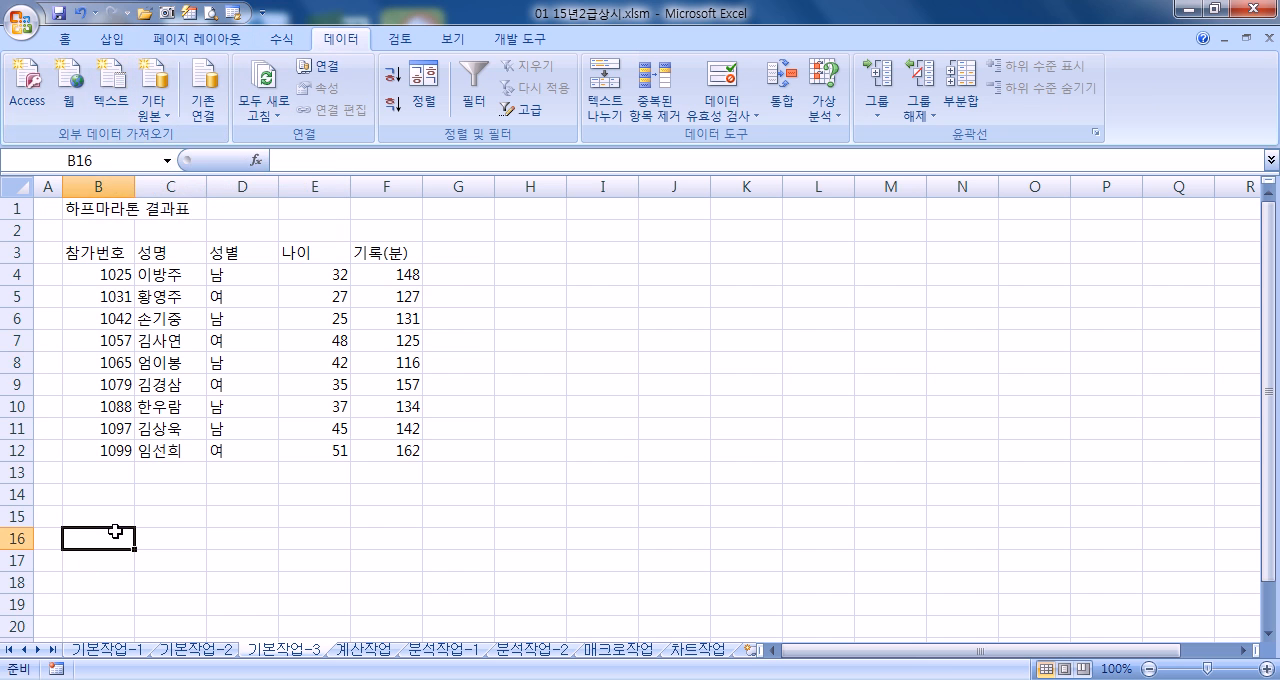
pyautogui.click(118, 96)
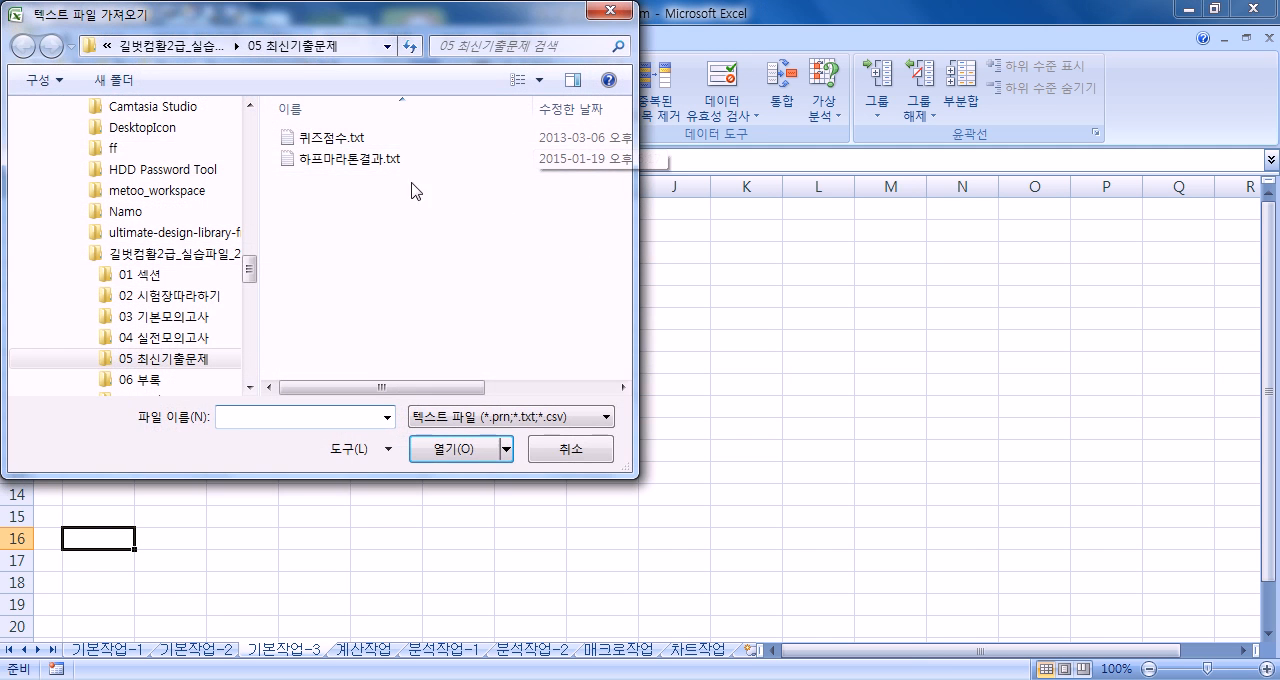
pyautogui.click(354, 162)
pyautogui.doubleClick(354, 166)
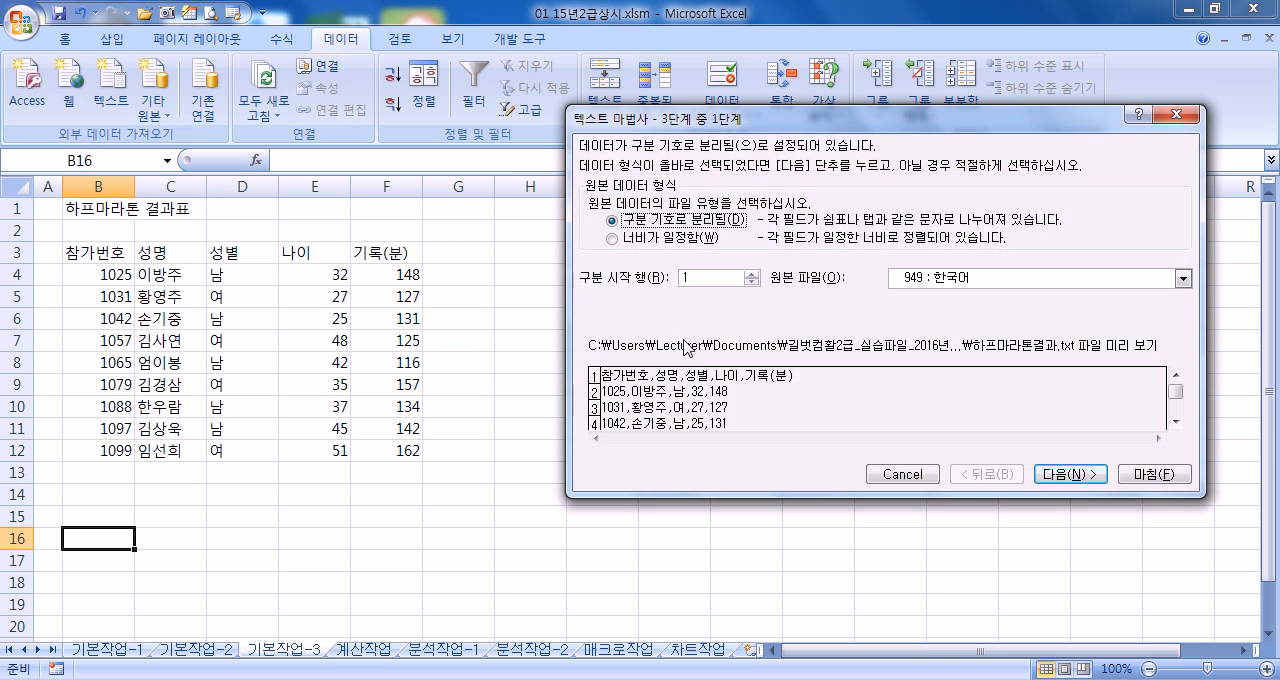
pyautogui.click(1060, 466)
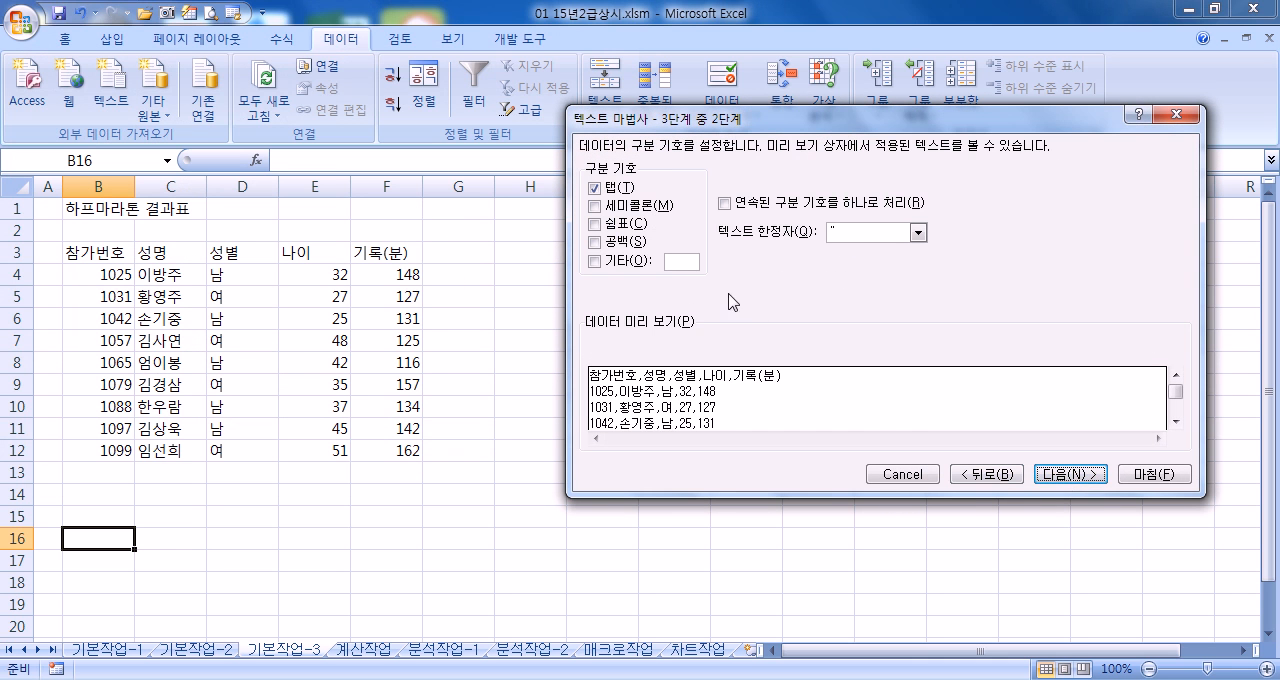
pyautogui.click(609, 230)
pyautogui.click(1060, 474)
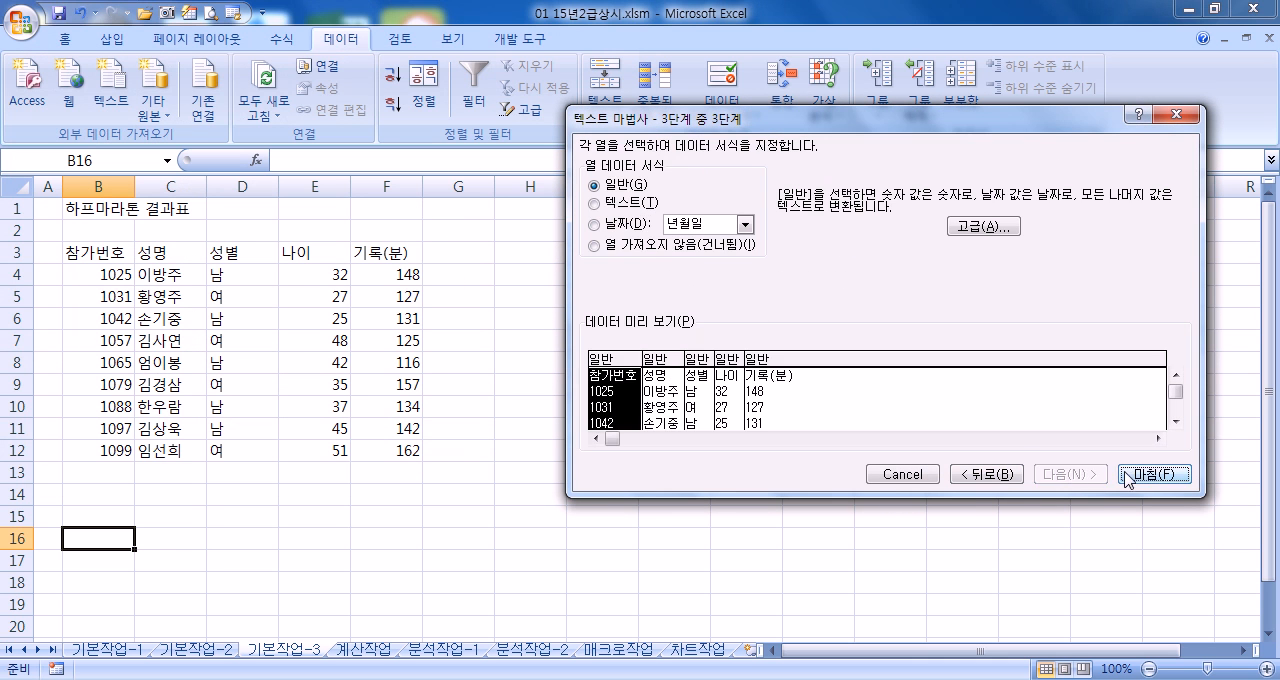
pyautogui.click(1125, 476)
pyautogui.click(886, 352)
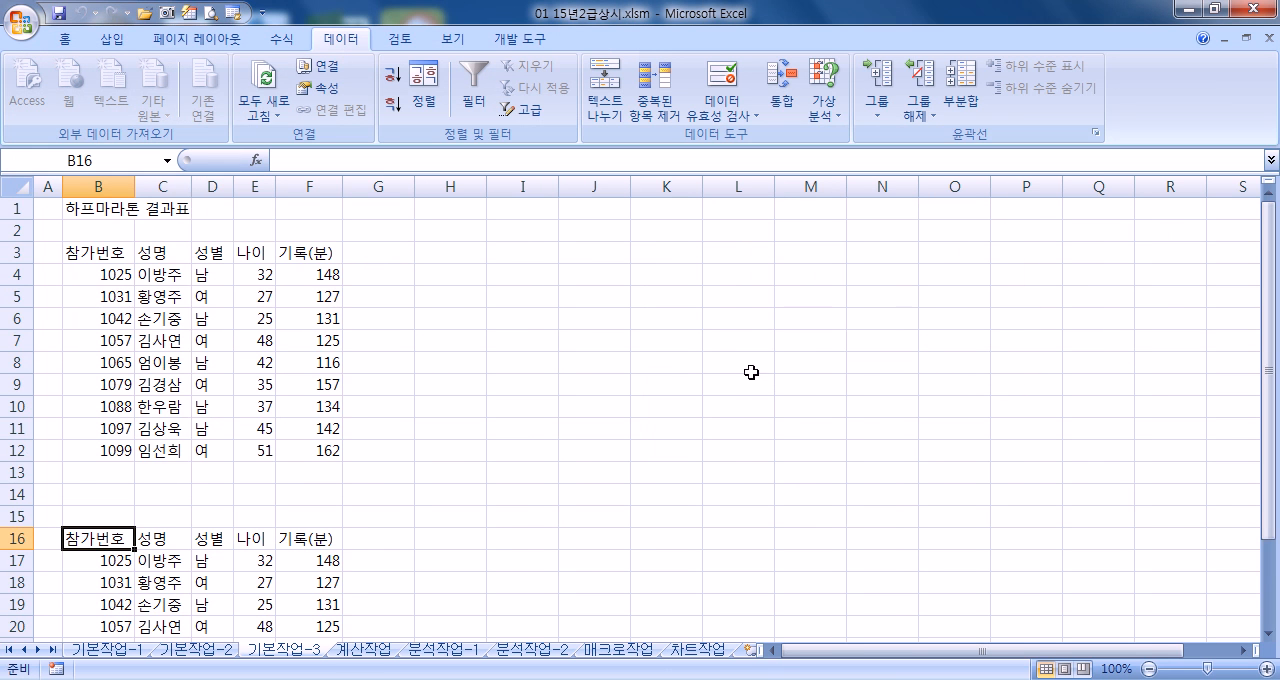
# Examine the two marathon tables on the 기본작업-3 sheet, their column widths, and whether the import can be undone
pyautogui.scroll(-5, 330, 483)
pyautogui.scroll(5, 200, 403)
pyautogui.click(219, 186)
pyautogui.click(245, 183)
pyautogui.click(375, 183)
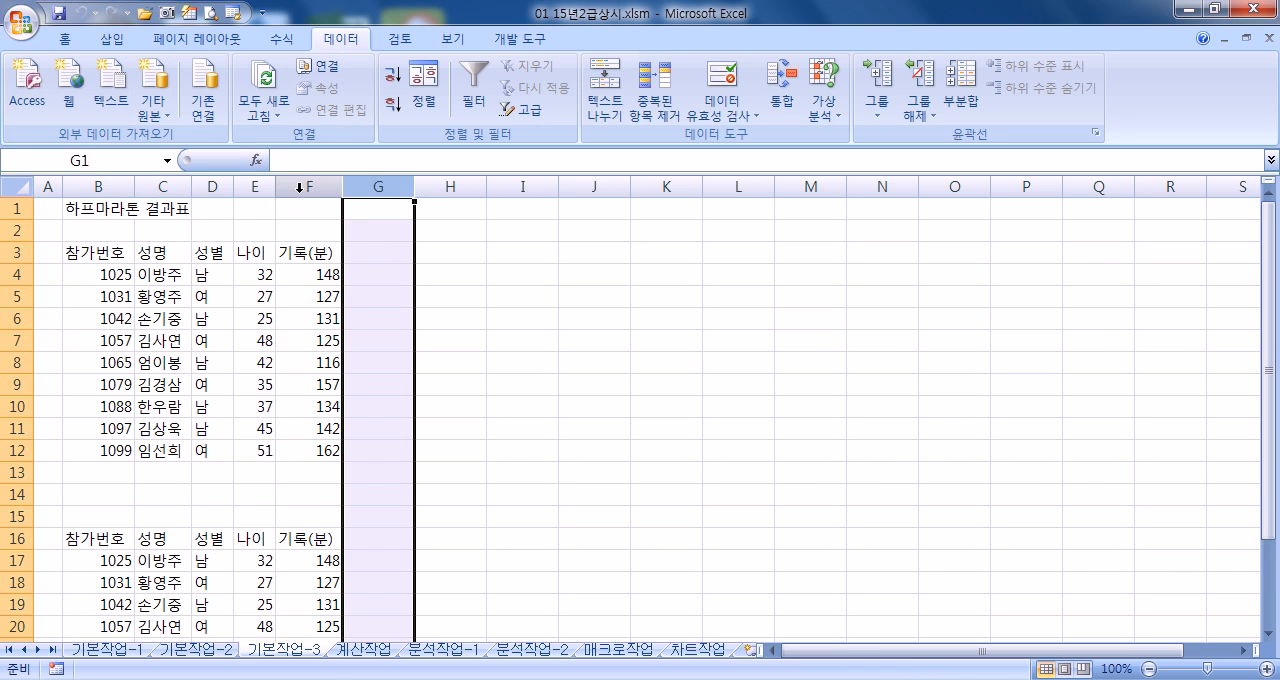
pyautogui.click(255, 186)
pyautogui.click(213, 186)
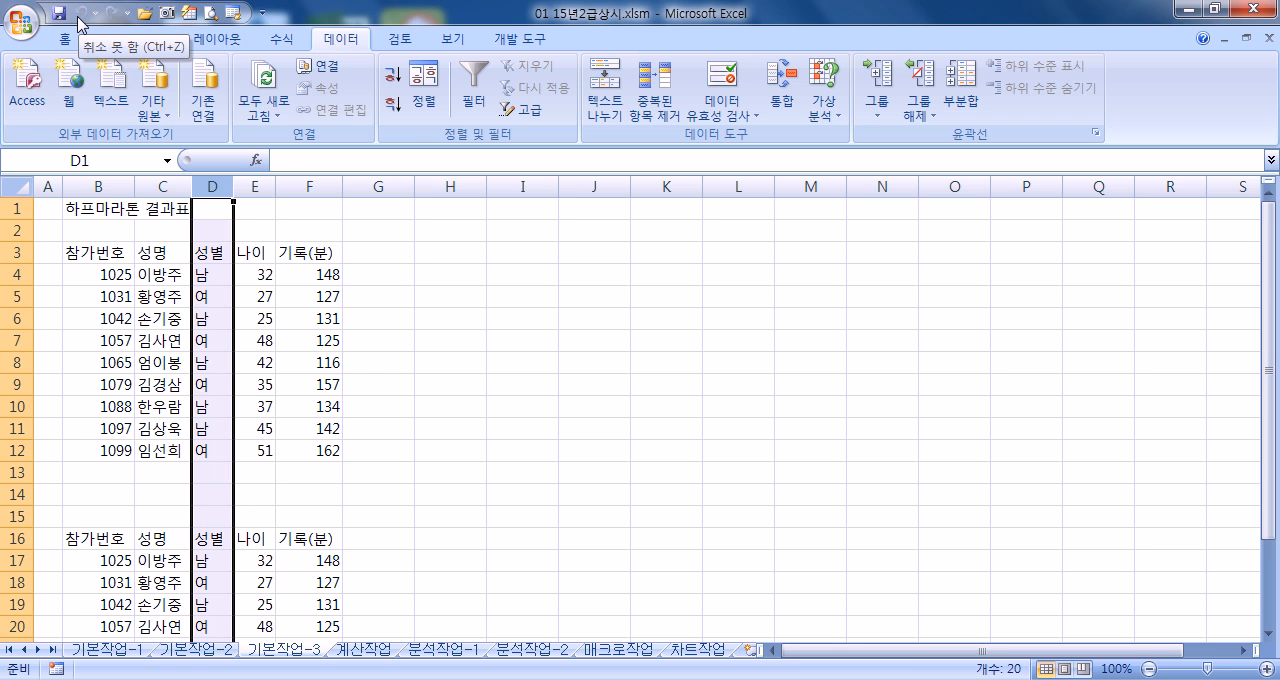
pyautogui.click(197, 302)
pyautogui.click(146, 312)
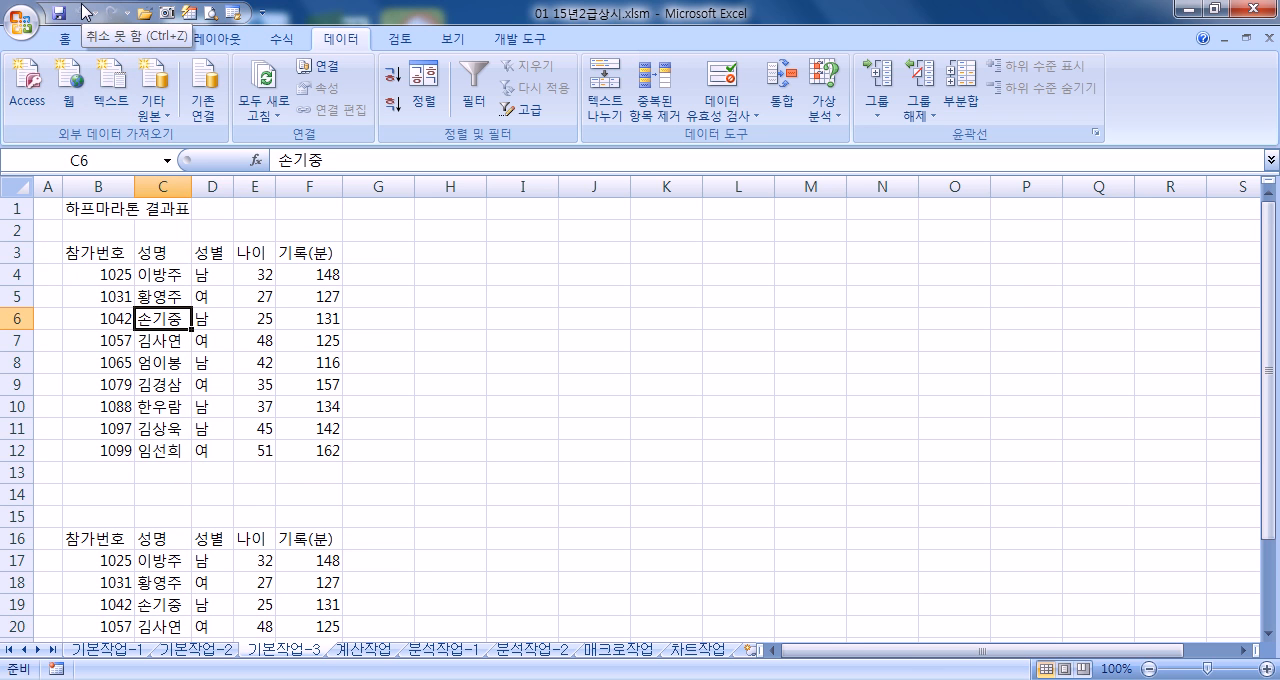
pyautogui.scroll(-5, 133, 360)
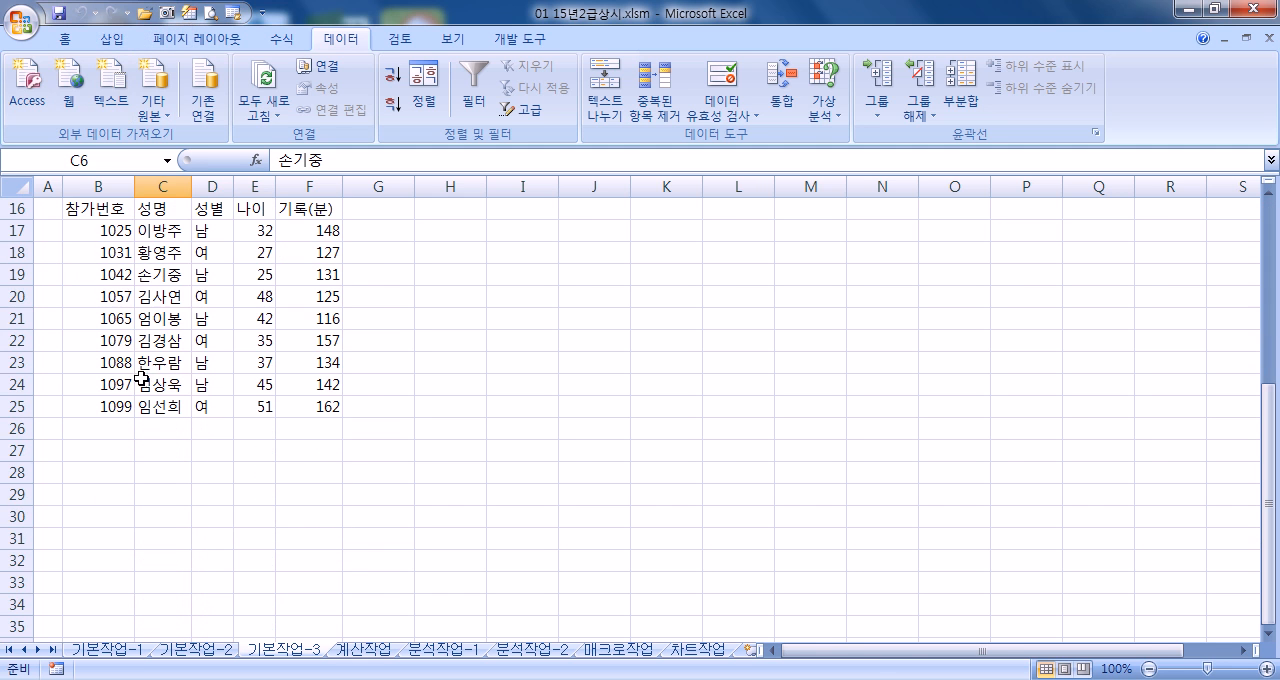
pyautogui.scroll(3, 133, 360)
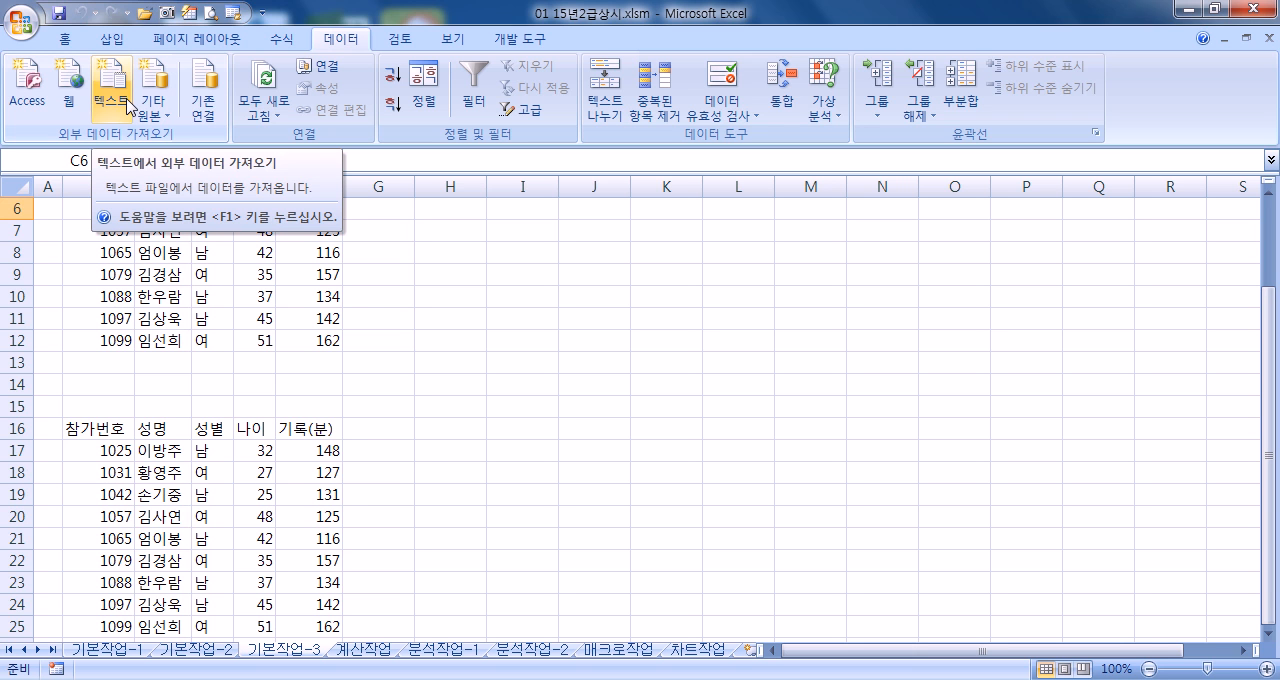
# Open 하프마라톤결과.txt as delimited text, adding comma as a delimiter and keeping the General column format
pyautogui.click(28, 30)
pyautogui.click(72, 106)
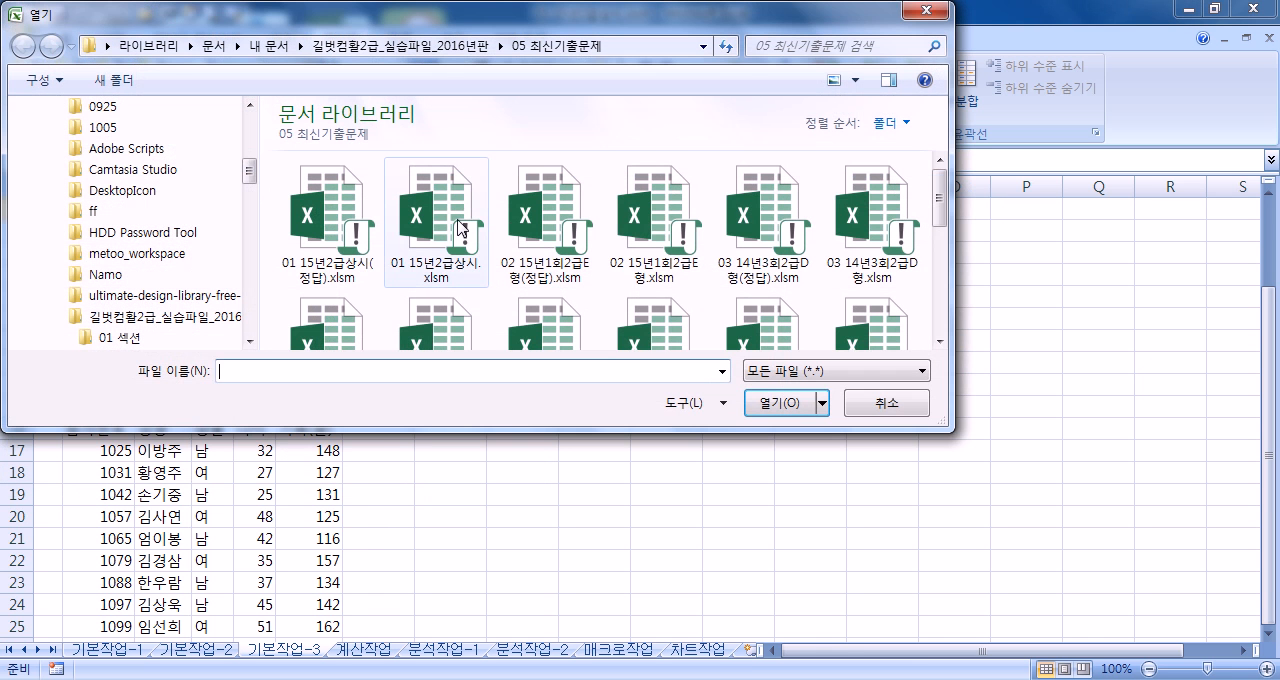
pyautogui.moveTo(942, 194); pyautogui.dragTo(930, 304)
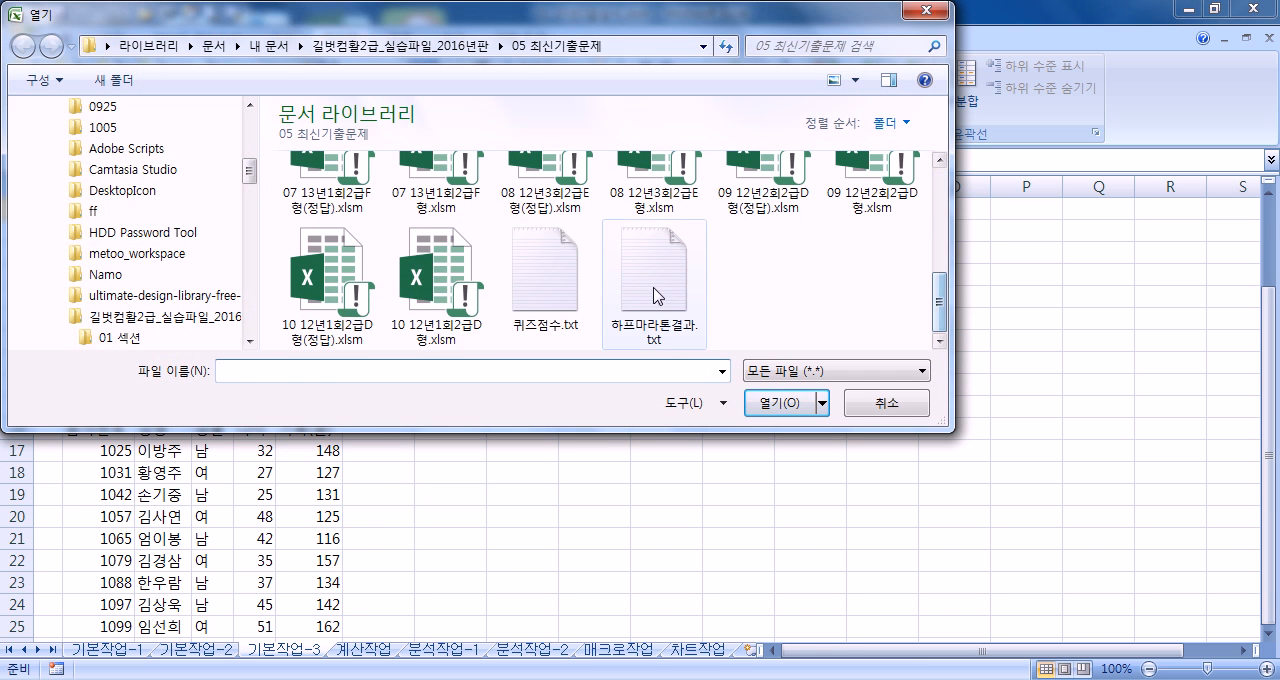
pyautogui.click(655, 298)
pyautogui.doubleClick(655, 295)
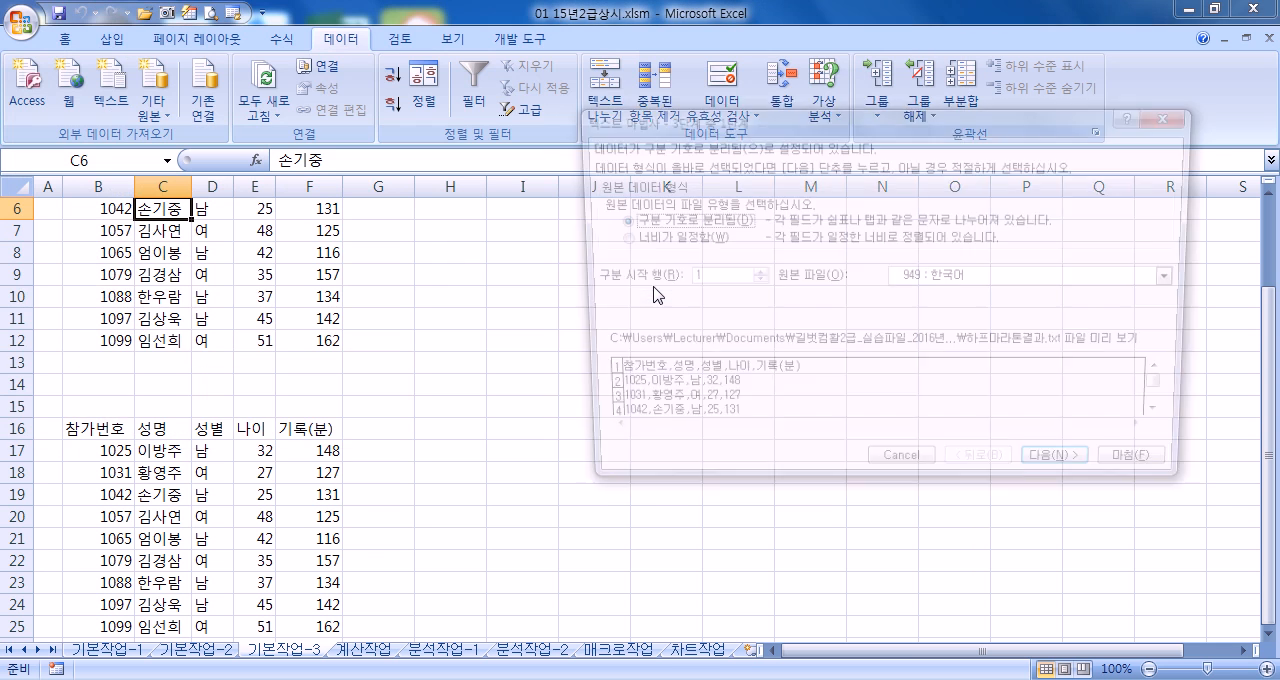
pyautogui.click(1082, 470)
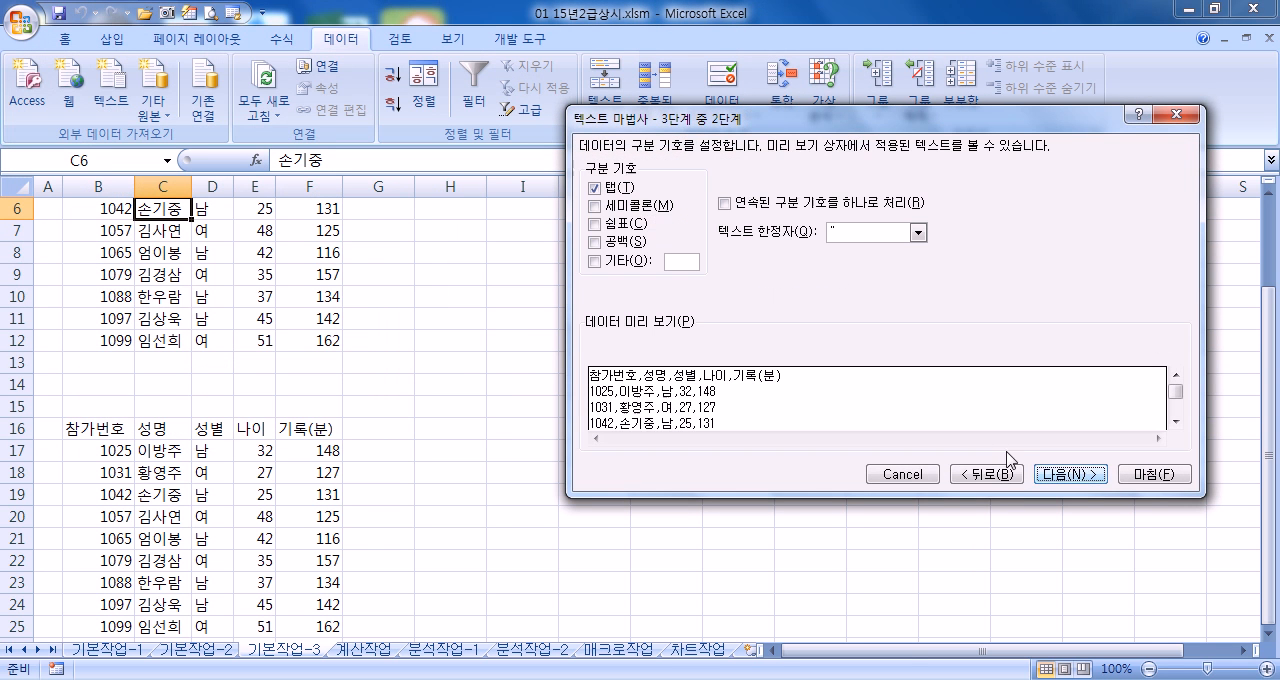
pyautogui.click(610, 225)
pyautogui.click(1066, 474)
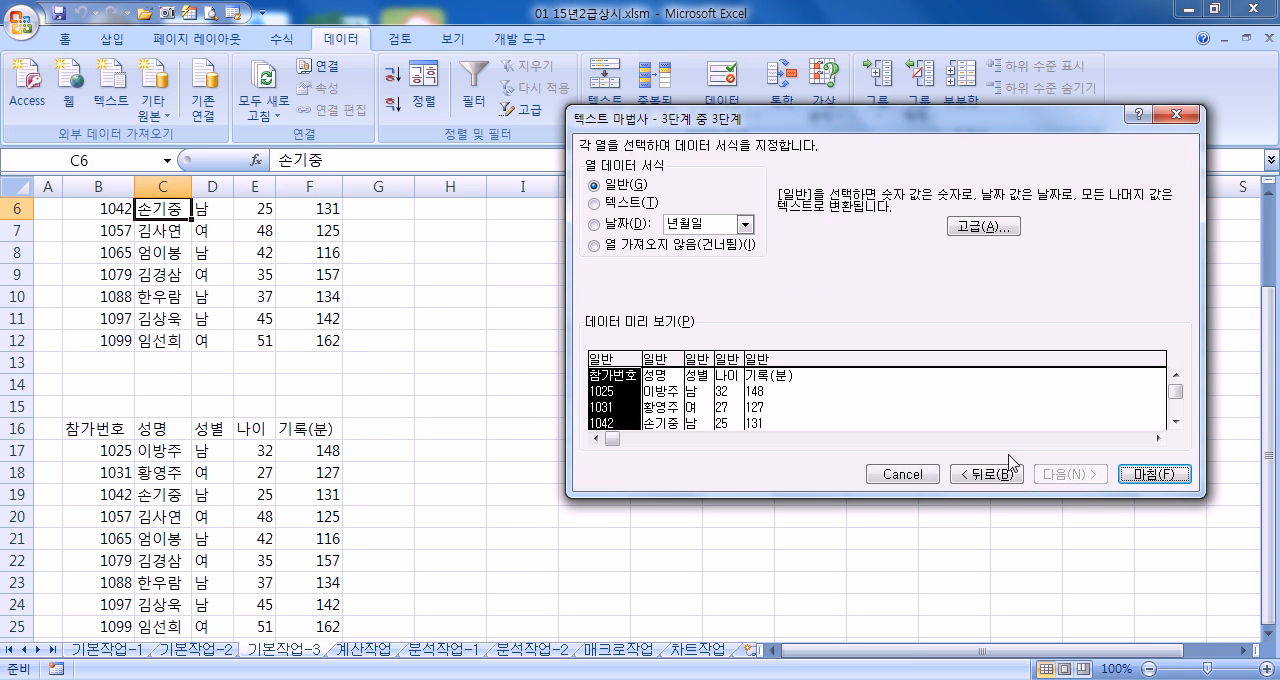
pyautogui.click(1160, 476)
# Copy the marathon data A1:E10 into the 기본작업-3 sheet at I3 and close the 하프마라톤결과.txt workbook
pyautogui.moveTo(80, 210); pyautogui.dragTo(356, 406)
pyautogui.rightClick(350, 327)
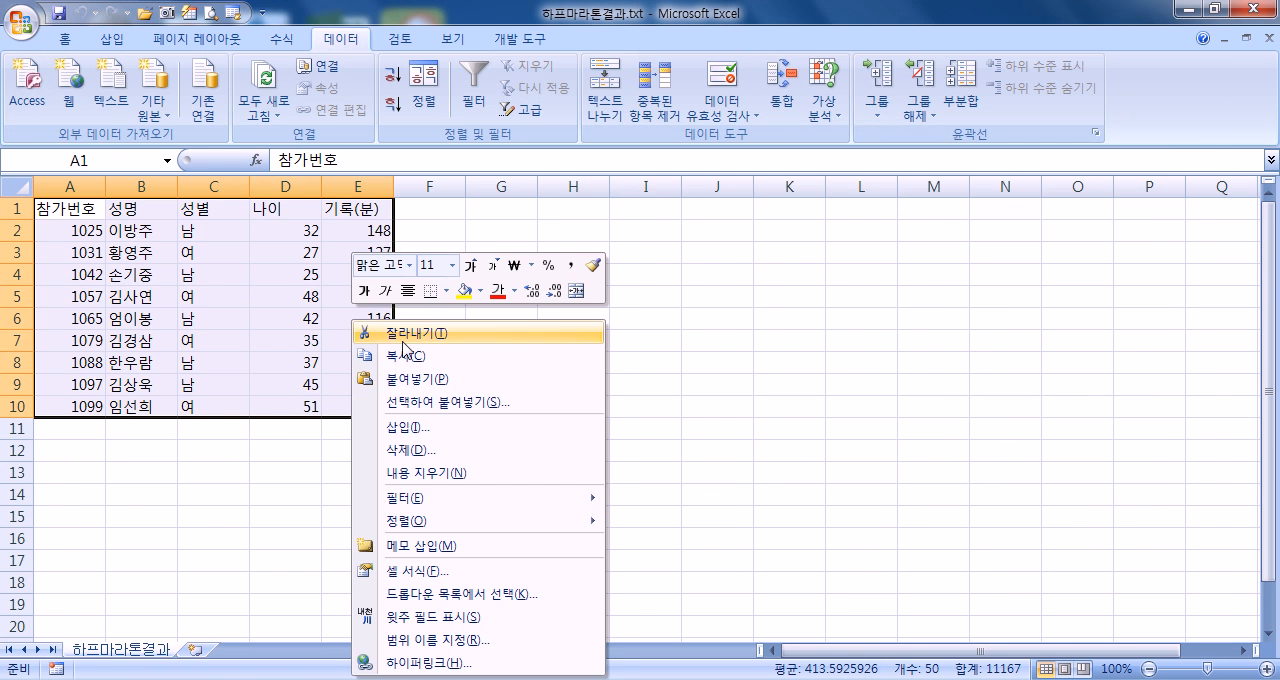
pyautogui.click(410, 355)
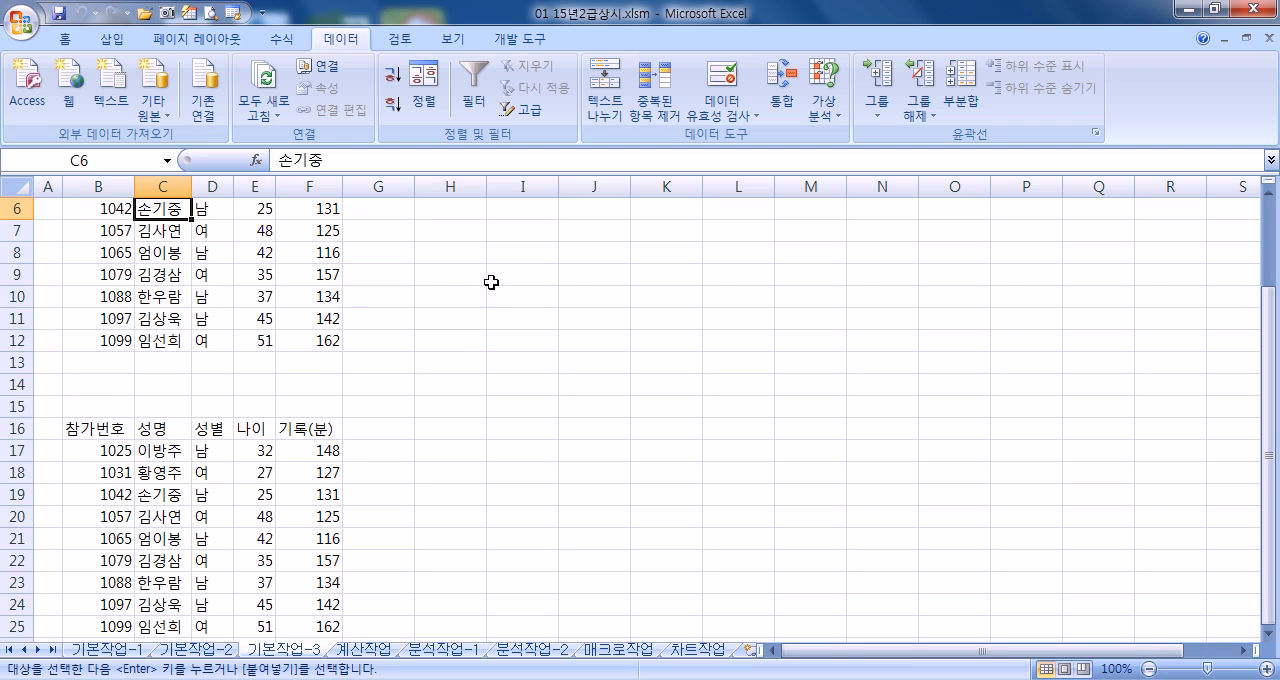
pyautogui.scroll(2, 500, 295)
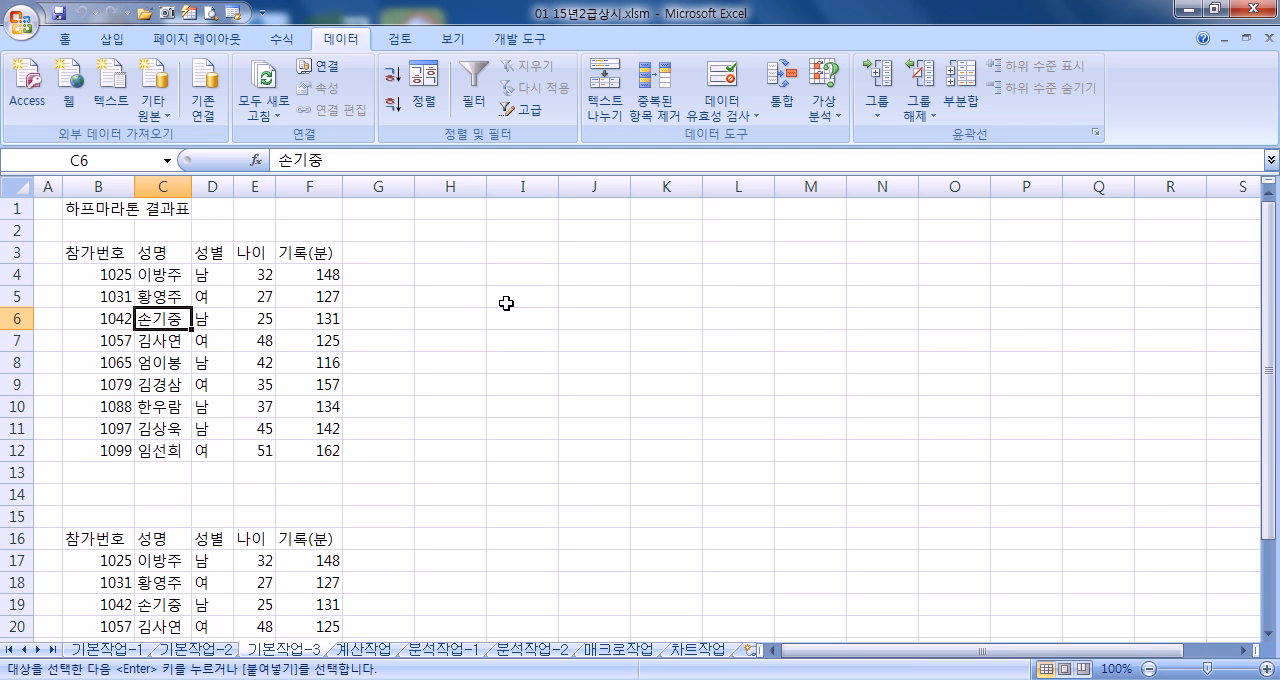
pyautogui.click(518, 252)
pyautogui.rightClick(530, 253)
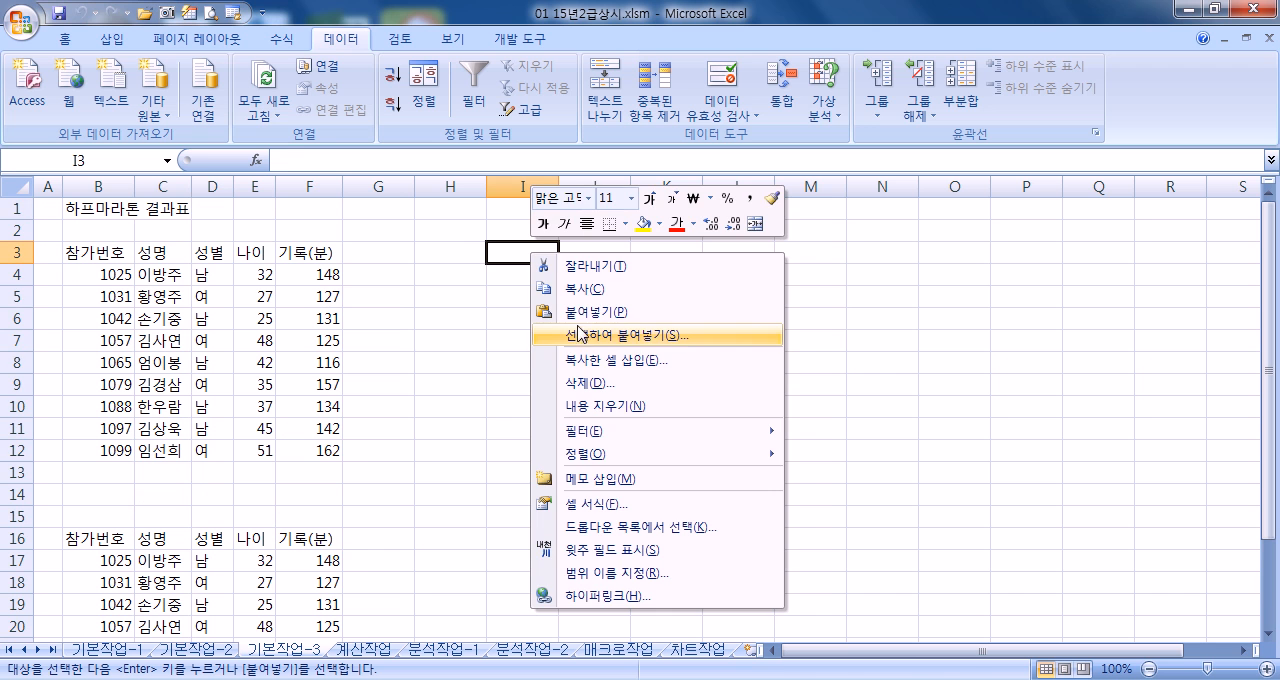
pyautogui.click(585, 311)
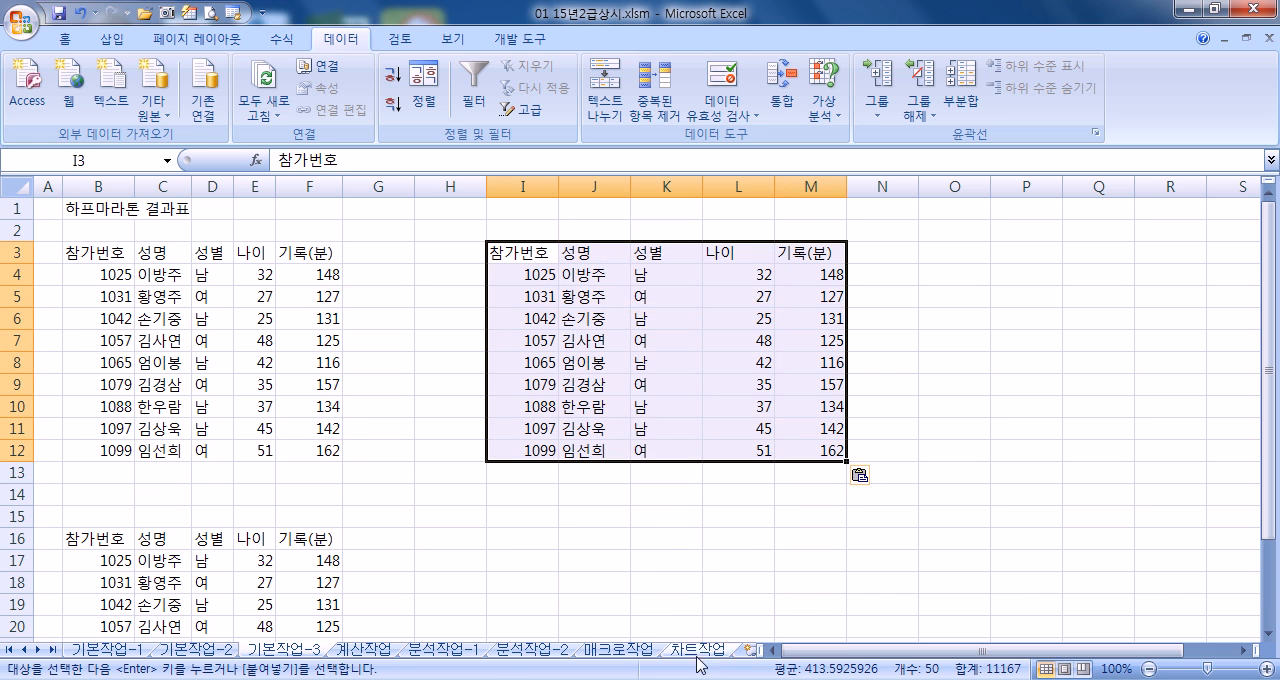
pyautogui.hotkey('ctrl', 'Tab')
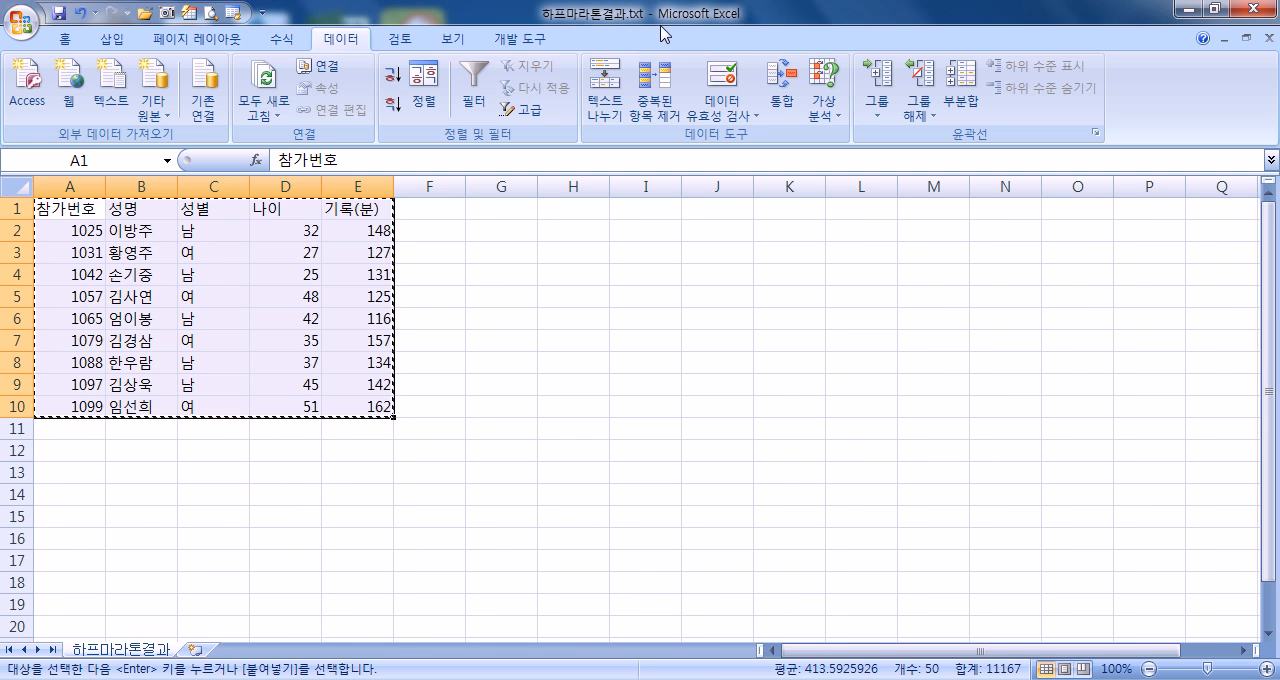
pyautogui.click(1267, 45)
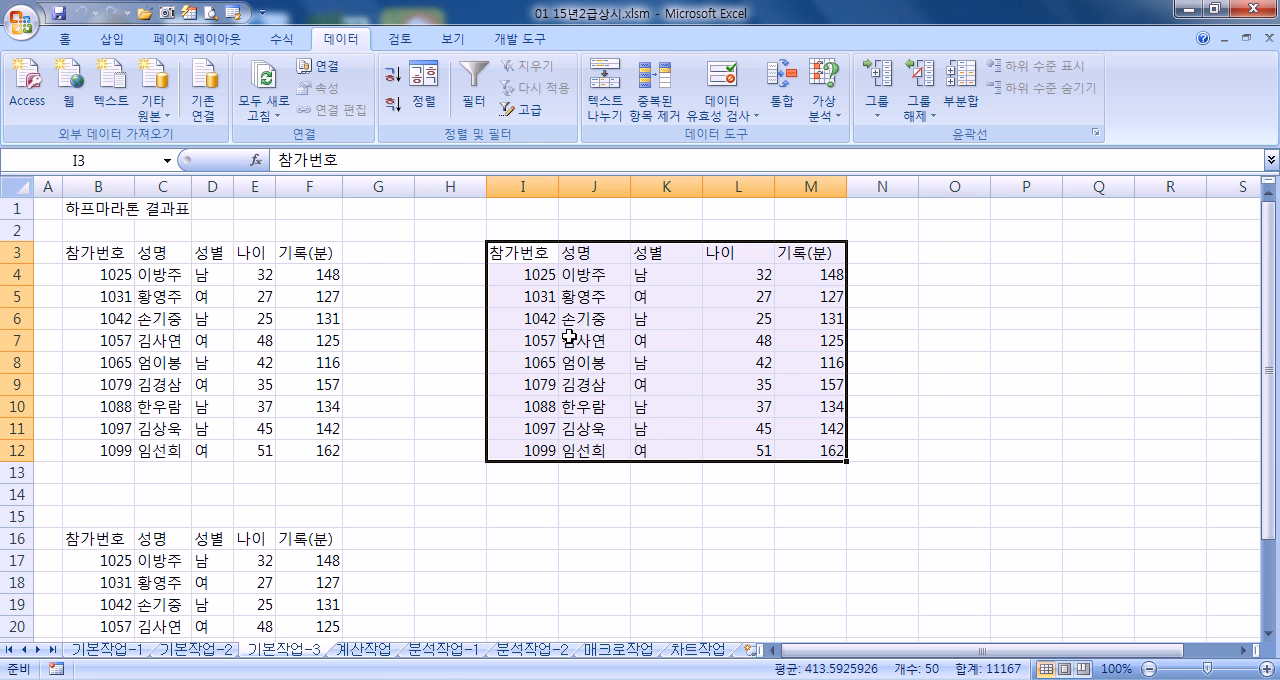
pyautogui.moveTo(522, 187); pyautogui.dragTo(777, 187)
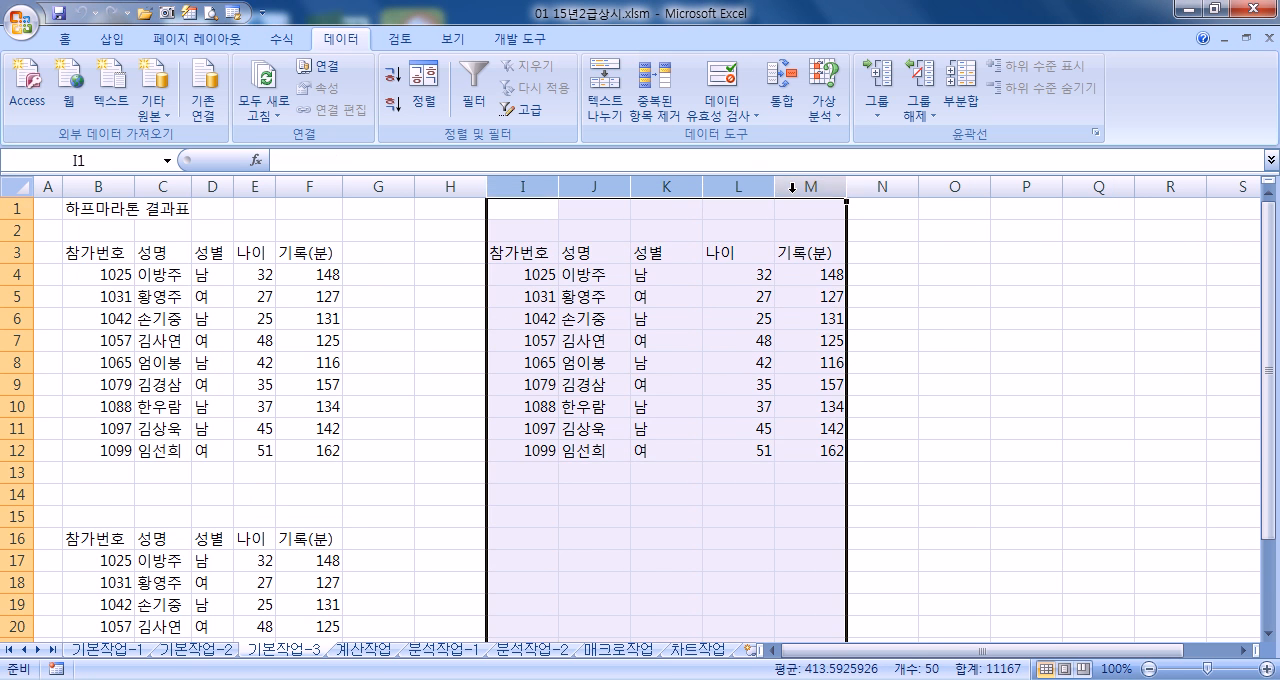
pyautogui.click(735, 320)
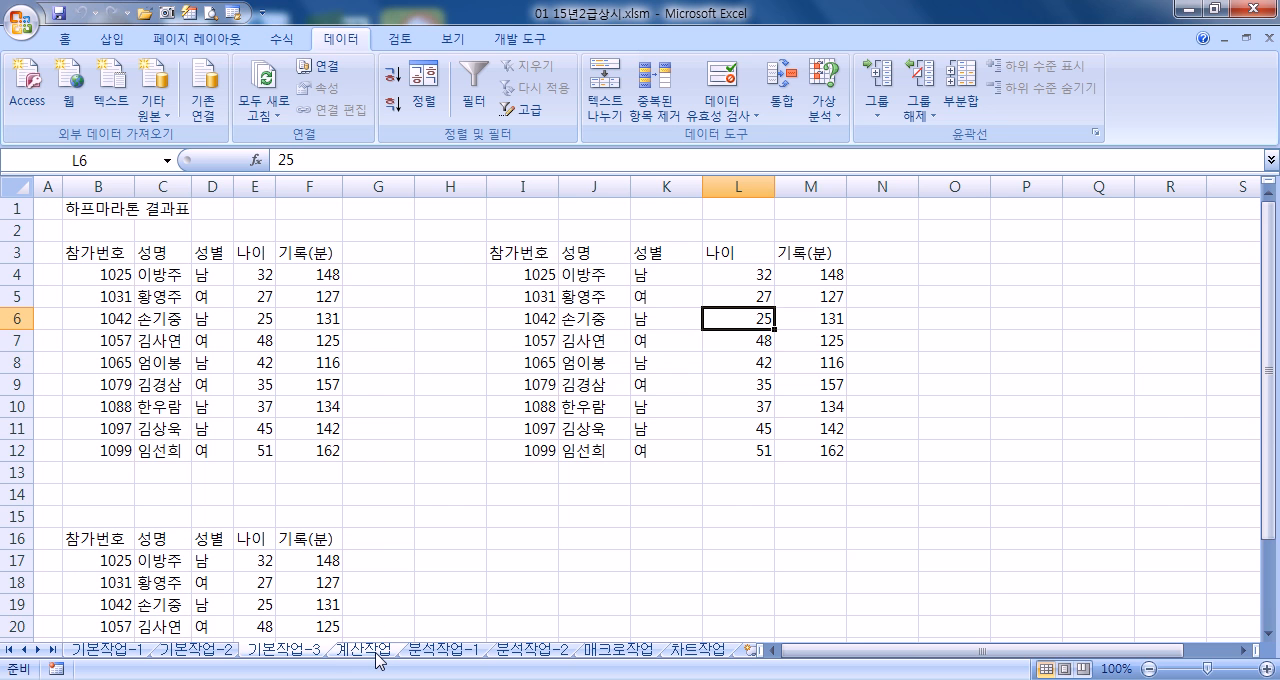
# Show the 계산작업 sheet with the ribbon minimized and the zoom at 130%
pyautogui.click(364, 649)
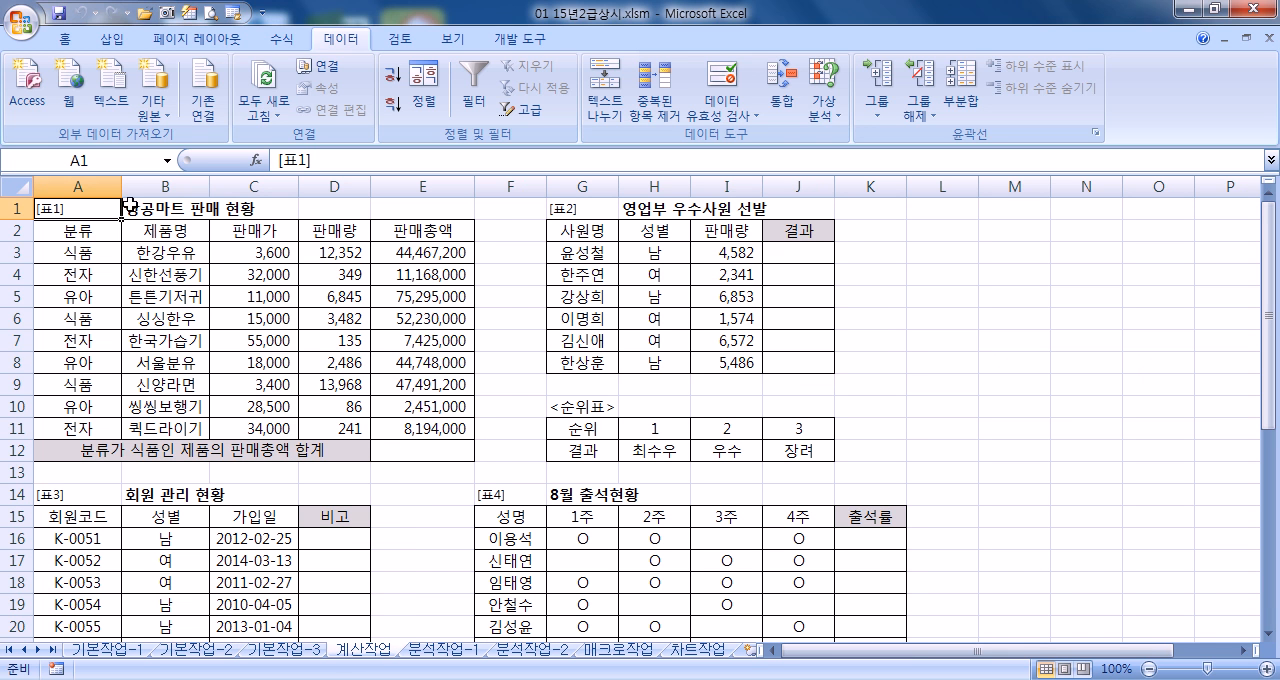
pyautogui.doubleClick(343, 40)
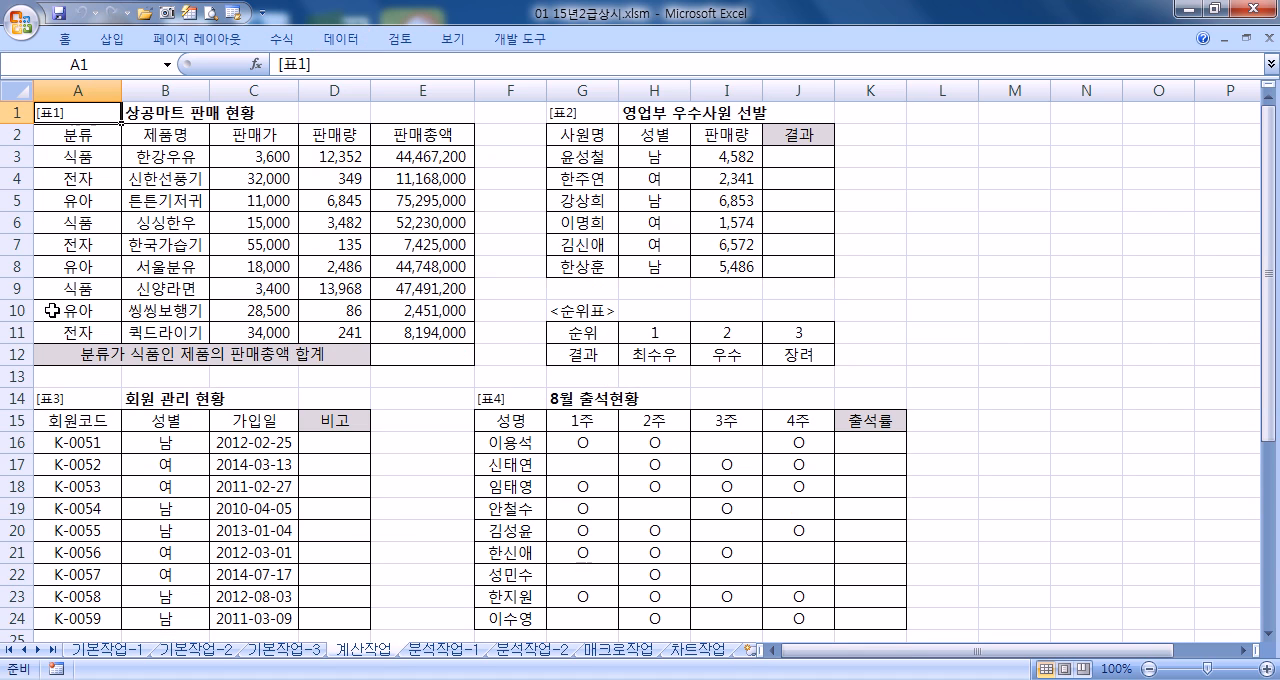
pyautogui.keyDown('ctrl'); pyautogui.scroll(3, 62, 316); pyautogui.keyUp('ctrl')
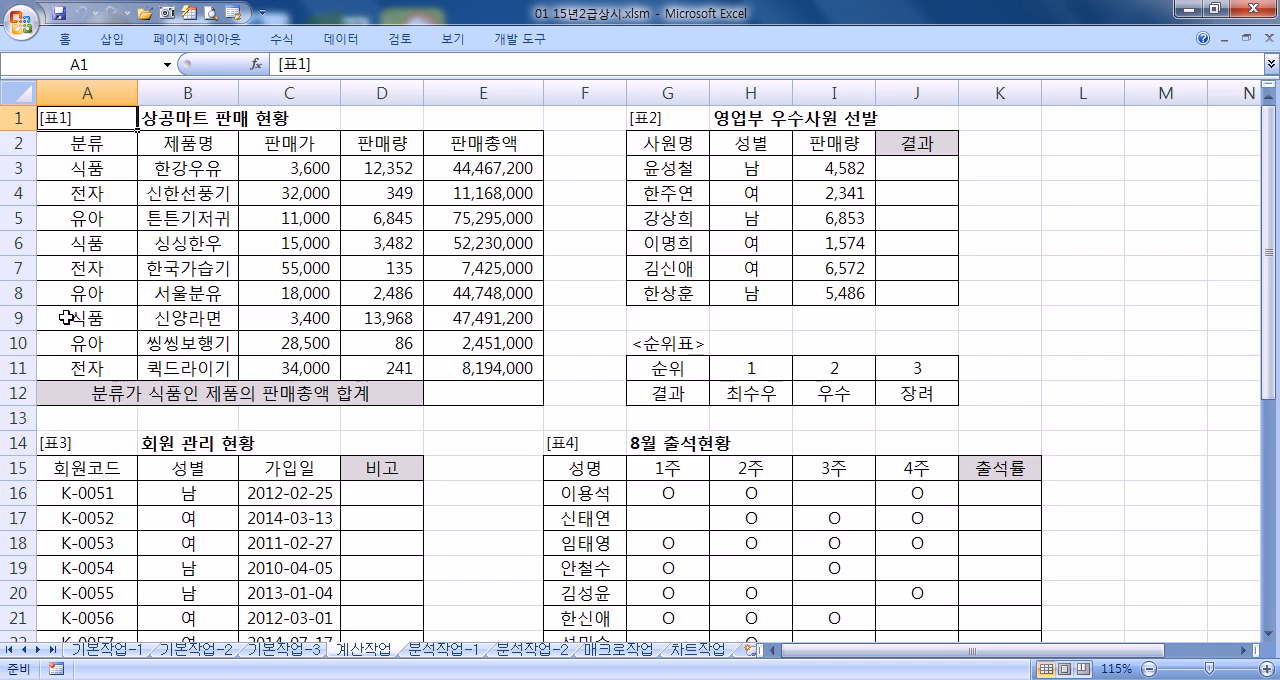
pyautogui.keyDown('ctrl'); pyautogui.scroll(-1, 66, 317); pyautogui.keyUp('ctrl')
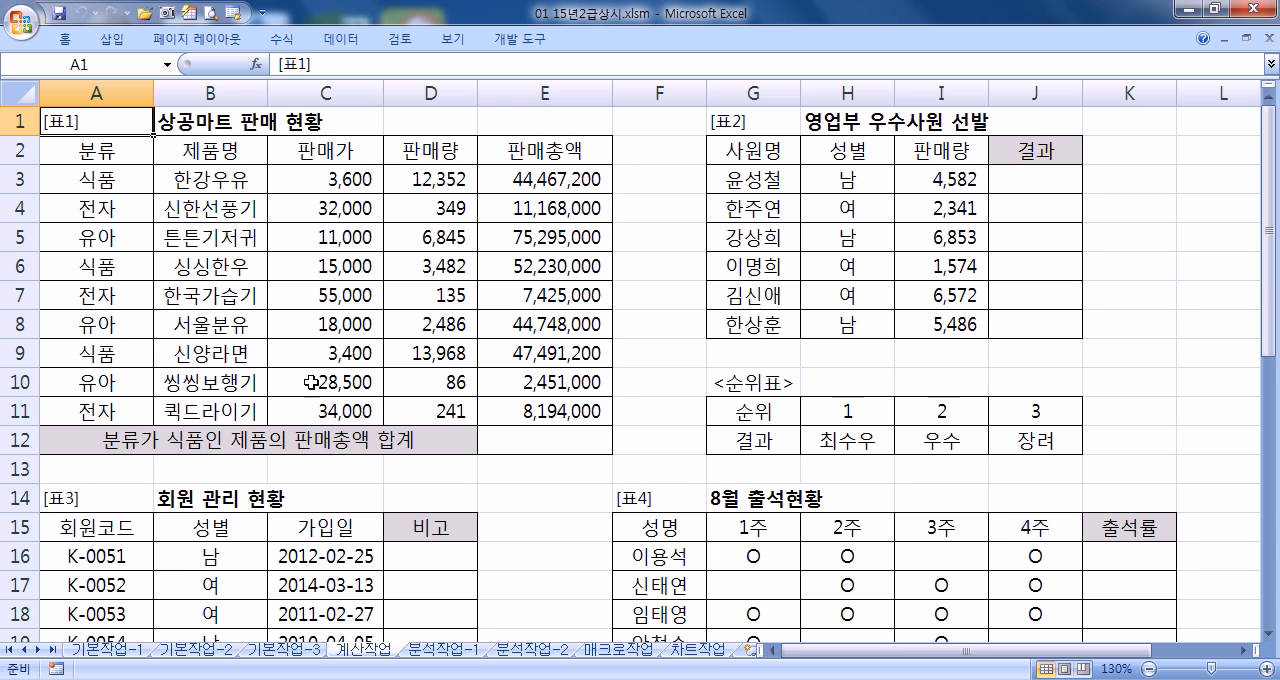
# Examine [표1] for the 판매총액 column, the result cell E12 and the 식품 condition in the 분류 column
pyautogui.click(522, 441)
pyautogui.click(545, 153)
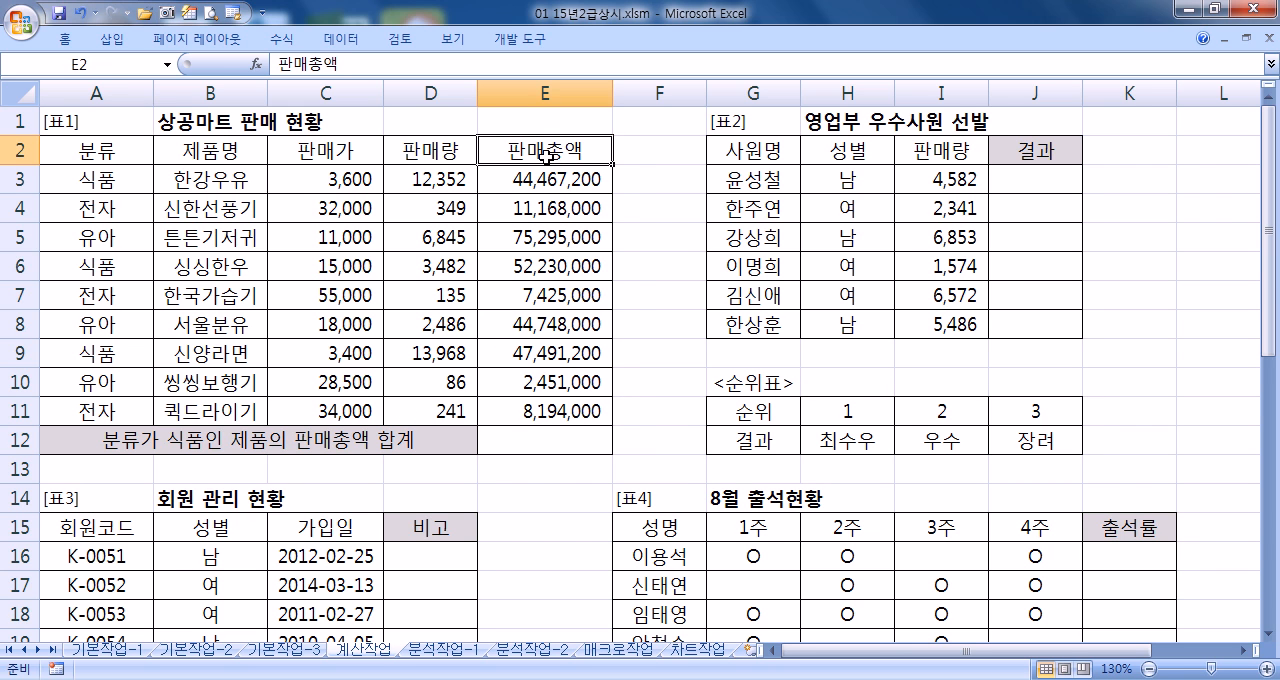
pyautogui.click(510, 442)
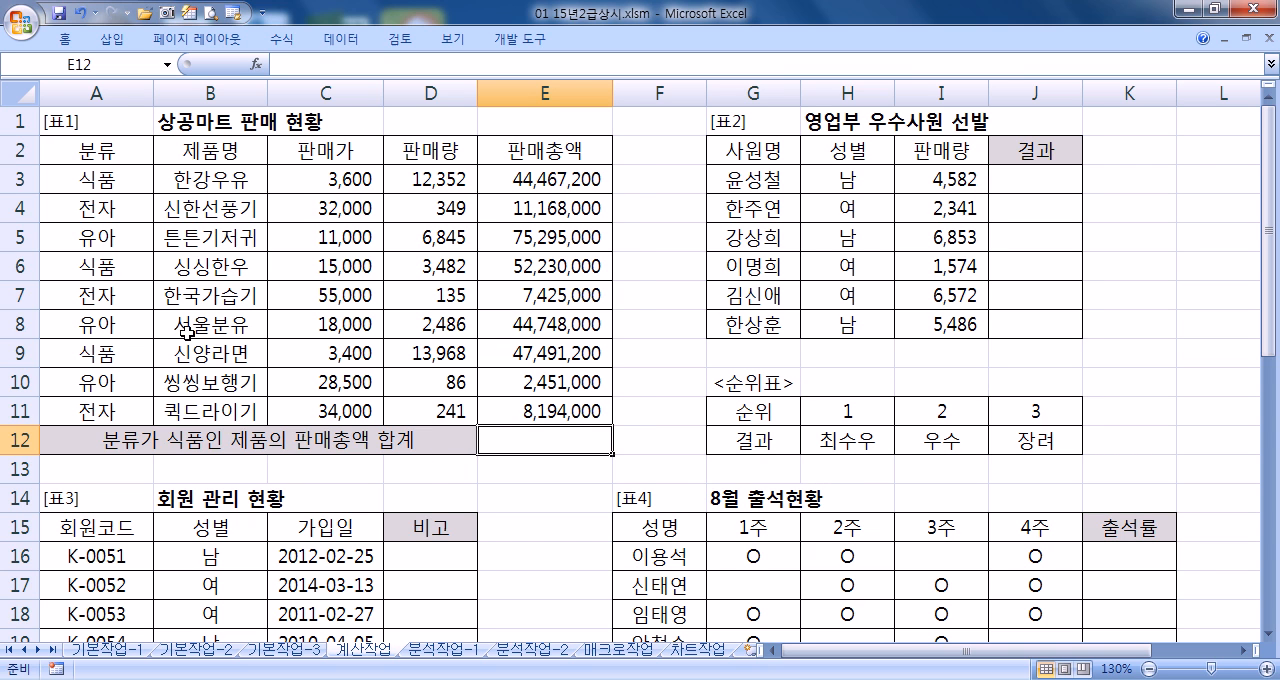
pyautogui.click(110, 155)
pyautogui.moveTo(110, 155); pyautogui.dragTo(110, 182)
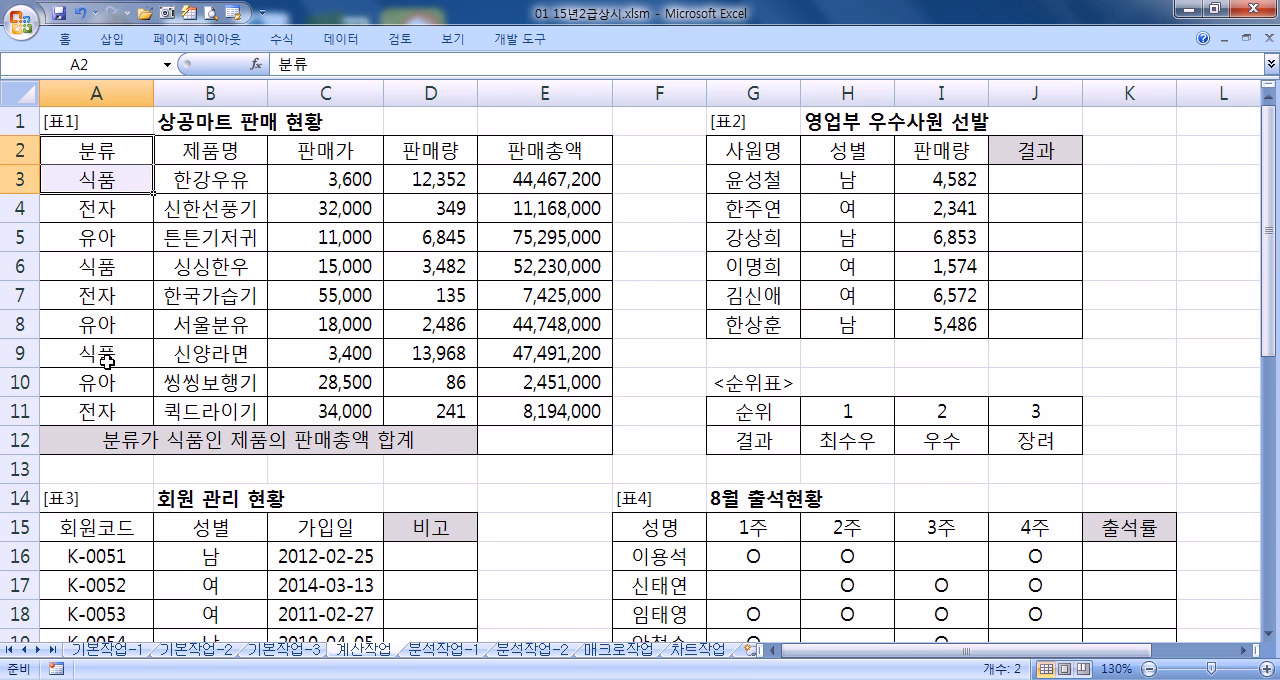
pyautogui.click(110, 323)
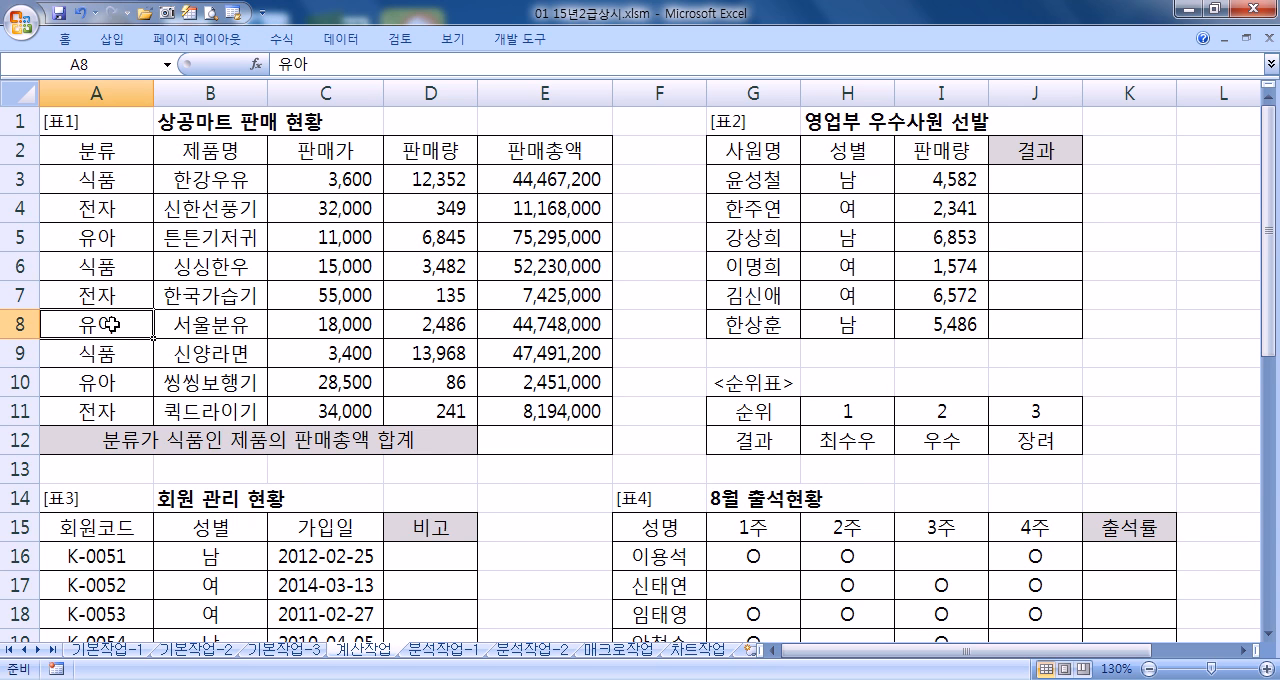
pyautogui.click(105, 265)
pyautogui.moveTo(112, 154); pyautogui.dragTo(108, 180)
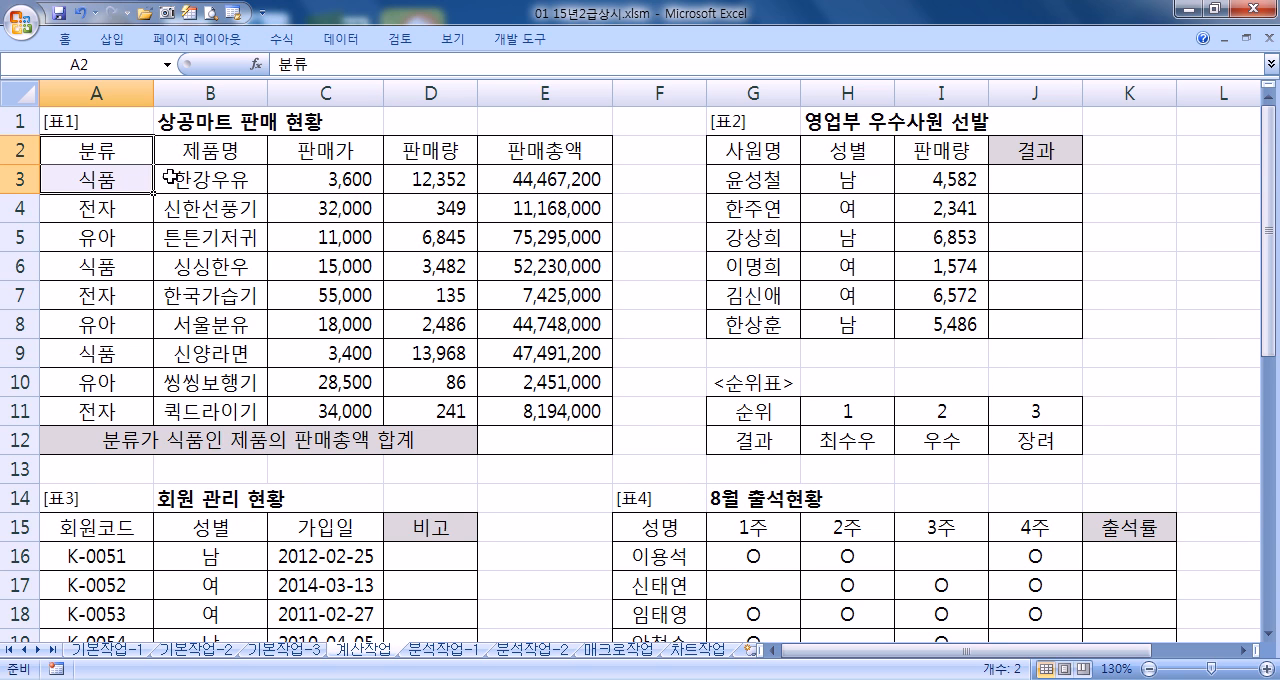
# Start a formula in E12 with the SUMIF function name in capitals and an opening parenthesis
pyautogui.click(586, 444)
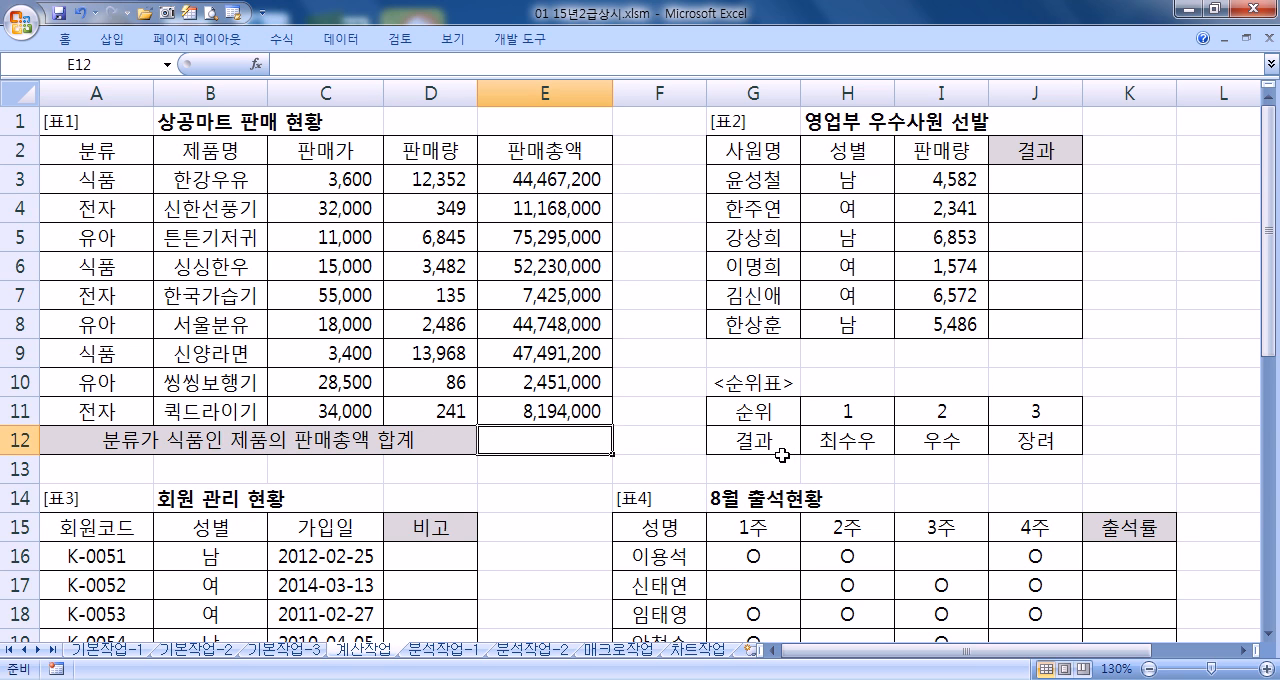
pyautogui.write('=')
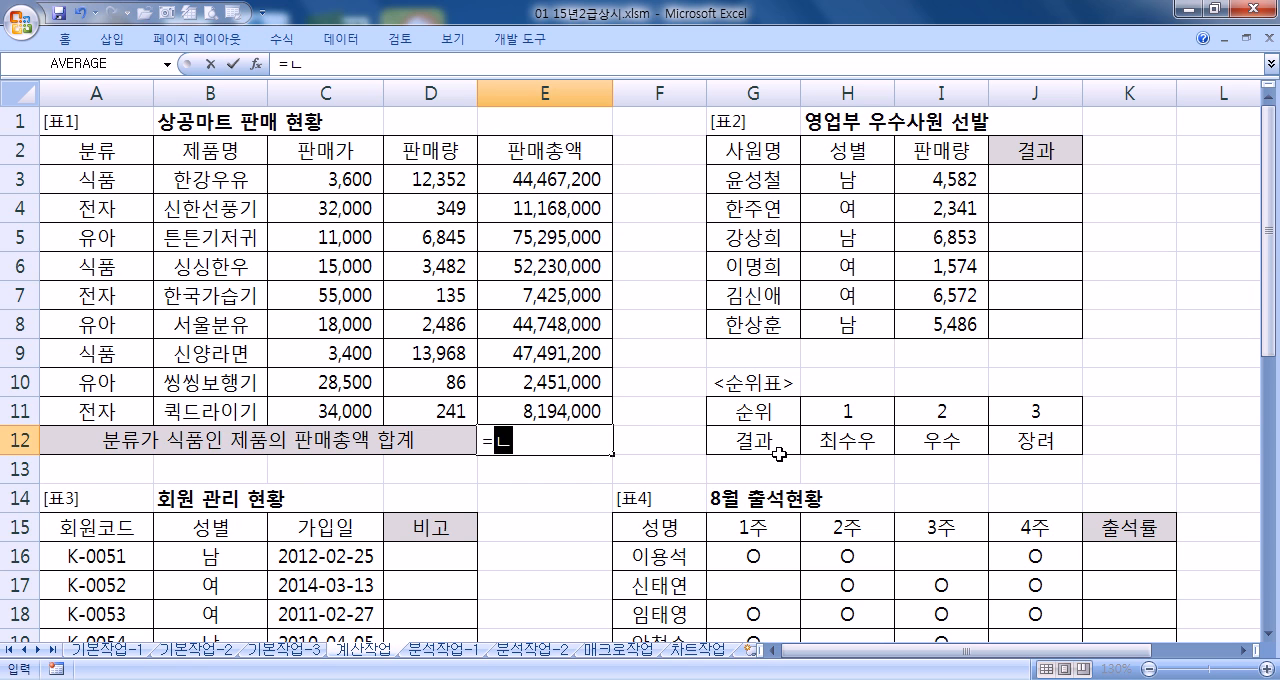
pyautogui.write('sumif')
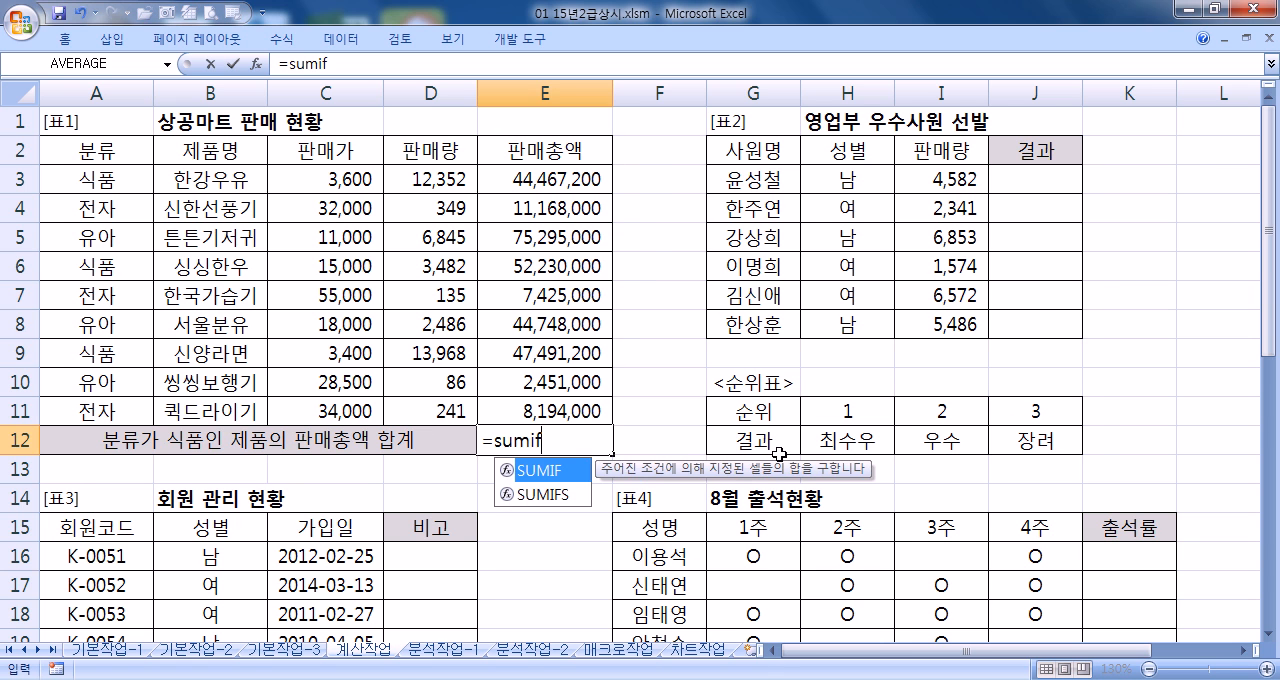
pyautogui.press('BackSpace')
pyautogui.press('BackSpace')
pyautogui.press('BackSpace')
pyautogui.press('BackSpace')
pyautogui.press('BackSpace')
pyautogui.write('SUMIF(')
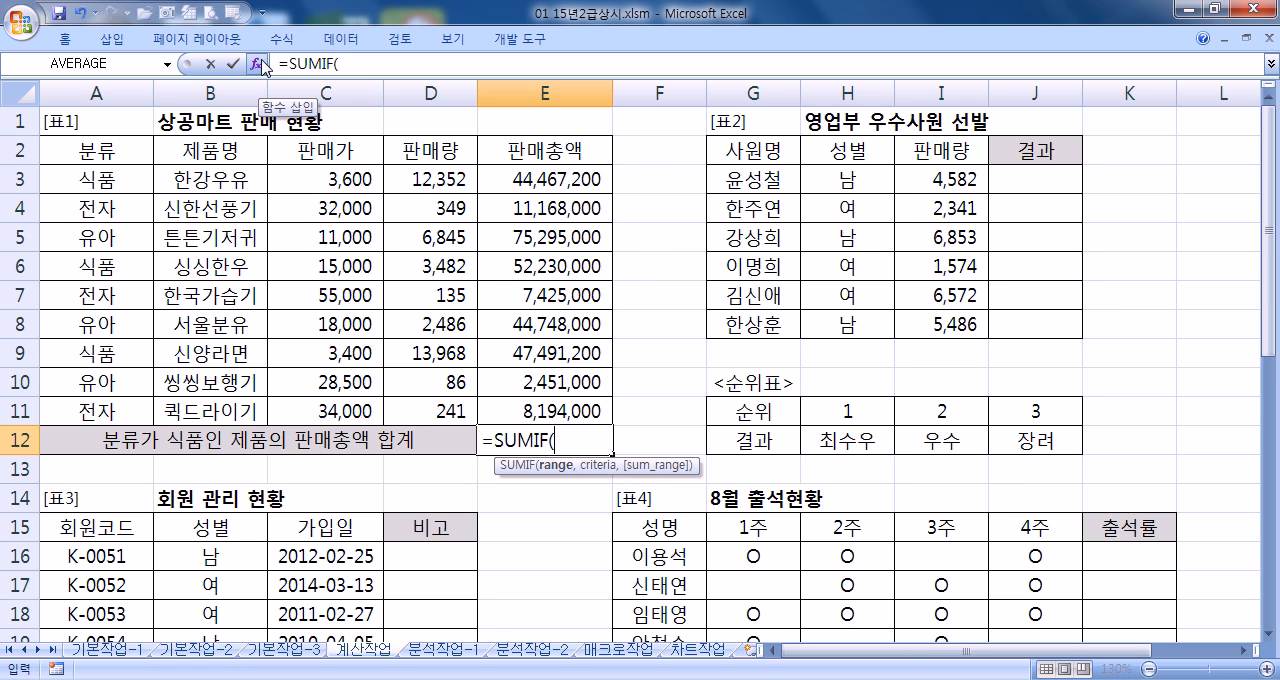
# Bring up the SUMIF function arguments clear of the [표1] data and set Range to the 분류 cells A3:A11
pyautogui.click(265, 66)
pyautogui.moveTo(295, 180); pyautogui.dragTo(939, 183)
pyautogui.click(779, 245)
pyautogui.click(763, 266)
pyautogui.click(763, 220)
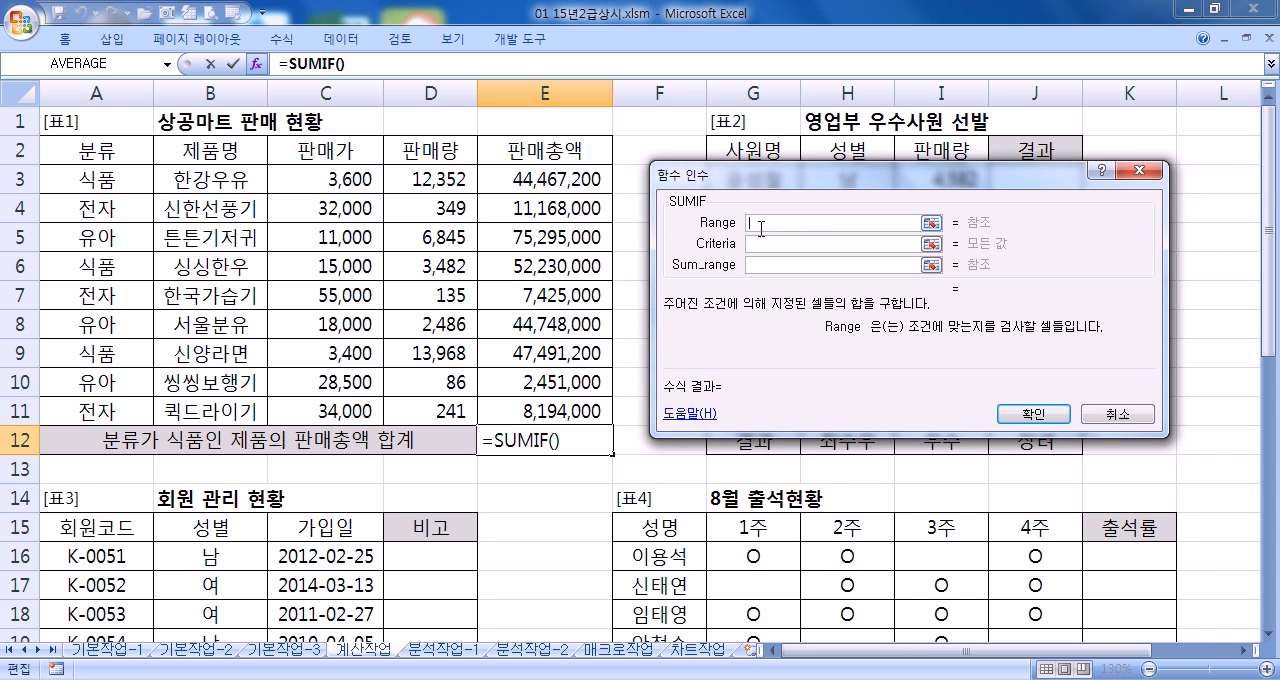
pyautogui.click(92, 183)
pyautogui.moveTo(92, 183); pyautogui.dragTo(90, 410)
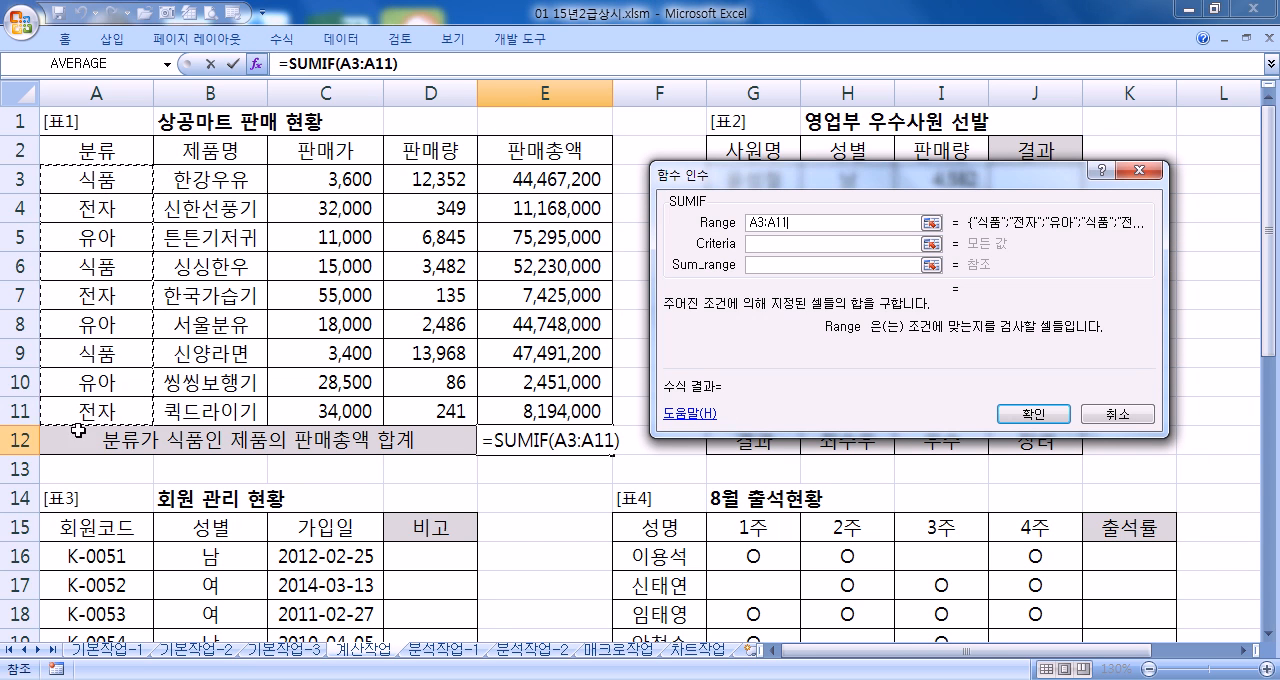
# Set the SUMIF Criteria argument to 식품
pyautogui.click(764, 242)
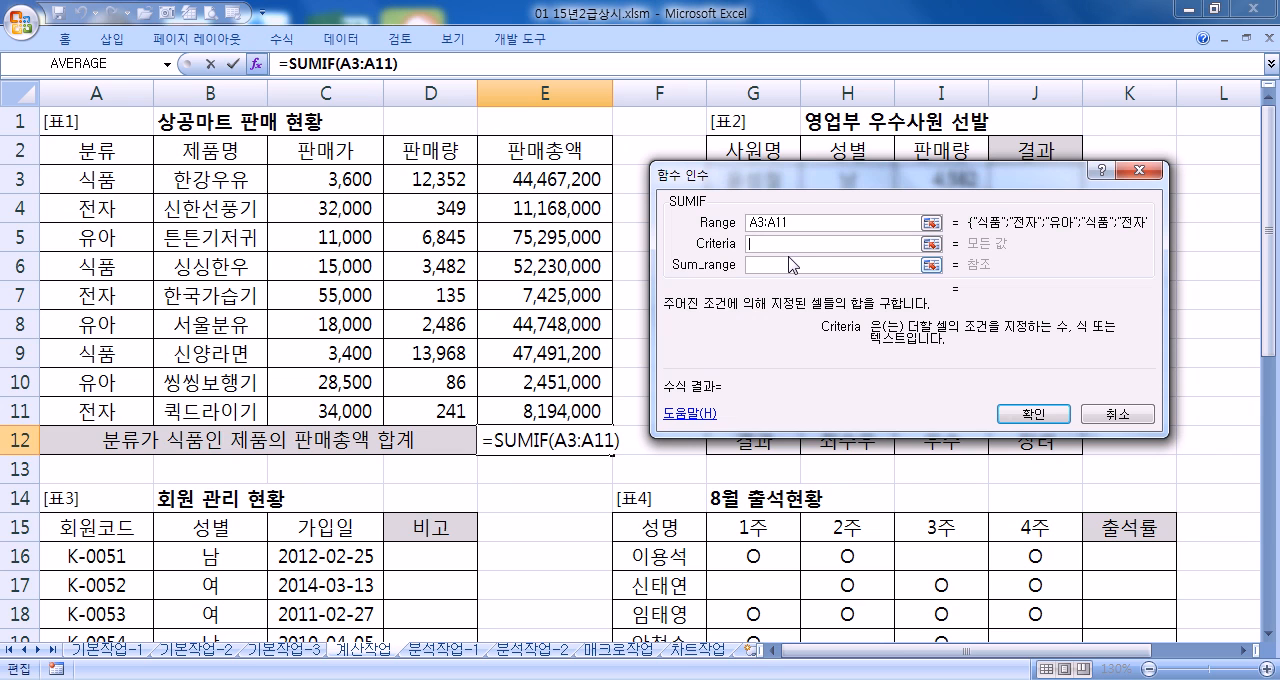
pyautogui.write('새')
pyautogui.press('BackSpace')
pyautogui.write('식품')
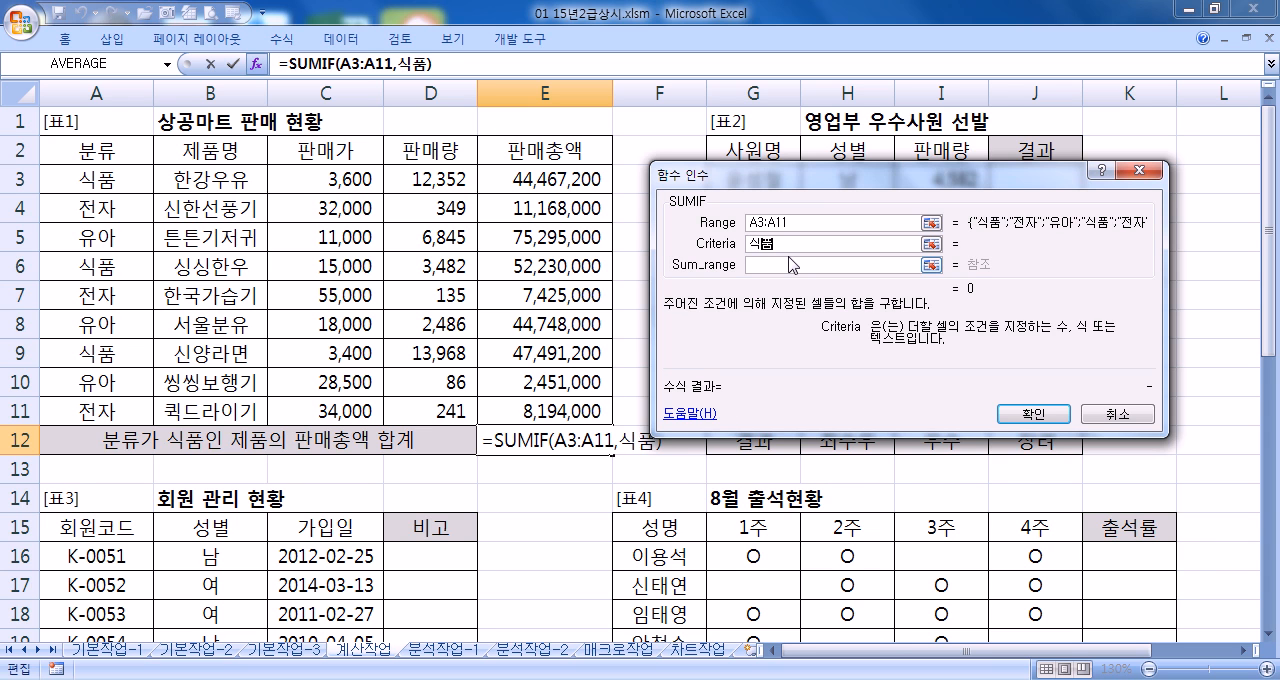
# Set the SUMIF Sum_range to the 판매총액 cells E3:E11, complete the formula in E12 and review its arguments
pyautogui.click(789, 265)
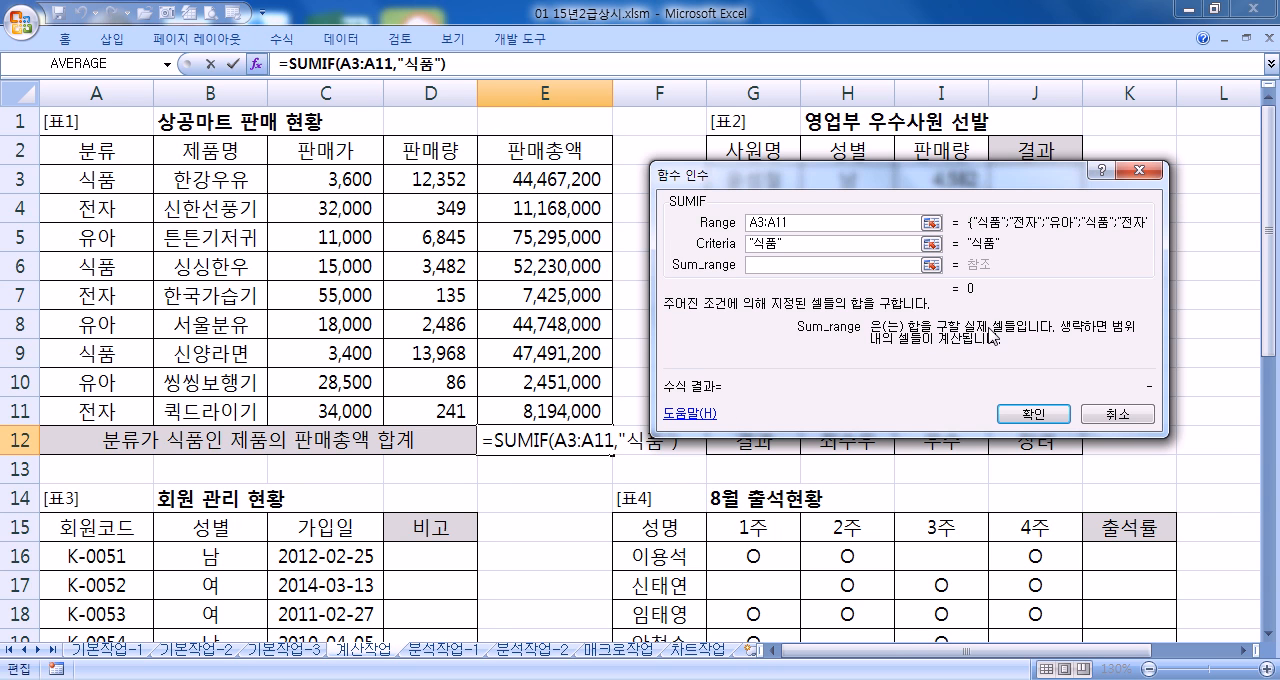
pyautogui.moveTo(500, 175); pyautogui.dragTo(484, 401)
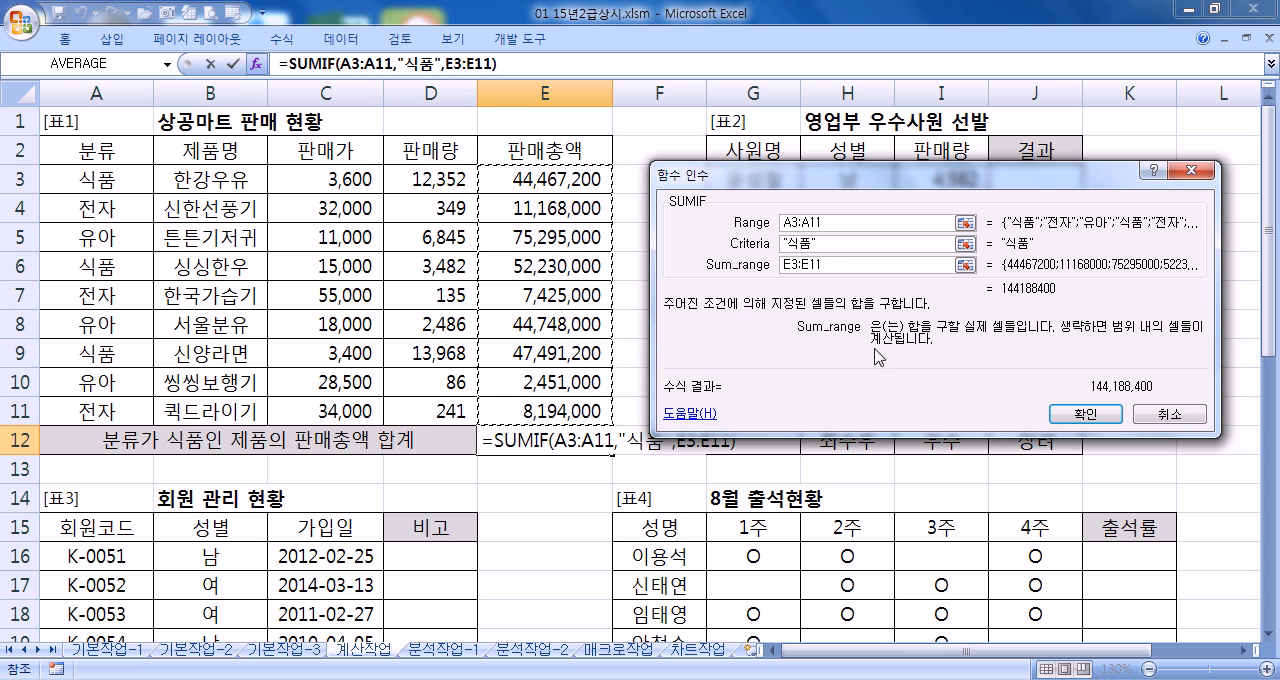
pyautogui.click(845, 242)
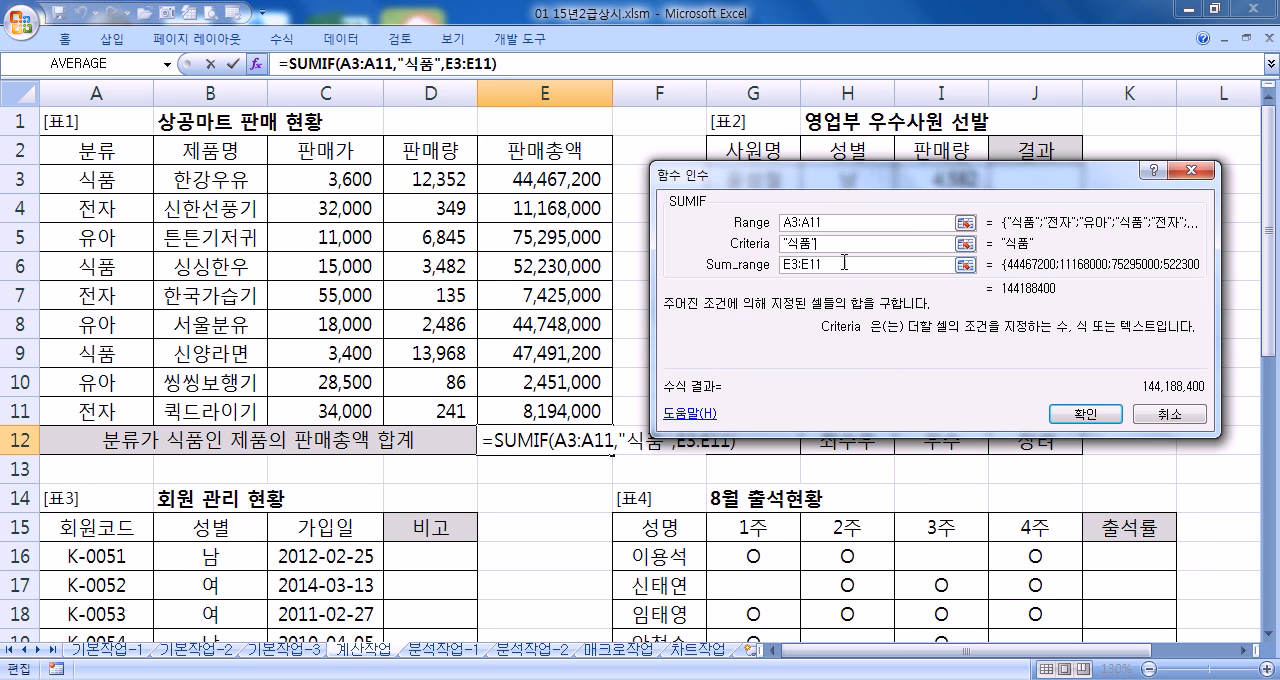
pyautogui.click(844, 265)
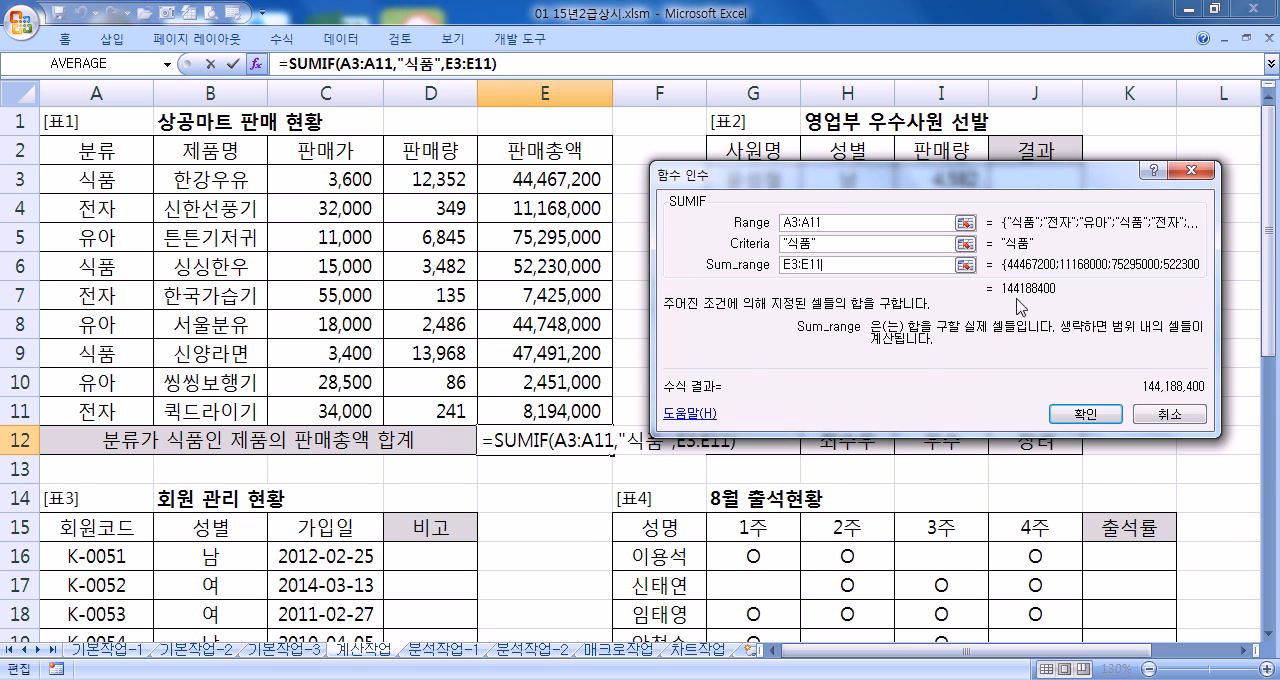
pyautogui.click(1068, 420)
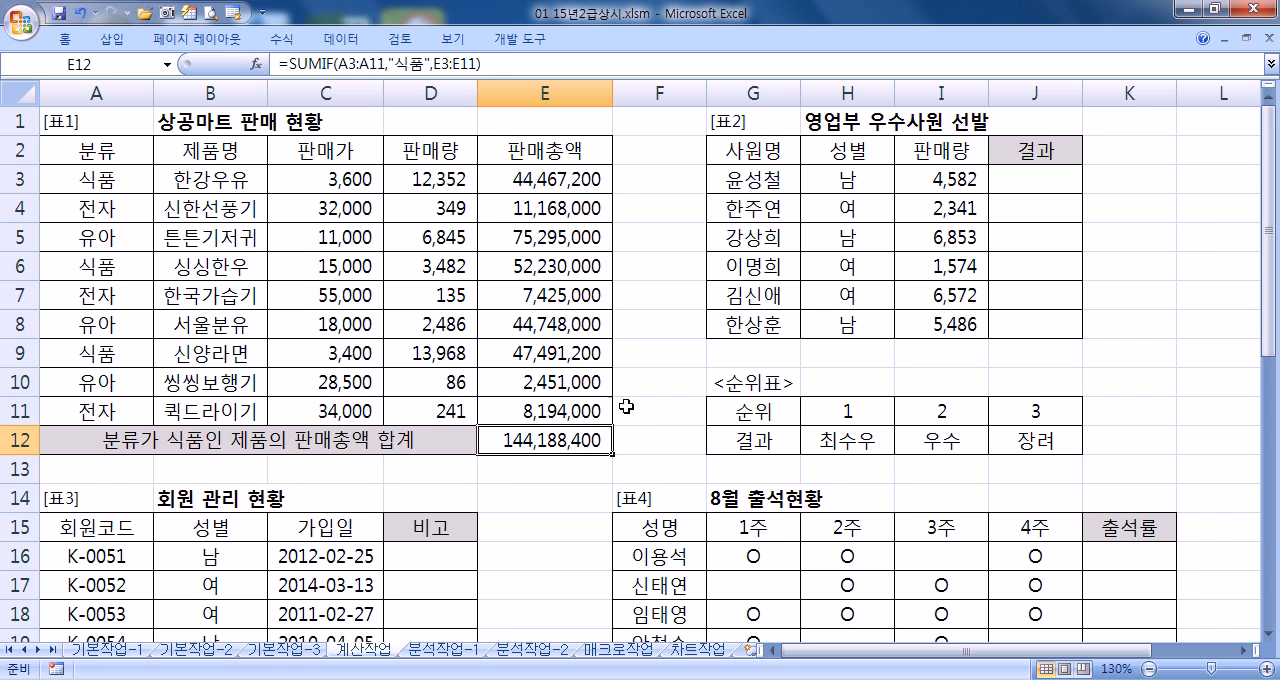
pyautogui.press('F2')
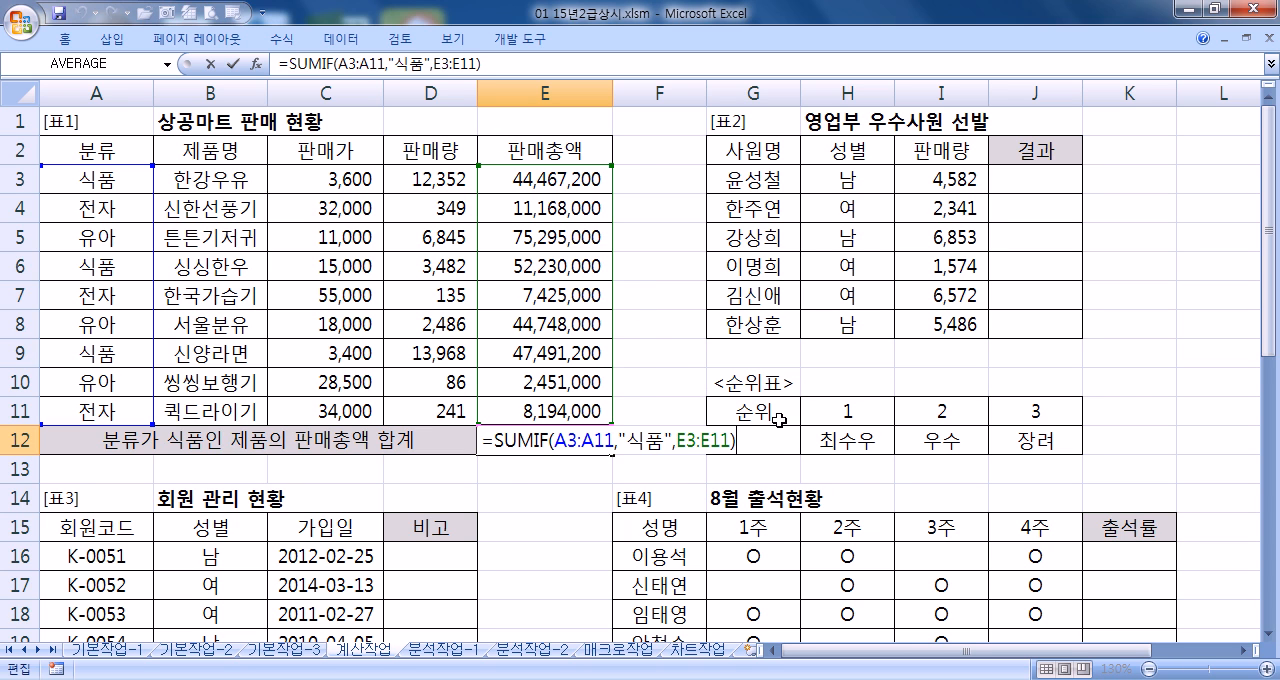
pyautogui.press('Return')
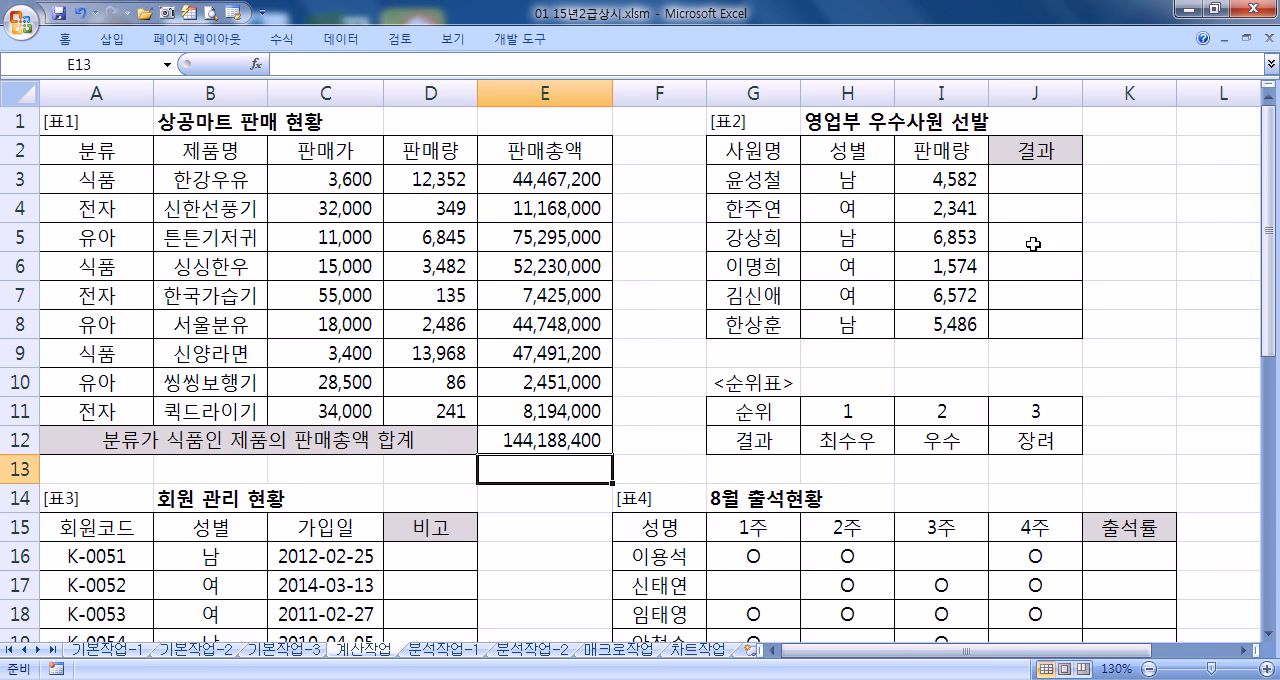
# Start a formula in the first 결과 cell J3 of [표2] with the HLOOKUP function and an opening parenthesis
pyautogui.click(1032, 176)
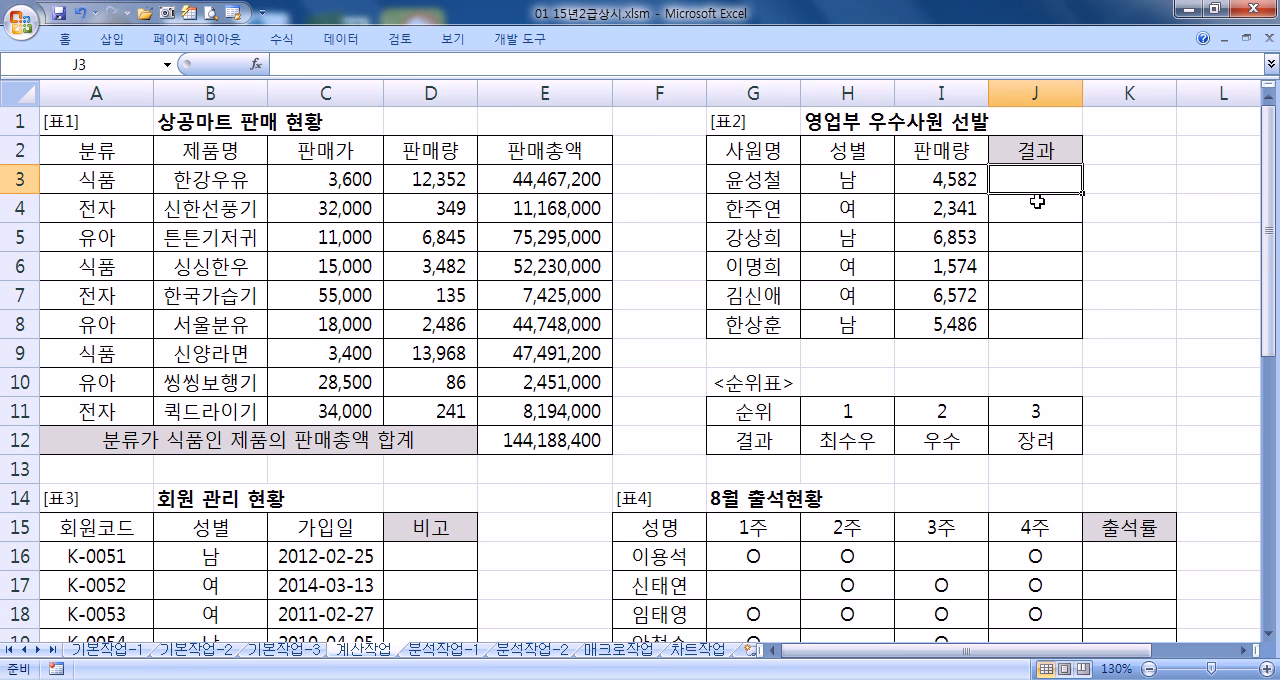
pyautogui.write('=')
pyautogui.write('ㅚㅐㅐㅏ')
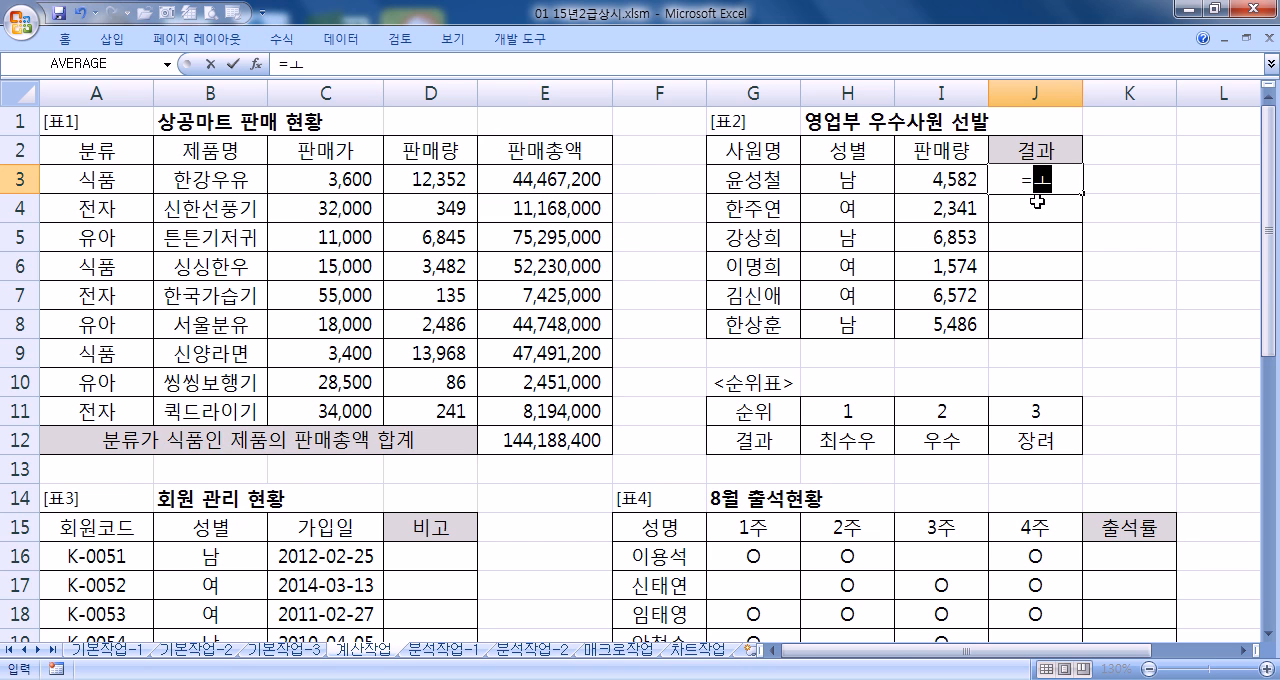
pyautogui.press('Escape')
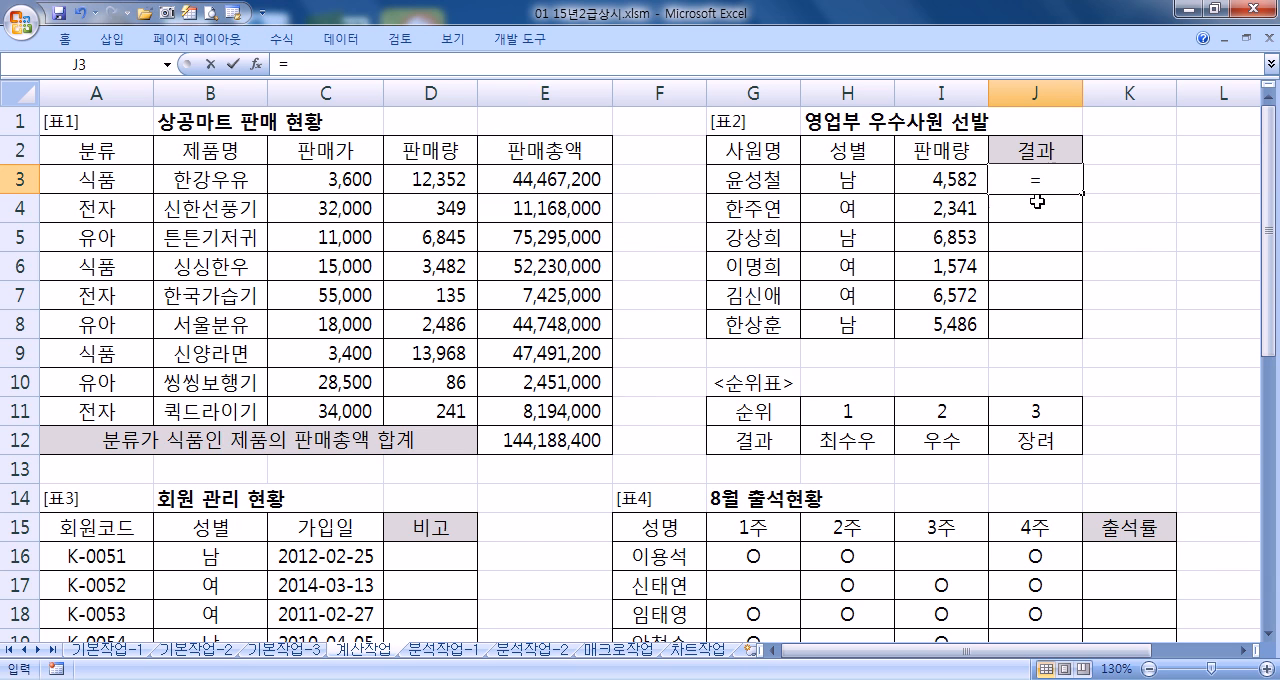
pyautogui.write('=HLO')
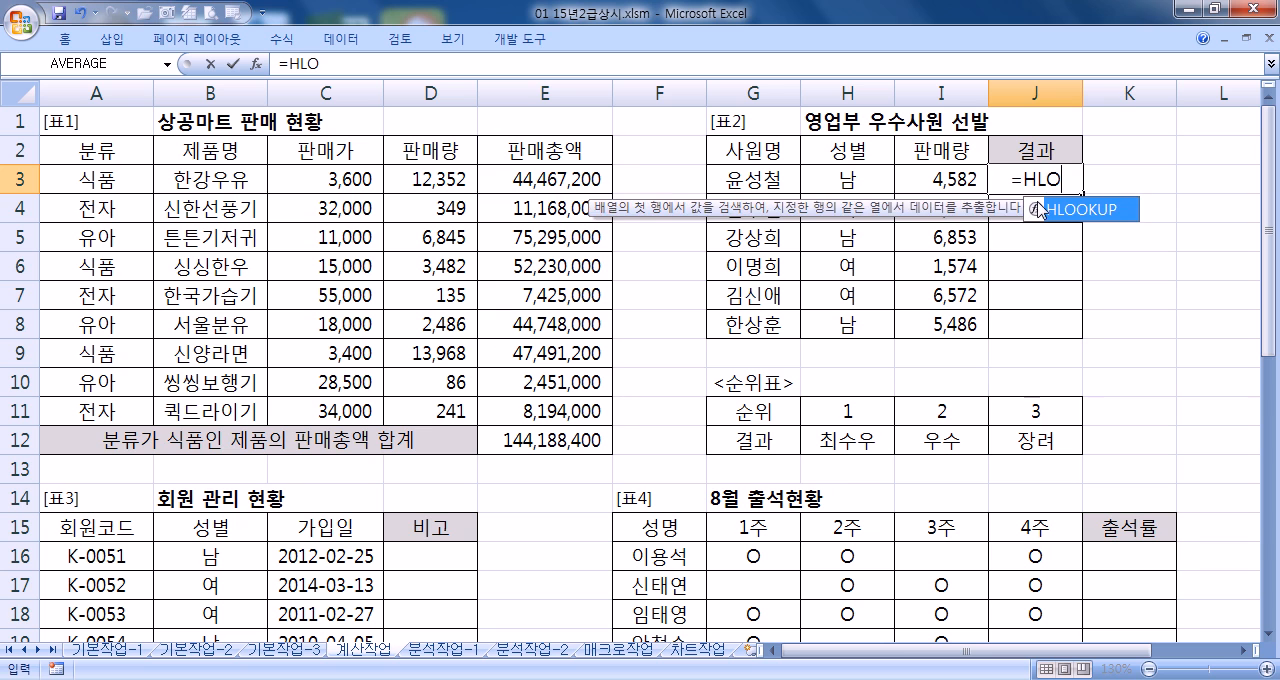
pyautogui.doubleClick(1037, 209)
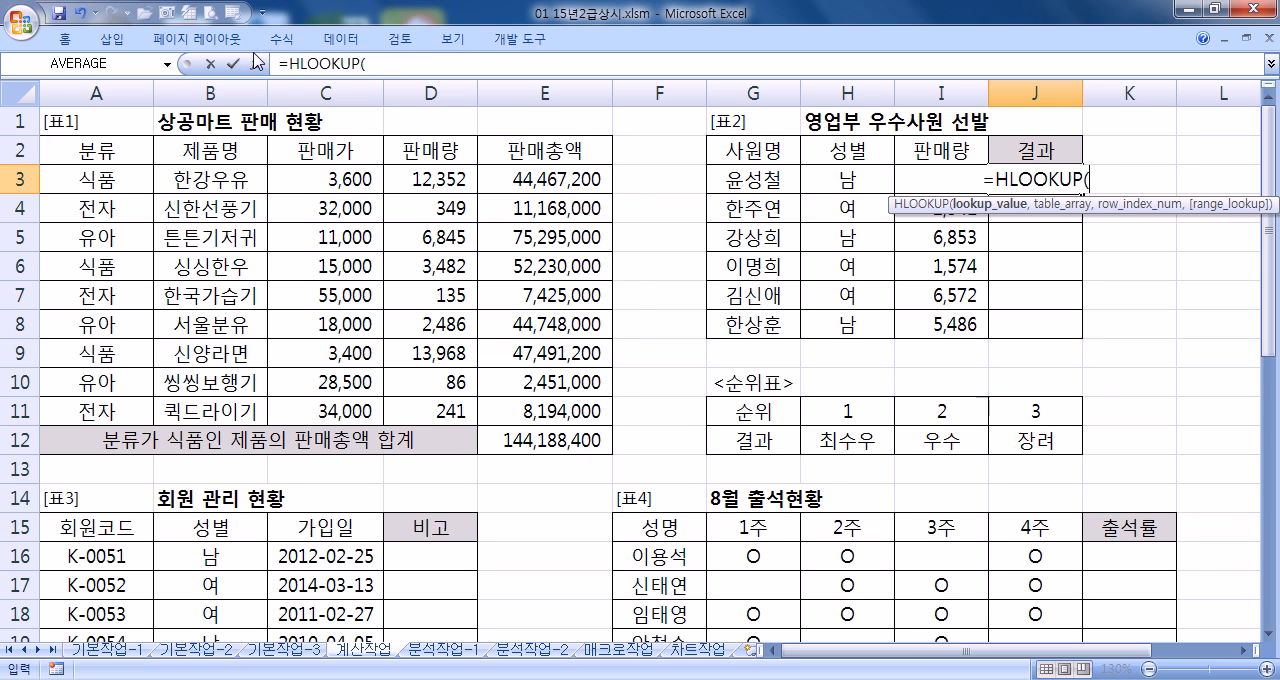
# Nest the RANK function as the lookup value of HLOOKUP, picking it from the list of all functions
pyautogui.click(167, 63)
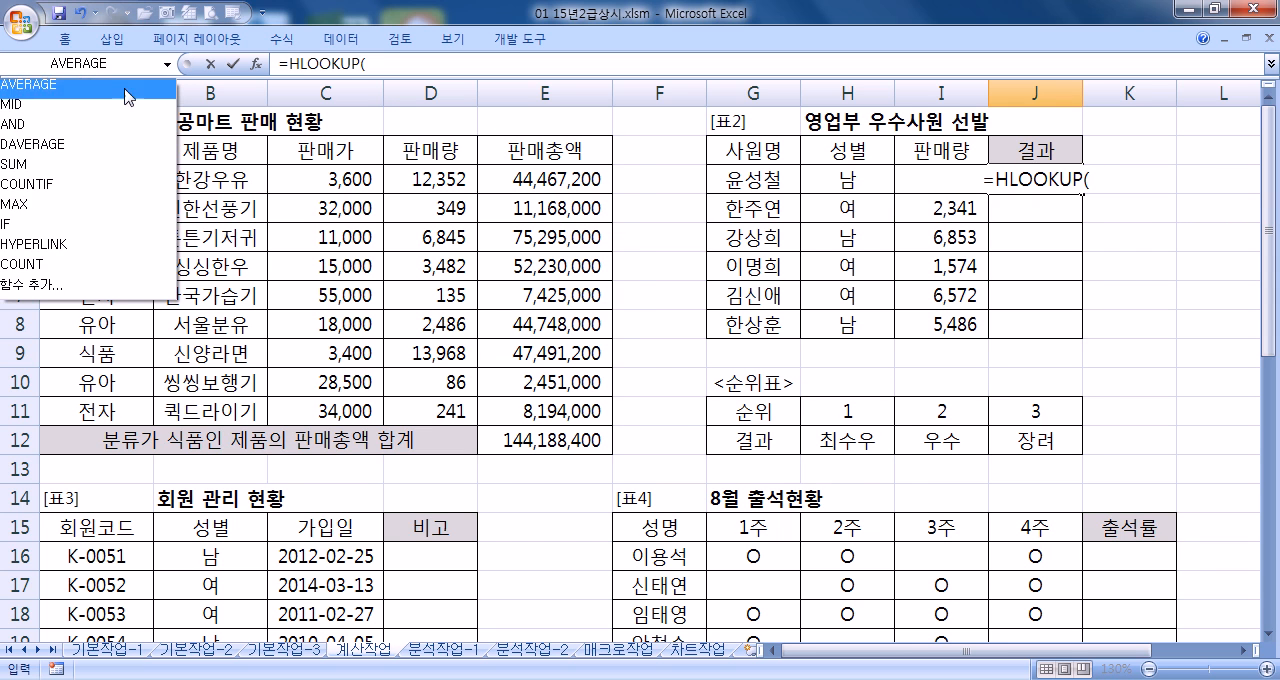
pyautogui.click(110, 294)
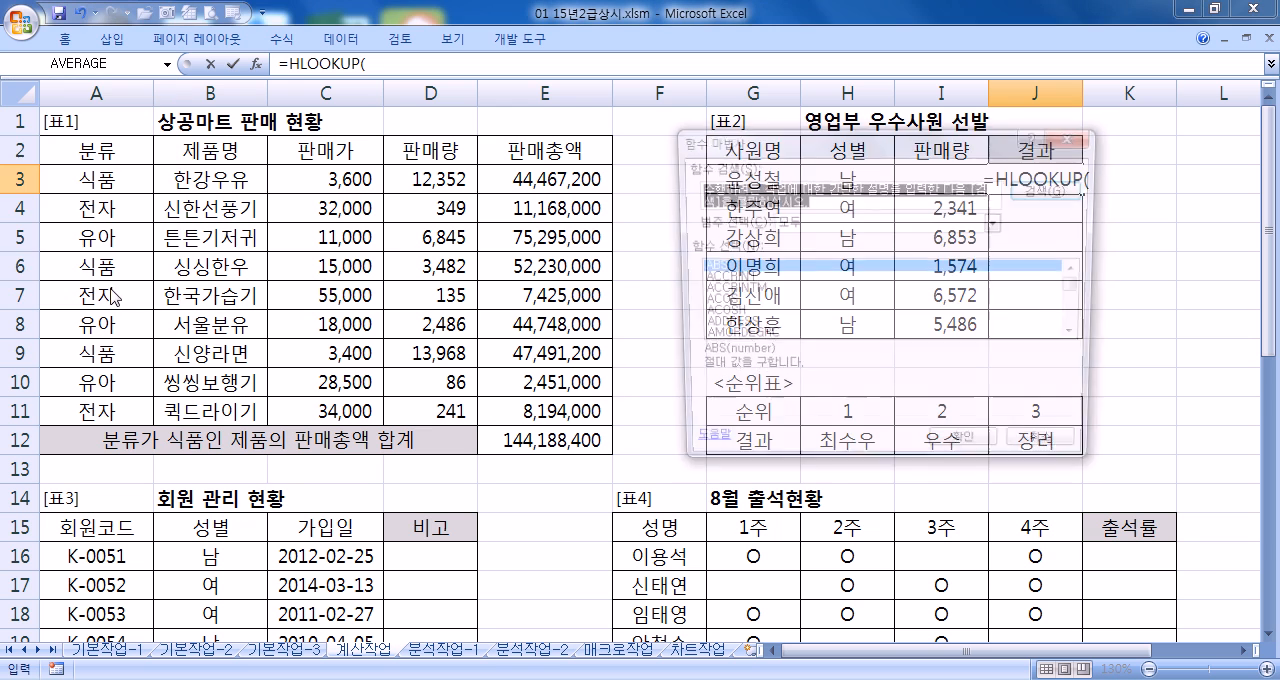
pyautogui.click(757, 280)
pyautogui.press('r')
pyautogui.scroll(-3, 768, 305)
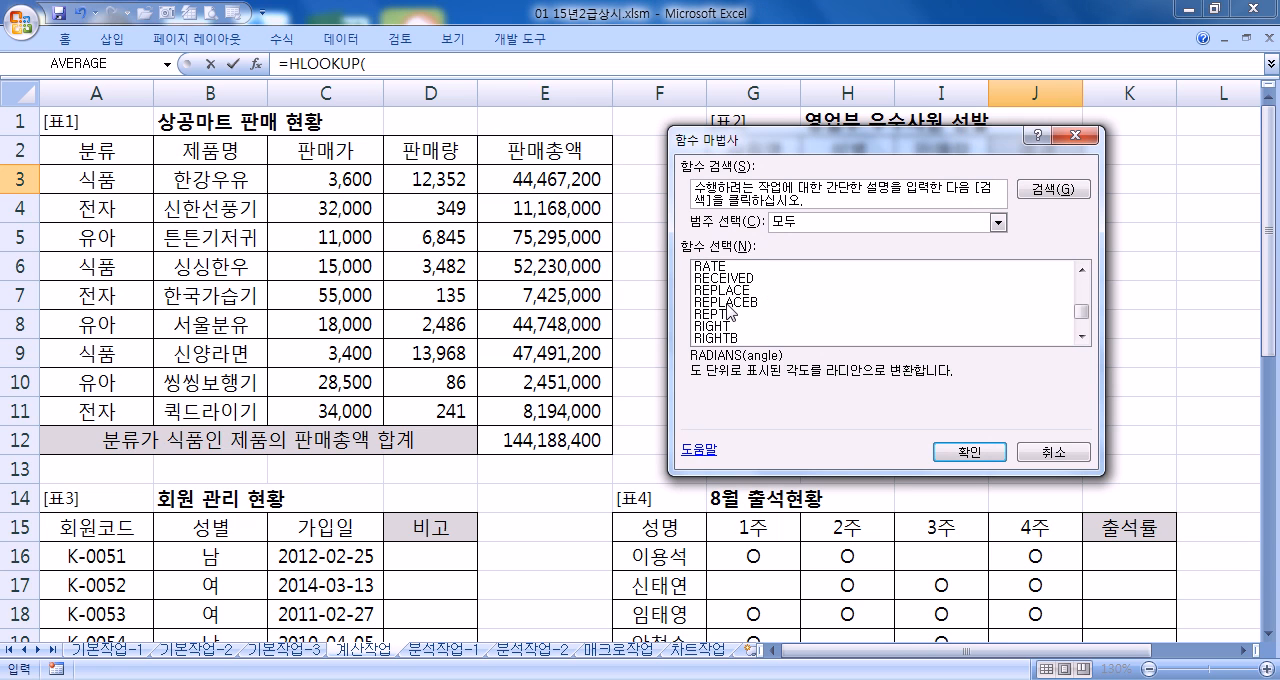
pyautogui.scroll(2, 735, 300)
pyautogui.click(727, 303)
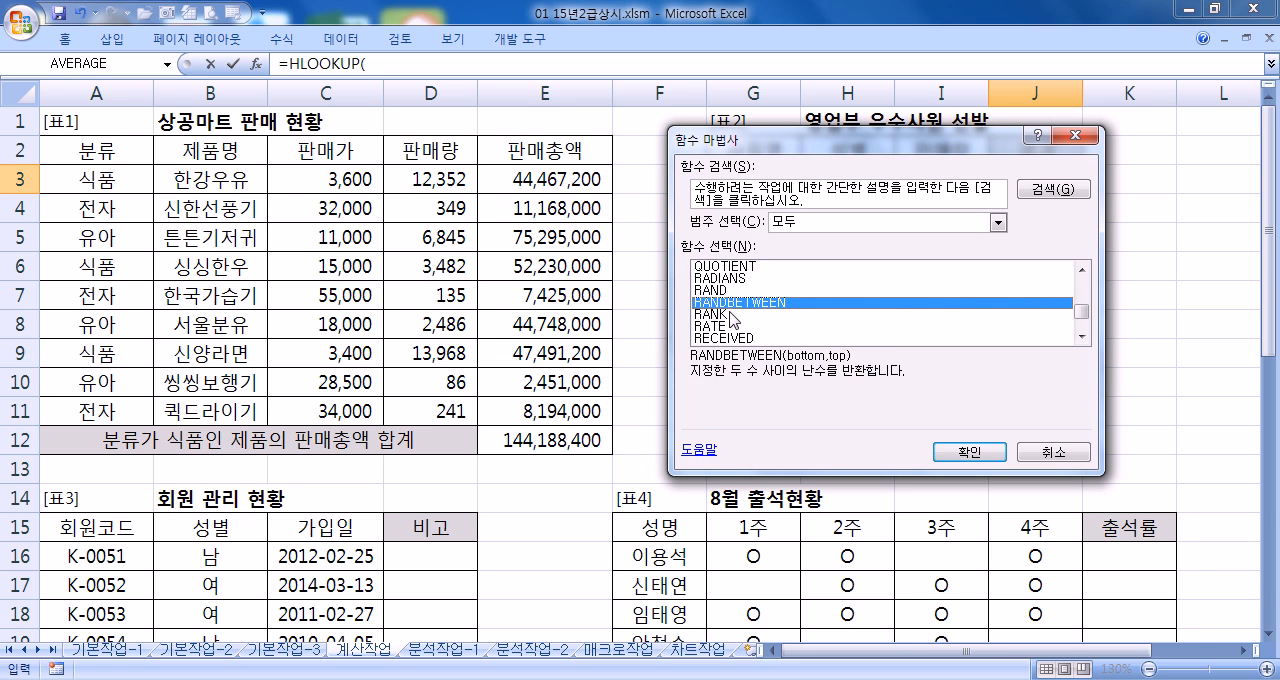
pyautogui.click(727, 314)
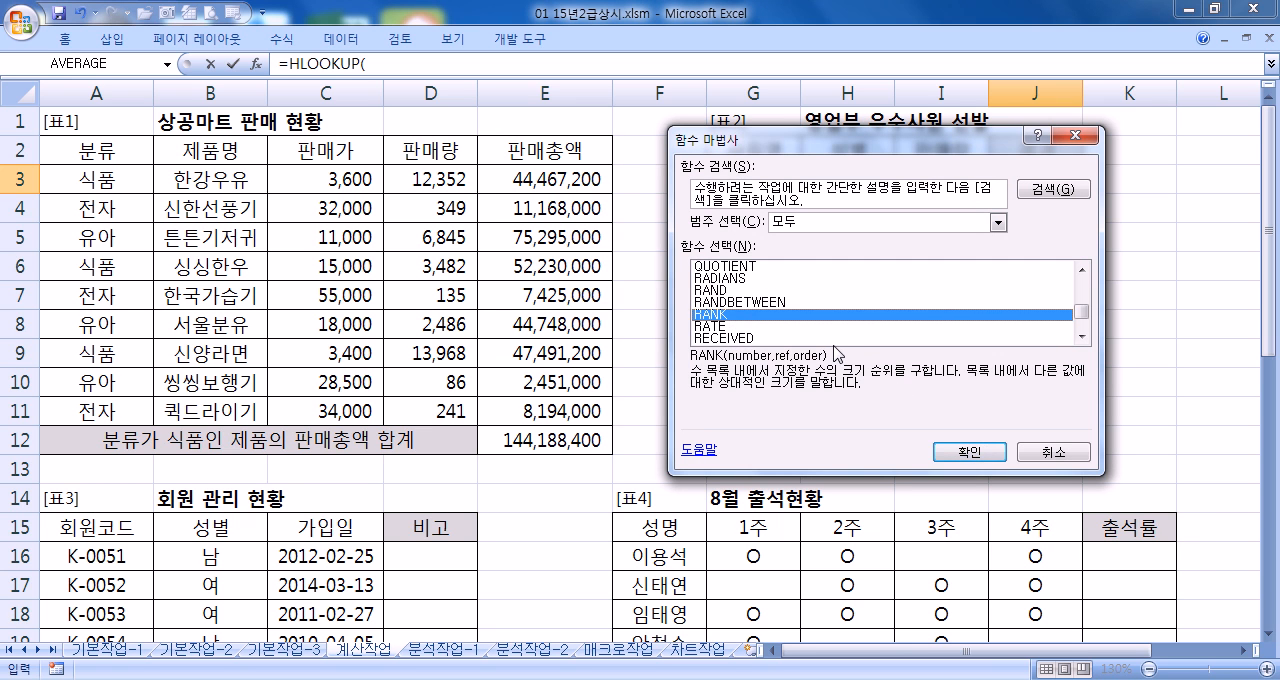
pyautogui.click(946, 447)
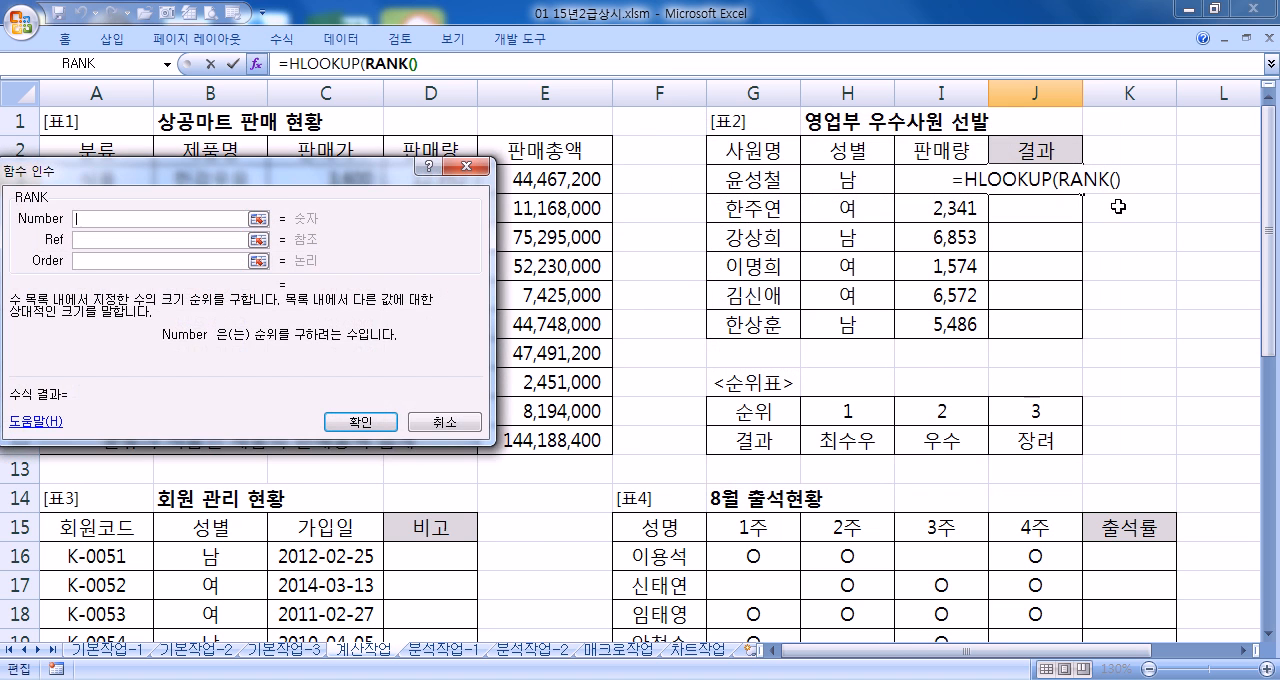
# Set RANK's Number to I3 and Ref to the absolute 판매량 range $I$3:$I$8, leaving Order empty
pyautogui.moveTo(757, 272); pyautogui.dragTo(599, 165)
pyautogui.click(918, 175)
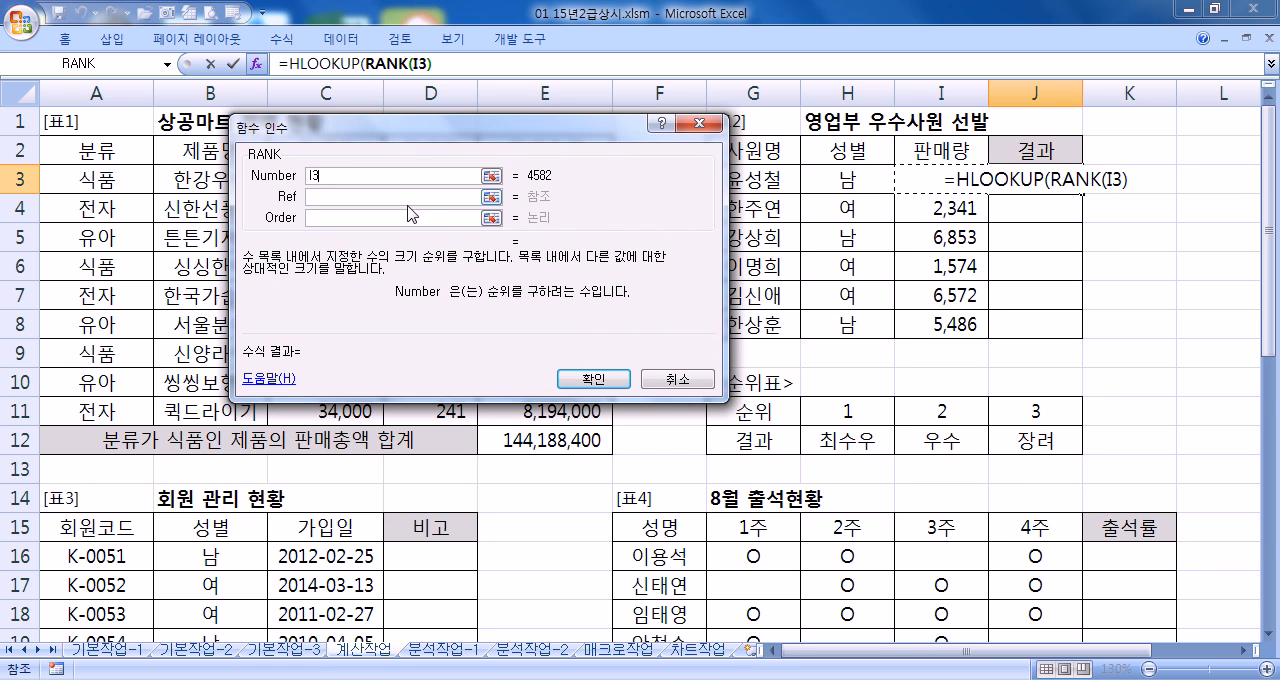
pyautogui.press('Tab')
pyautogui.moveTo(920, 324); pyautogui.dragTo(933, 177)
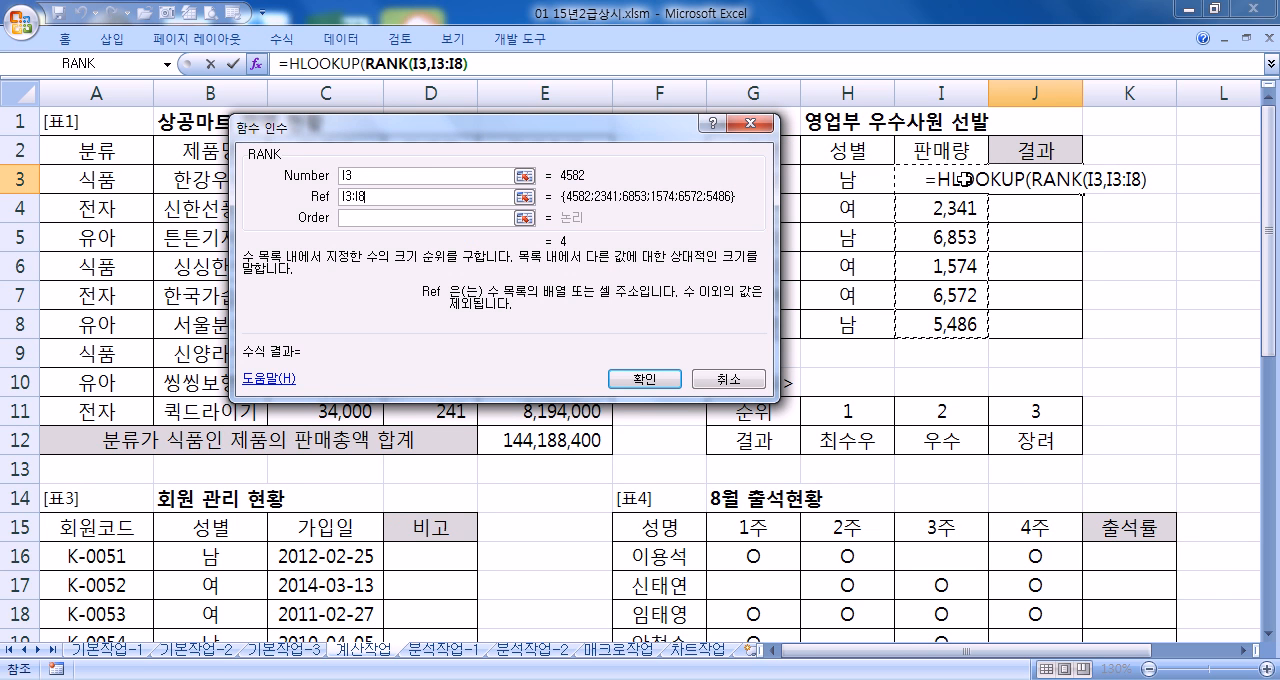
pyautogui.press('F4')
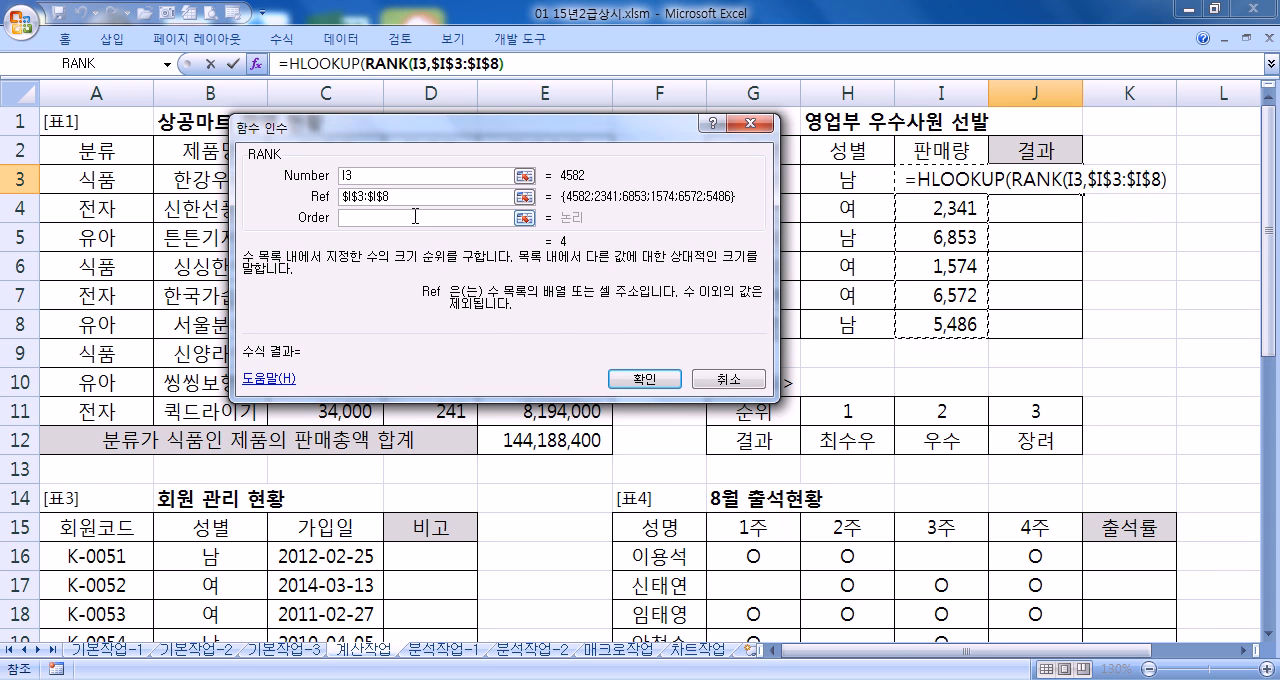
pyautogui.click(424, 216)
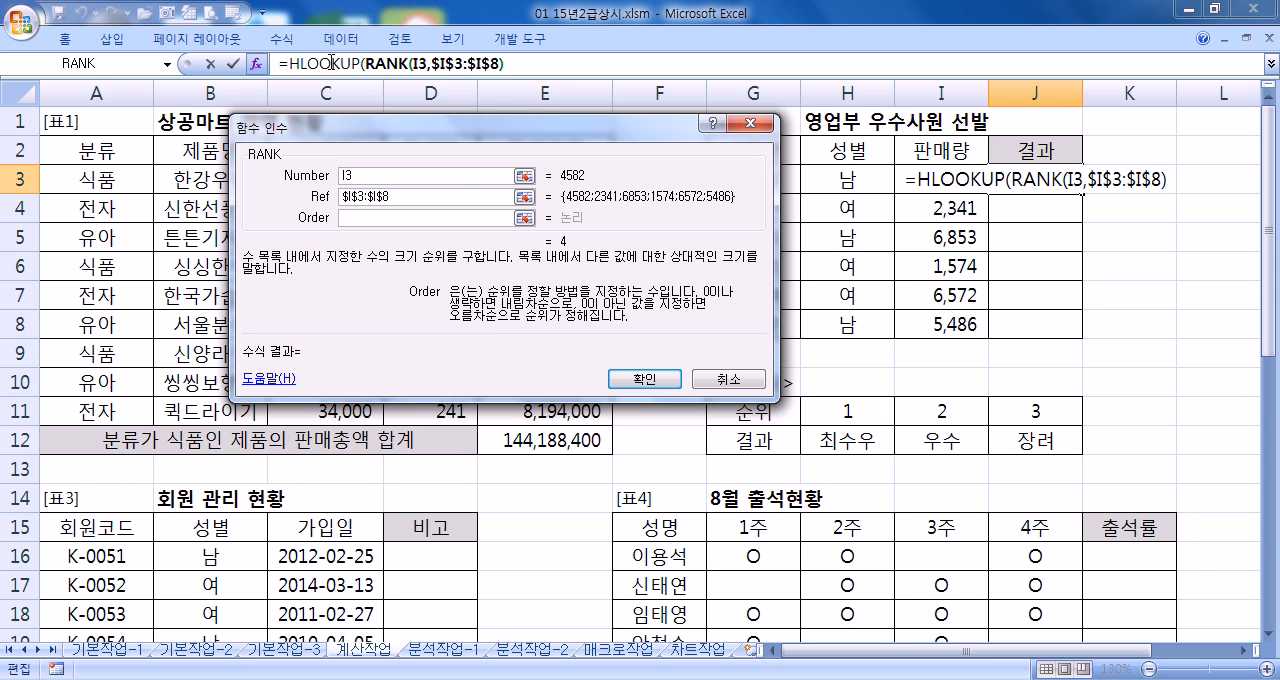
# Return to the HLOOKUP arguments and set Table_array to the absolute <순위표> range $H$11:$J$12
pyautogui.click(332, 62)
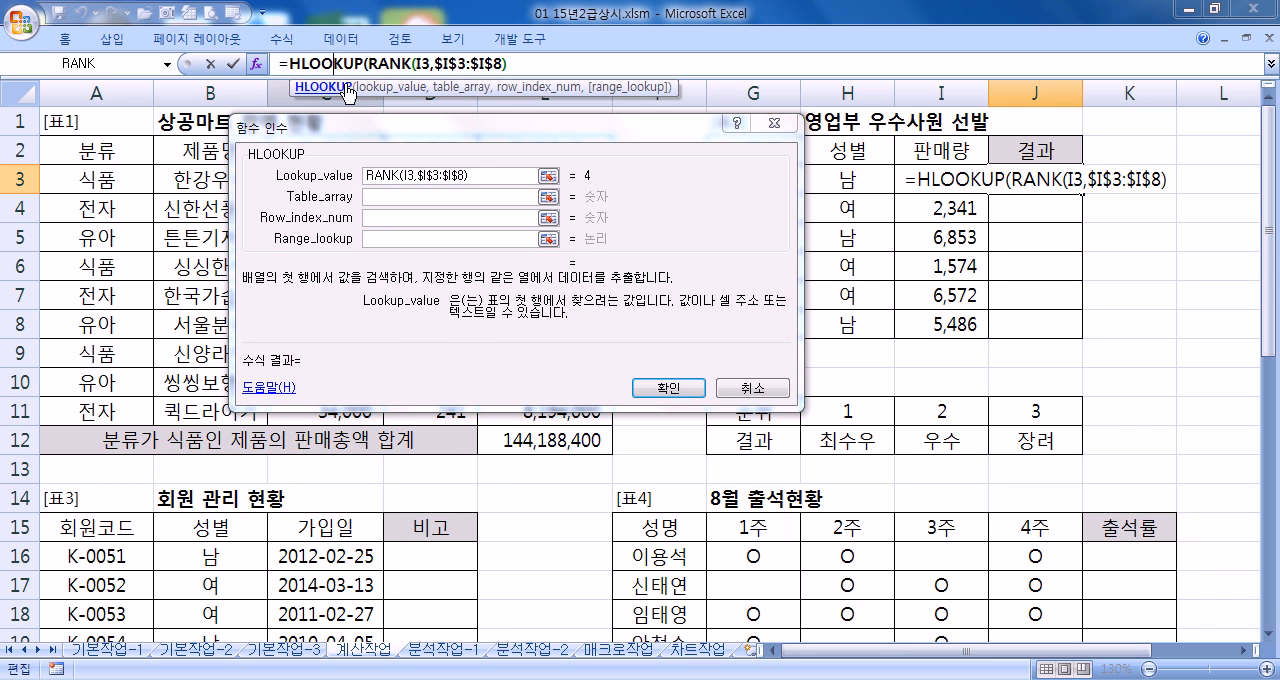
pyautogui.moveTo(474, 175); pyautogui.dragTo(364, 178)
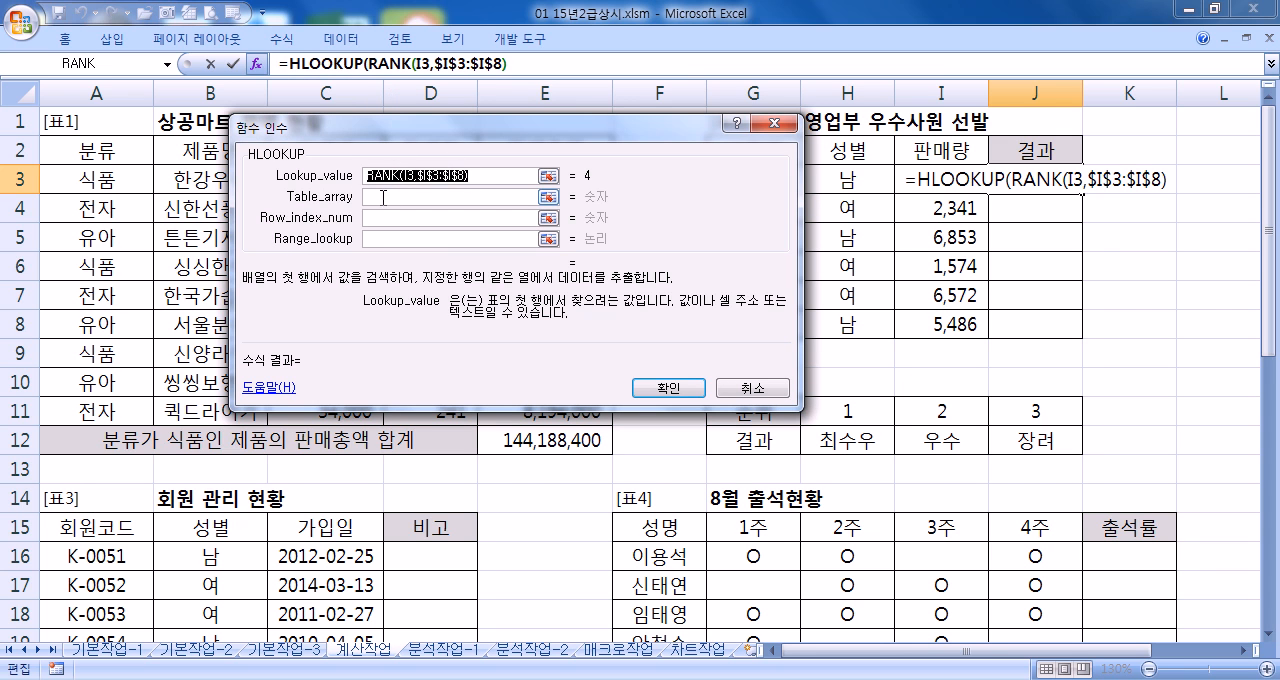
pyautogui.click(330, 66)
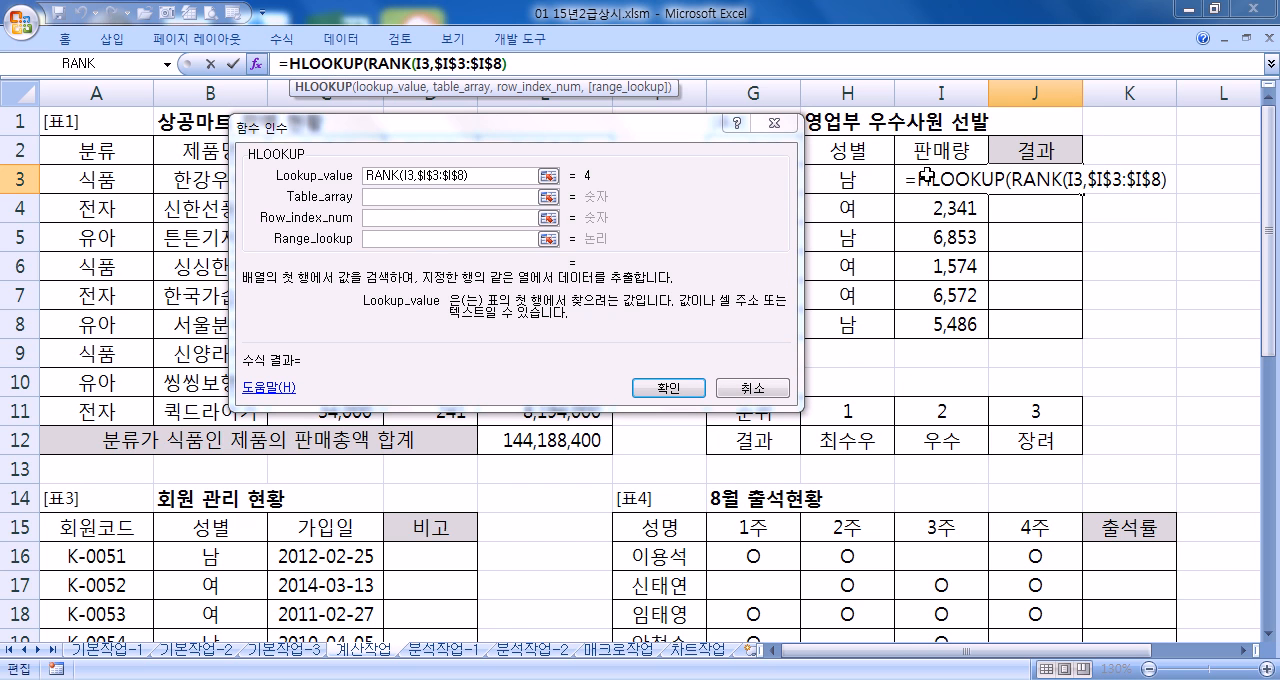
pyautogui.click(392, 196)
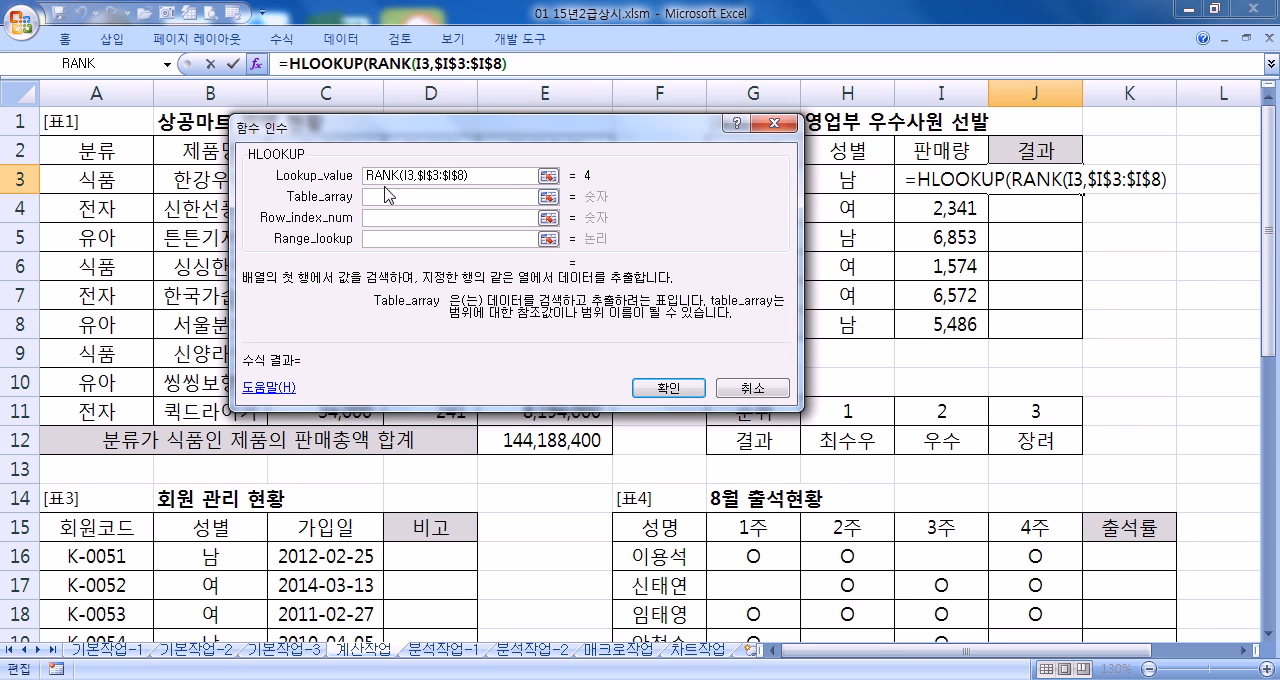
pyautogui.moveTo(836, 396); pyautogui.dragTo(1043, 438)
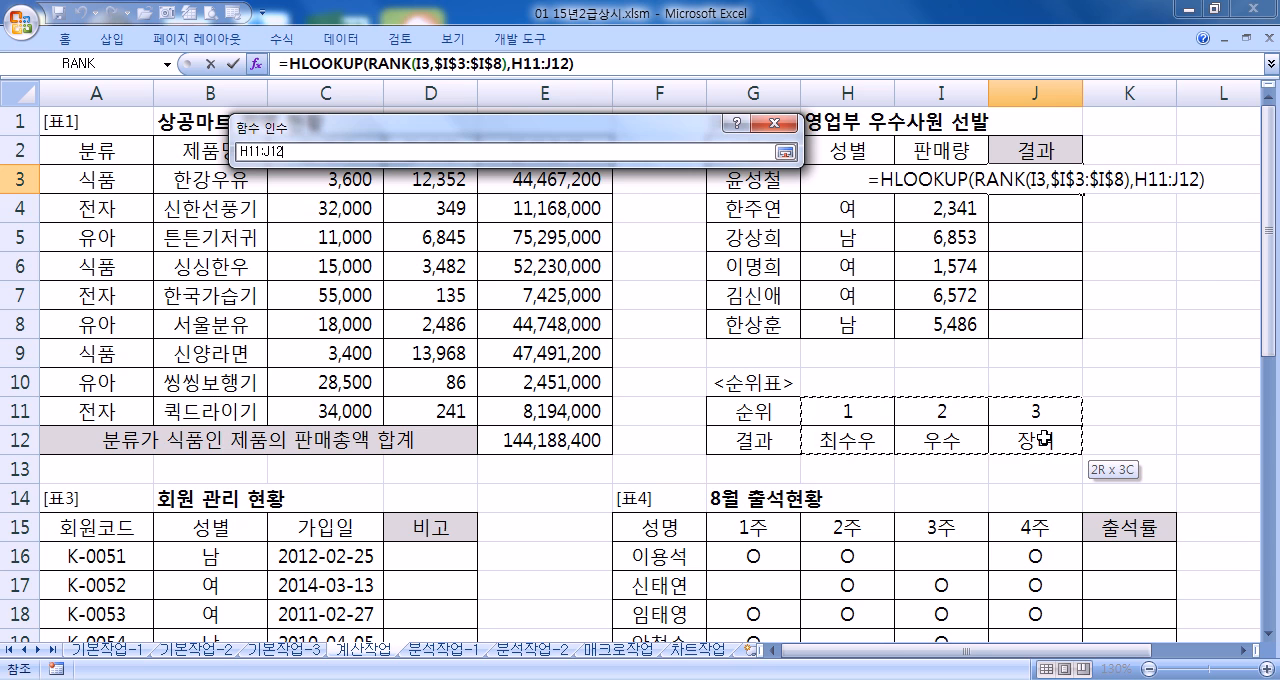
pyautogui.moveTo(1043, 438); pyautogui.dragTo(1043, 438)
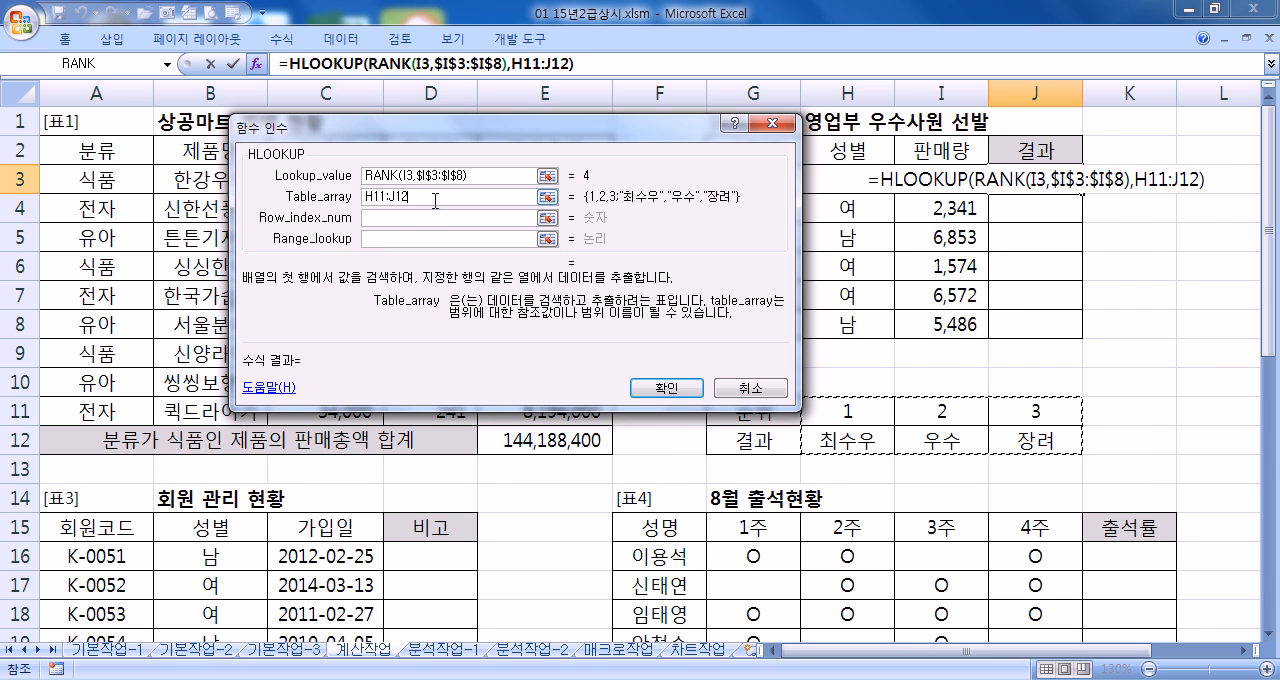
pyautogui.press('F4')
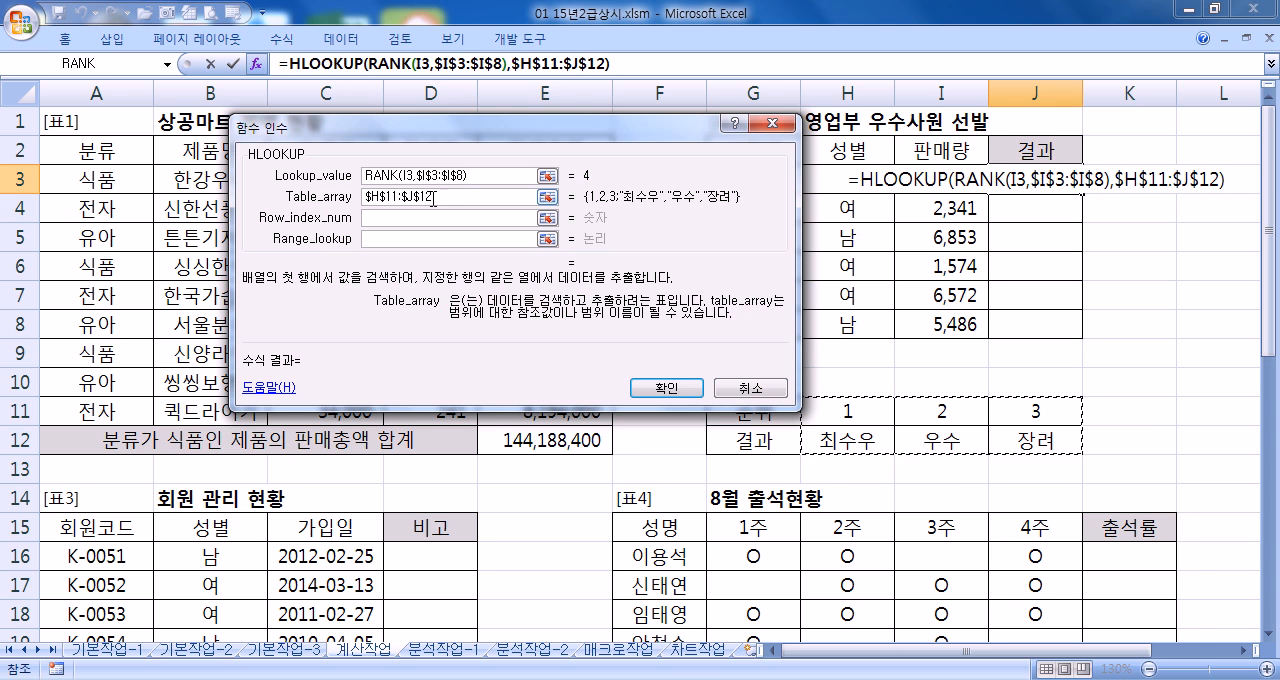
# Set Row_index_num to 2, leave Range_lookup empty and complete the HLOOKUP formula in J3
pyautogui.click(402, 217)
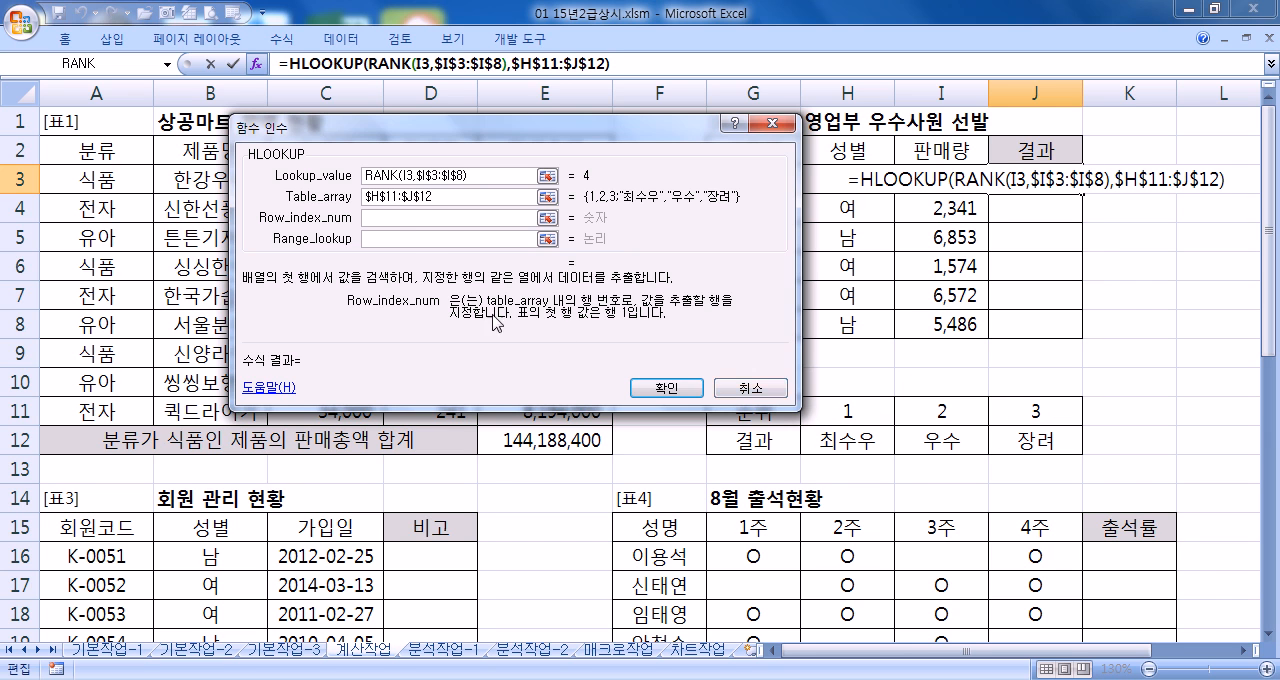
pyautogui.write('2')
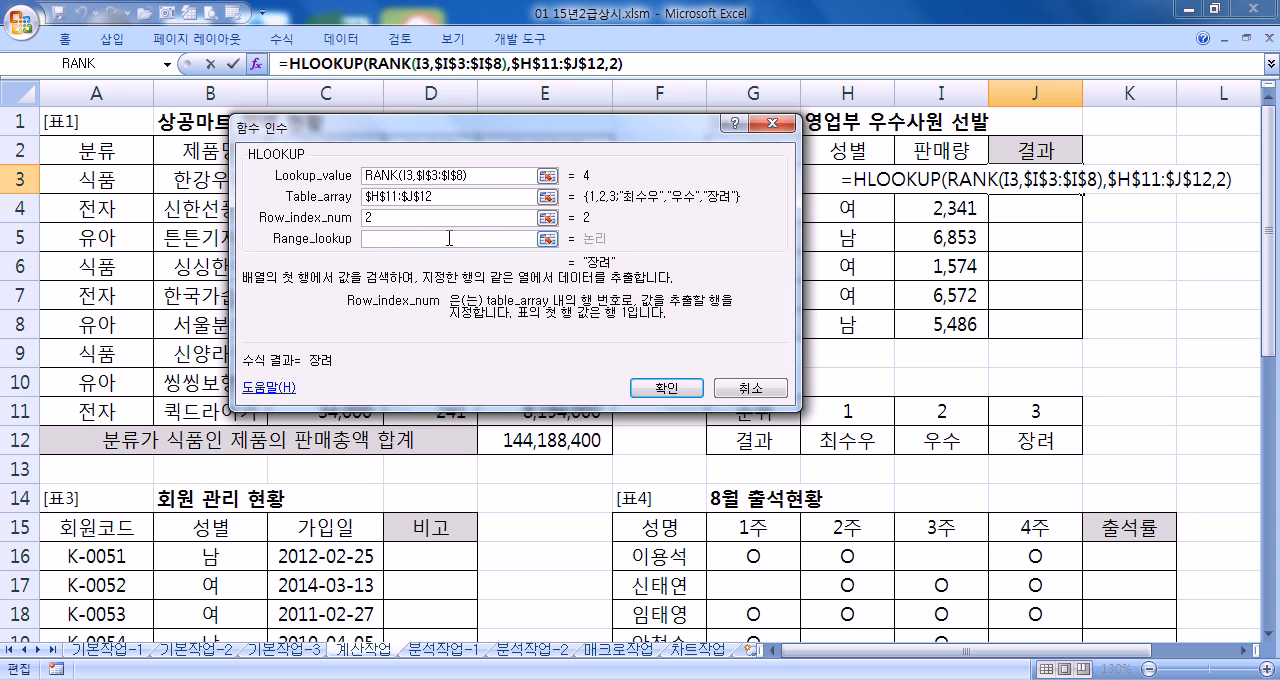
pyautogui.click(455, 239)
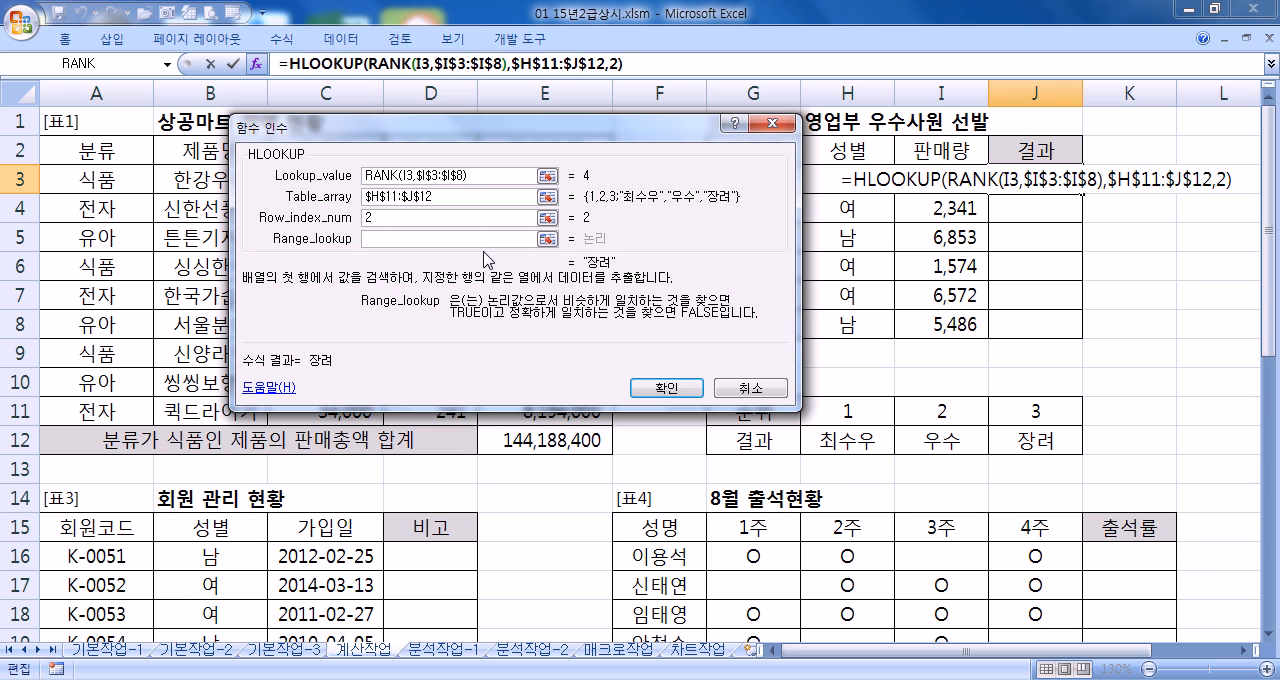
pyautogui.click(662, 388)
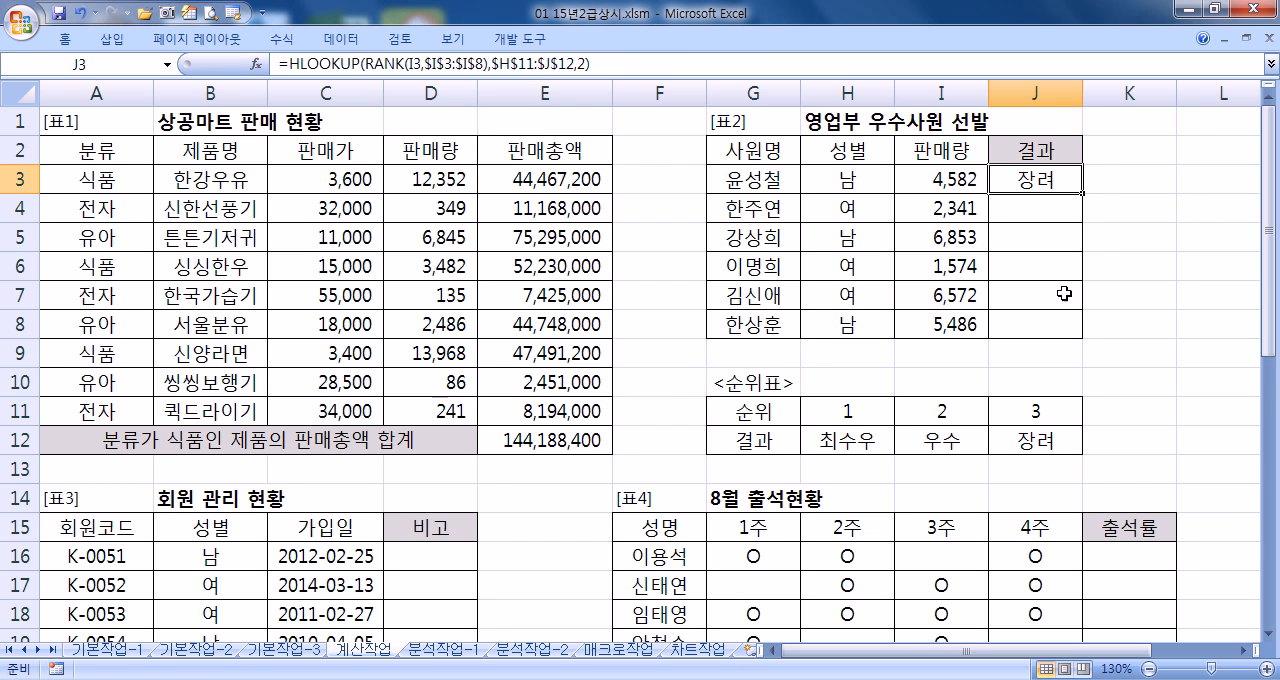
# Copy the HLOOKUP formula from J3 down to J8 in the 결과 column of [표2]
pyautogui.moveTo(1086, 194); pyautogui.dragTo(1086, 338)
pyautogui.click(1054, 176)
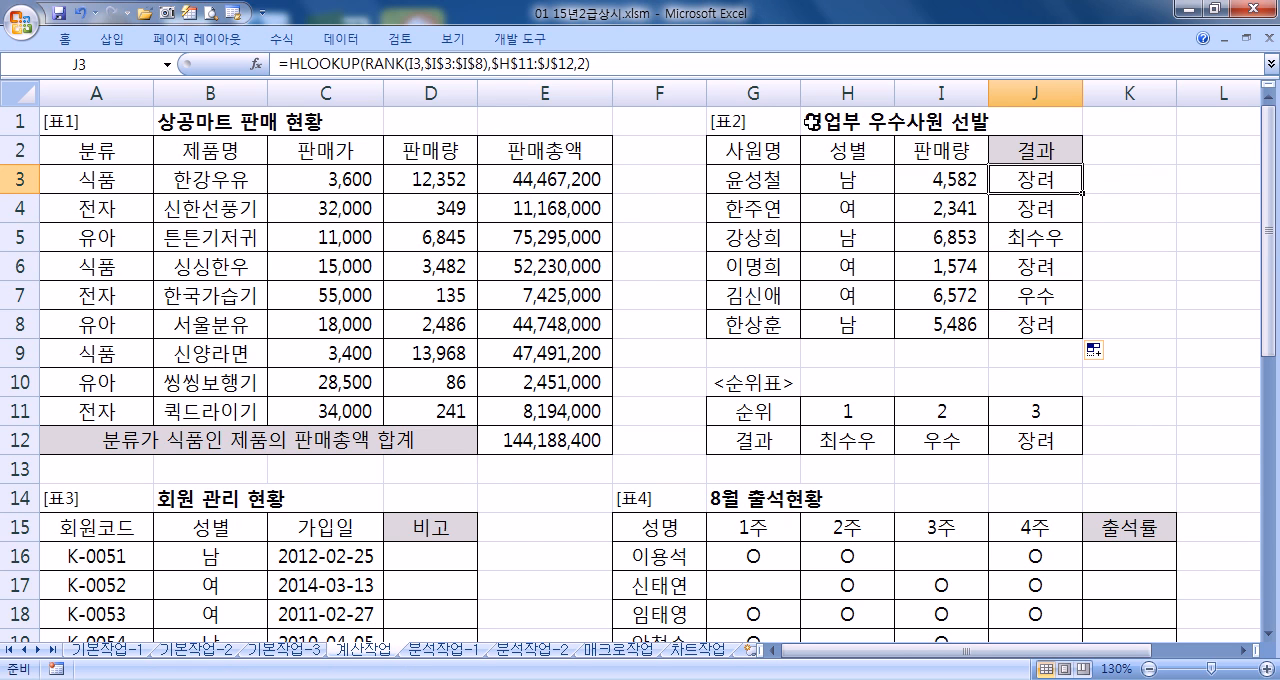
# Examine the J3 formula's nested RANK, table_array and row_index_num arguments and the match options for range_lookup, leaving the formula as it is
pyautogui.doubleClick(1072, 174)
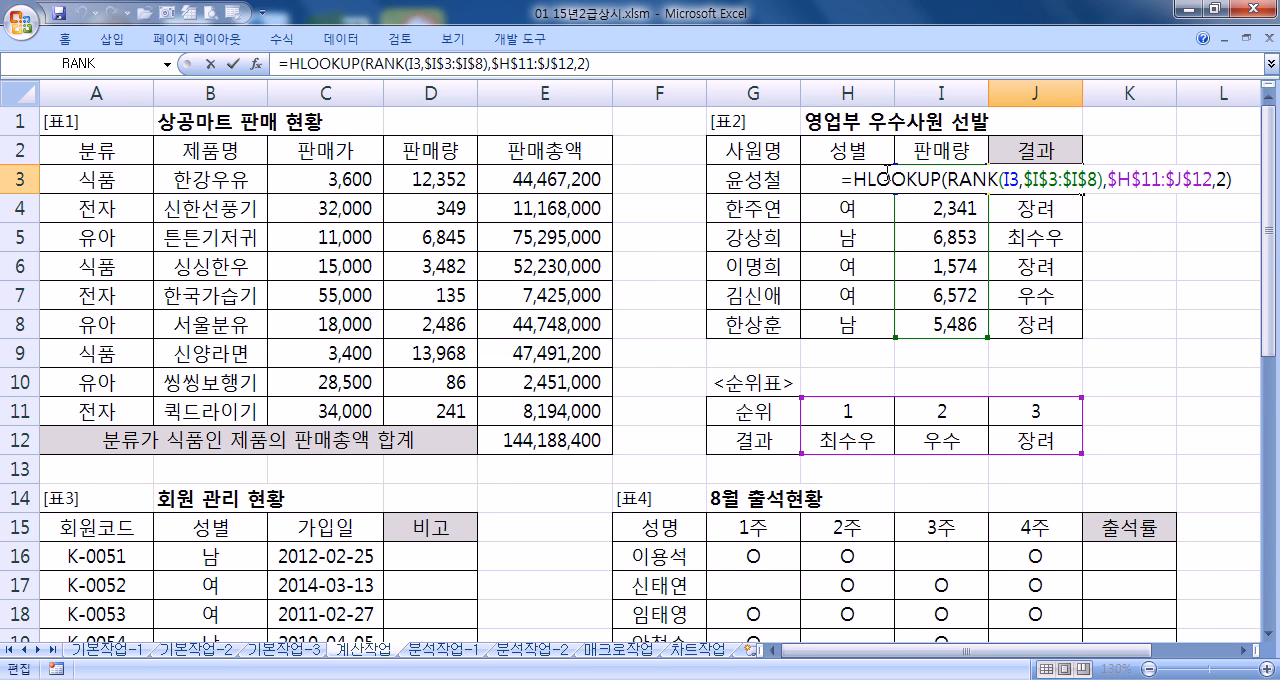
pyautogui.moveTo(951, 178); pyautogui.dragTo(1104, 180)
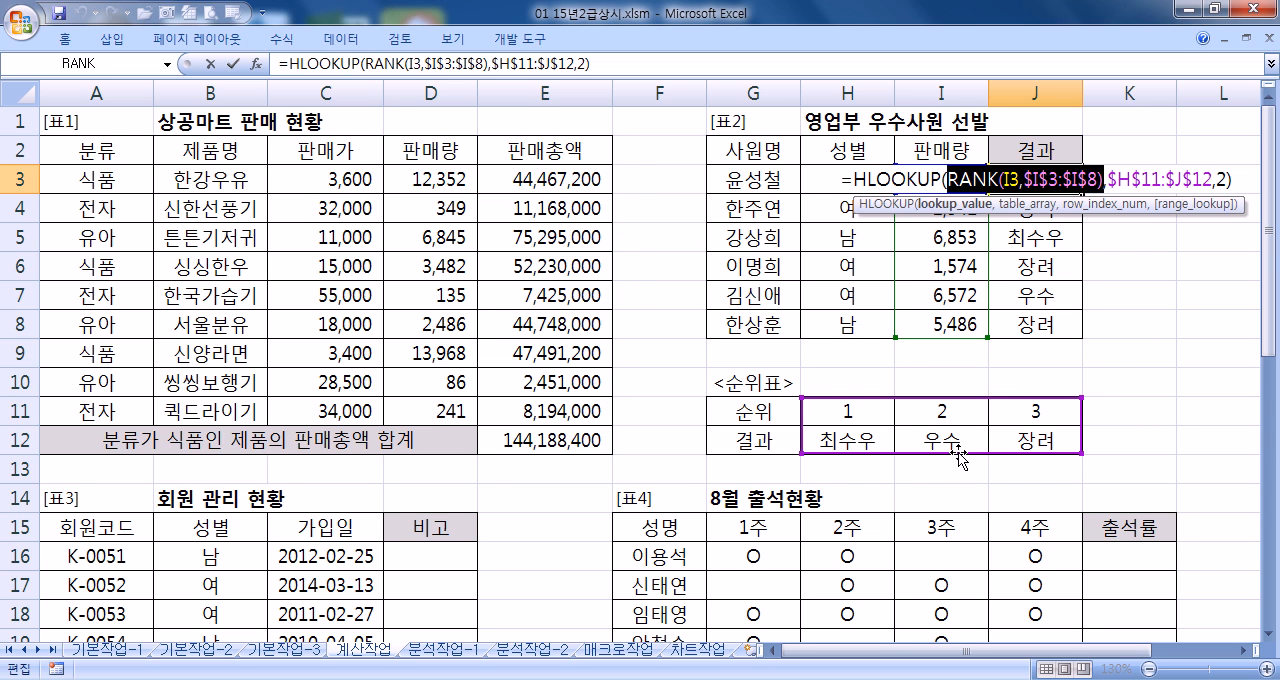
pyautogui.click(1012, 180)
pyautogui.moveTo(1030, 181)
pyautogui.mouseDown()
pyautogui.moveTo(1087, 181)
pyautogui.moveTo(1022, 181)
pyautogui.mouseUp()
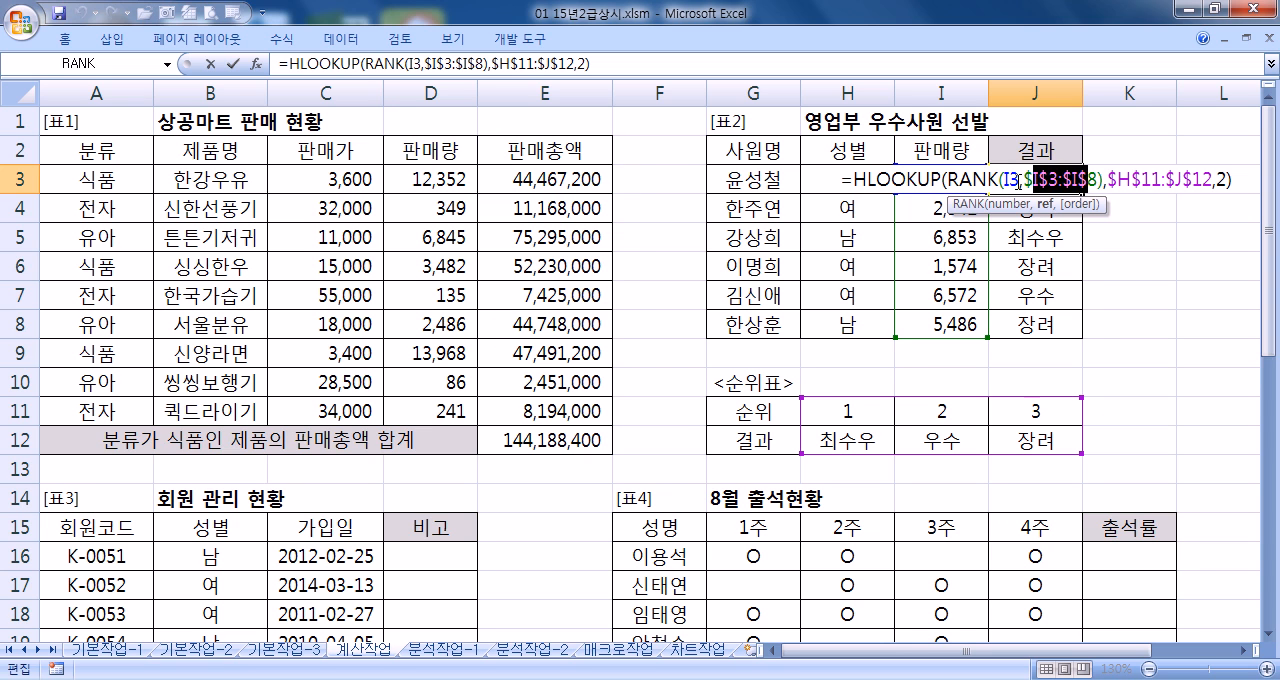
pyautogui.click(1166, 181)
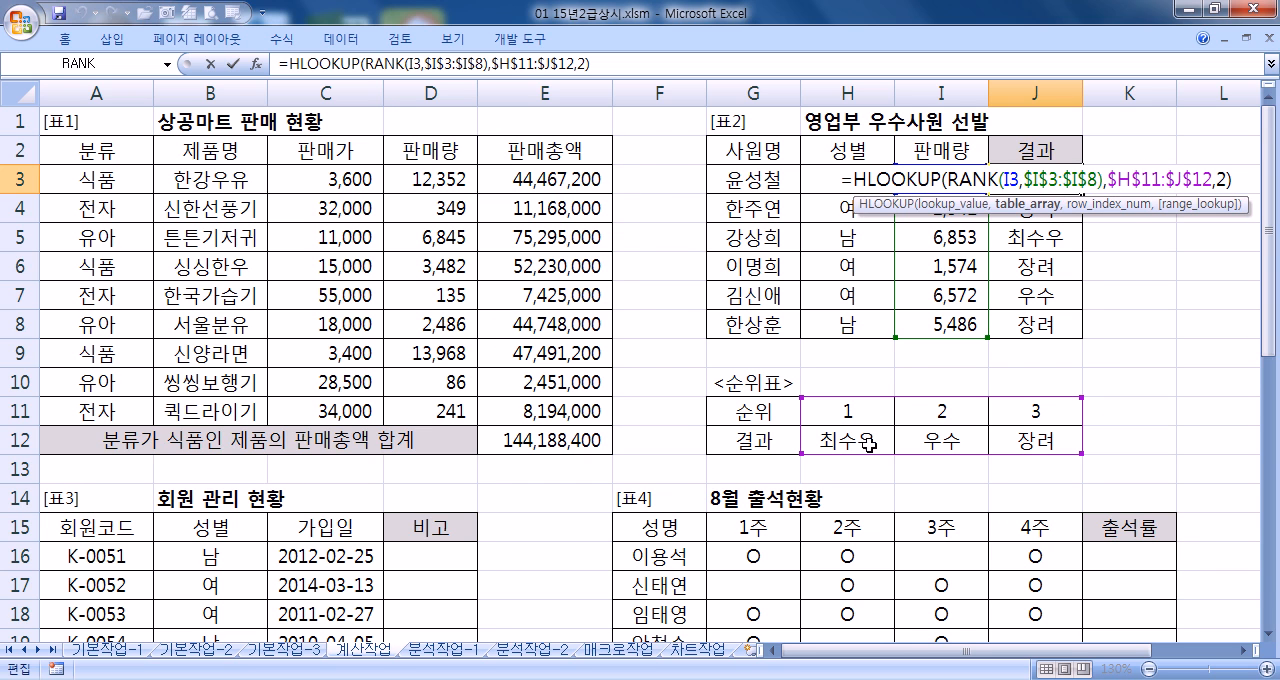
pyautogui.click(1222, 179)
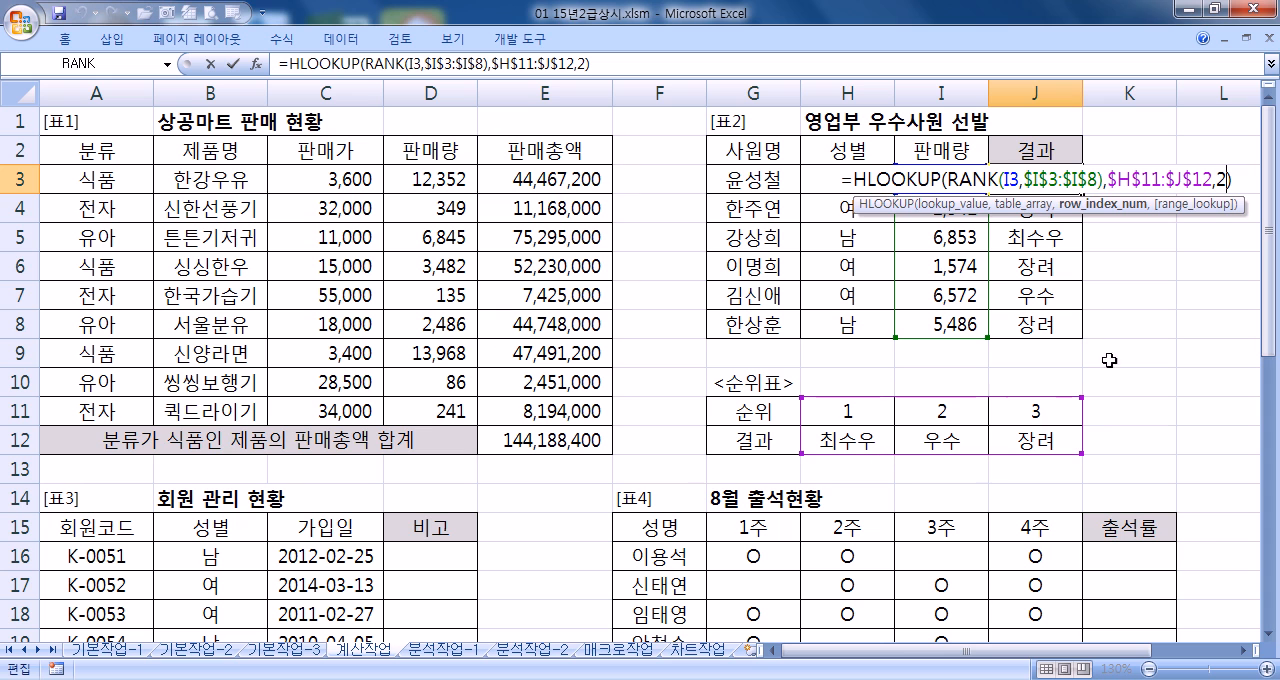
pyautogui.write(',')
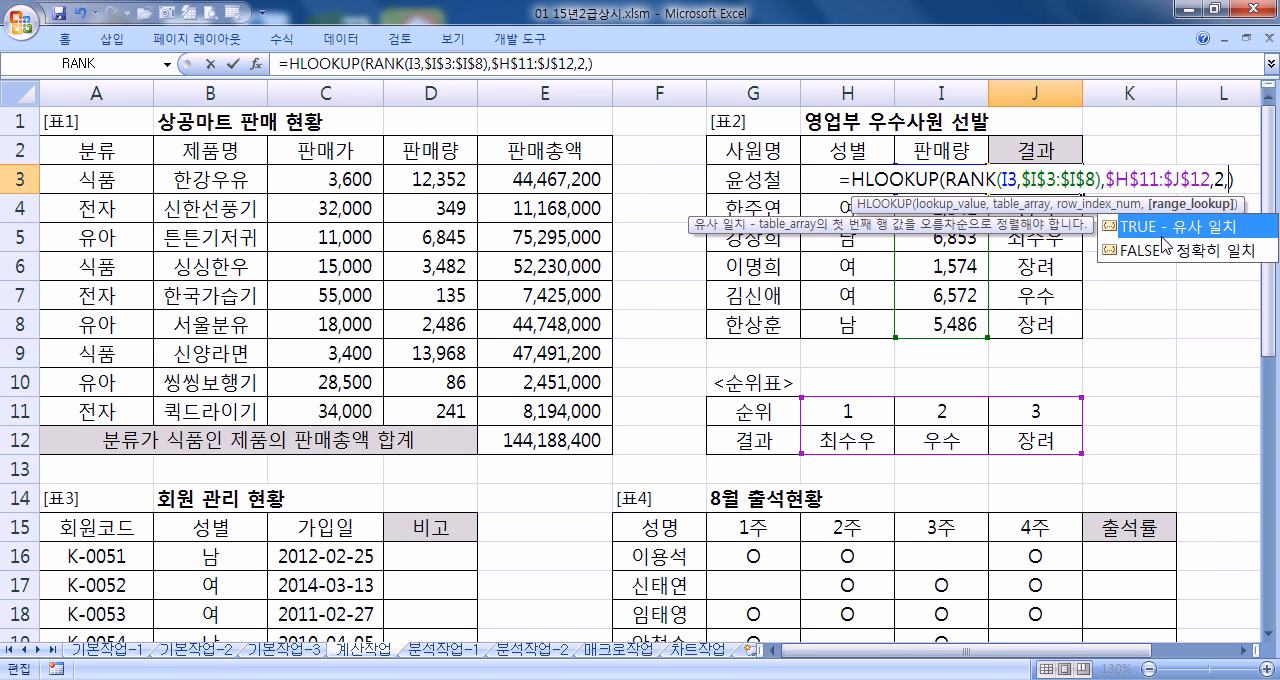
pyautogui.click(1160, 256)
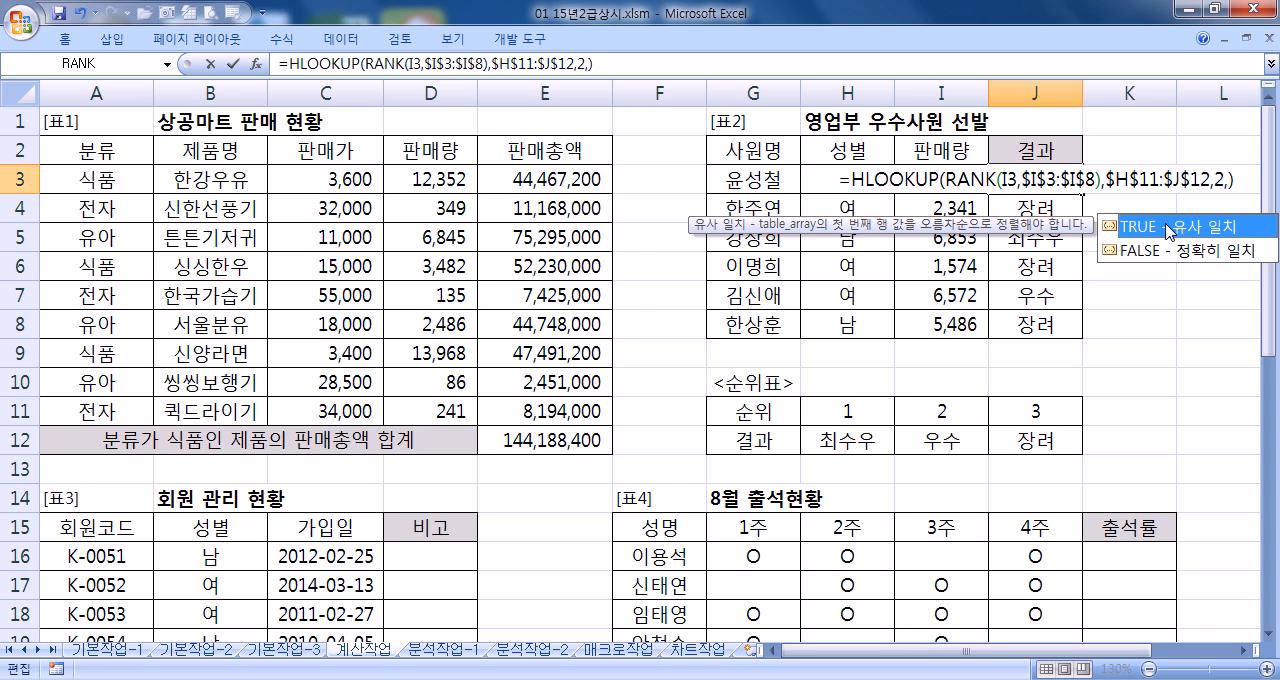
pyautogui.click(1140, 338)
pyautogui.press('Escape')
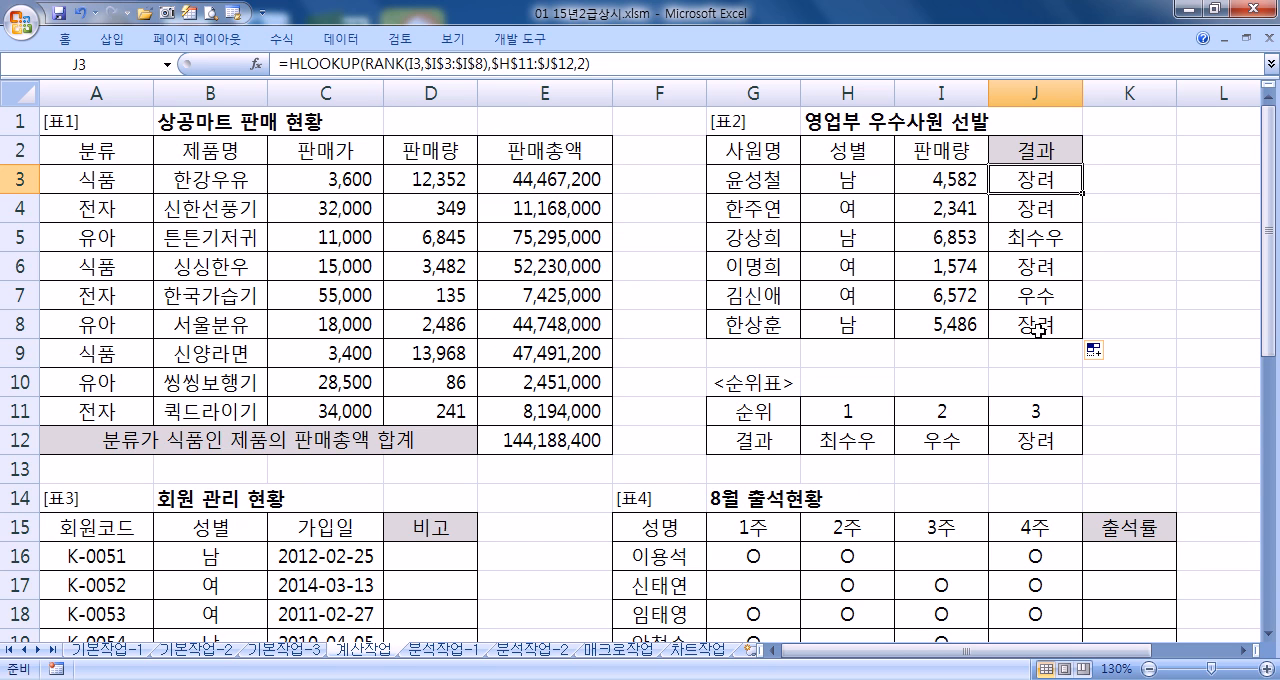
pyautogui.doubleClick(1046, 190)
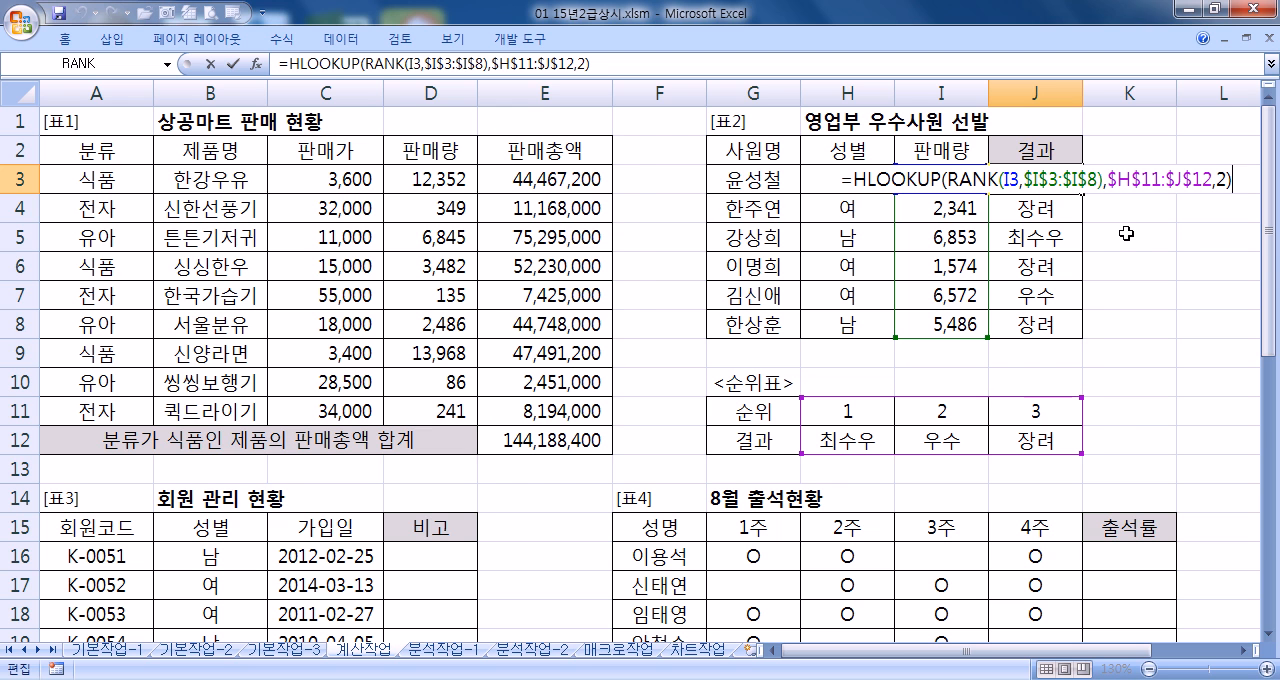
pyautogui.press('Return')
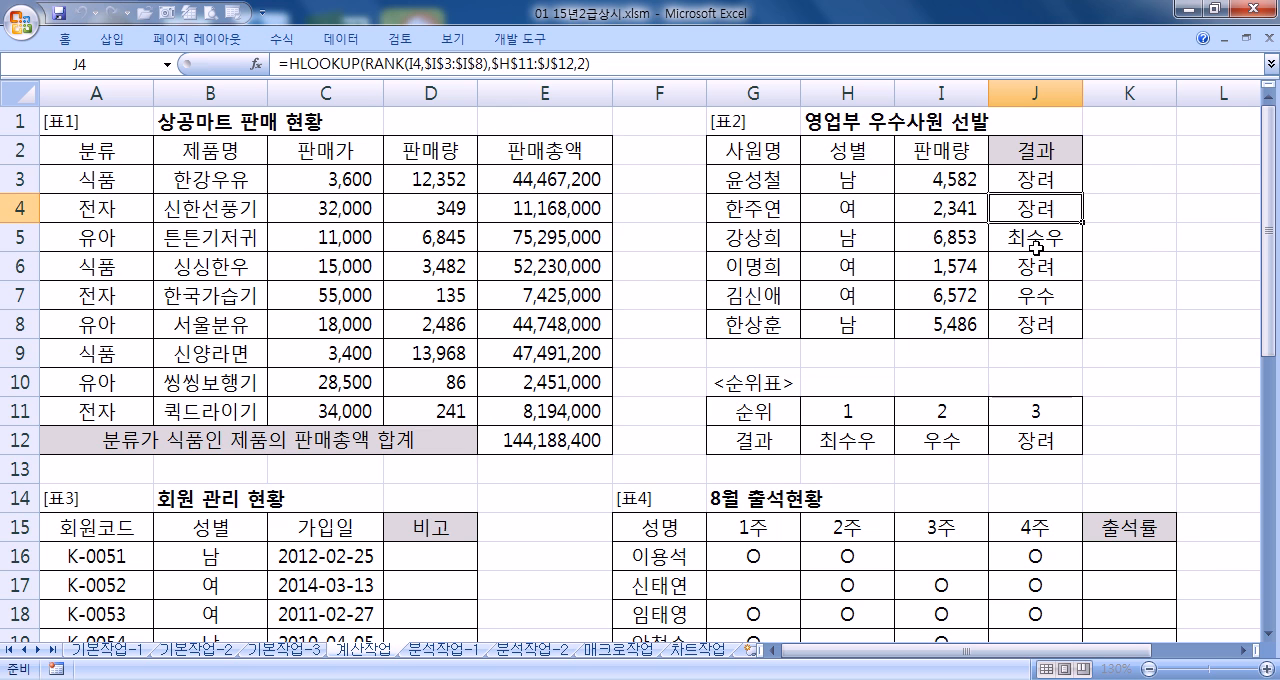
# Begin an IF formula in D16, the first 비고 cell of [표3], with YEAR(C16)=2013 as the first condition of a nested OR
pyautogui.press('Home')
pyautogui.scroll(-5, 505, 258)
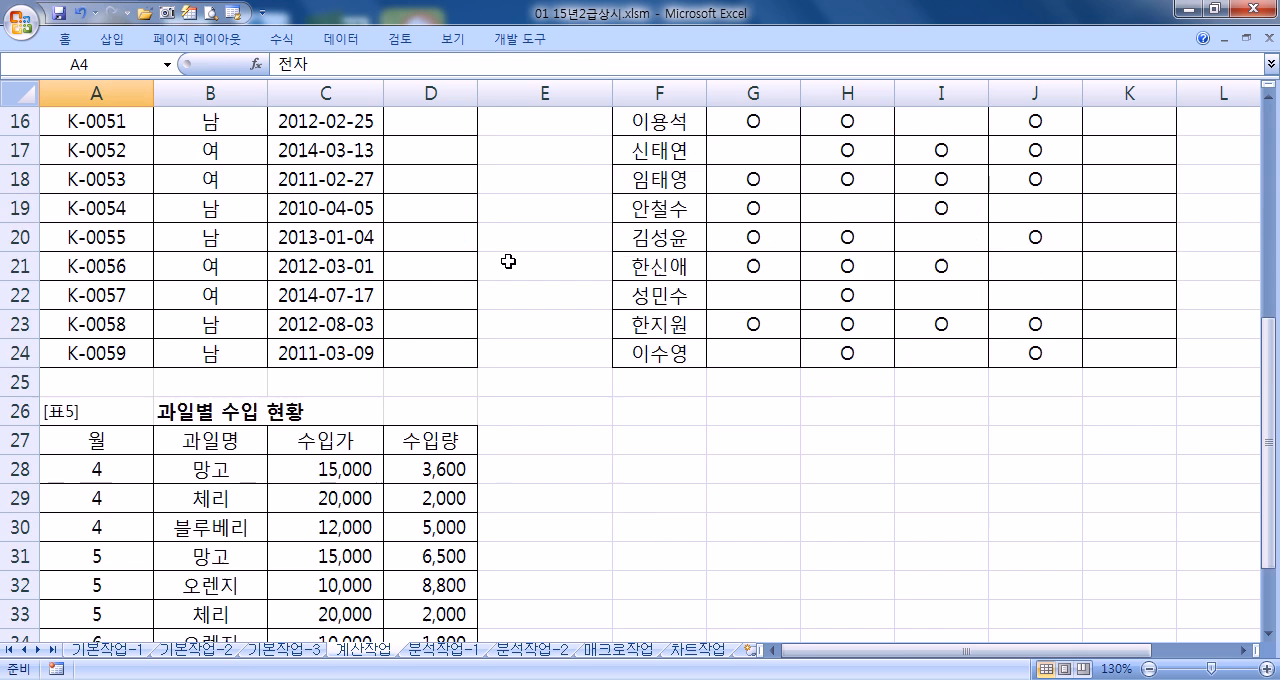
pyautogui.scroll(2, 505, 258)
pyautogui.scroll(2, 505, 258)
pyautogui.click(405, 406)
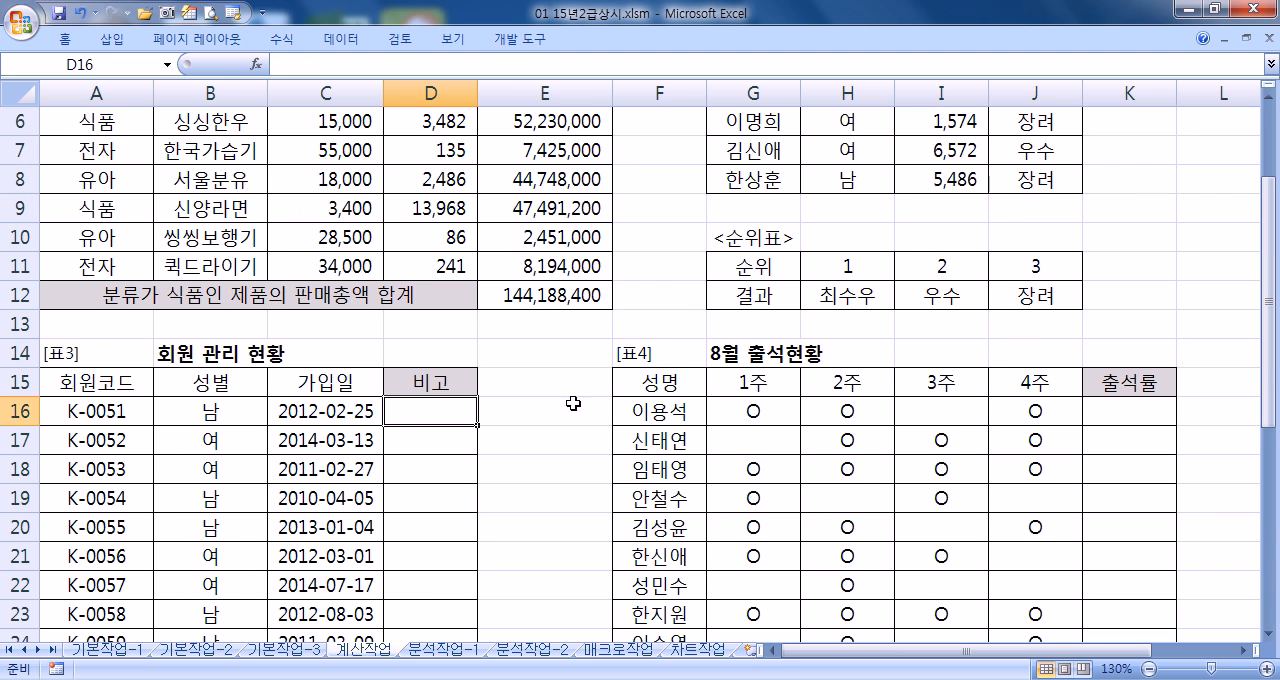
pyautogui.scroll(-2, 551, 403)
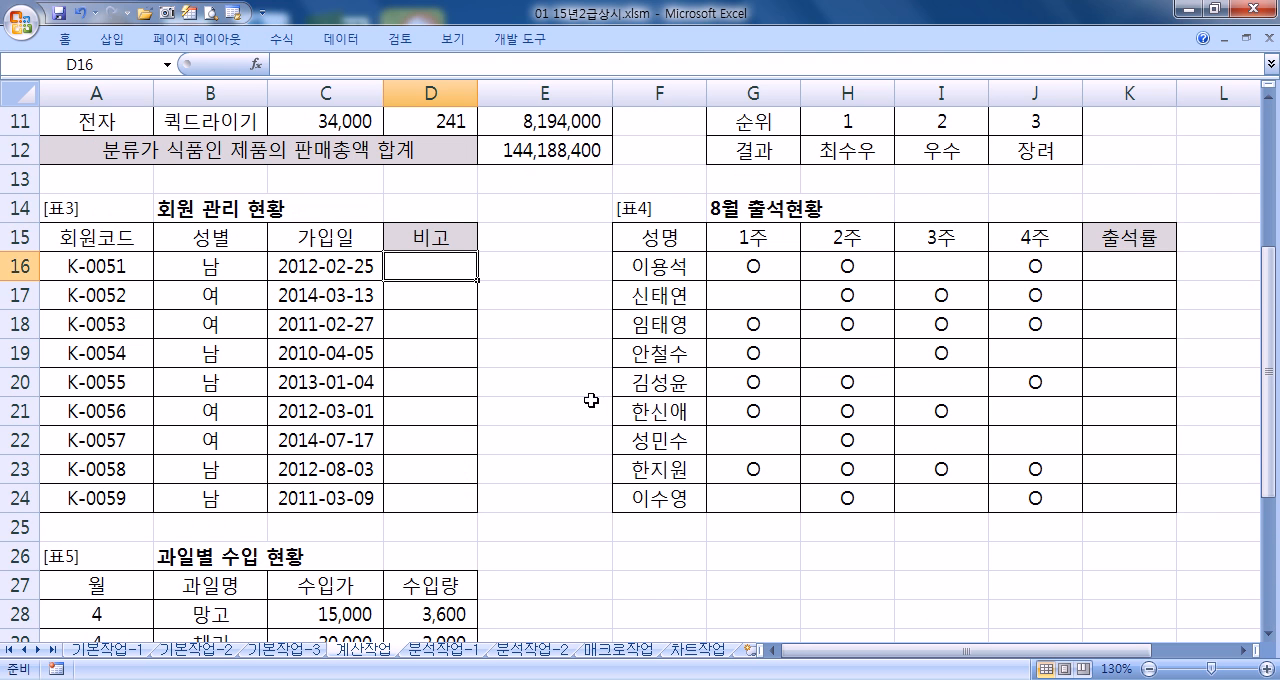
pyautogui.click(1269, 634)
pyautogui.click(1269, 634)
pyautogui.click(1269, 634)
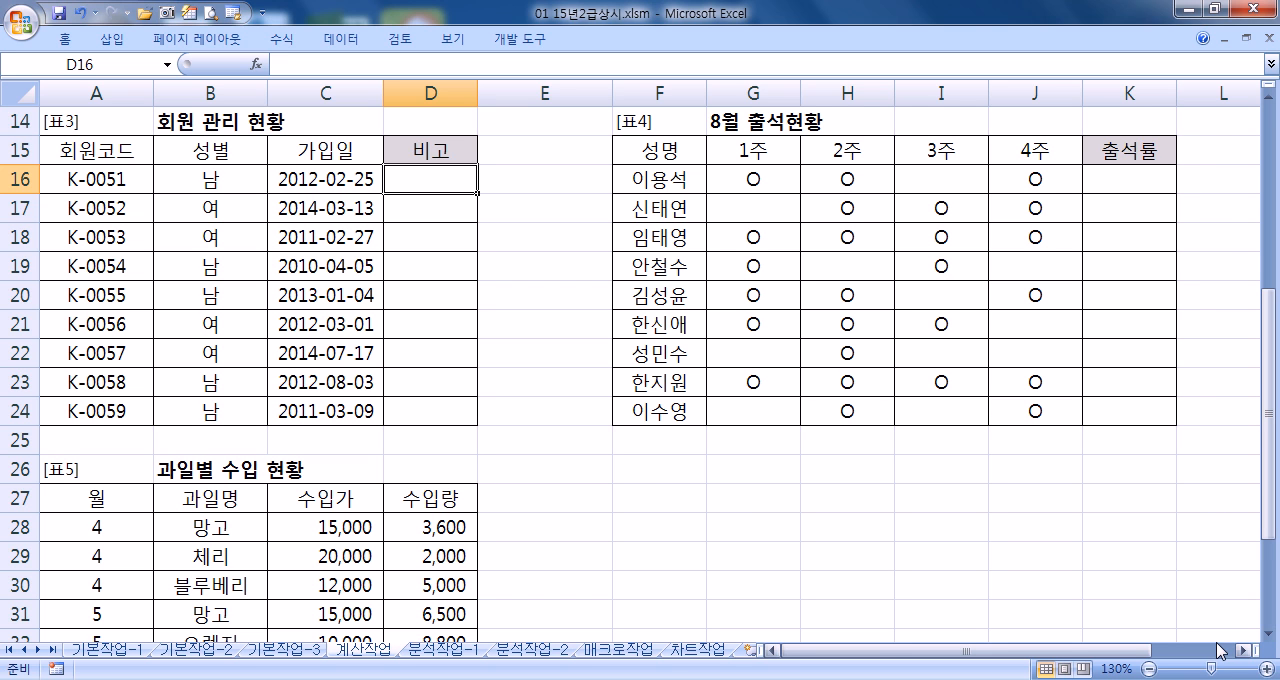
pyautogui.write('=IF(')
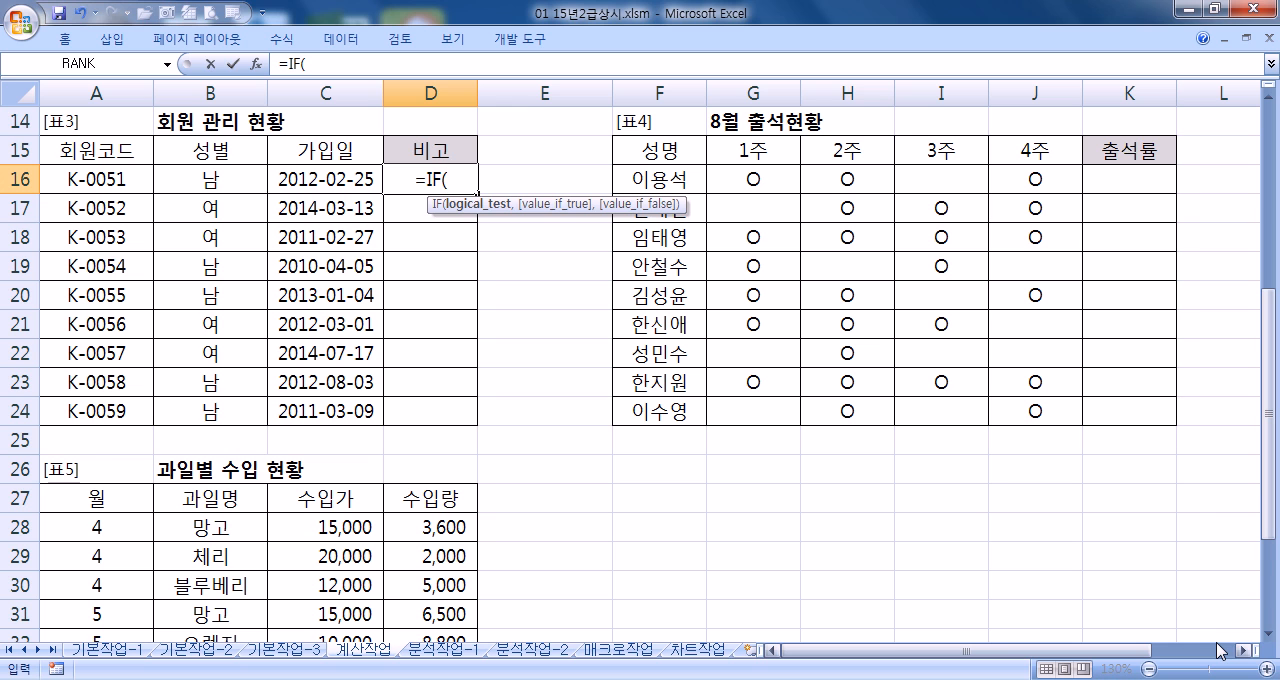
pyautogui.write('OR(')
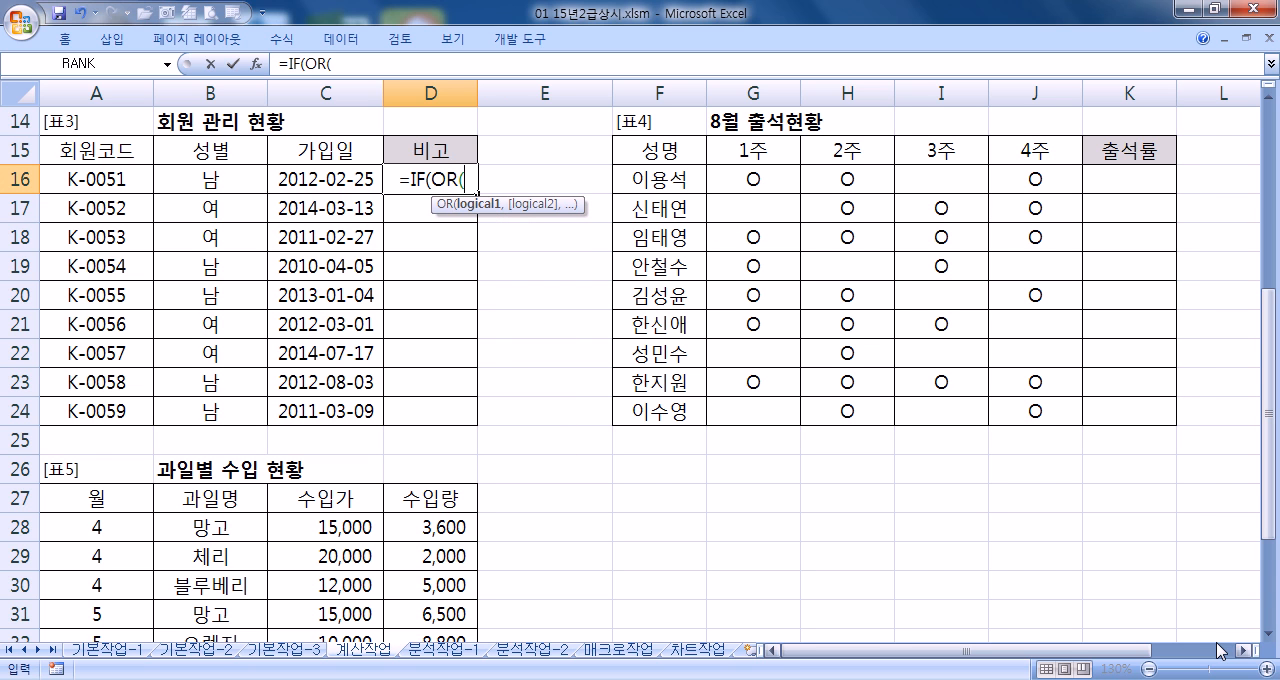
pyautogui.write('YEAR')
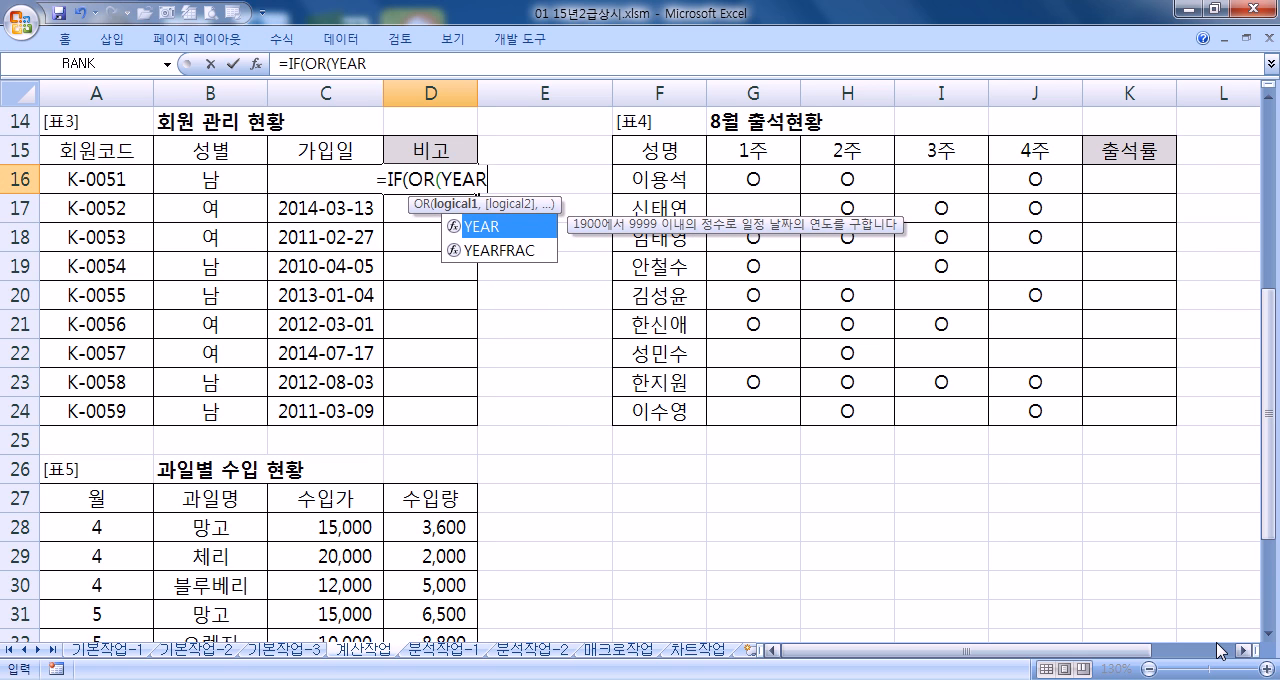
pyautogui.write('(')
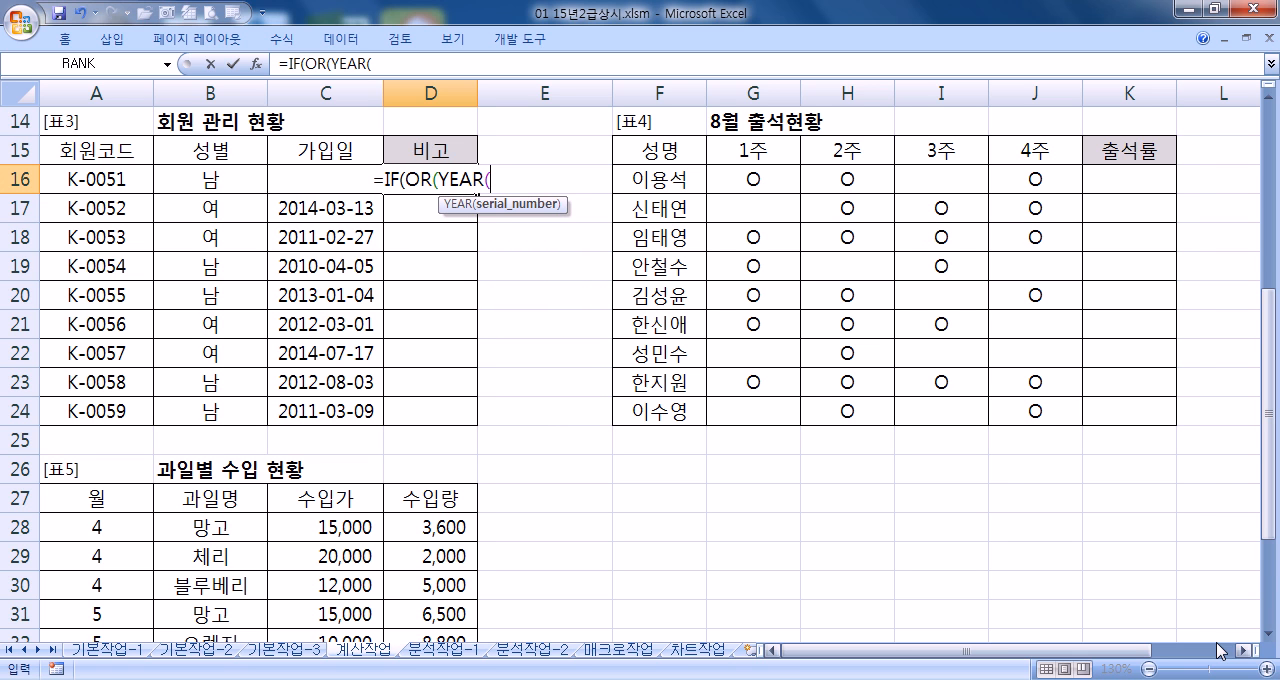
pyautogui.press('Left')
pyautogui.write(')=')
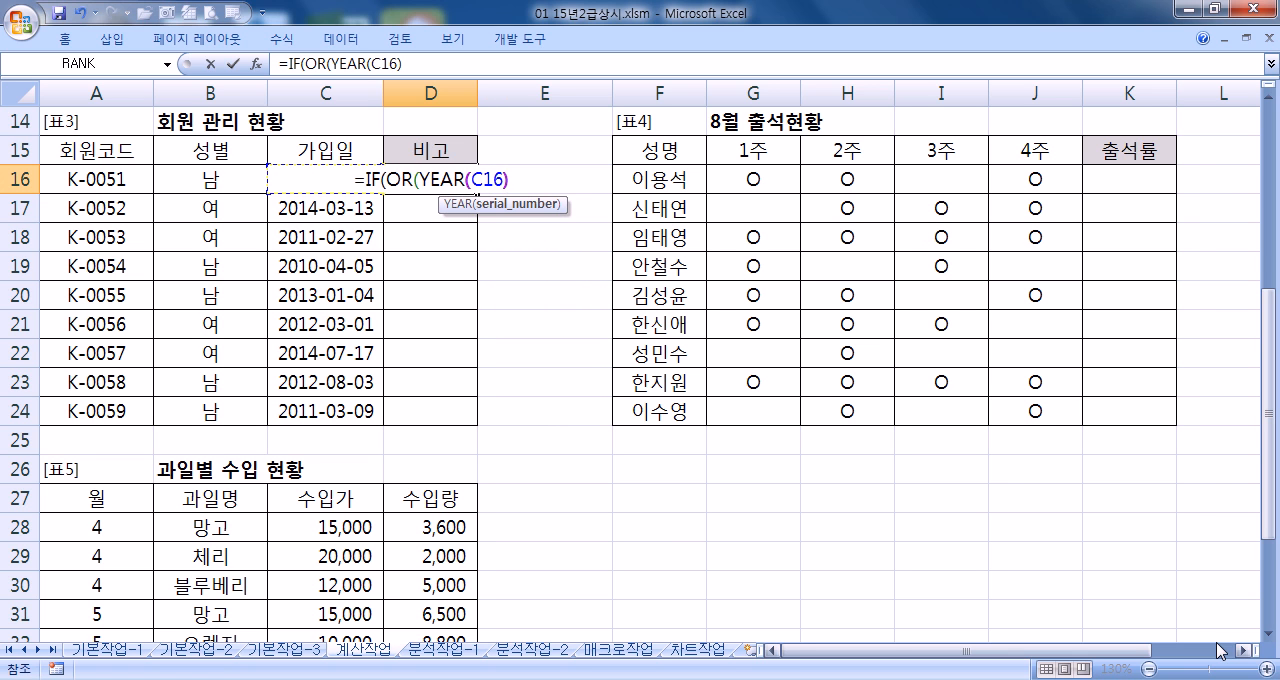
pyautogui.write('2013,')
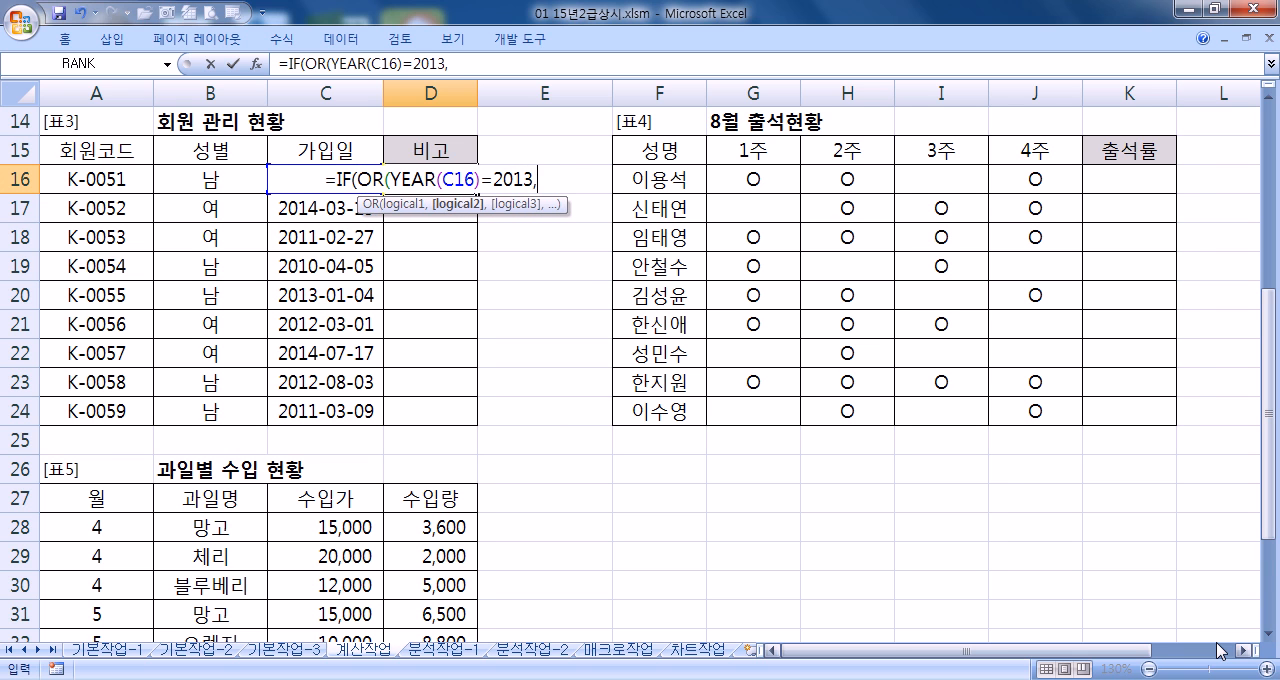
pyautogui.write('YEAR')
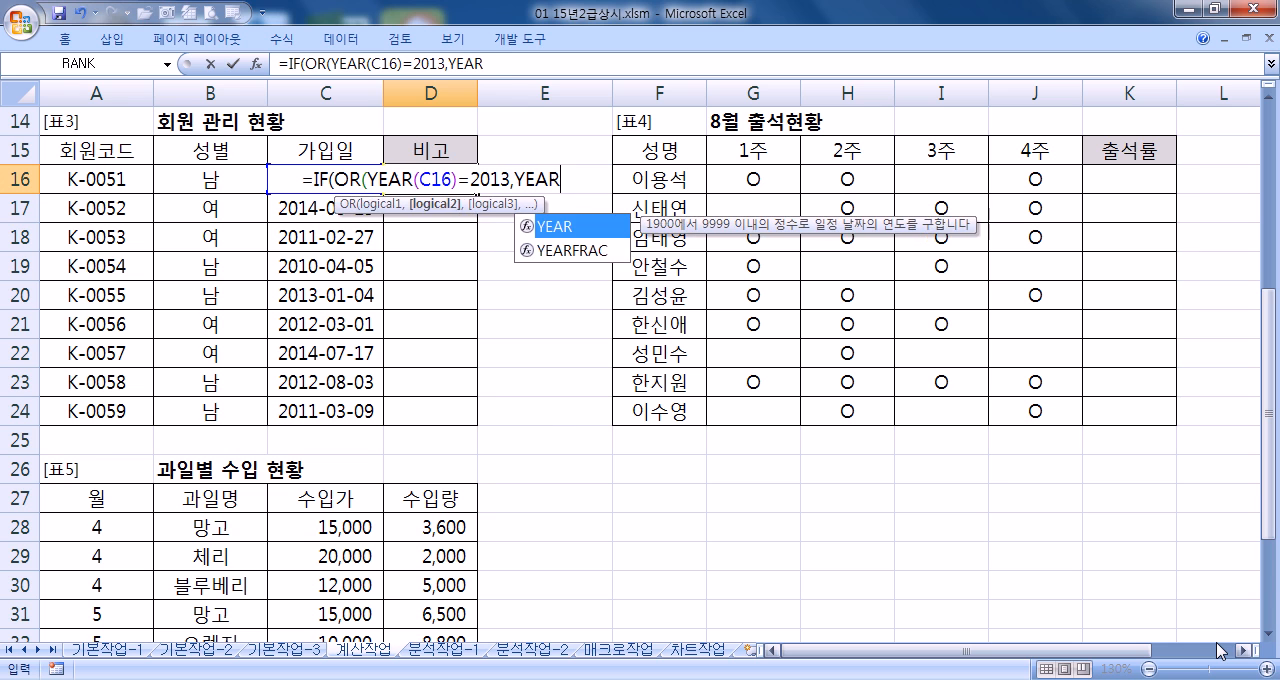
pyautogui.write('(')
# Add YEAR(C16)=2014 as the second OR condition in the D16 formula and close the logical test
pyautogui.press('Left')
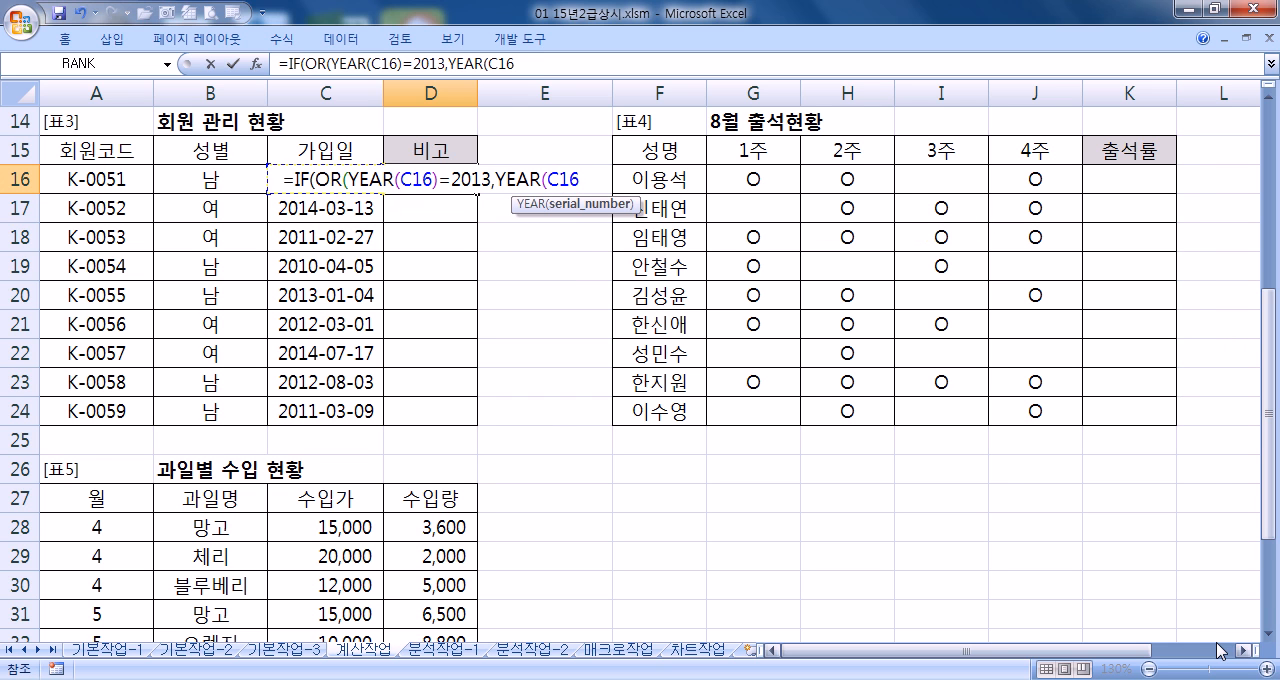
pyautogui.write(')=2')
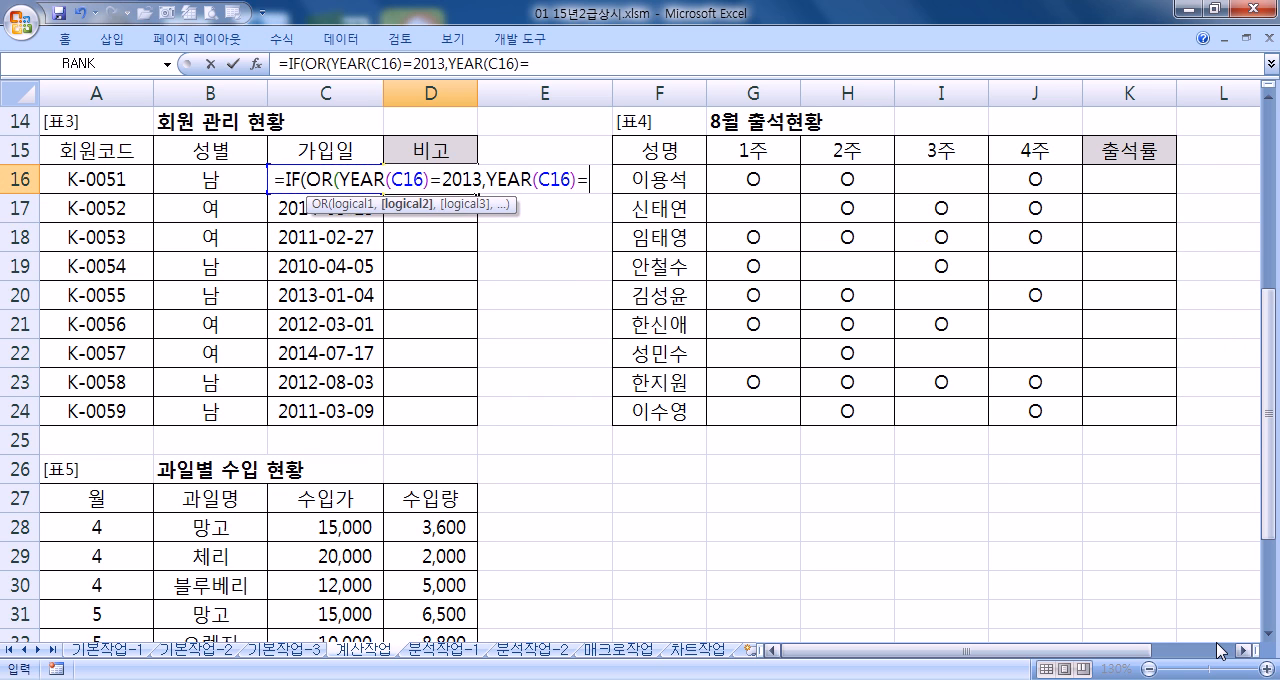
pyautogui.write('014')
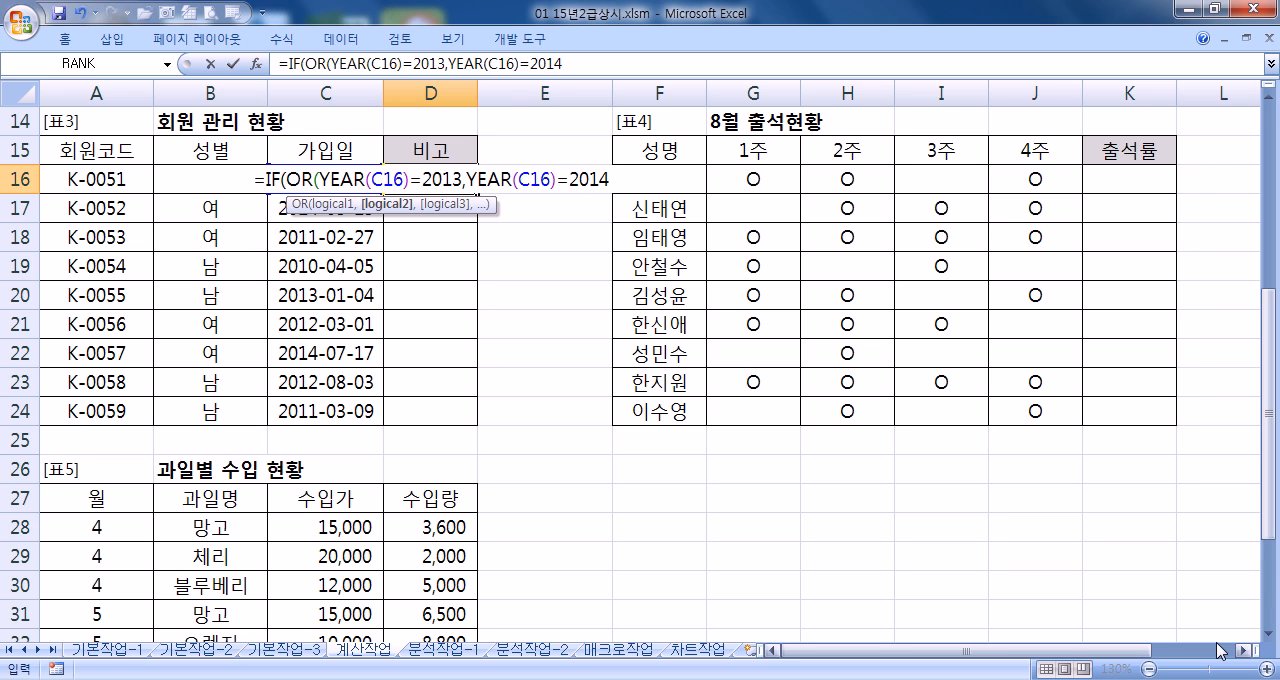
pyautogui.write(')')
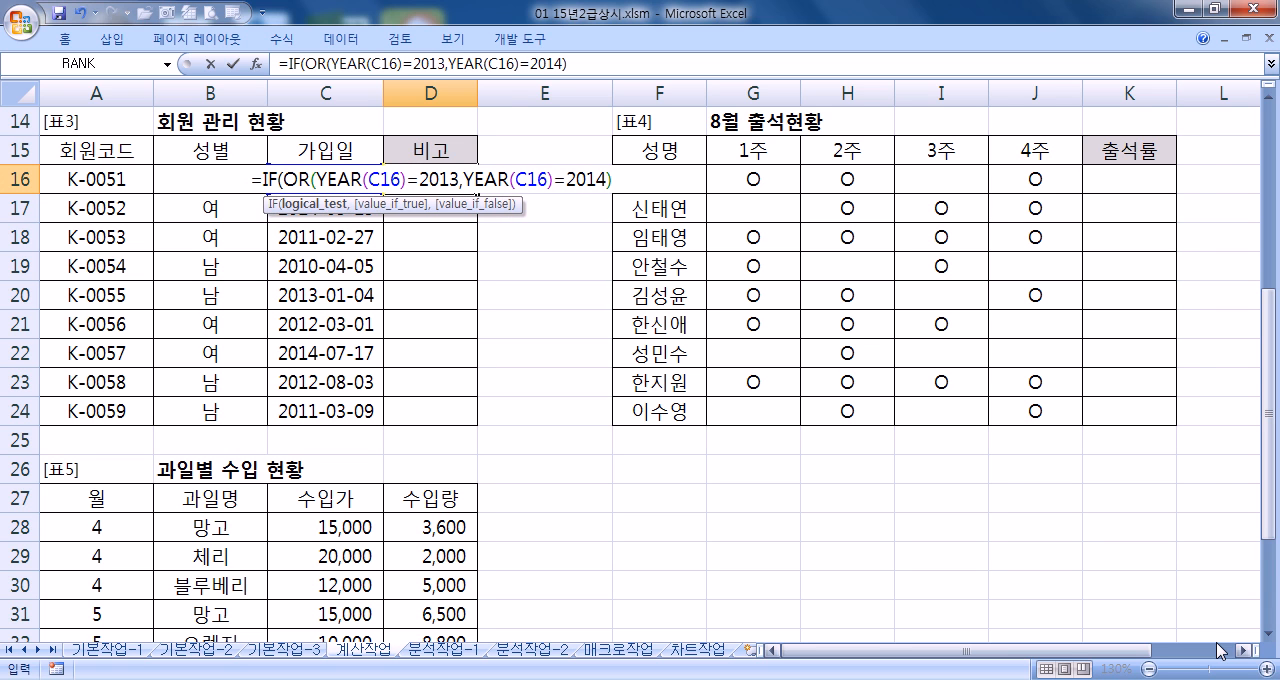
pyautogui.write(')')
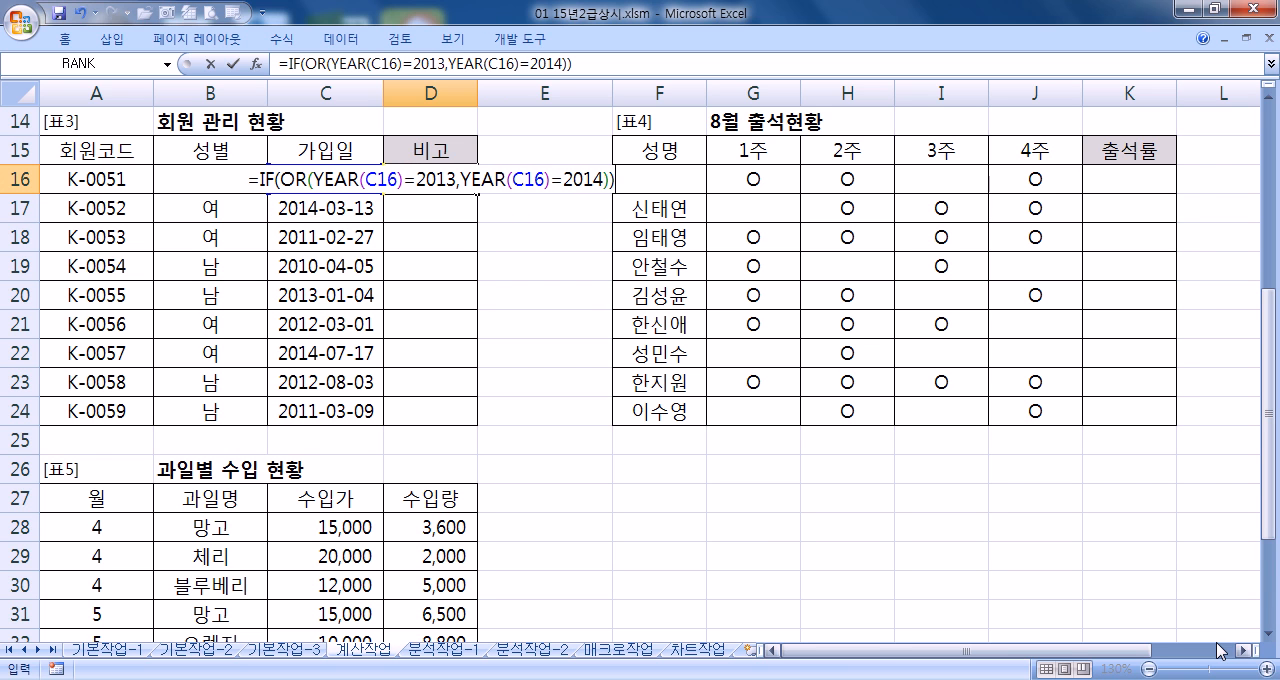
pyautogui.write(',')
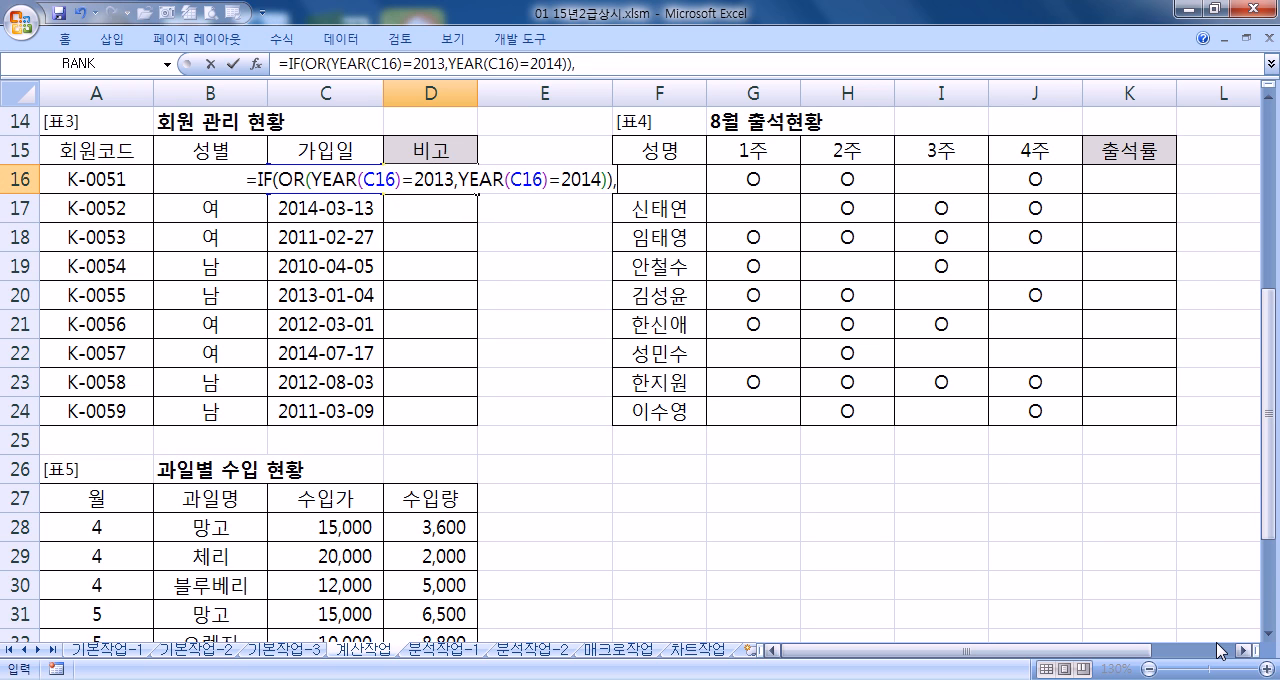
pyautogui.write('"초보",""')
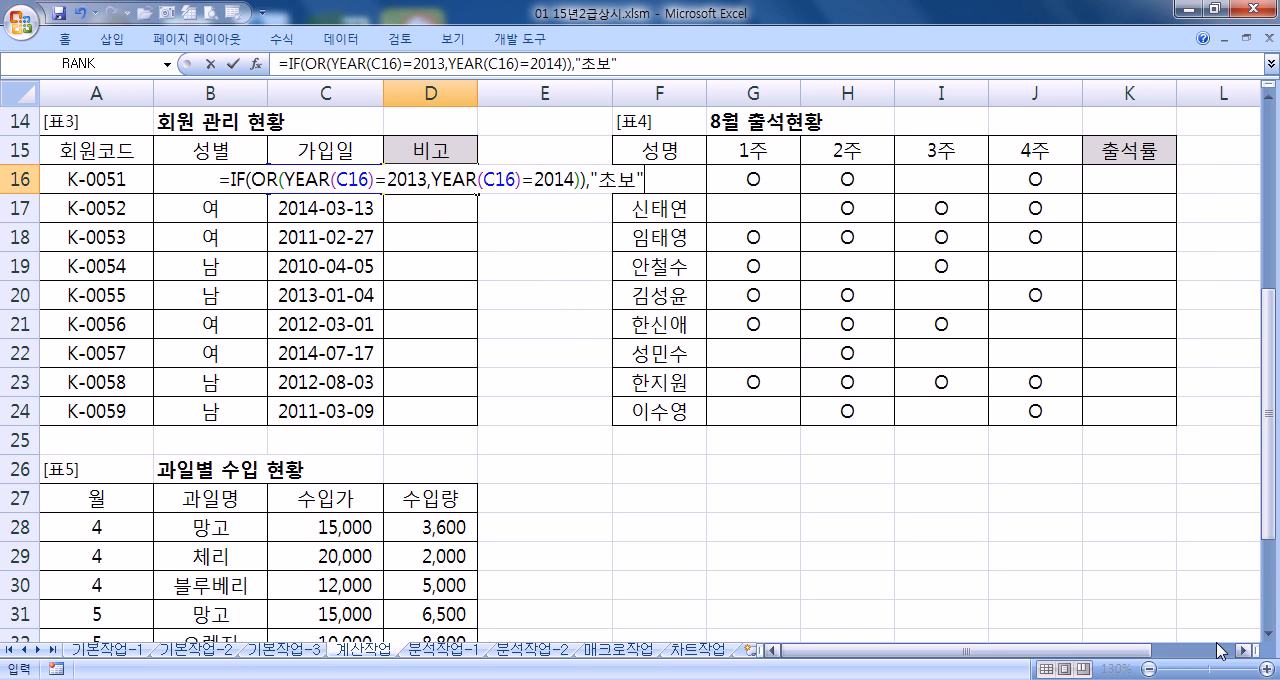
pyautogui.write(')')
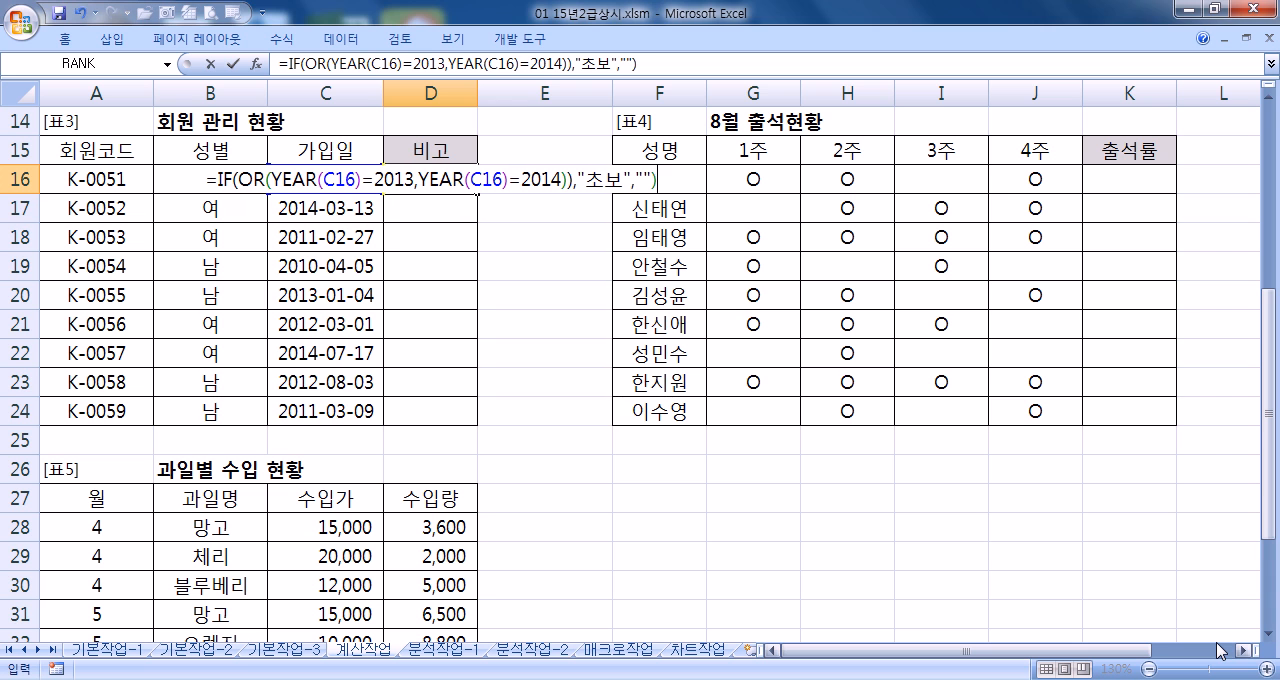
# Set the IF results to "초보" when true and "" otherwise, remove the extra parenthesis after 2014 and complete the D16 formula
pyautogui.press('Return')
pyautogui.press('Return')
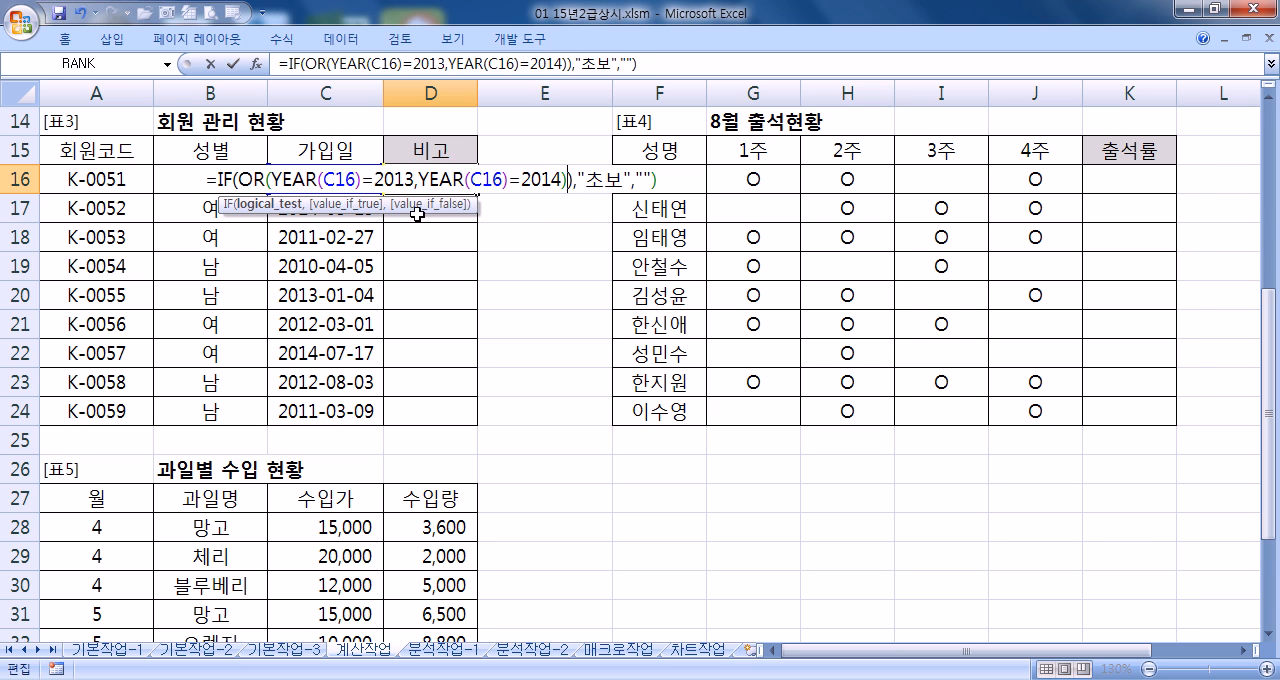
pyautogui.press('Delete')
pyautogui.press('Return')
# Copy the IF formula from D16 down to D24 in the 비고 column of [표3]
pyautogui.click(448, 185)
pyautogui.moveTo(476, 193); pyautogui.dragTo(481, 424)
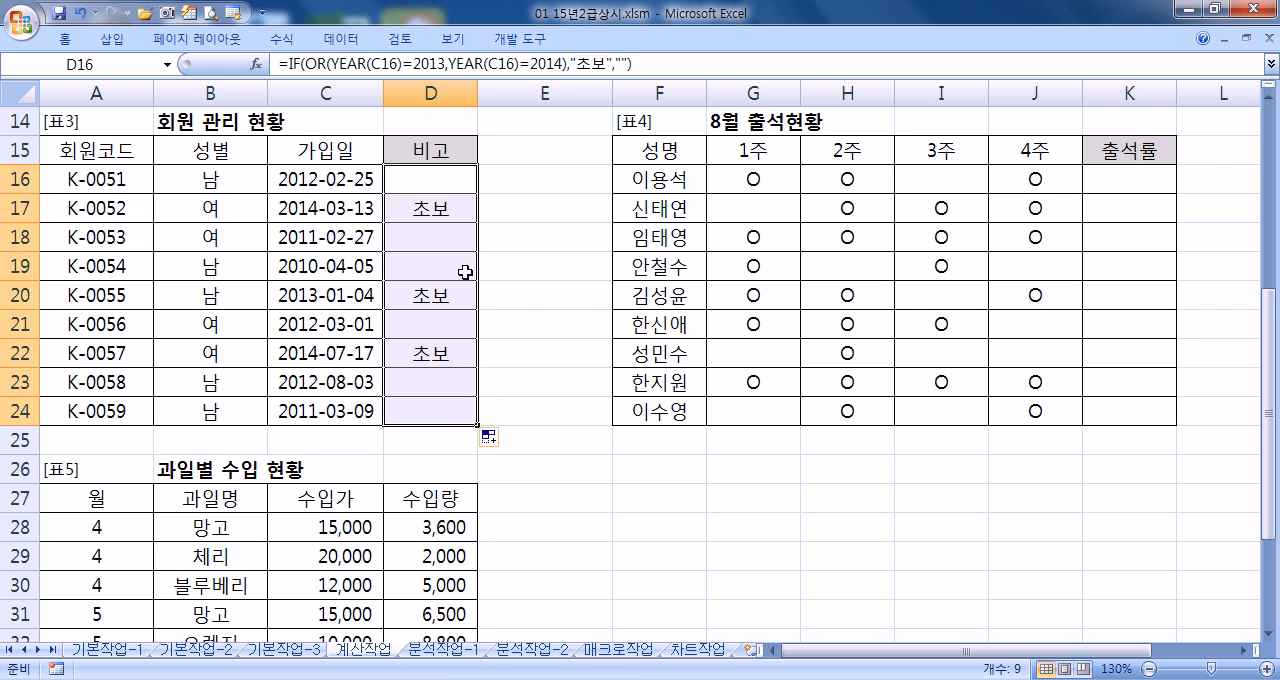
pyautogui.click(462, 185)
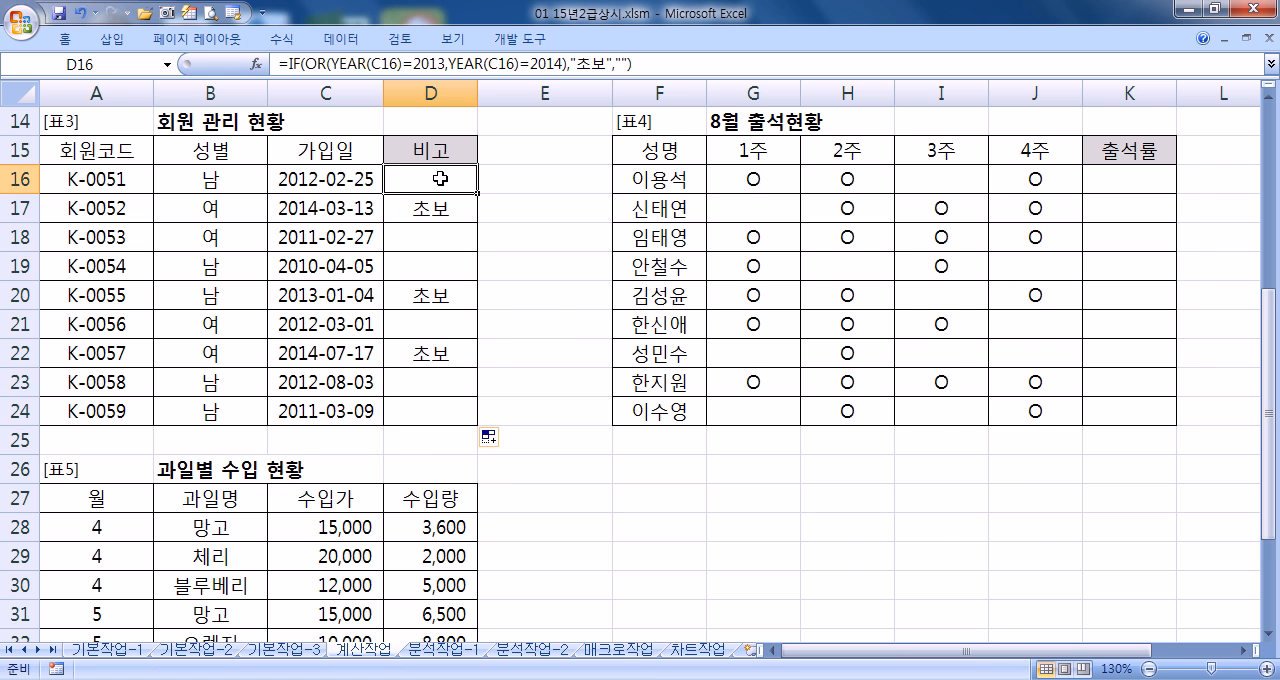
# Copy the whole IF formula from D16 into a blank Notepad document and widen its window so the formula fits on one line
pyautogui.scroll(3, 440, 178)
pyautogui.scroll(-3, 708, 305)
pyautogui.click(666, 66)
pyautogui.moveTo(666, 66); pyautogui.dragTo(279, 64)
pyautogui.hotkey('ctrl', 'c')
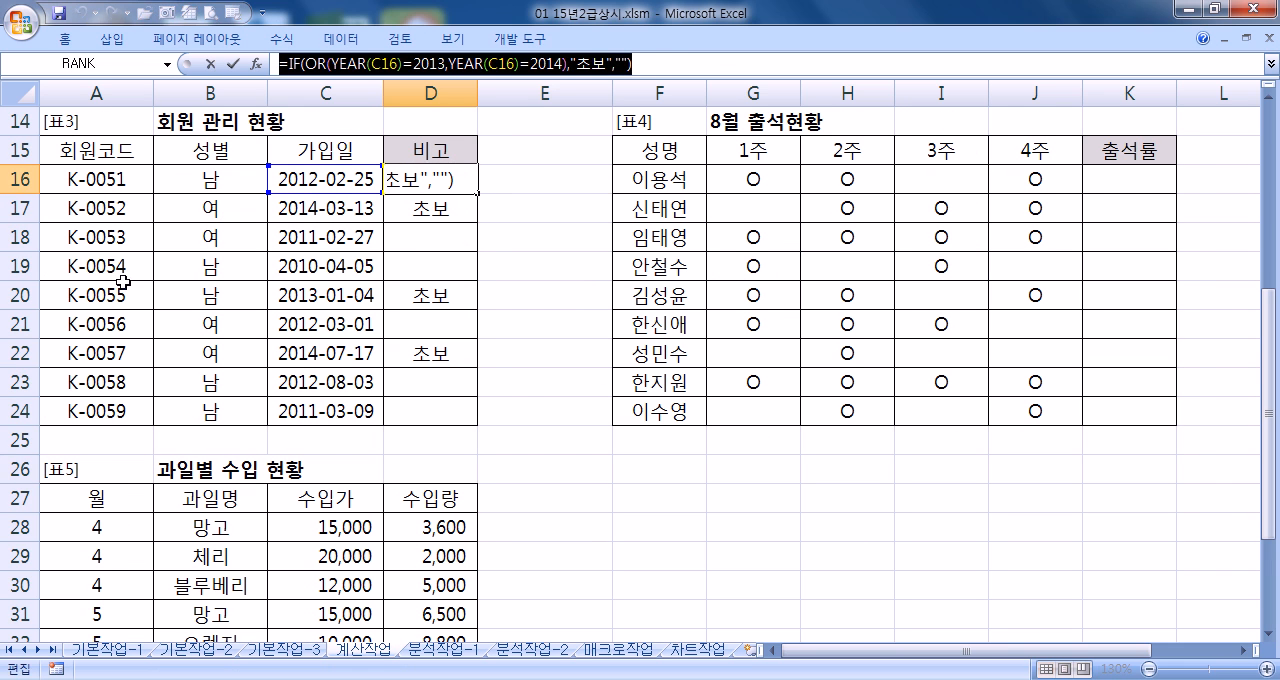
pyautogui.press('super')
pyautogui.click(100, 206)
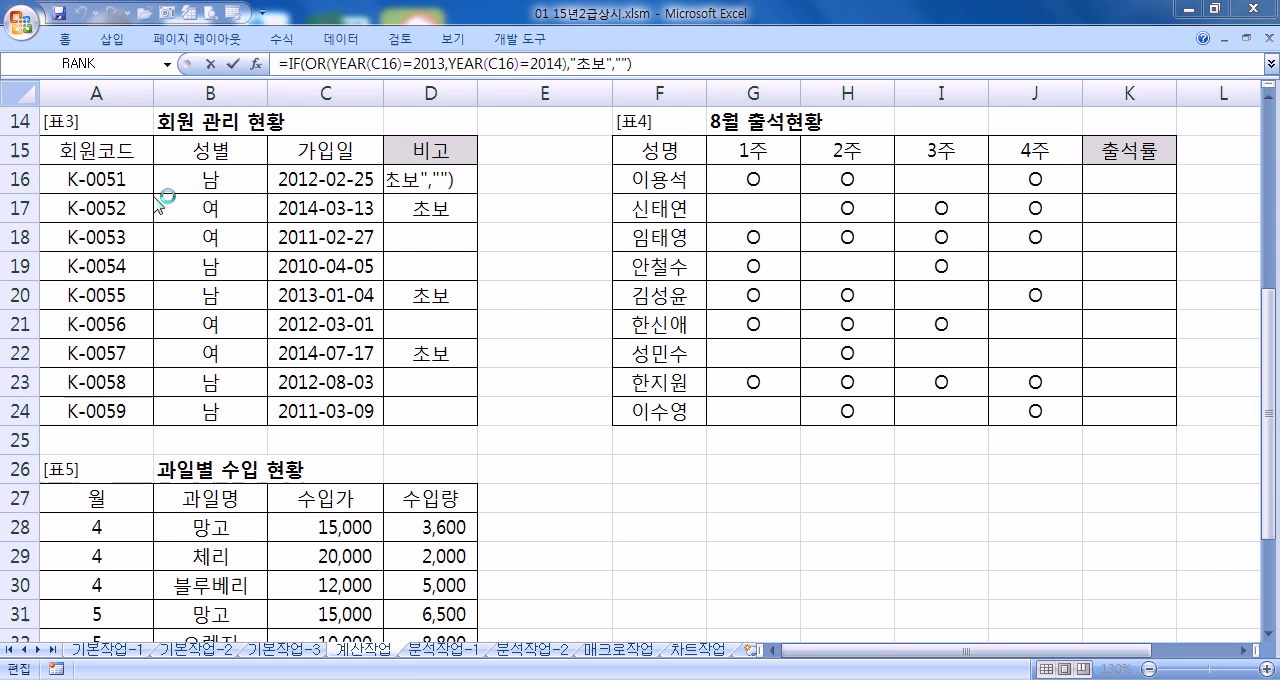
pyautogui.moveTo(391, 57); pyautogui.dragTo(651, 57)
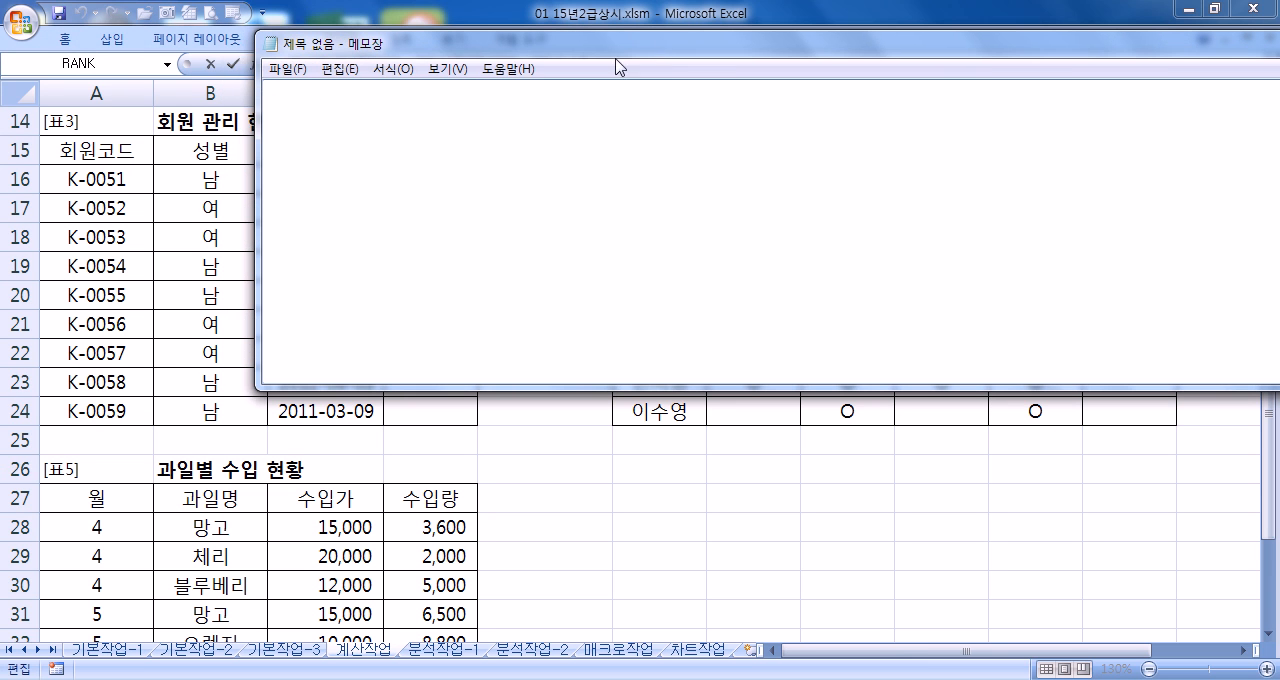
pyautogui.moveTo(326, 49); pyautogui.dragTo(606, 128)
pyautogui.hotkey('ctrl', 'v')
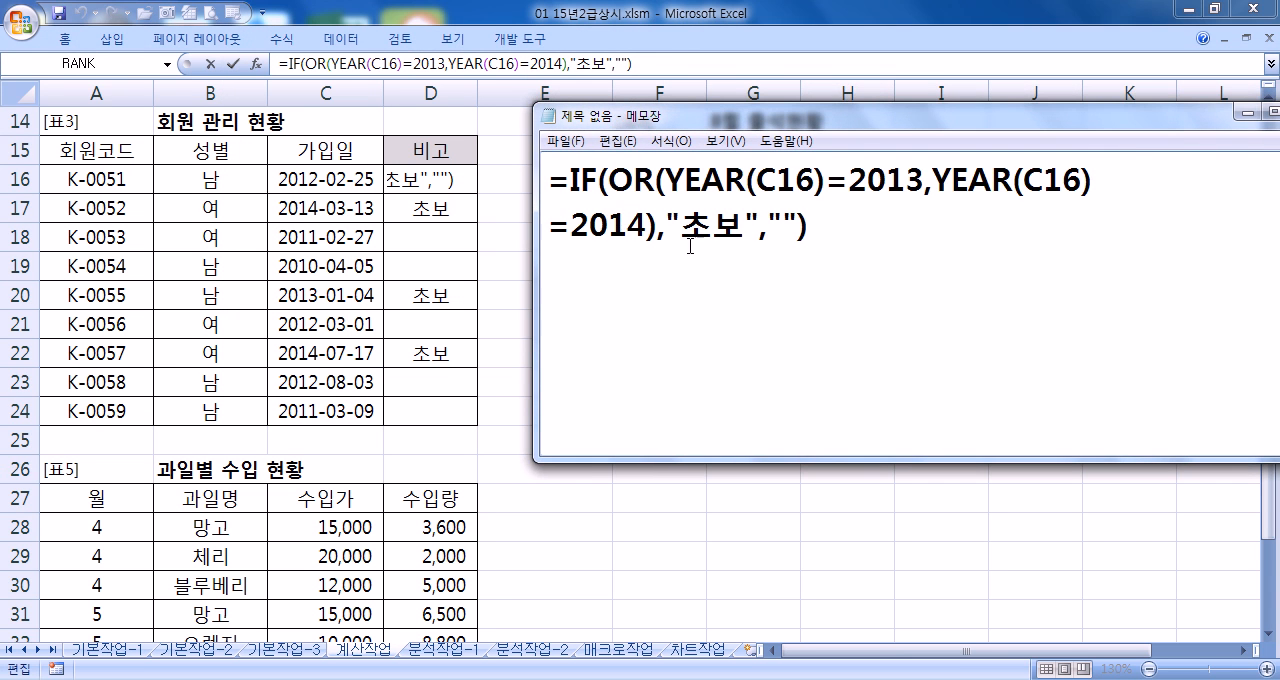
pyautogui.moveTo(535, 233); pyautogui.dragTo(431, 241)
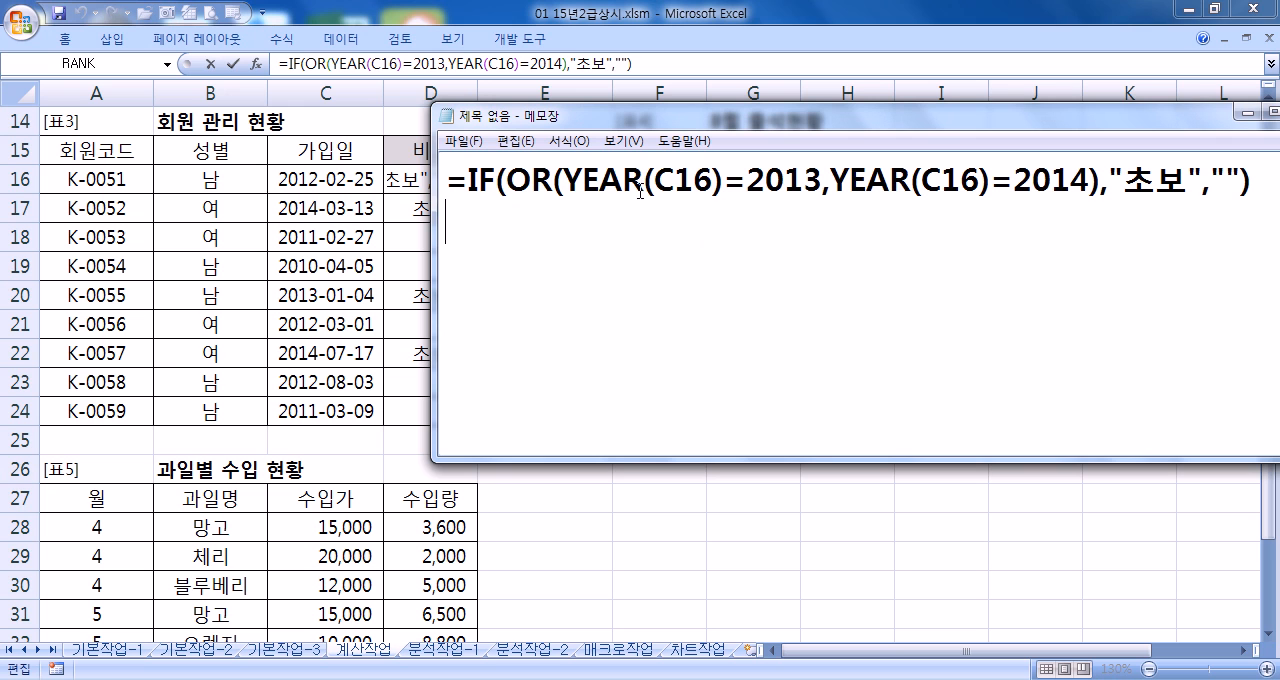
# Examine the formula's parts in Notepad: the C16 references, both YEAR conditions, the OR test and the "초보" and "" results
pyautogui.moveTo(656, 180); pyautogui.dragTo(712, 180)
pyautogui.hotkey('alt', 'Tab')
pyautogui.press('Escape')
pyautogui.hotkey('alt', 'Tab')
pyautogui.moveTo(540, 141); pyautogui.dragTo(512, 150)
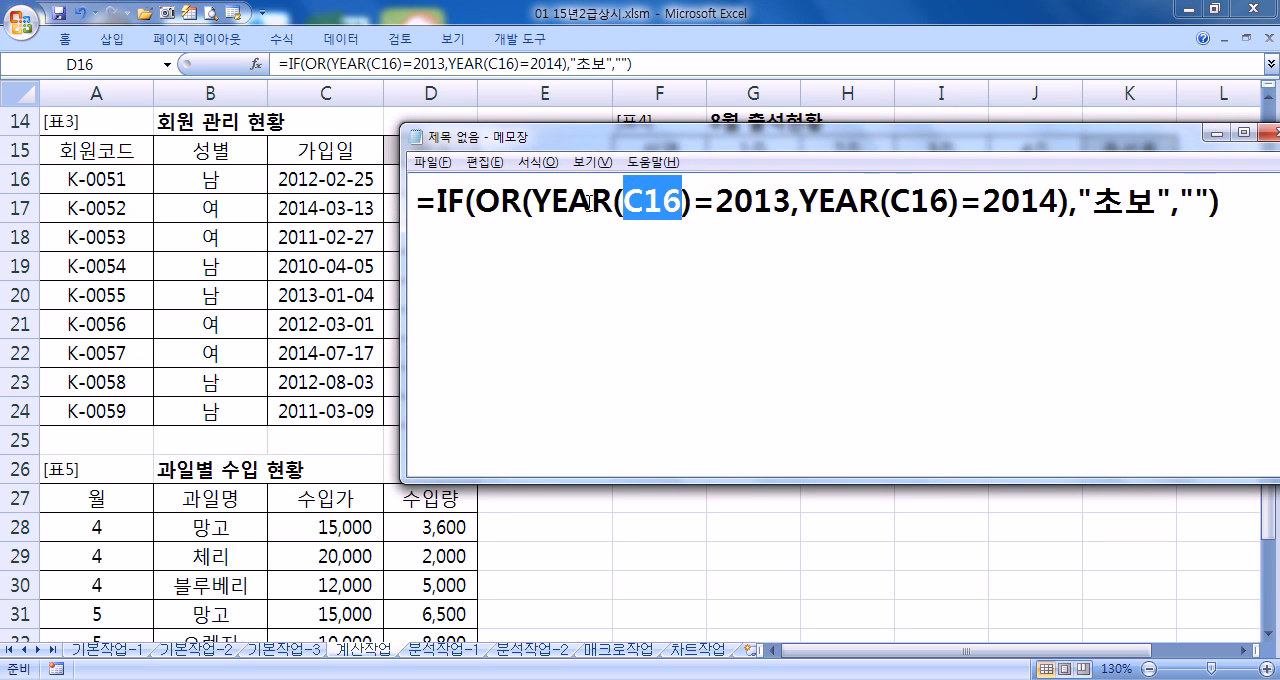
pyautogui.moveTo(532, 203); pyautogui.dragTo(613, 203)
pyautogui.moveTo(805, 203); pyautogui.dragTo(1060, 203)
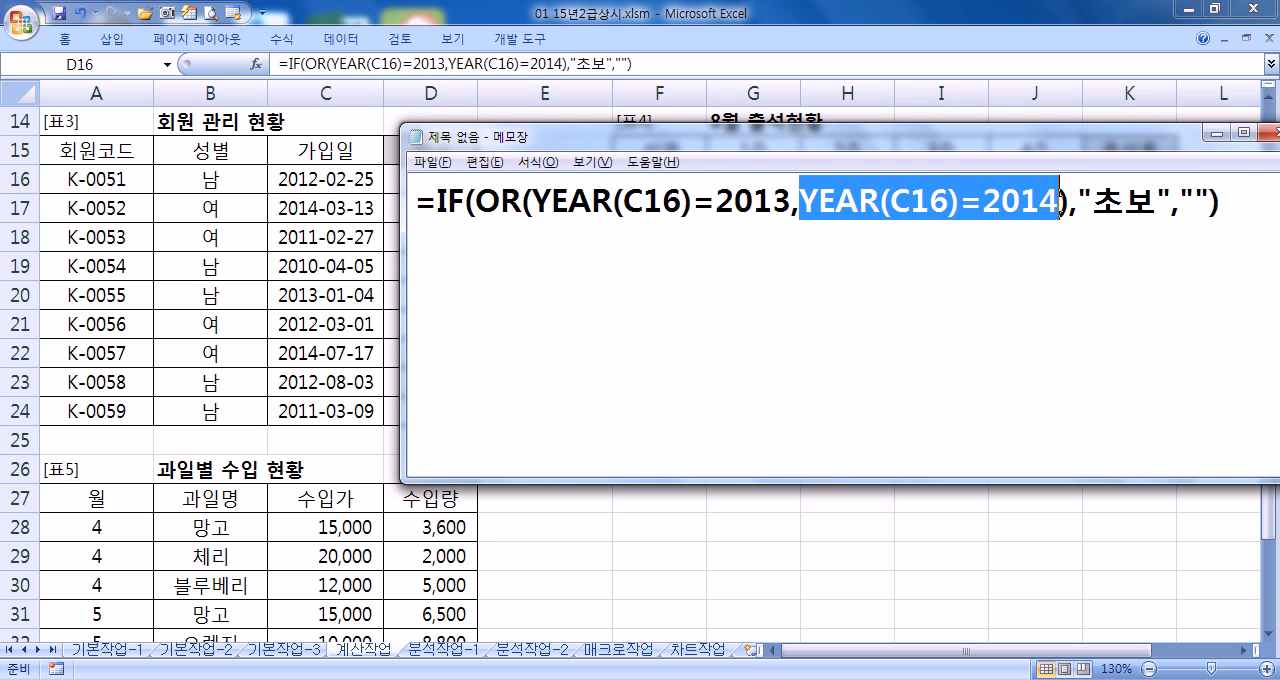
pyautogui.click(953, 203)
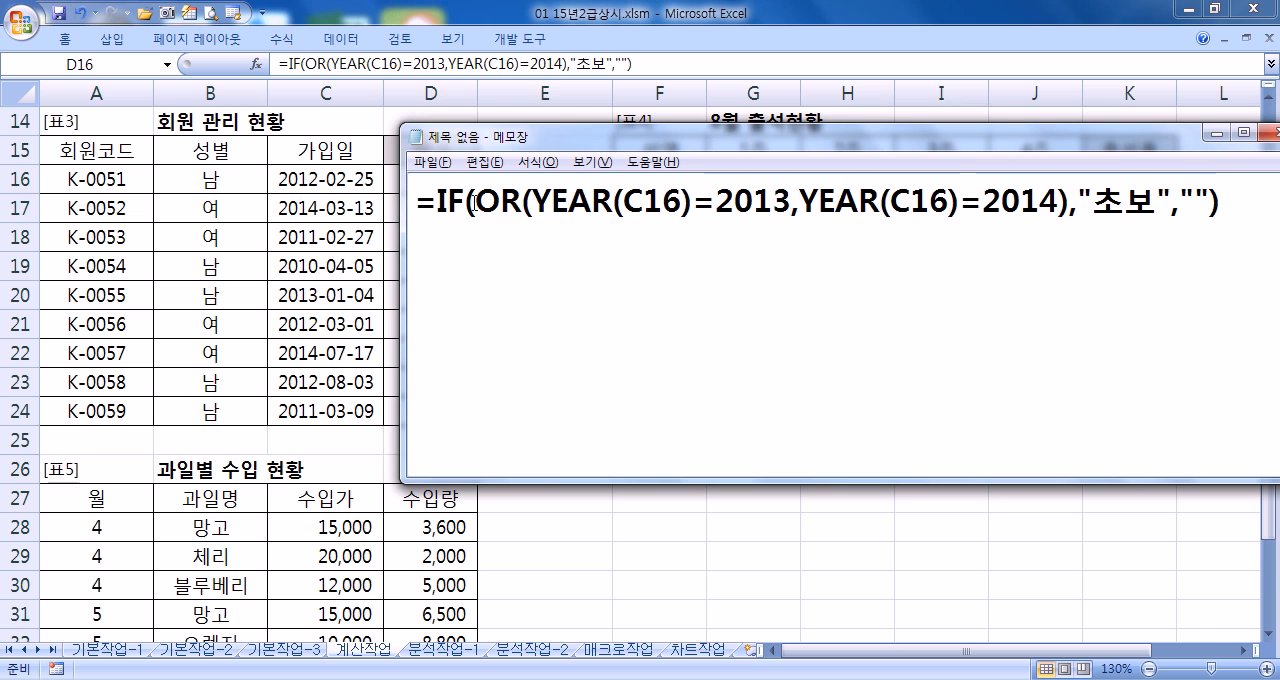
pyautogui.moveTo(532, 203); pyautogui.dragTo(1060, 203)
pyautogui.moveTo(568, 203); pyautogui.dragTo(1001, 203)
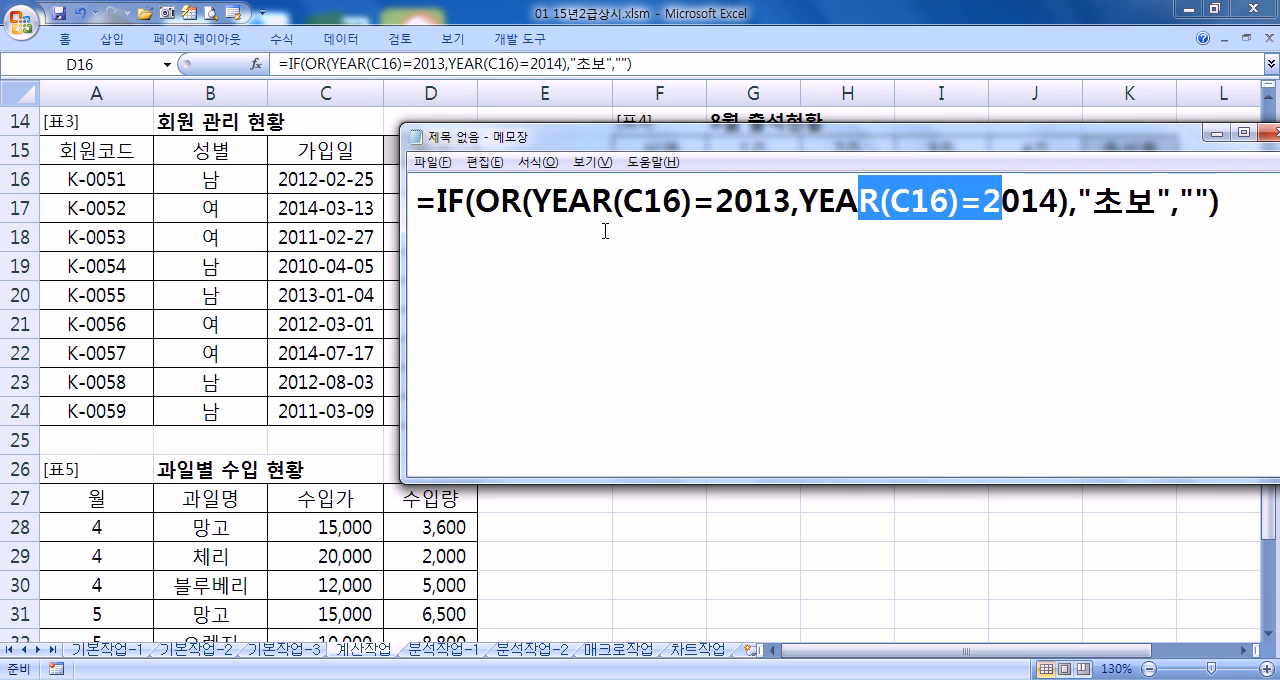
pyautogui.click(476, 203)
pyautogui.moveTo(1092, 203); pyautogui.dragTo(1158, 203)
pyautogui.click(1193, 203)
pyautogui.click(1068, 276)
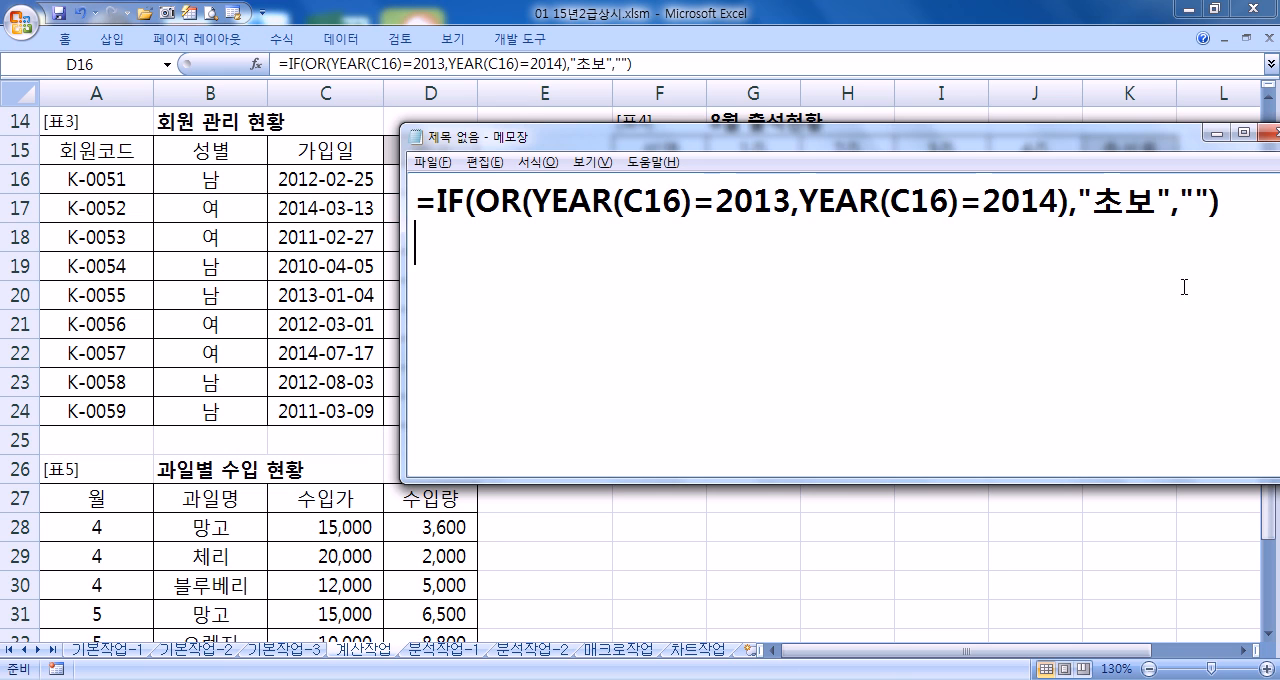
# Switch back to Excel and start a CHOOSE formula with its function arguments dialog in K16, the first 출석률 cell of [표4]
pyautogui.hotkey('alt', 'Tab')
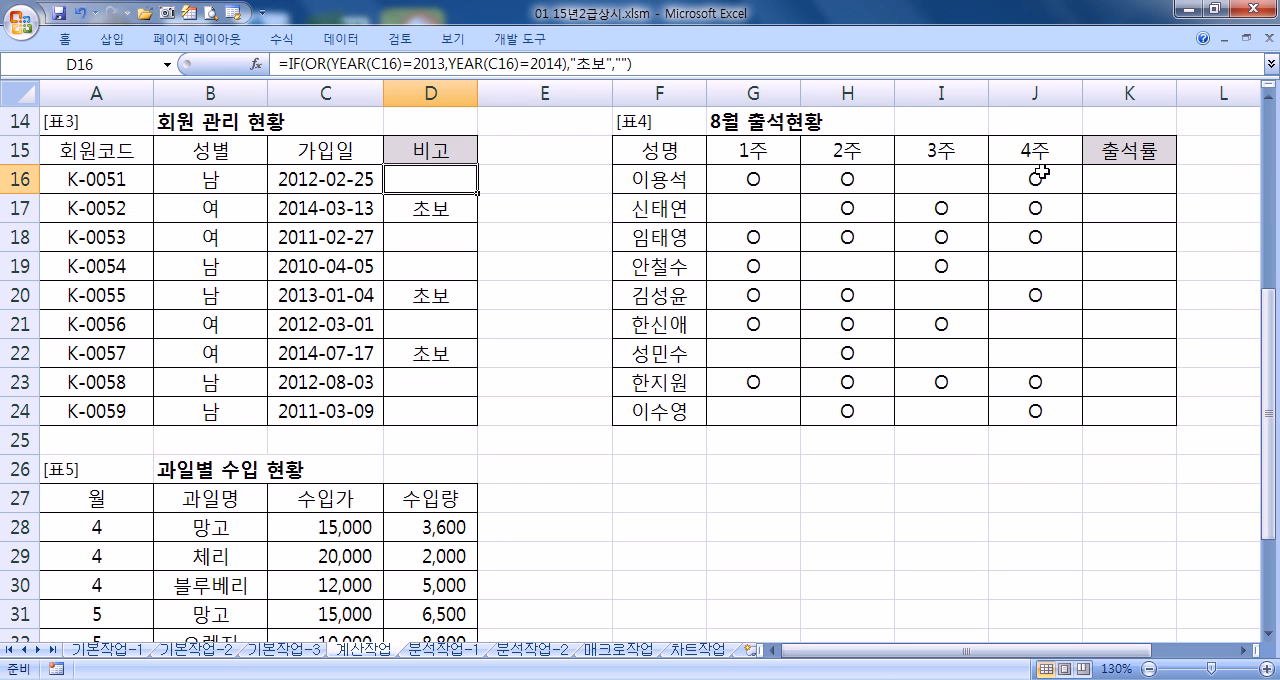
pyautogui.click(1118, 176)
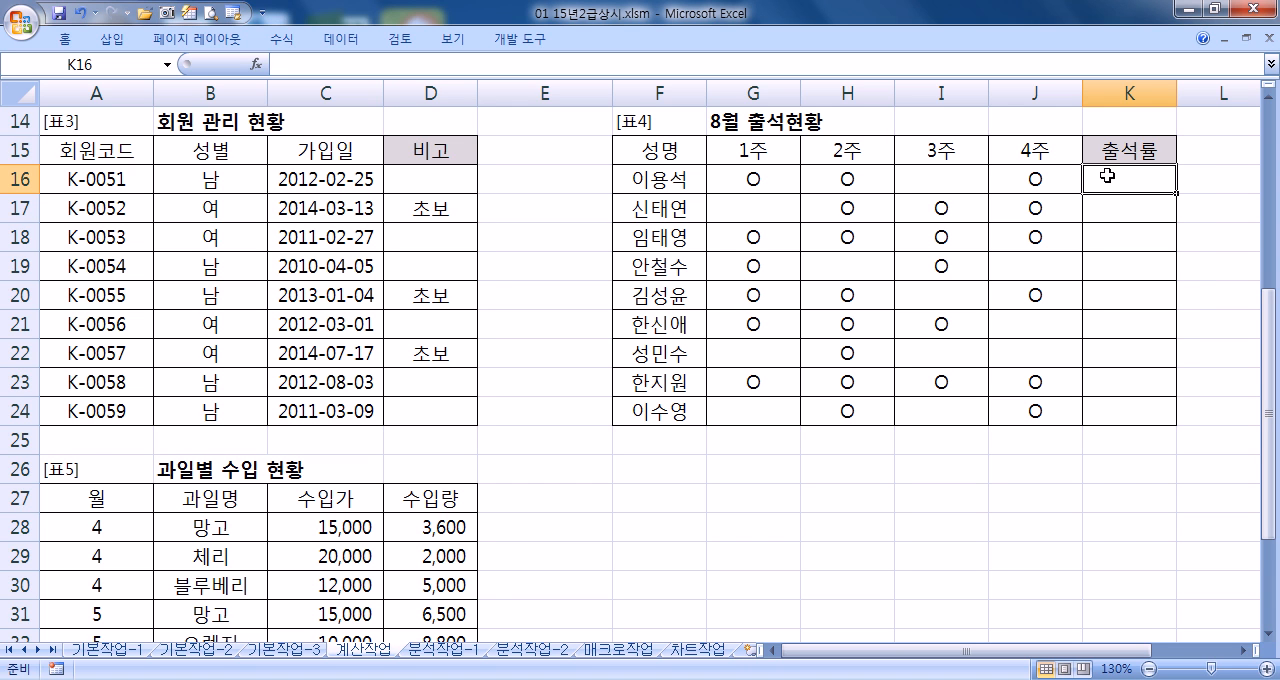
pyautogui.write('=C')
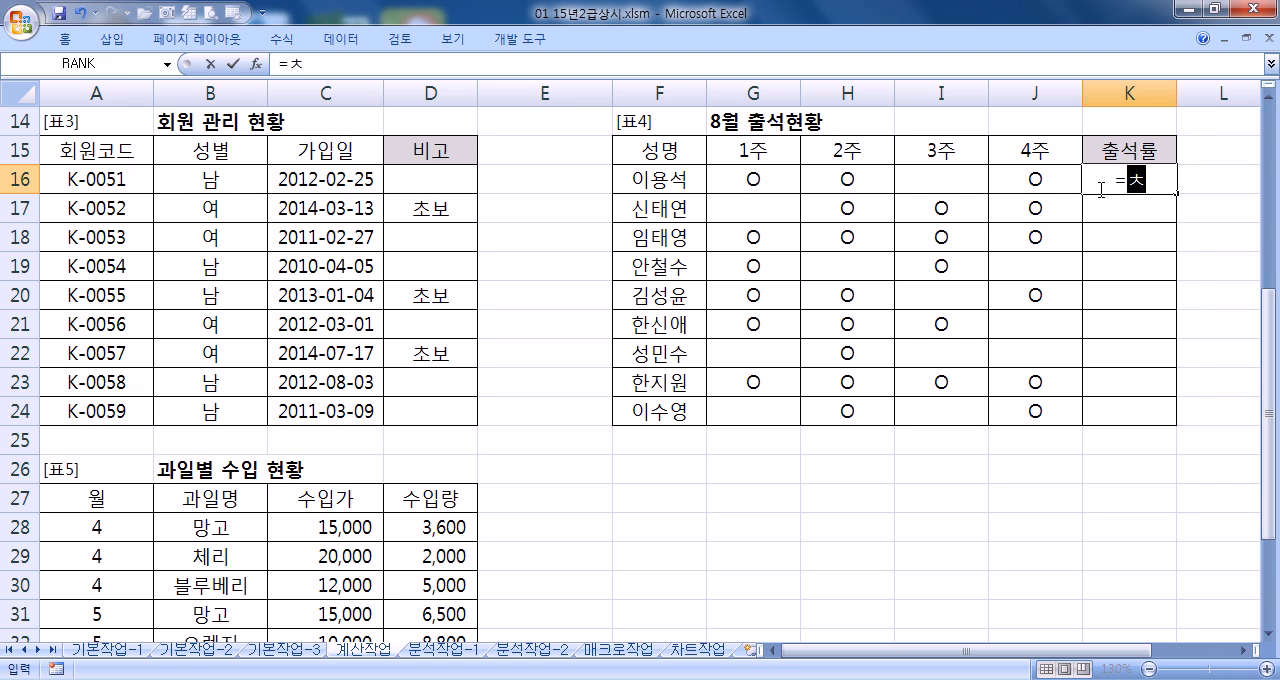
pyautogui.write('HO')
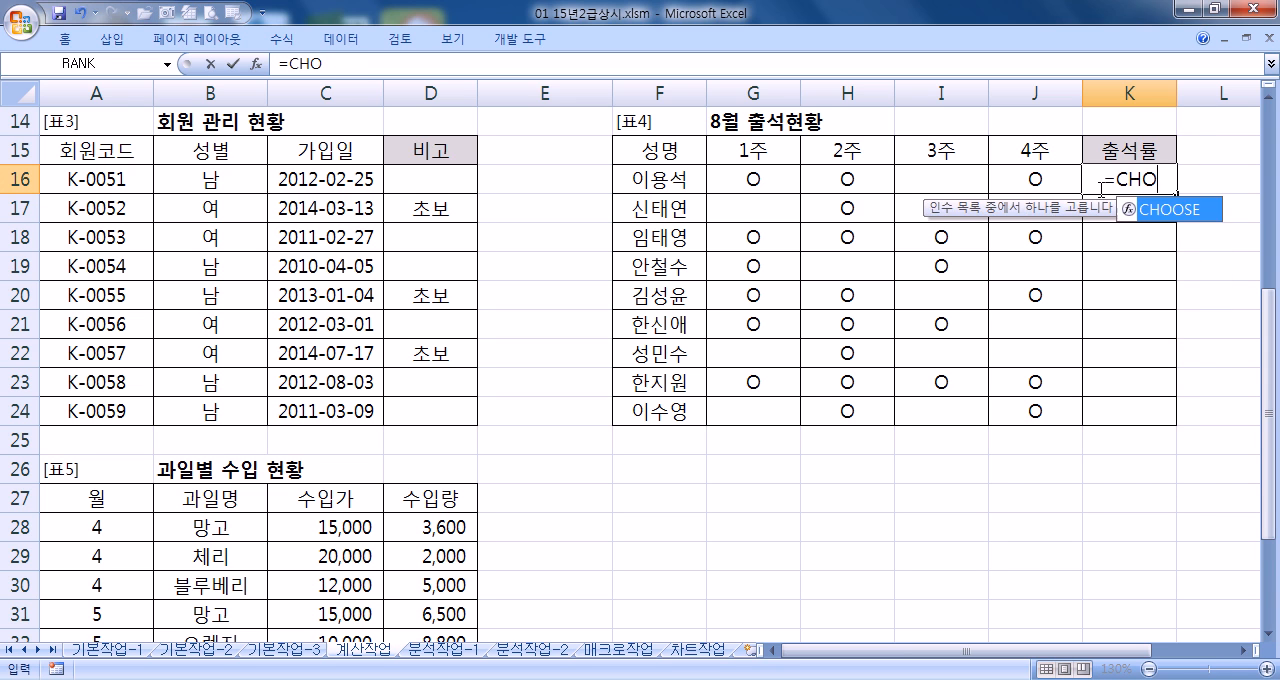
pyautogui.press('Tab')
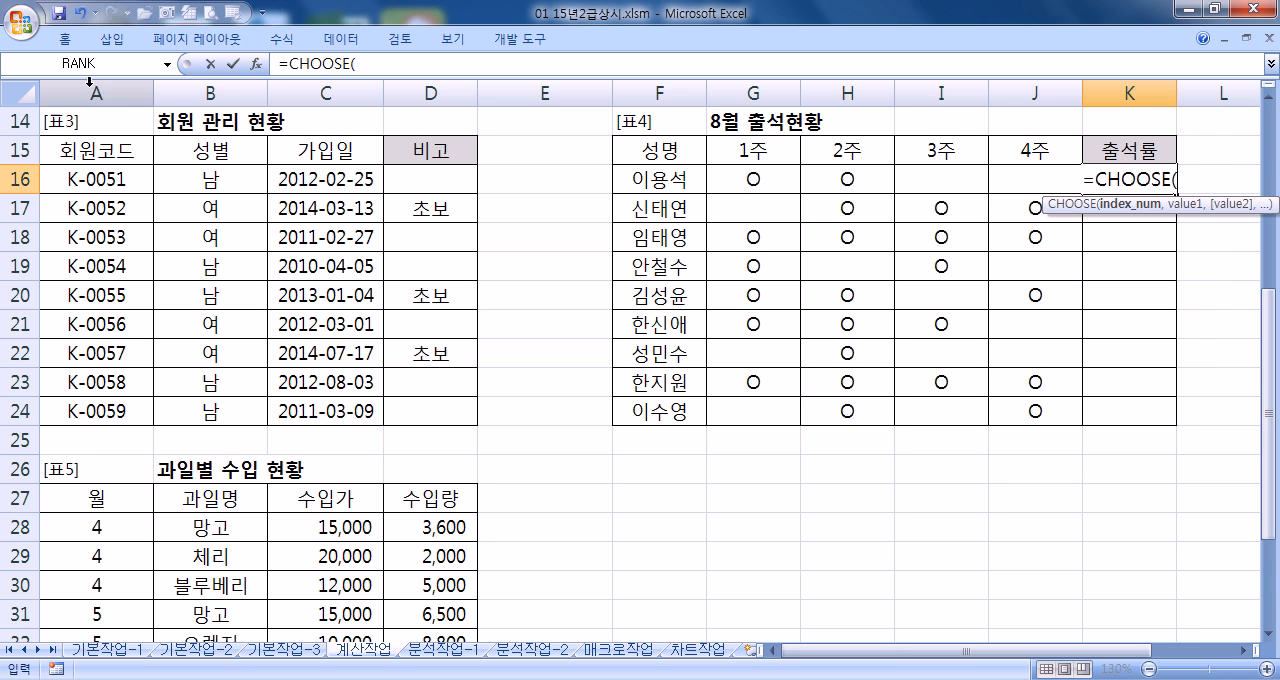
pyautogui.click(257, 64)
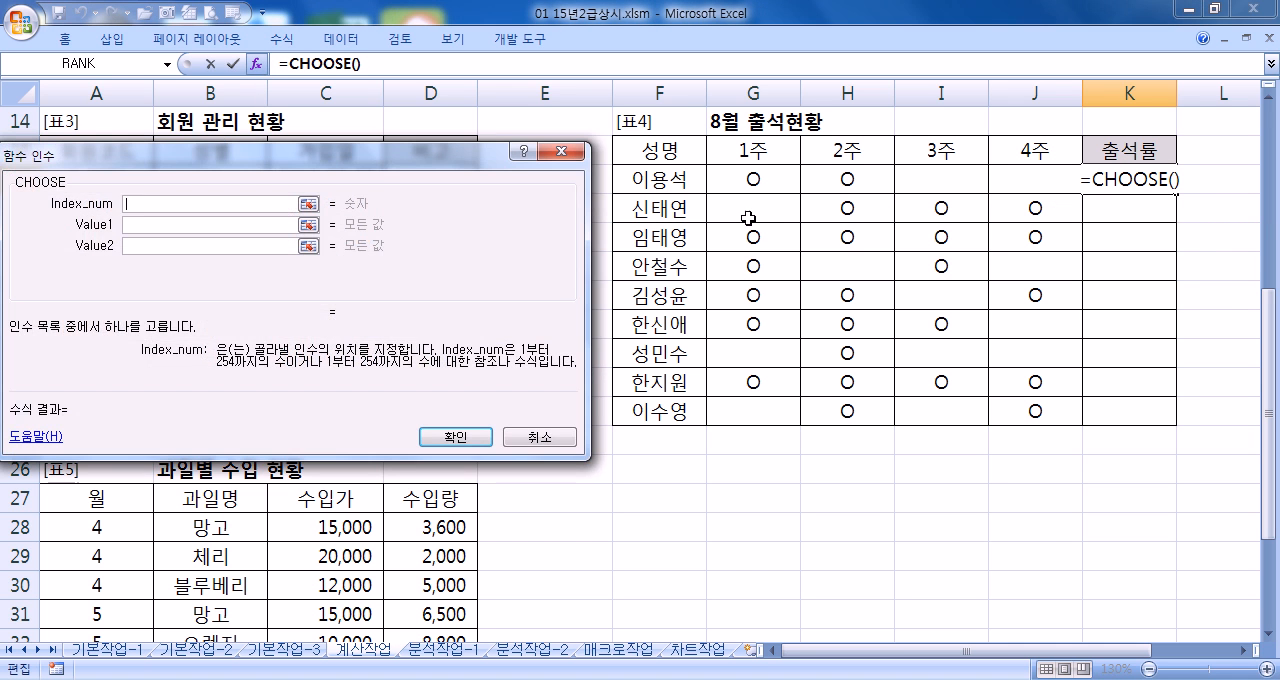
pyautogui.moveTo(386, 168); pyautogui.dragTo(729, 219)
# Set Value1 of the CHOOSE function to the quoted text "25%"
pyautogui.click(512, 289)
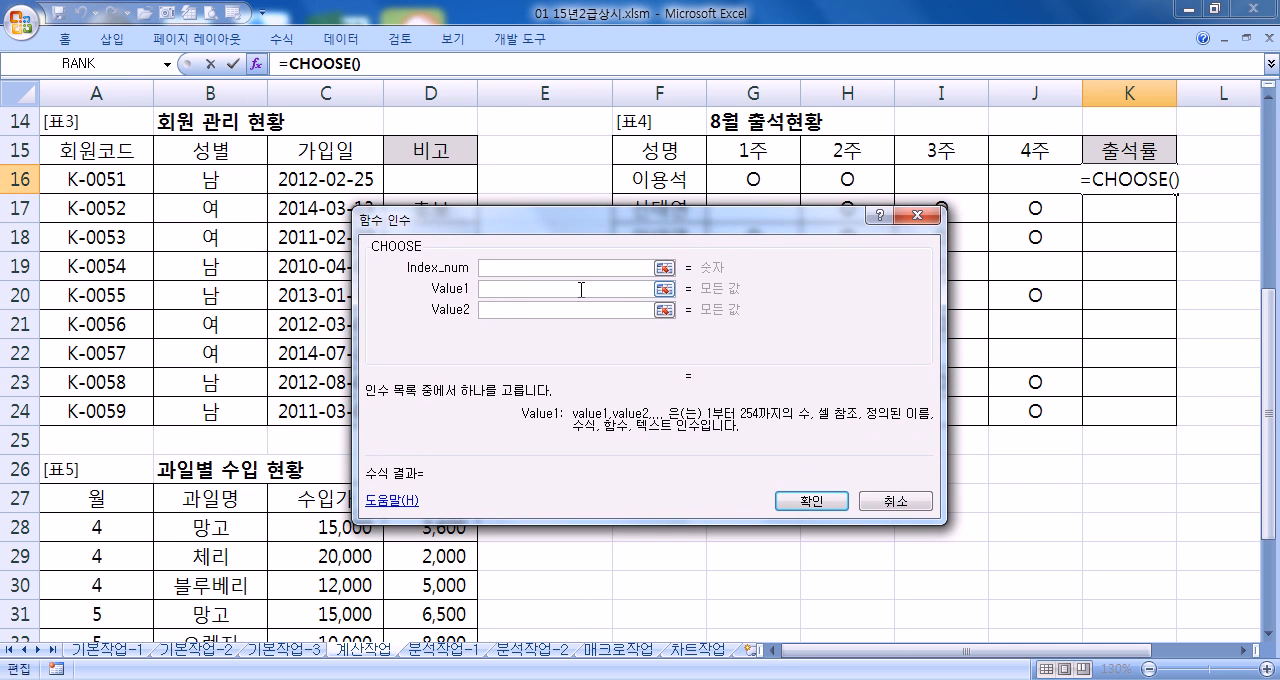
pyautogui.write('25%')
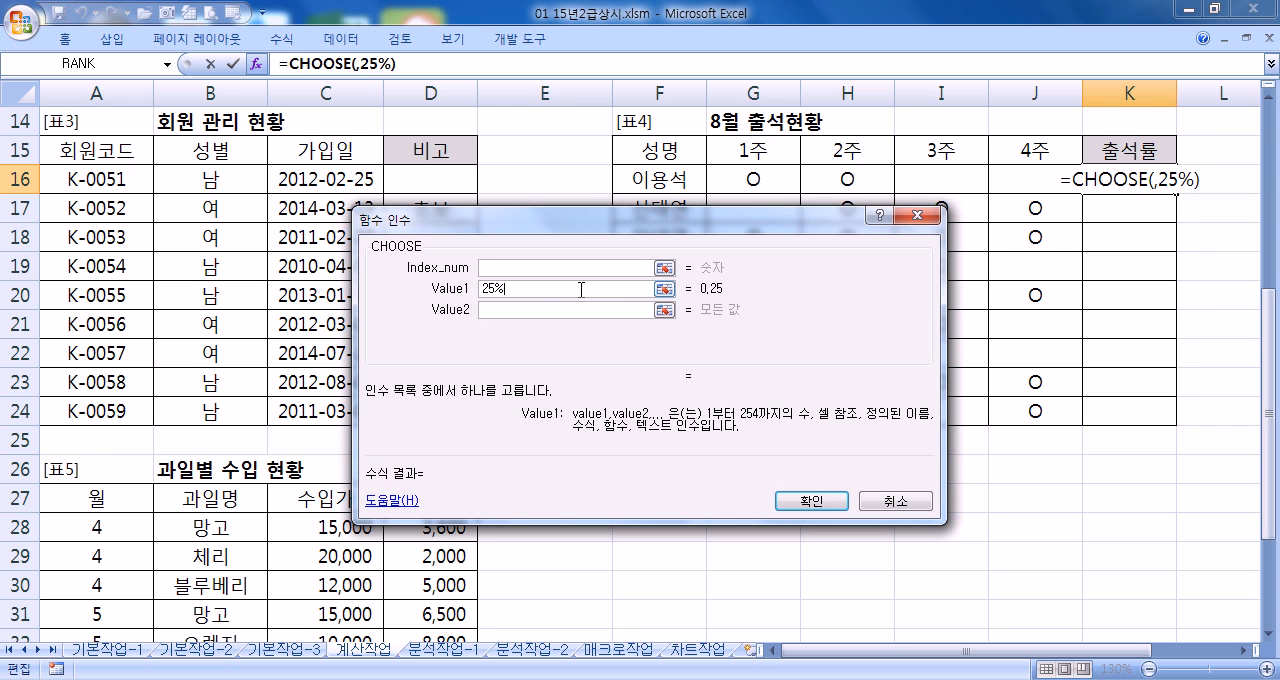
pyautogui.press('Tab')
pyautogui.hotkey('shift', 'Tab')
pyautogui.press('Home')
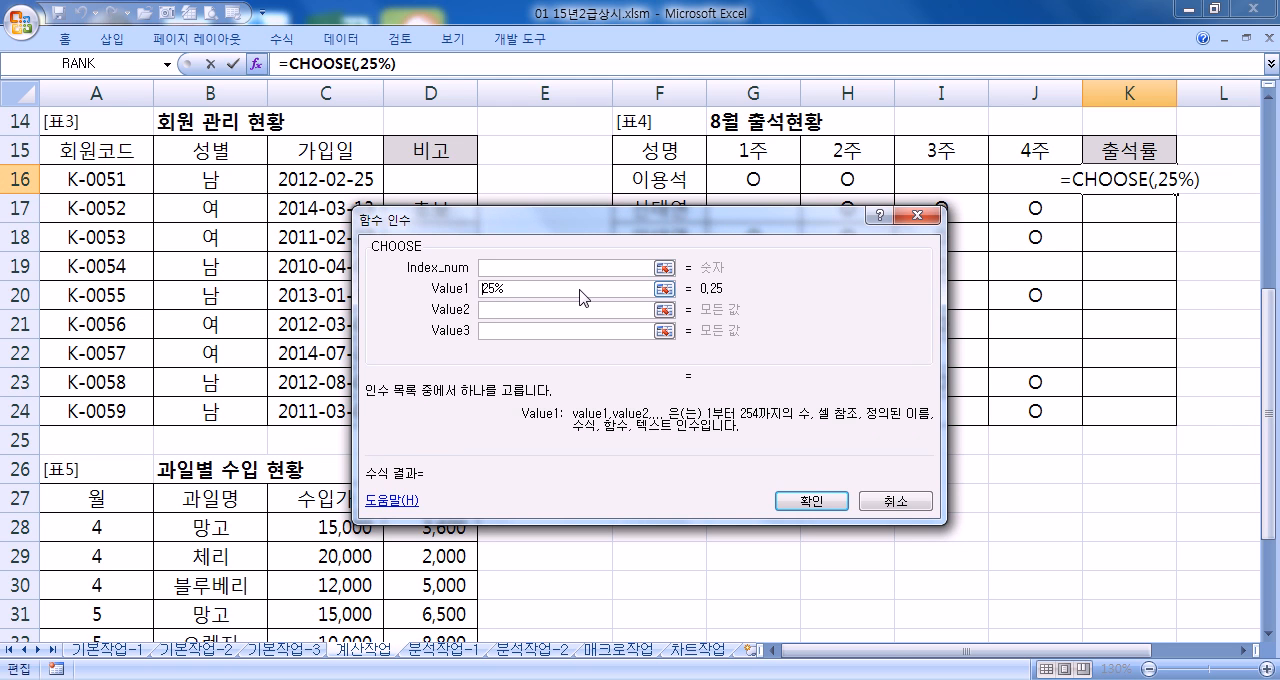
pyautogui.write('"')
pyautogui.press('End')
pyautogui.write('"')
pyautogui.press('Tab')
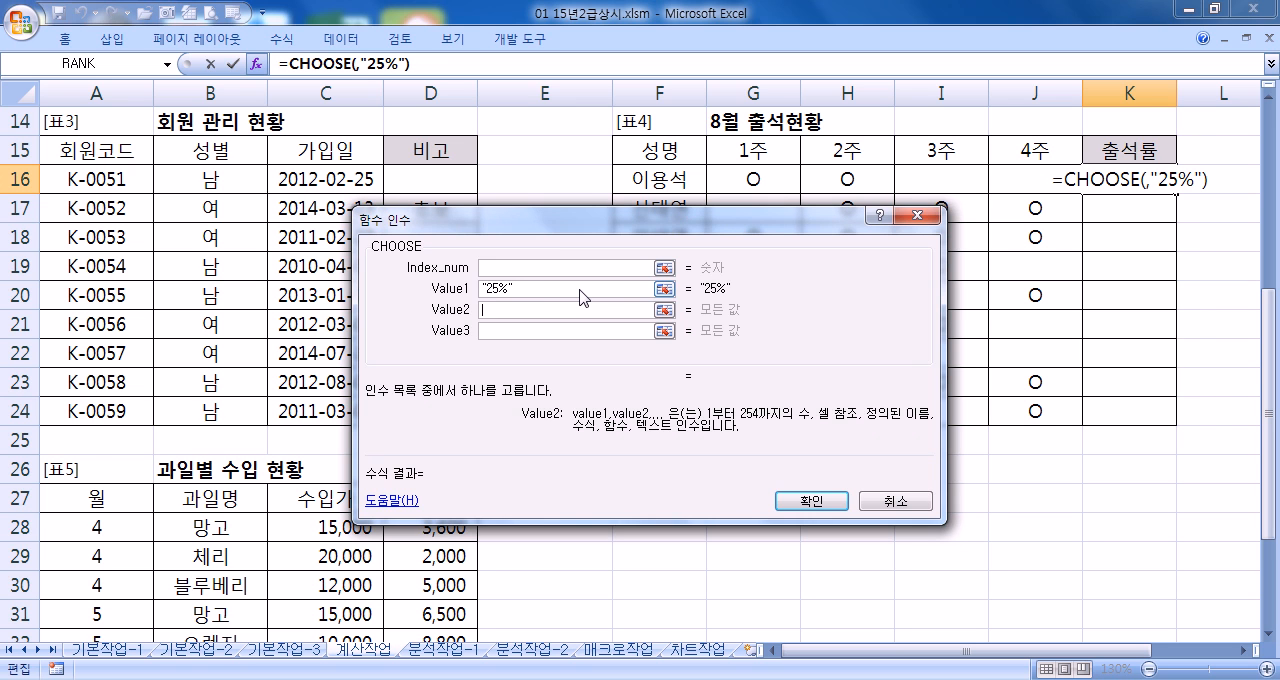
# Set Value2 of the CHOOSE function to the quoted text "50%"
pyautogui.write('50')
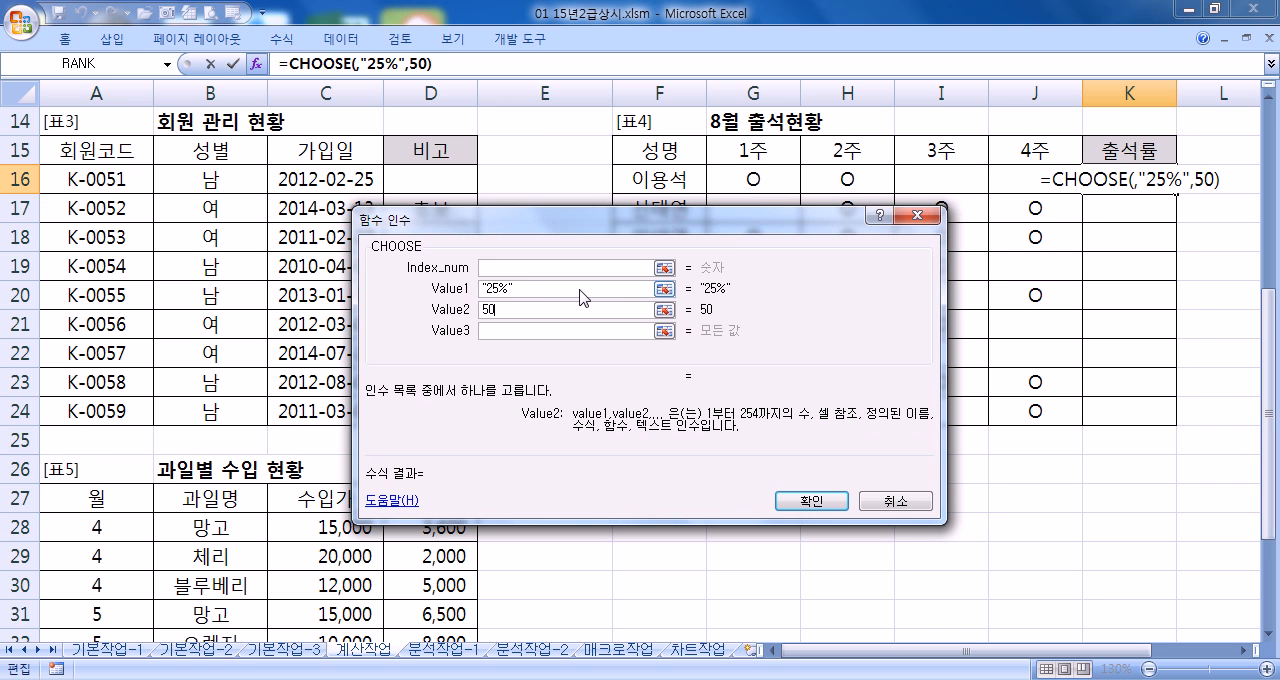
pyautogui.write('%')
pyautogui.press('Tab')
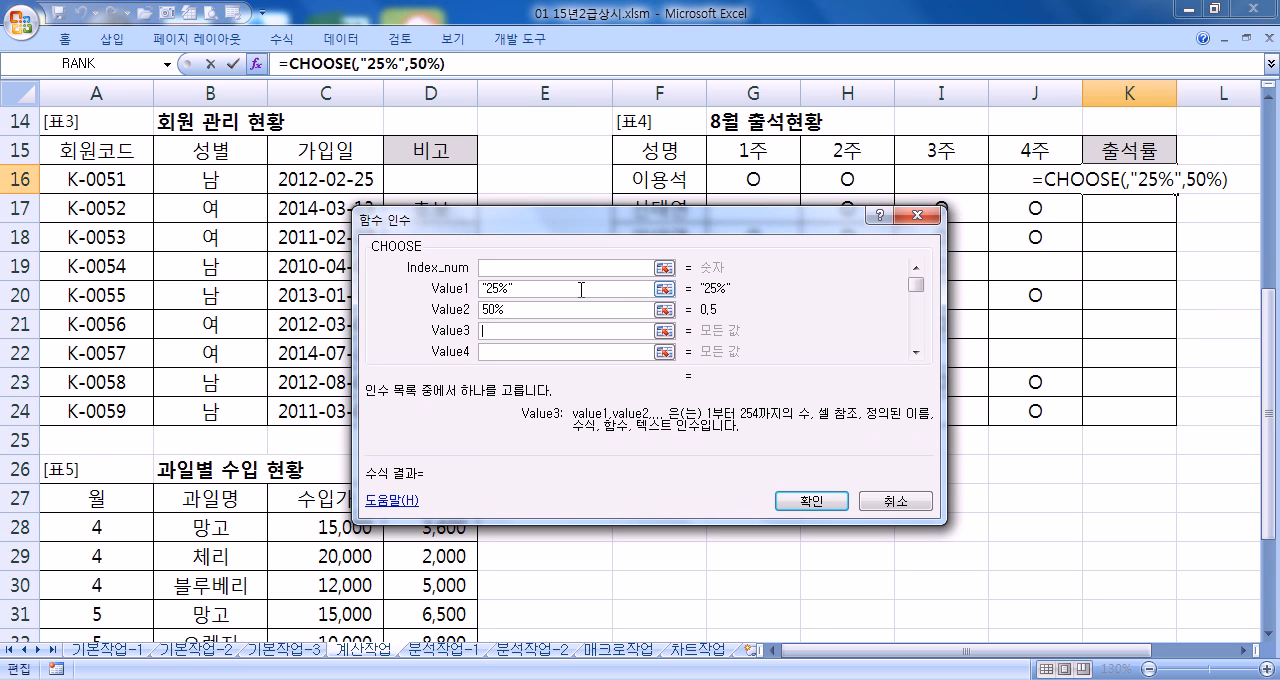
pyautogui.hotkey('shift', 'Tab')
pyautogui.press('Home')
pyautogui.write('"')
pyautogui.press('End')
pyautogui.write('"')
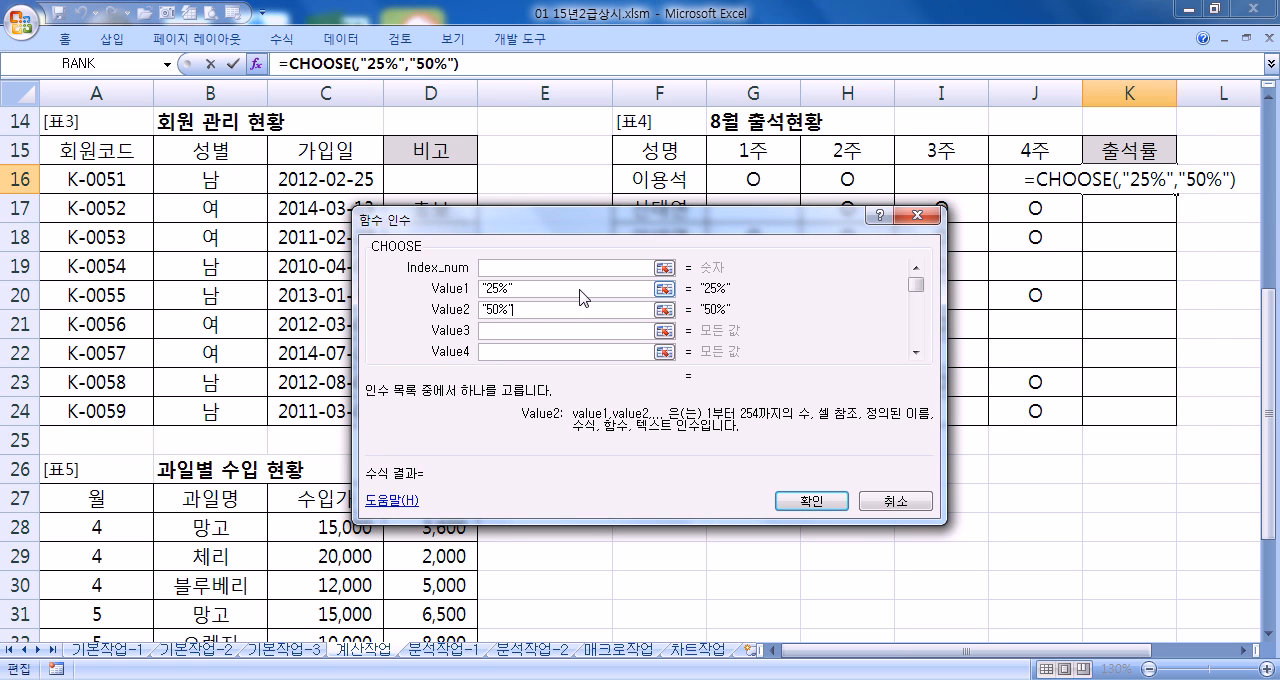
# Set Value3 of the CHOOSE function to "75%" and Value4 to "100%", both as quoted text
pyautogui.press('Tab')
pyautogui.write('75%')
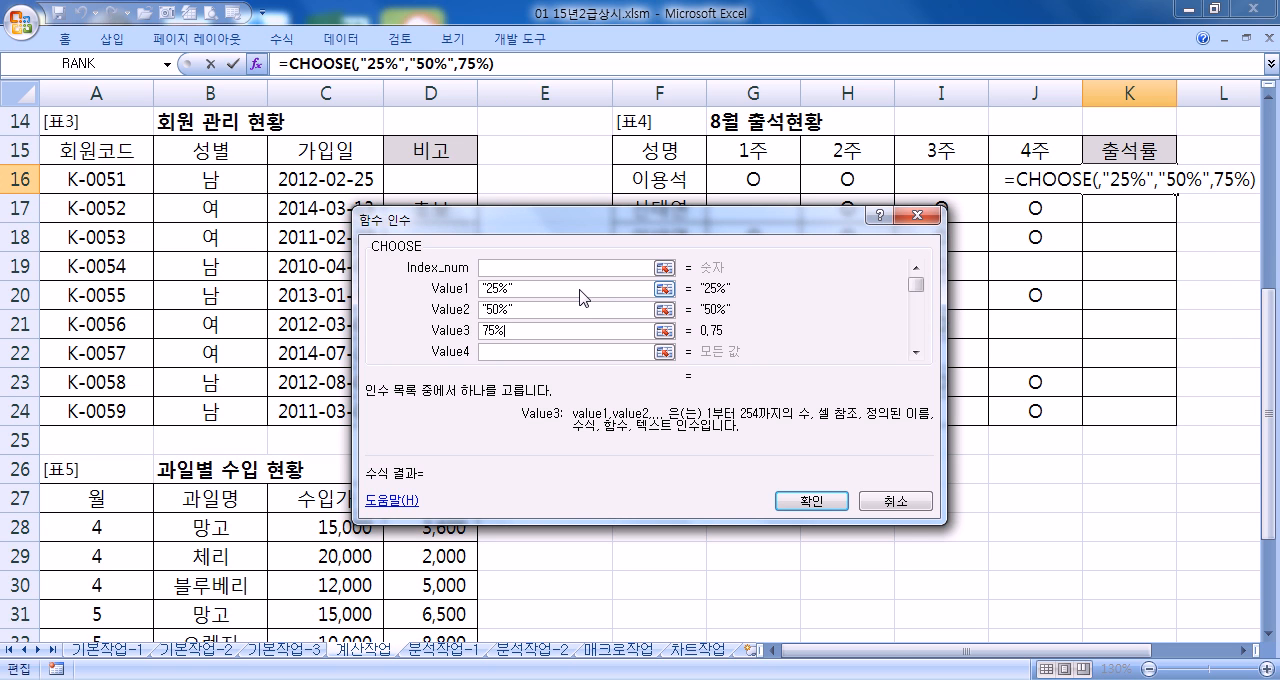
pyautogui.write(';')
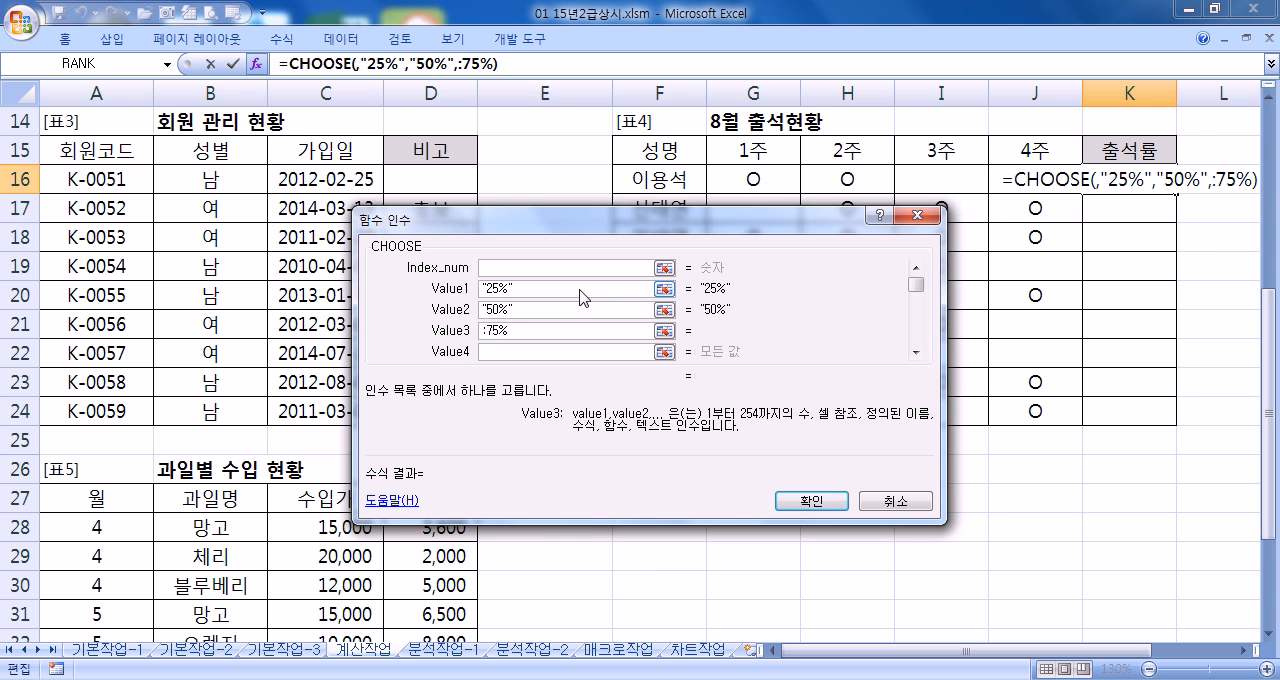
pyautogui.press('BackSpace')
pyautogui.press('Tab')
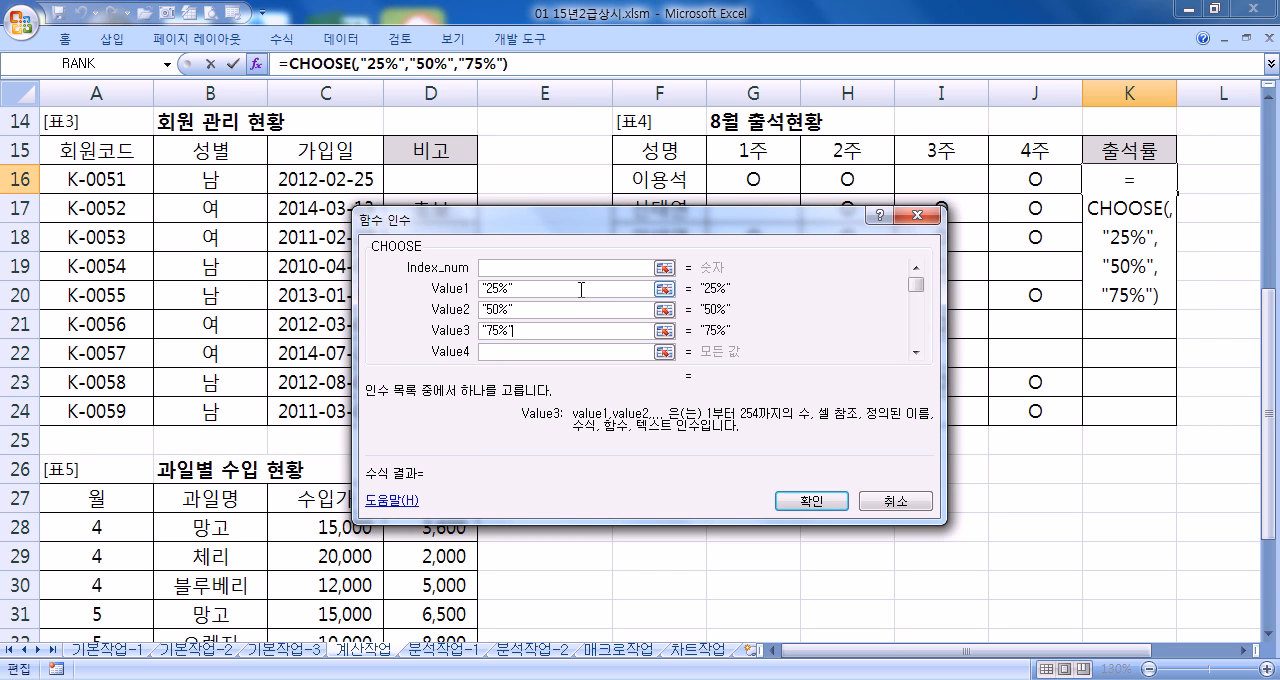
pyautogui.write('"100%"')
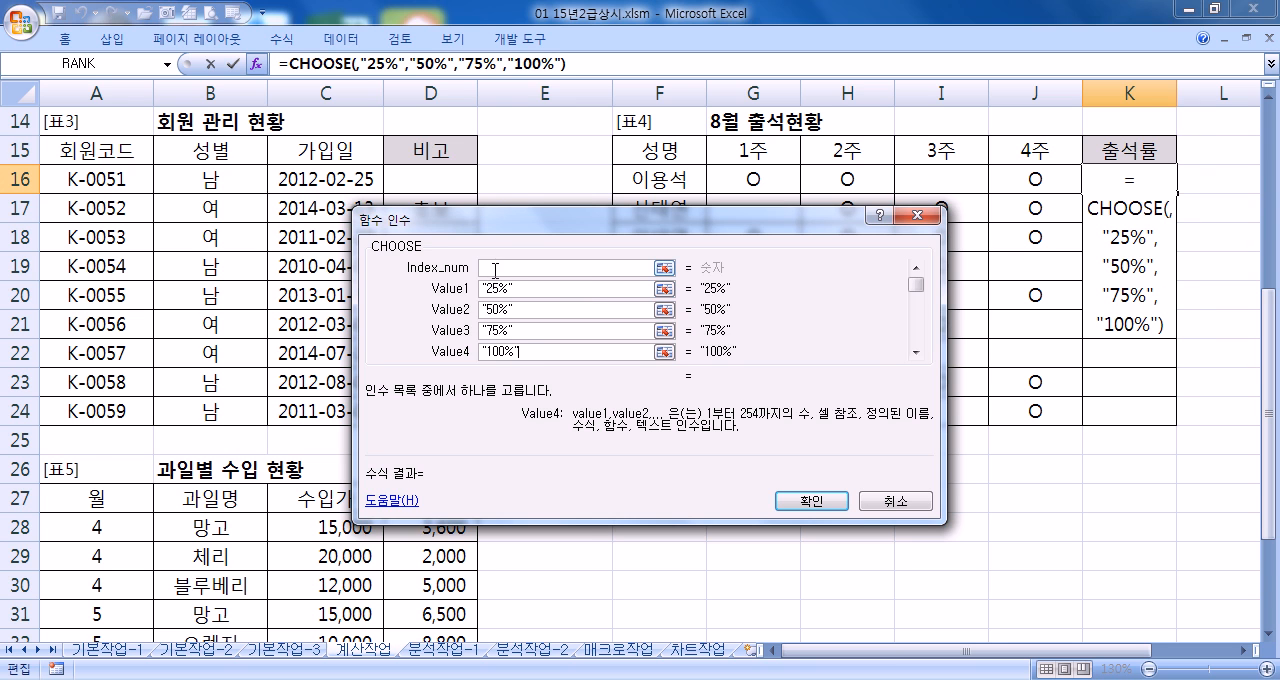
# Nest the COUNTA function in the Index_num argument of CHOOSE, choosing it from the list of all functions
pyautogui.click(500, 268)
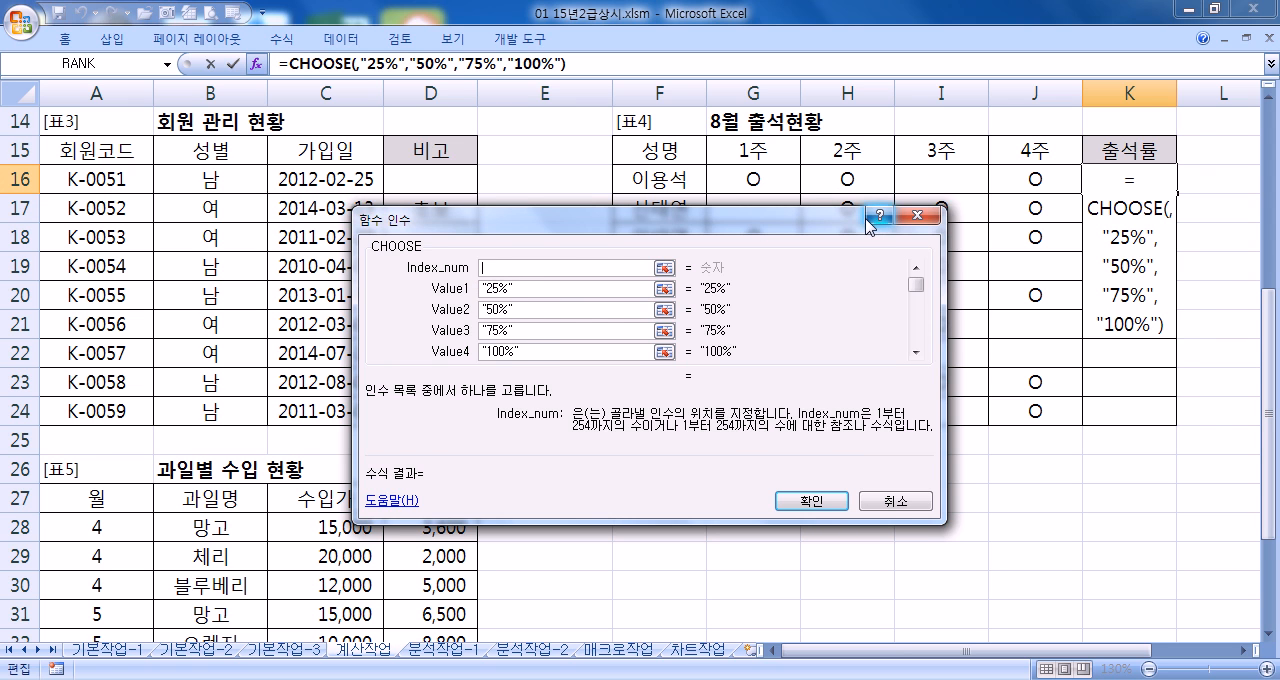
pyautogui.moveTo(791, 221); pyautogui.dragTo(930, 213)
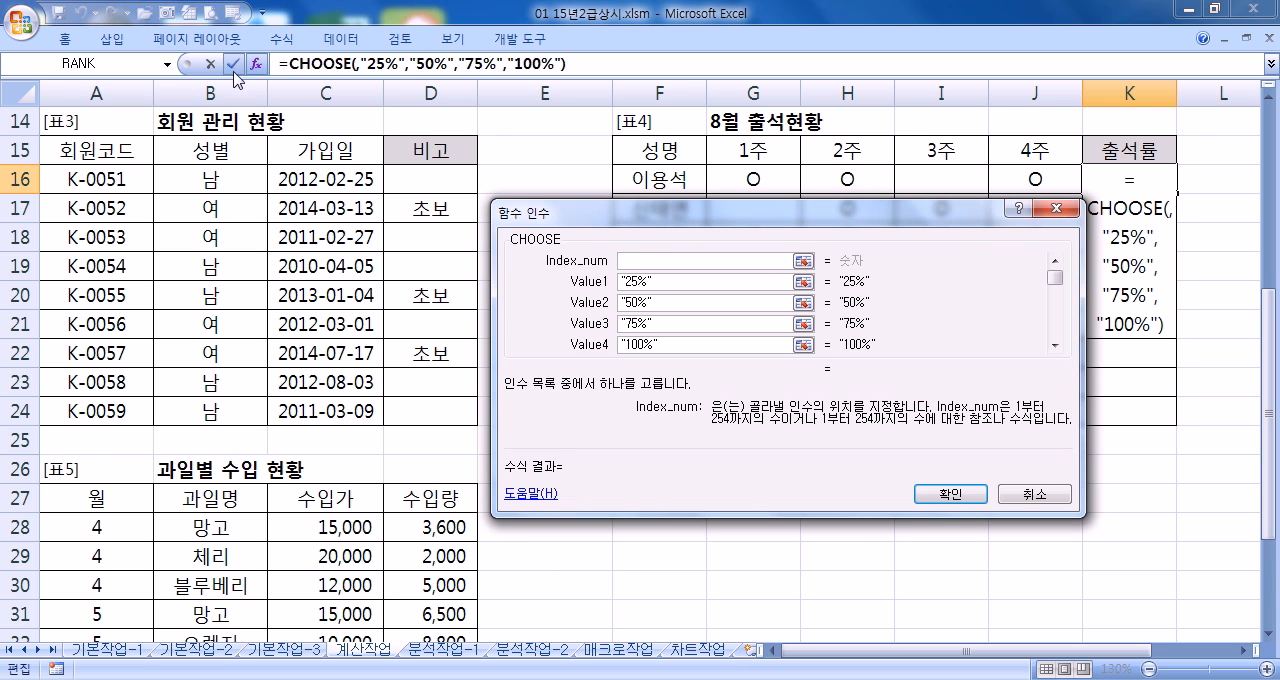
pyautogui.click(167, 64)
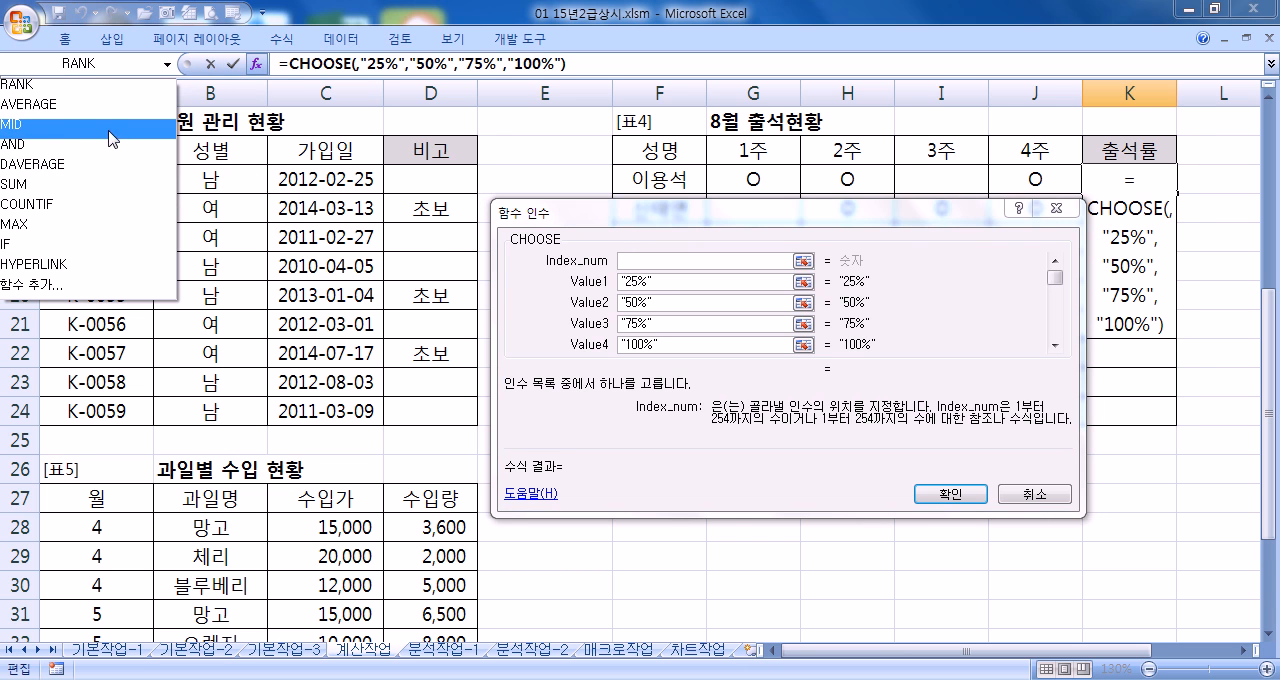
pyautogui.click(63, 294)
pyautogui.click(749, 272)
pyautogui.press('c')
pyautogui.scroll(-3, 775, 310)
pyautogui.scroll(-3, 773, 308)
pyautogui.click(720, 327)
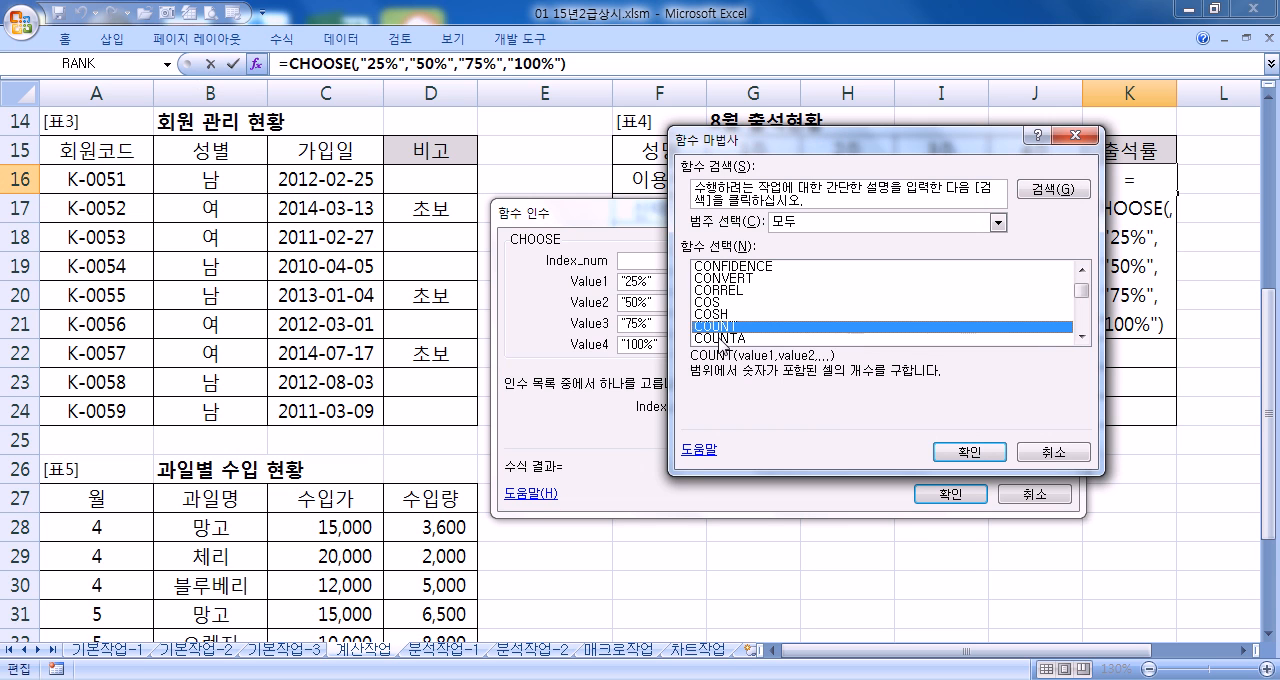
pyautogui.click(720, 338)
pyautogui.click(957, 450)
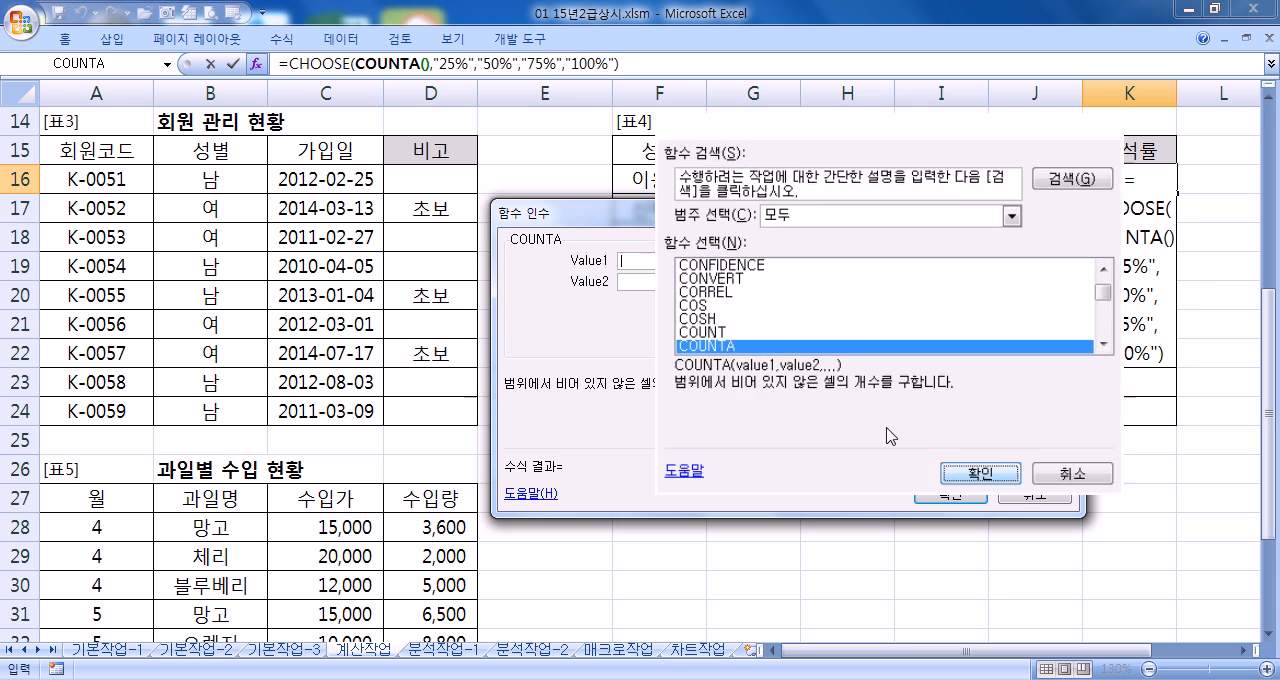
# Set COUNTA's Value1 to the range G16:J16 and return to the arguments of the outer CHOOSE function
pyautogui.moveTo(734, 176); pyautogui.dragTo(1018, 171)
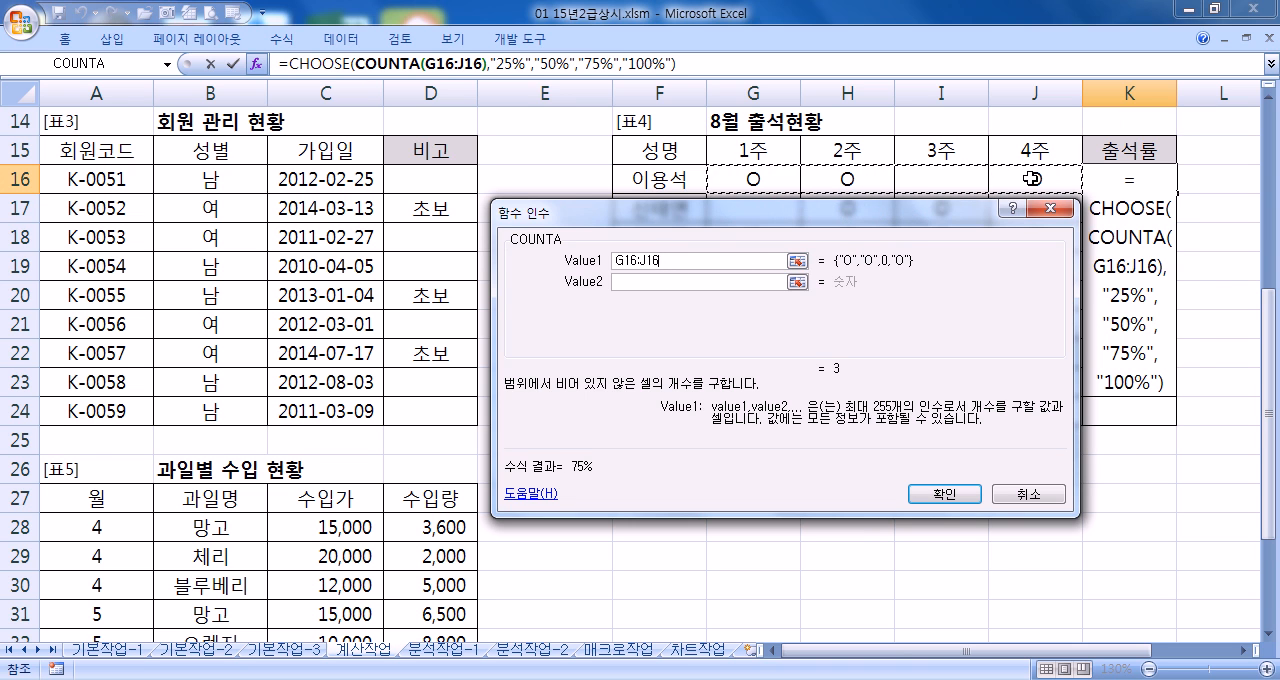
pyautogui.click(310, 63)
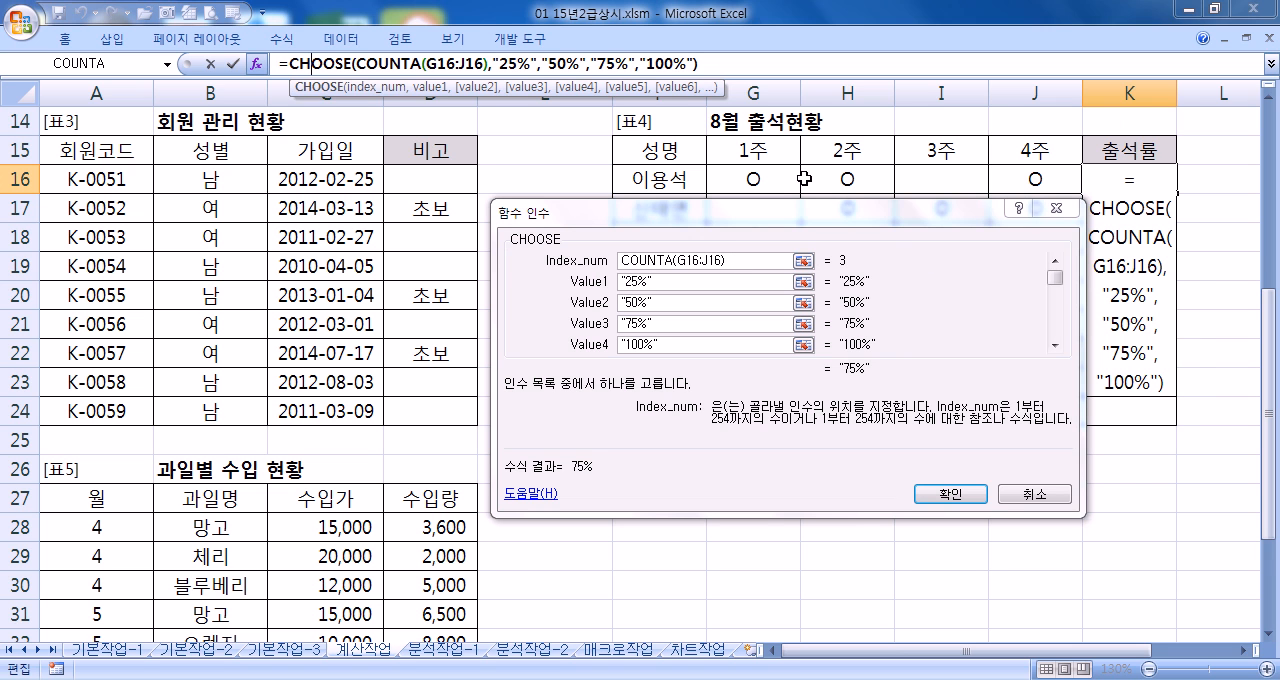
pyautogui.moveTo(868, 215); pyautogui.dragTo(880, 398)
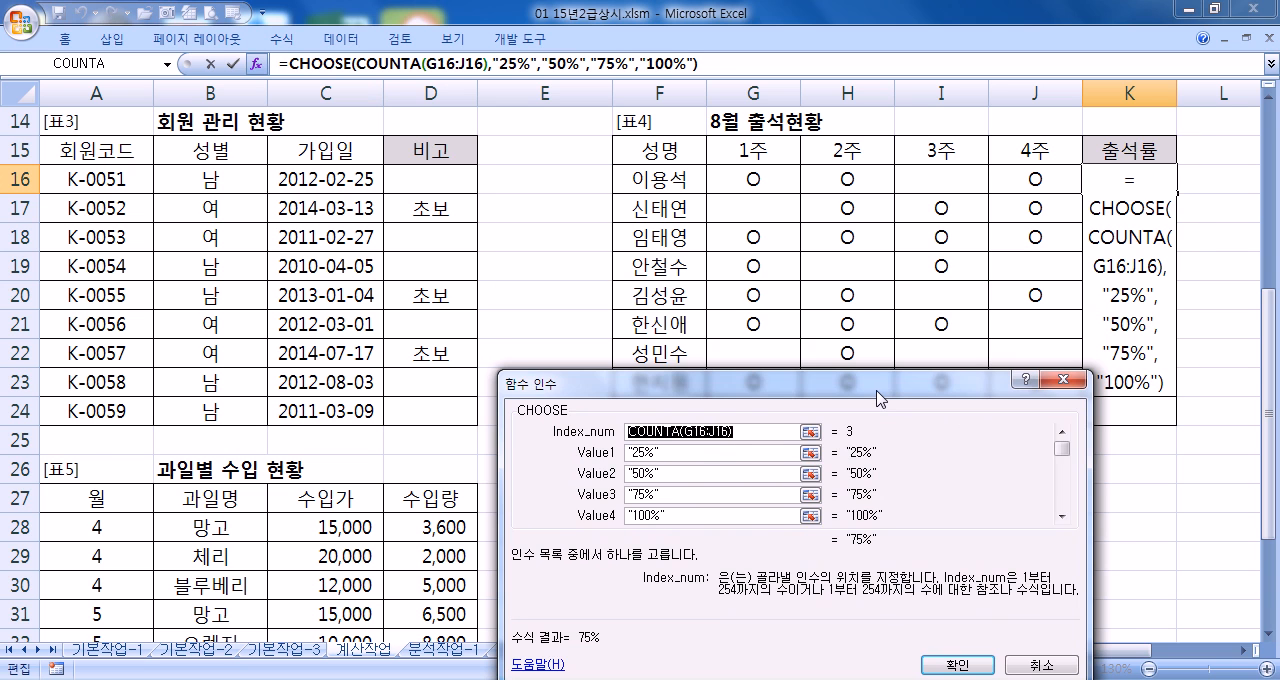
# Accept the CHOOSE and COUNTA formula in K16 and fill it down through K24
pyautogui.moveTo(876, 398); pyautogui.dragTo(886, 220)
pyautogui.click(743, 258)
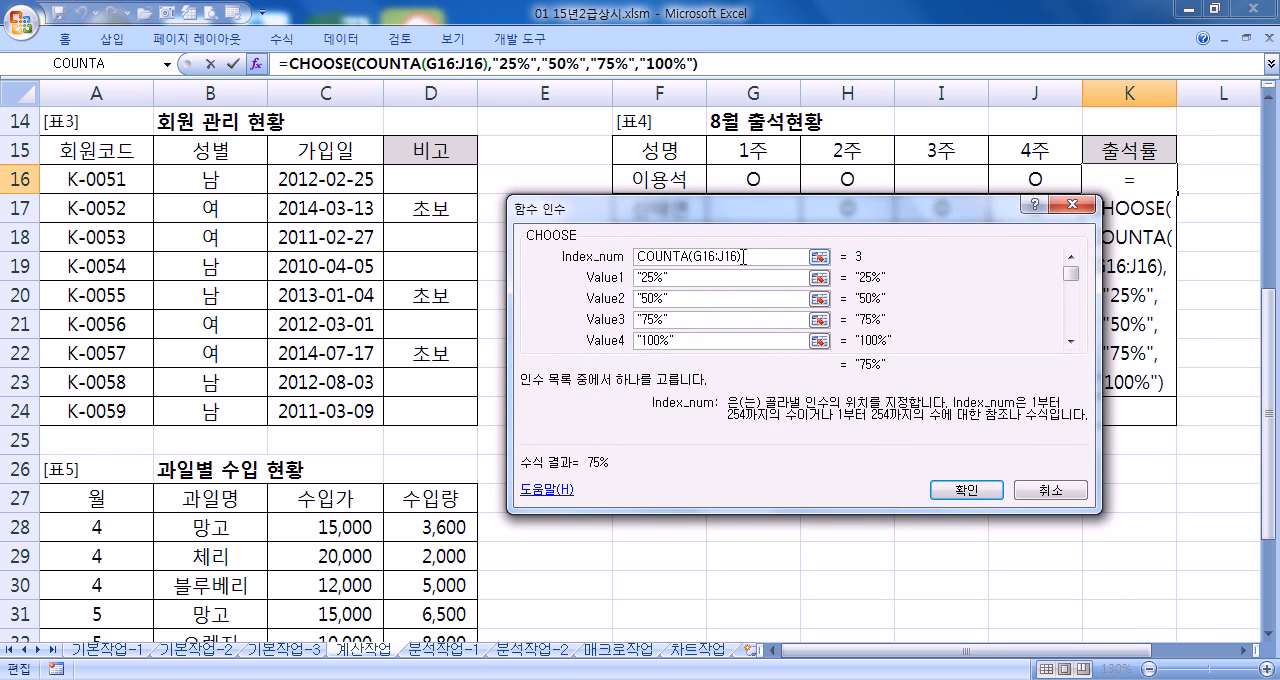
pyautogui.moveTo(756, 257); pyautogui.dragTo(619, 260)
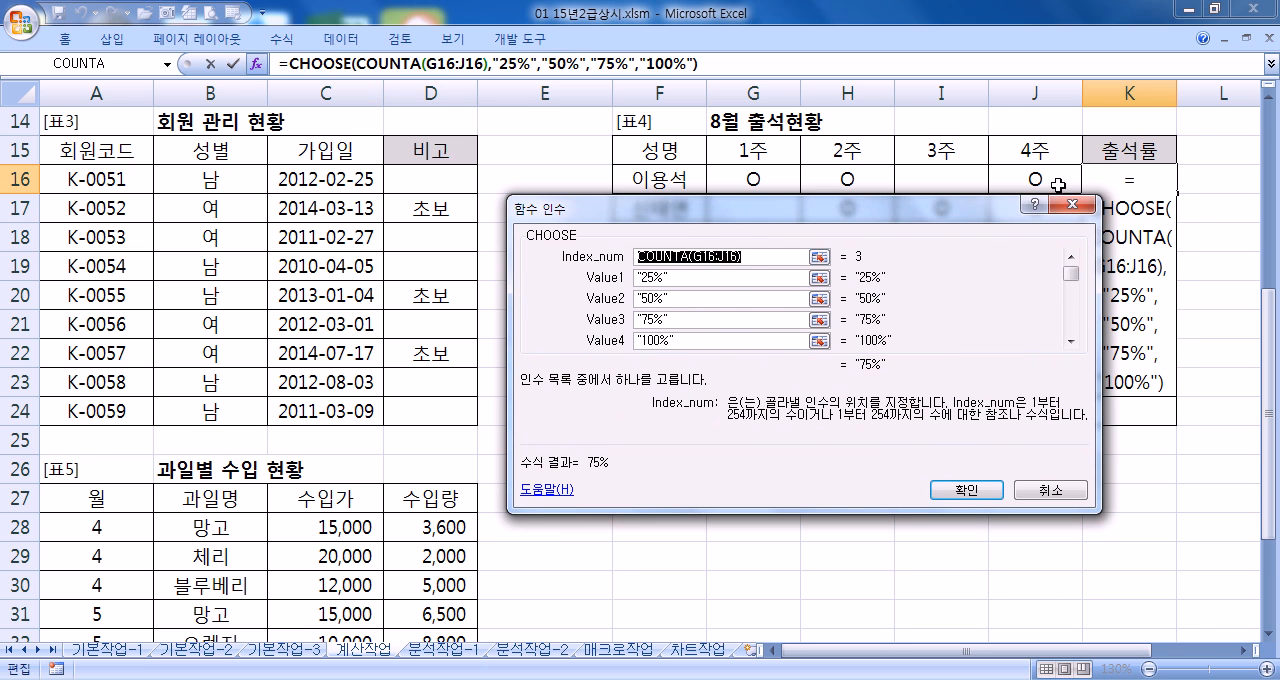
pyautogui.moveTo(856, 229); pyautogui.dragTo(823, 235)
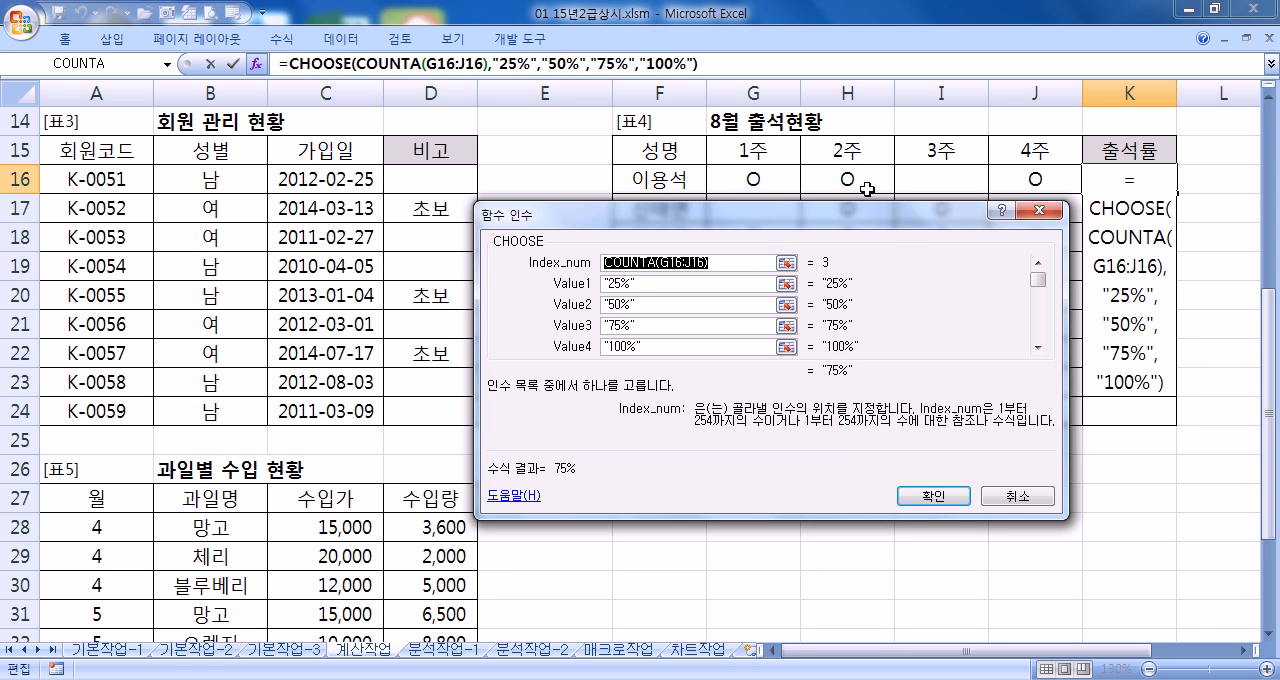
pyautogui.click(906, 494)
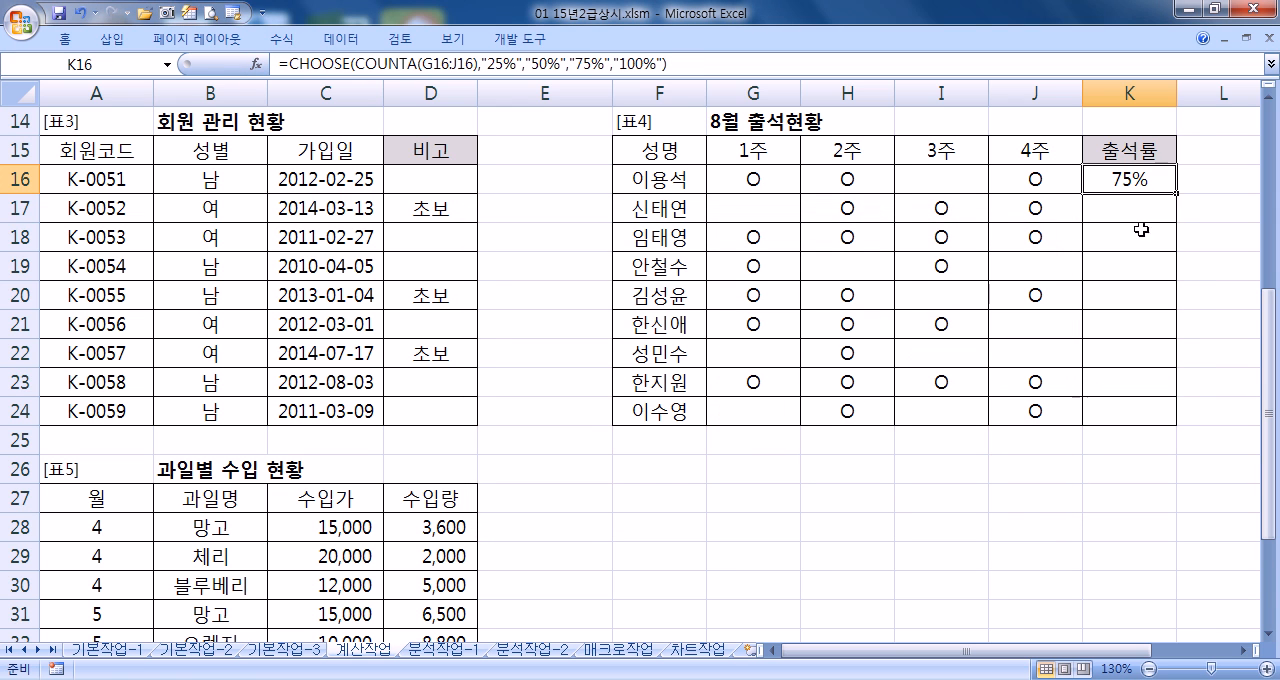
pyautogui.moveTo(1177, 197); pyautogui.dragTo(1172, 422)
# Copy the whole formula text of K16 and paste it into Notepad below the IF formula
pyautogui.click(1095, 184)
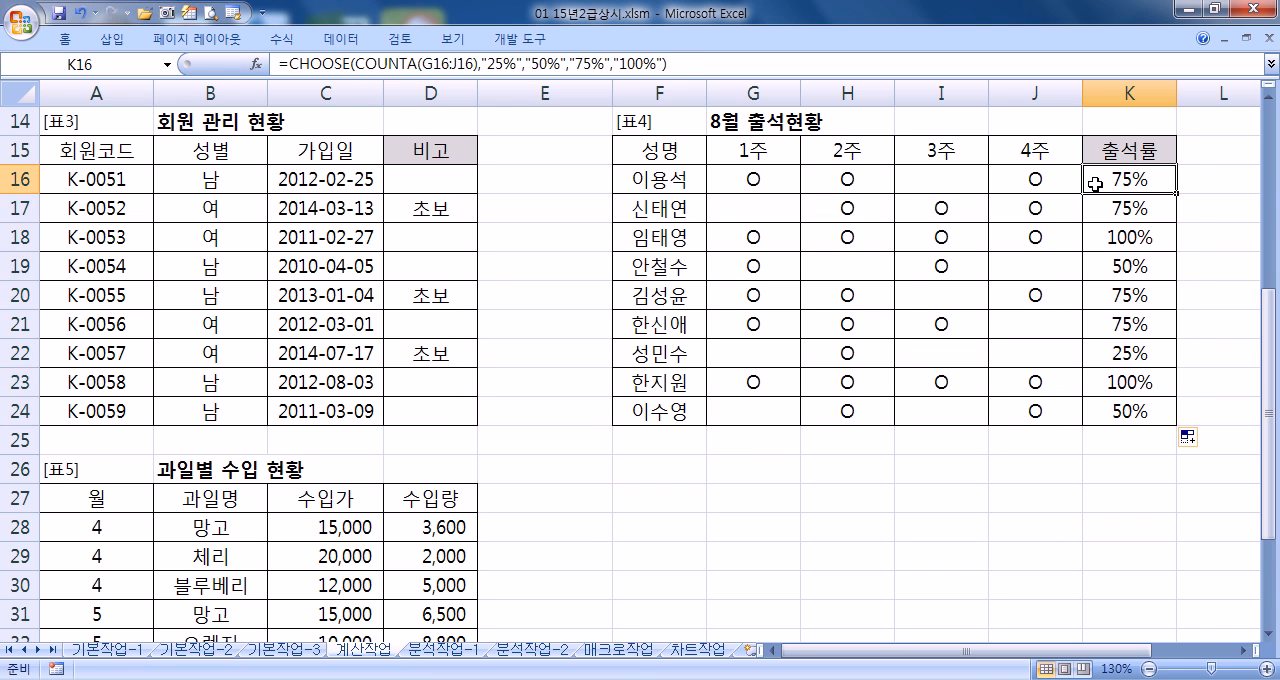
pyautogui.click(666, 63)
pyautogui.moveTo(666, 63); pyautogui.dragTo(280, 63)
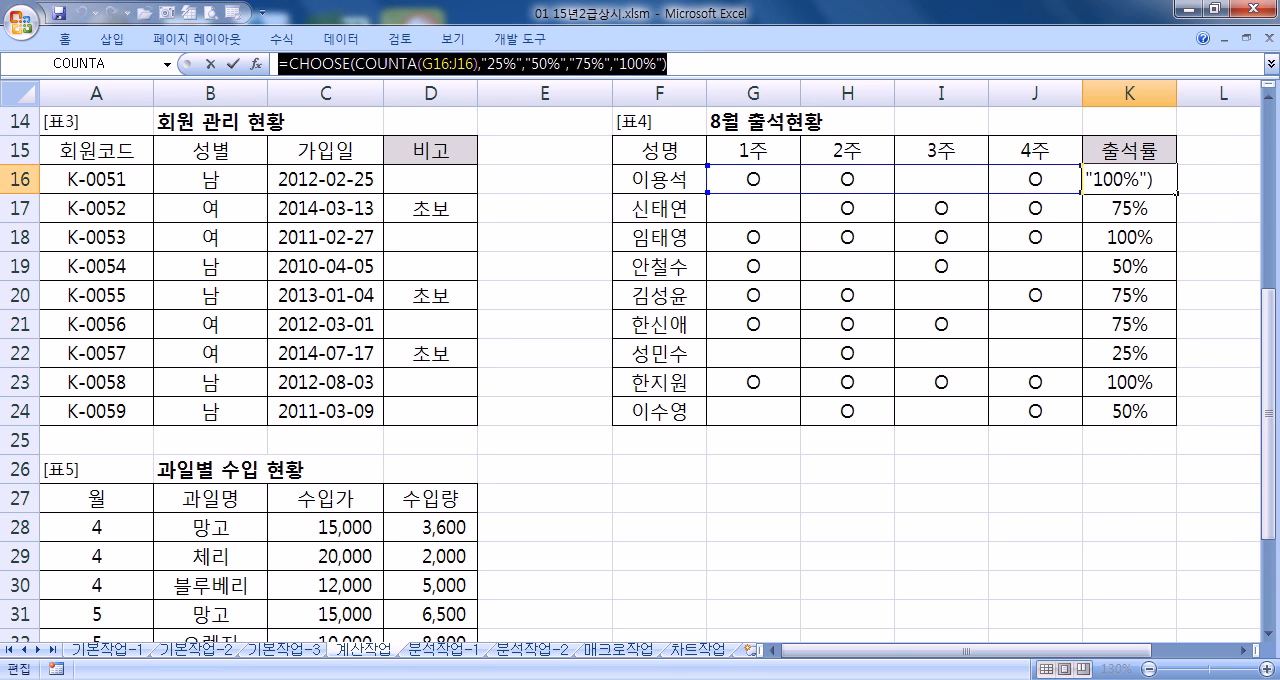
pyautogui.hotkey('ctrl', 'c')
pyautogui.hotkey('alt', 'Tab')
pyautogui.hotkey('ctrl', 'v')
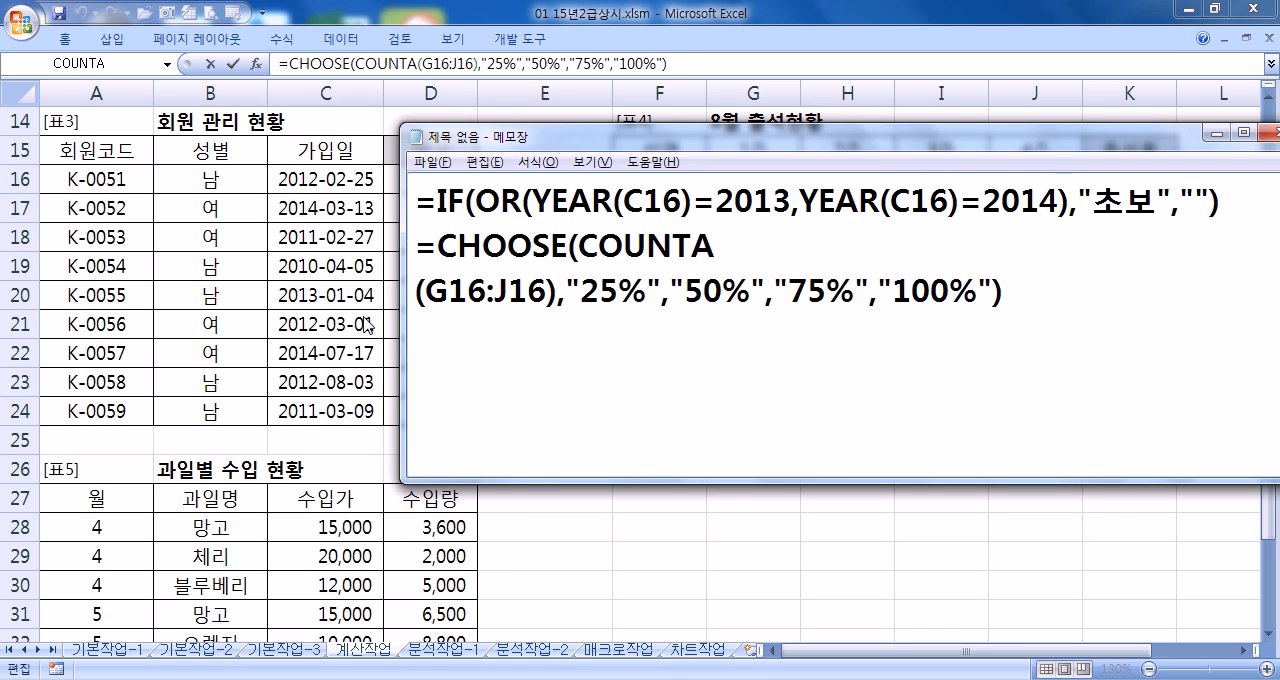
# Resize and reposition the Notepad window so the CHOOSE formula fits on a single line
pyautogui.moveTo(401, 320); pyautogui.dragTo(358, 320)
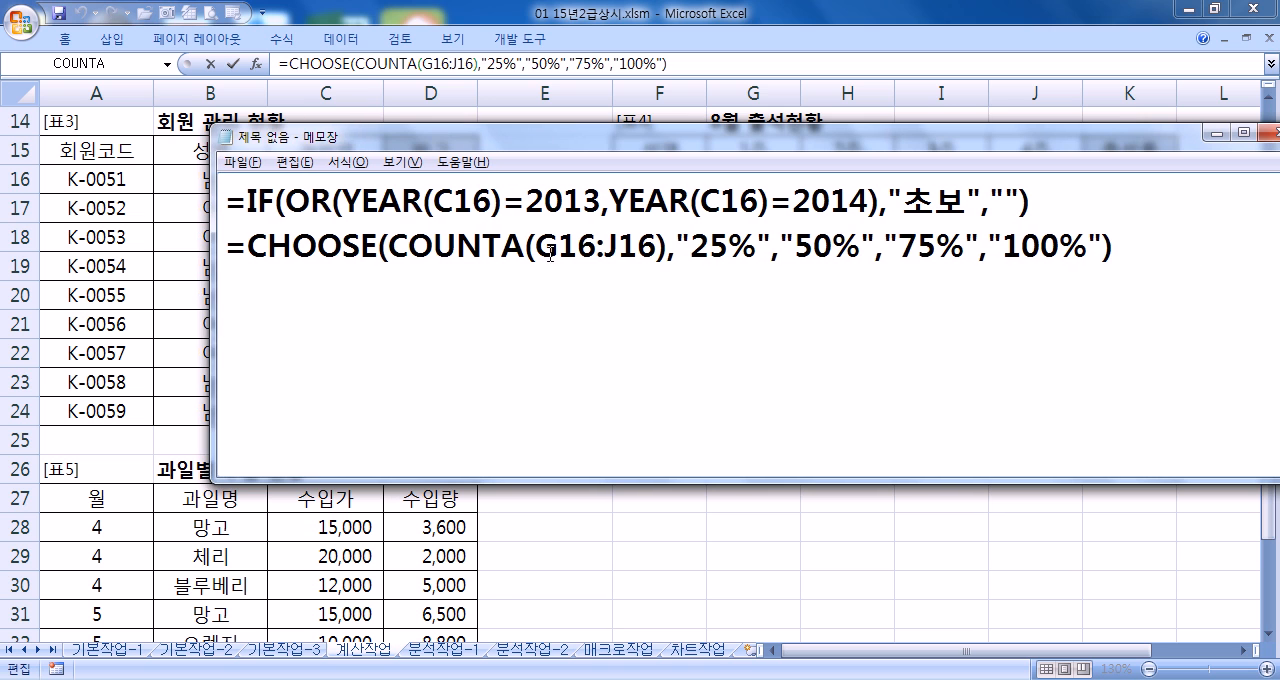
pyautogui.moveTo(606, 140); pyautogui.dragTo(560, 148)
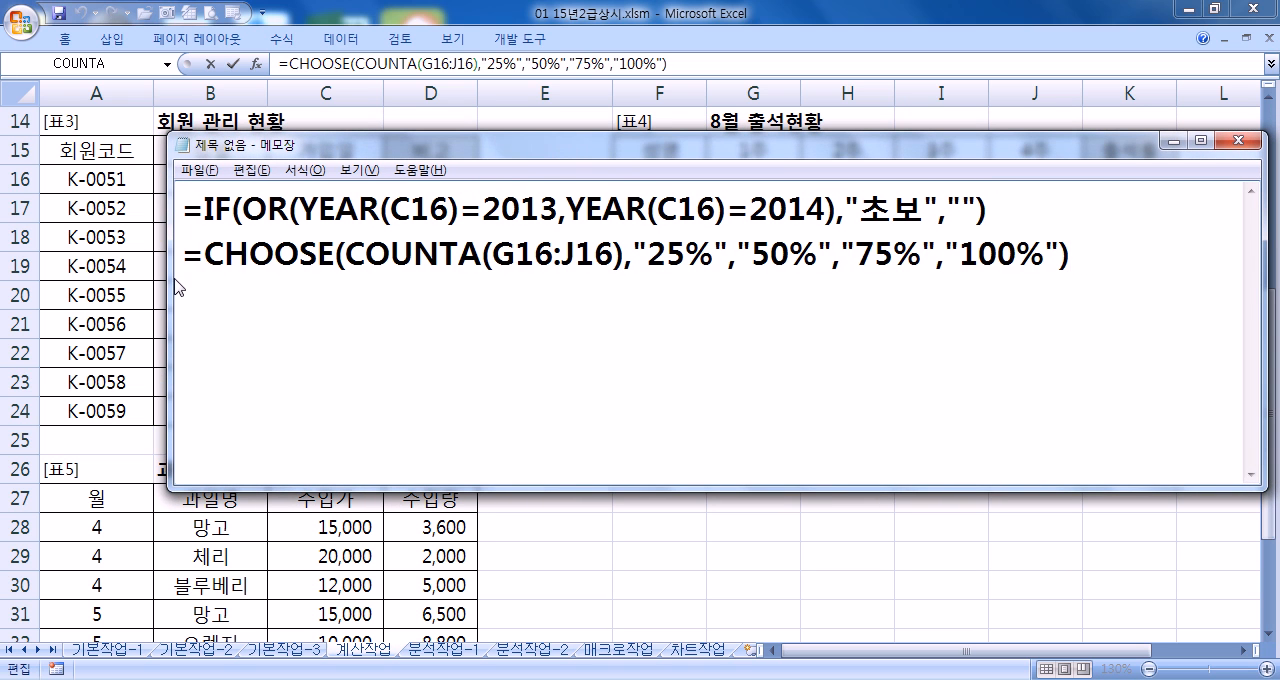
pyautogui.moveTo(168, 281); pyautogui.dragTo(310, 281)
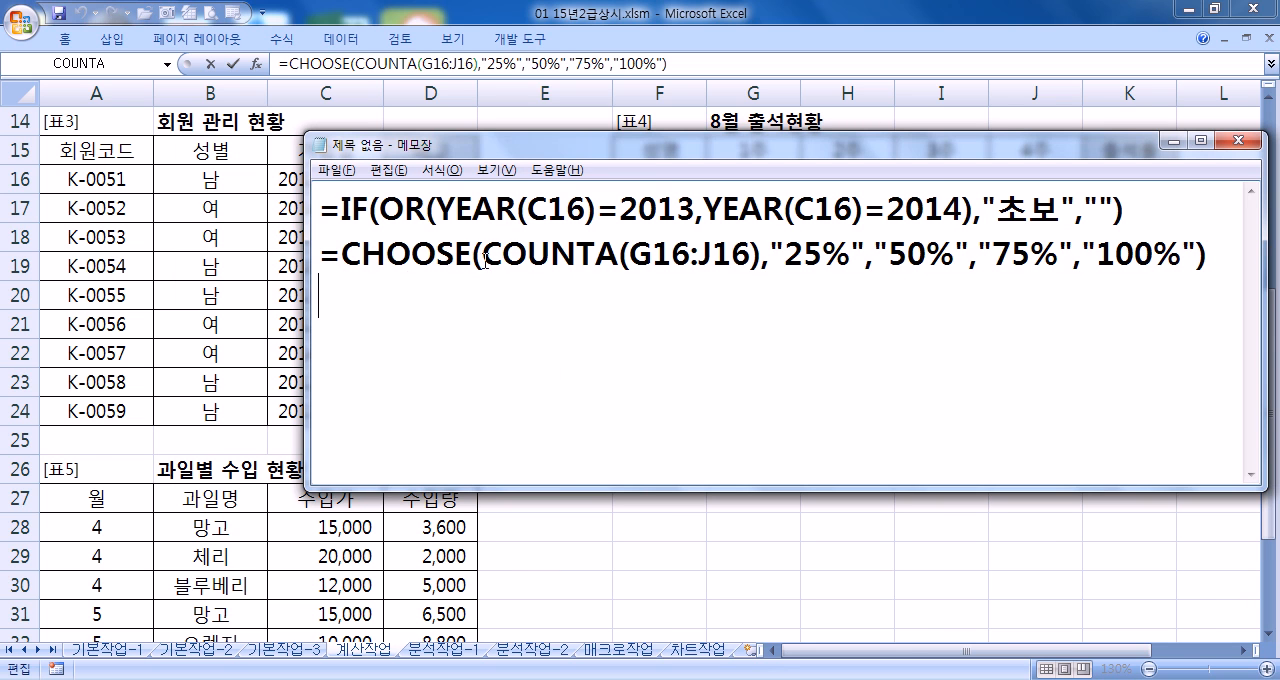
# Highlight COUNTA(G16:J16) in the pasted formula, and return to Excel to close the editing of K16
pyautogui.moveTo(482, 258); pyautogui.dragTo(764, 258)
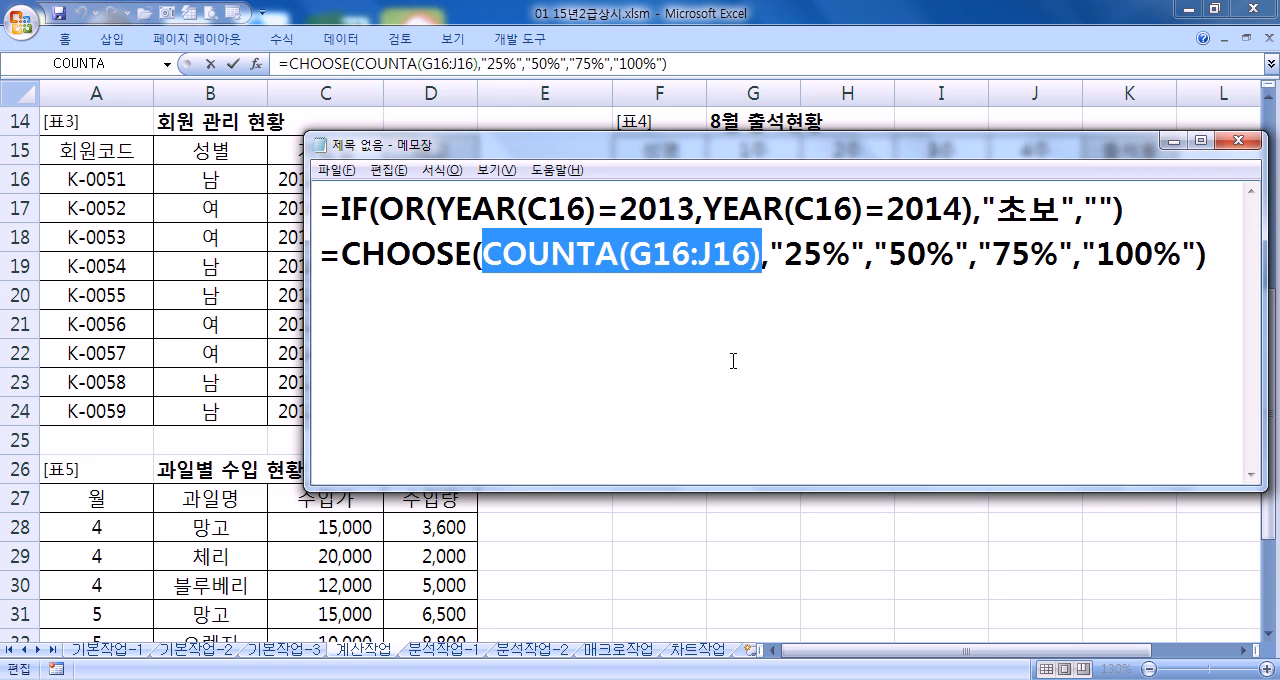
pyautogui.click(733, 361)
pyautogui.hotkey('alt', 'Tab')
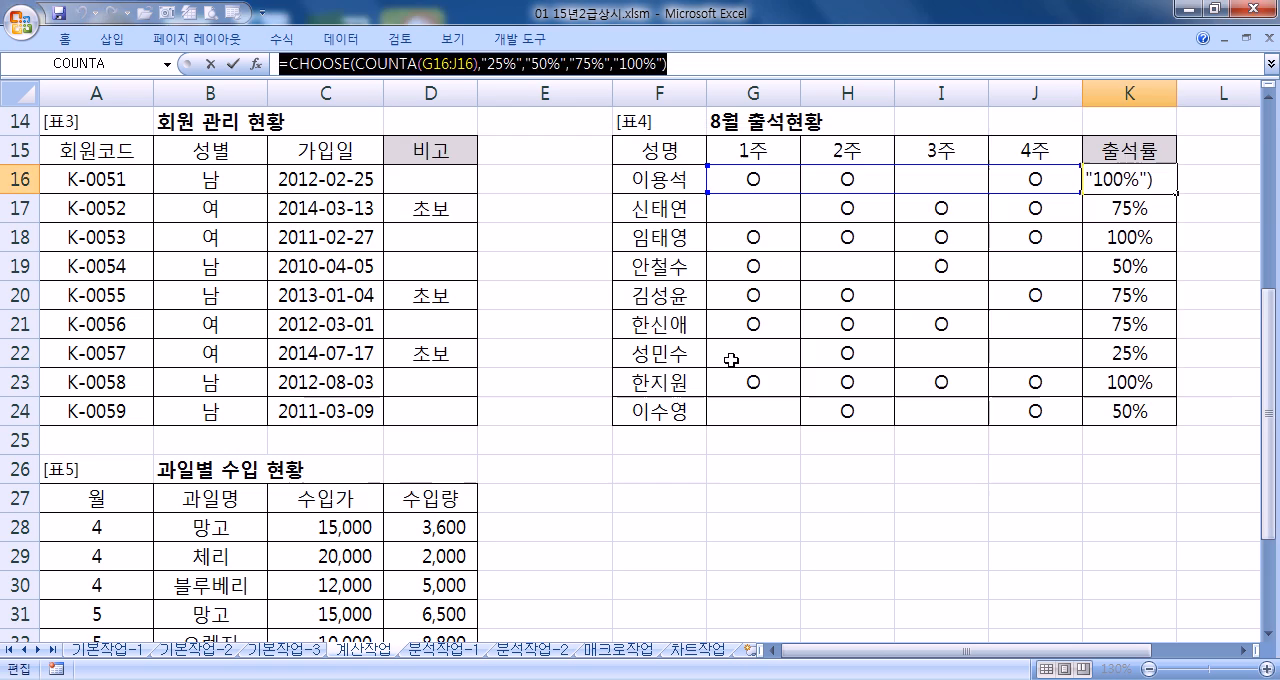
pyautogui.hotkey('ctrl', 'Return')
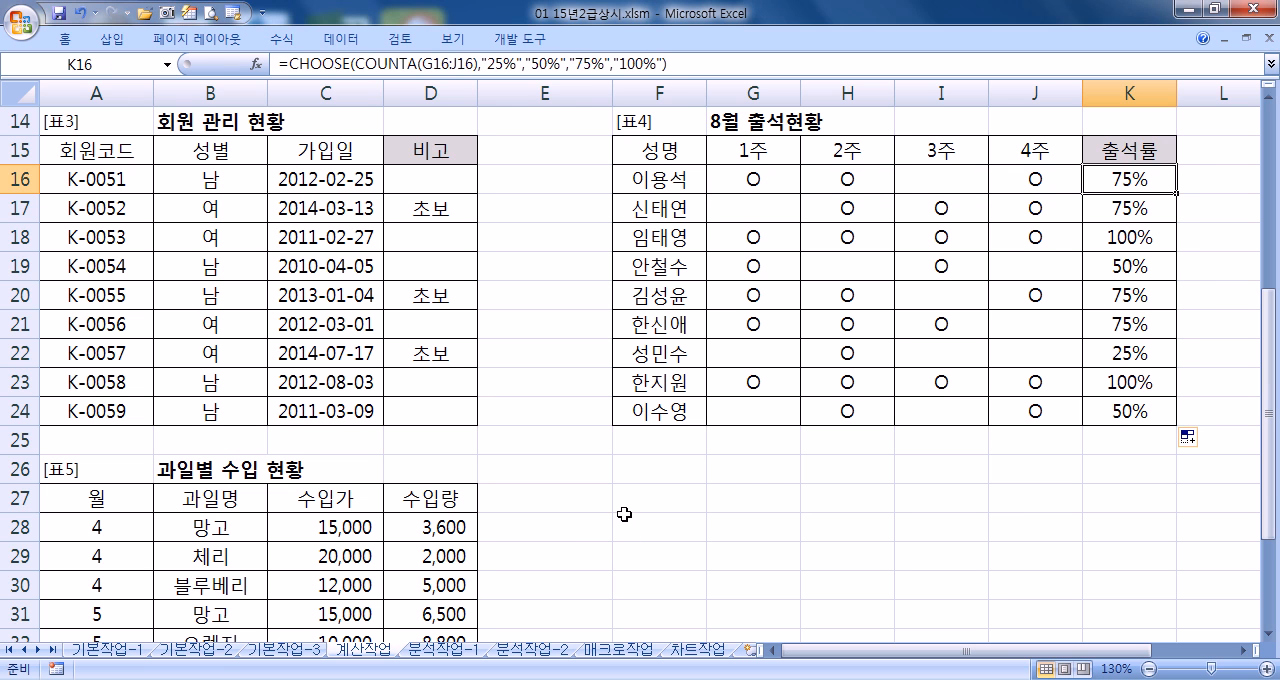
# Start a DCOUNT formula in D37 of [표5], with A27:D36 as the database range
pyautogui.press('Home')
pyautogui.scroll(-3, 525, 494)
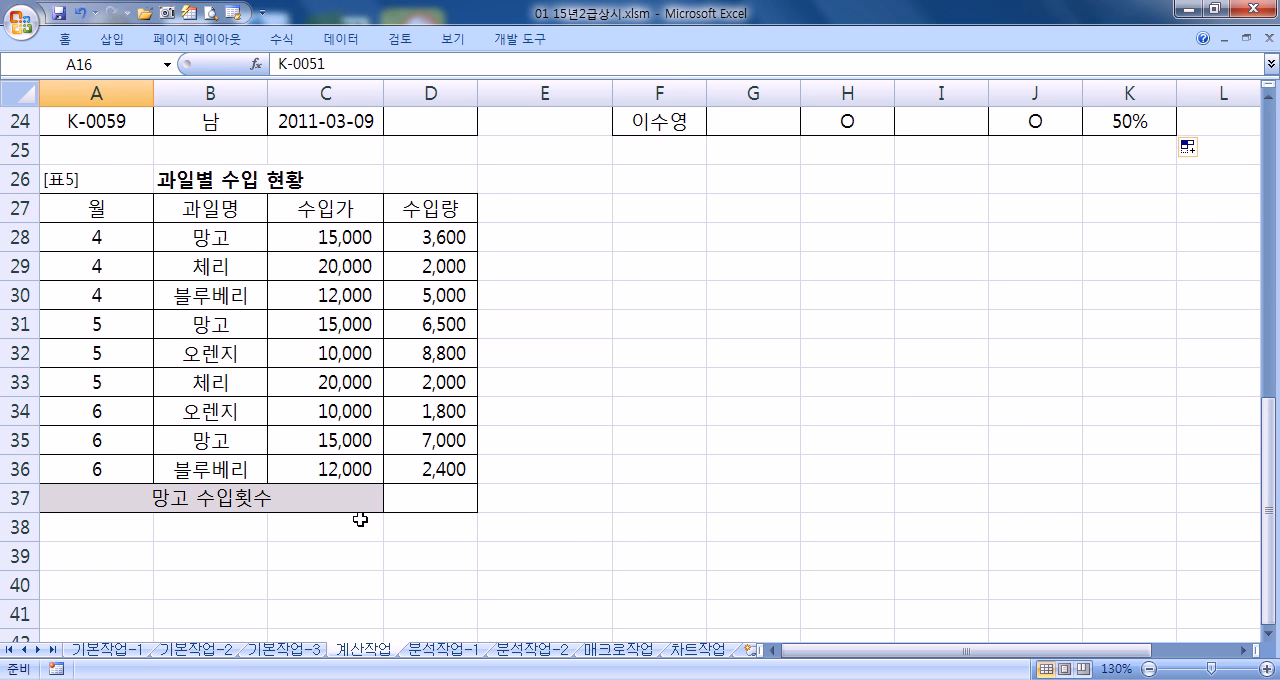
pyautogui.click(426, 494)
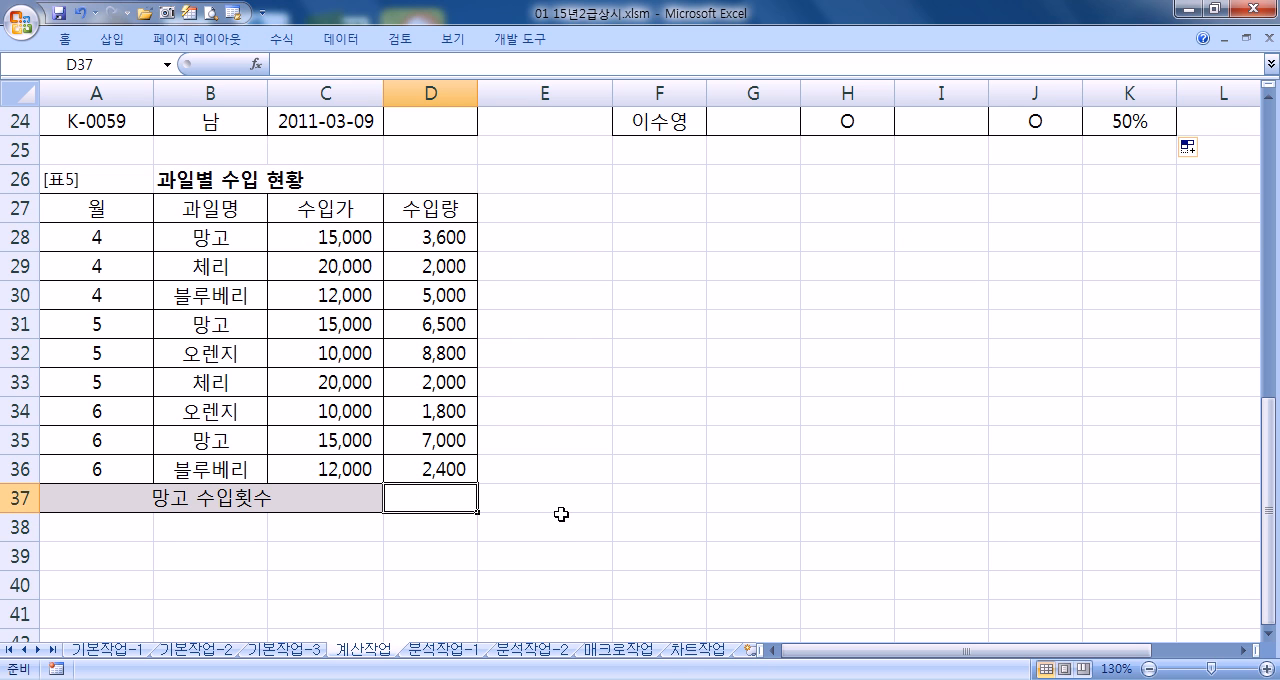
pyautogui.write('=DCOU')
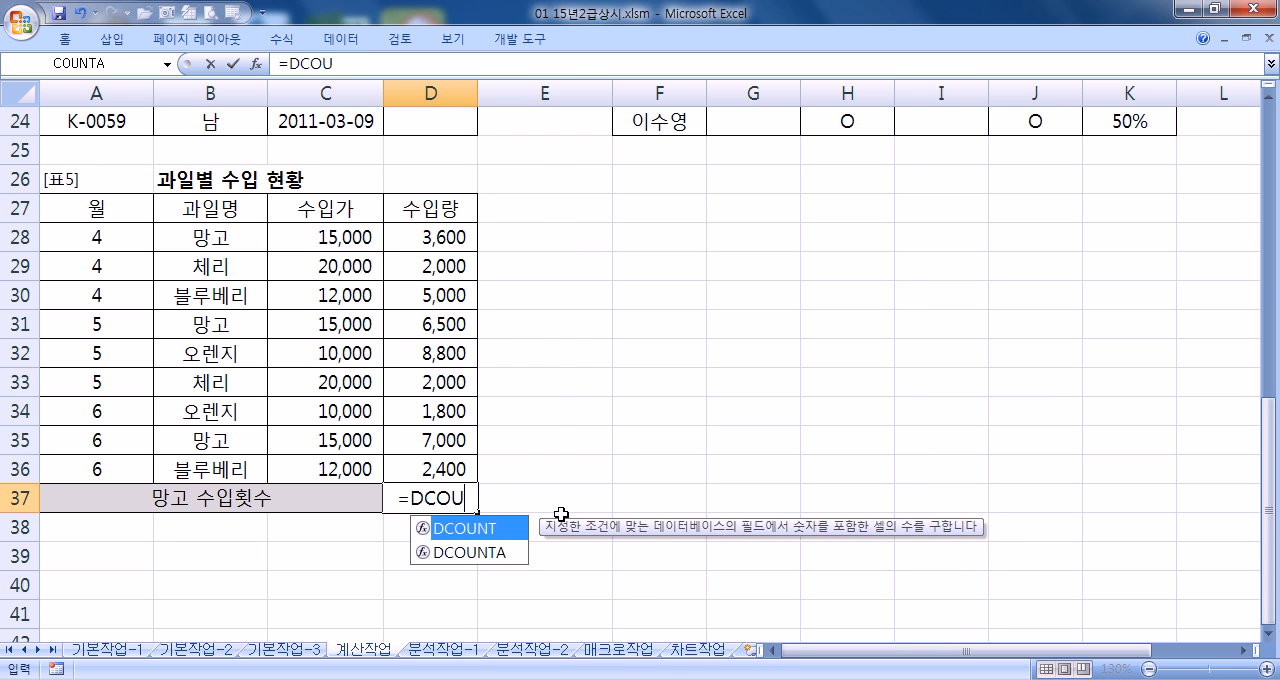
pyautogui.write('NT(')
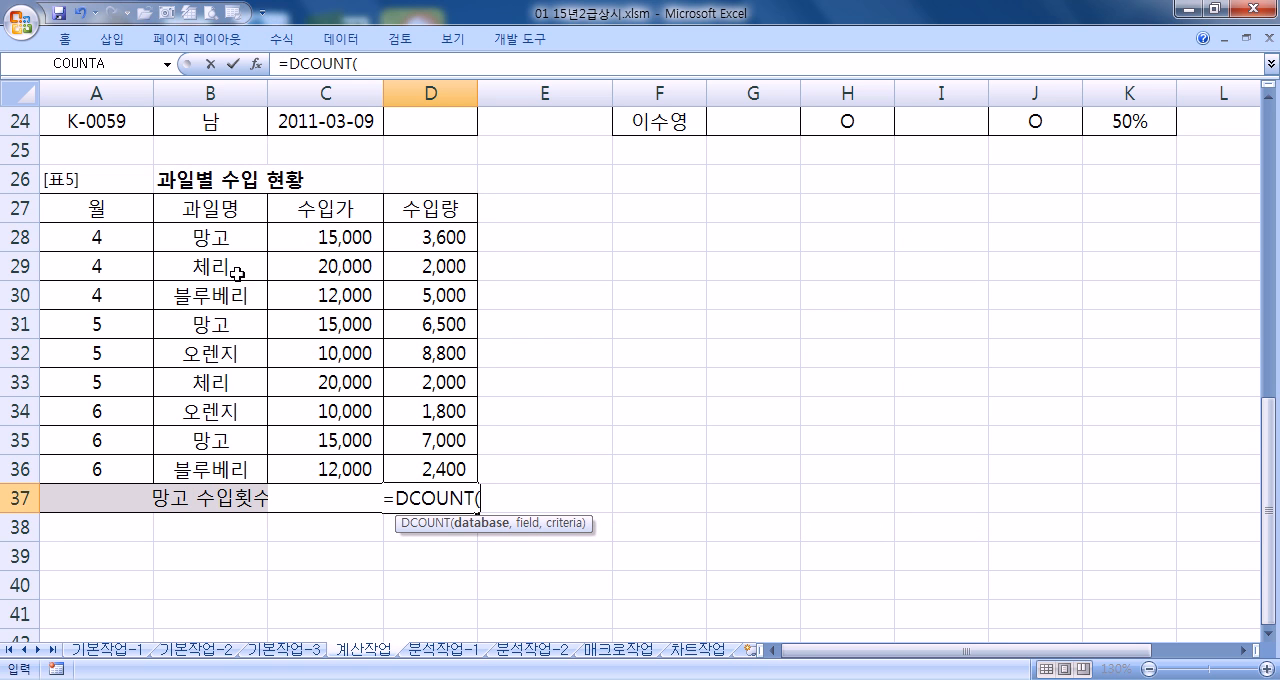
pyautogui.moveTo(69, 206); pyautogui.dragTo(409, 468)
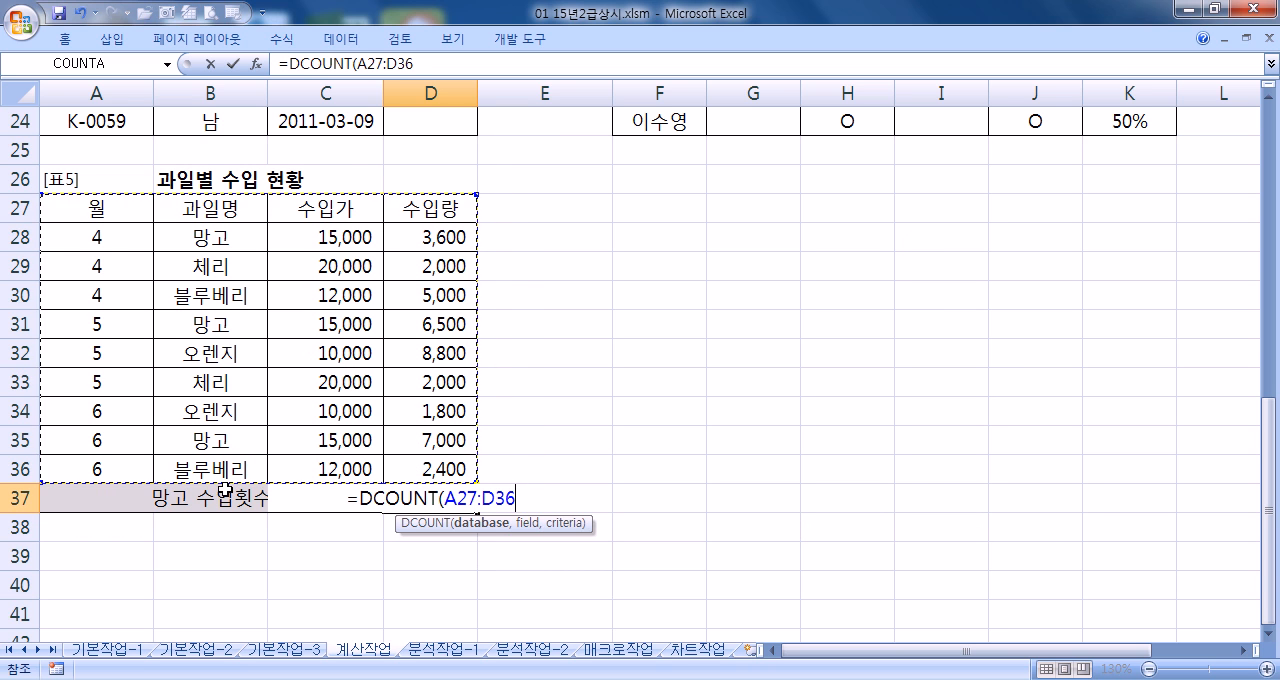
pyautogui.write(',')
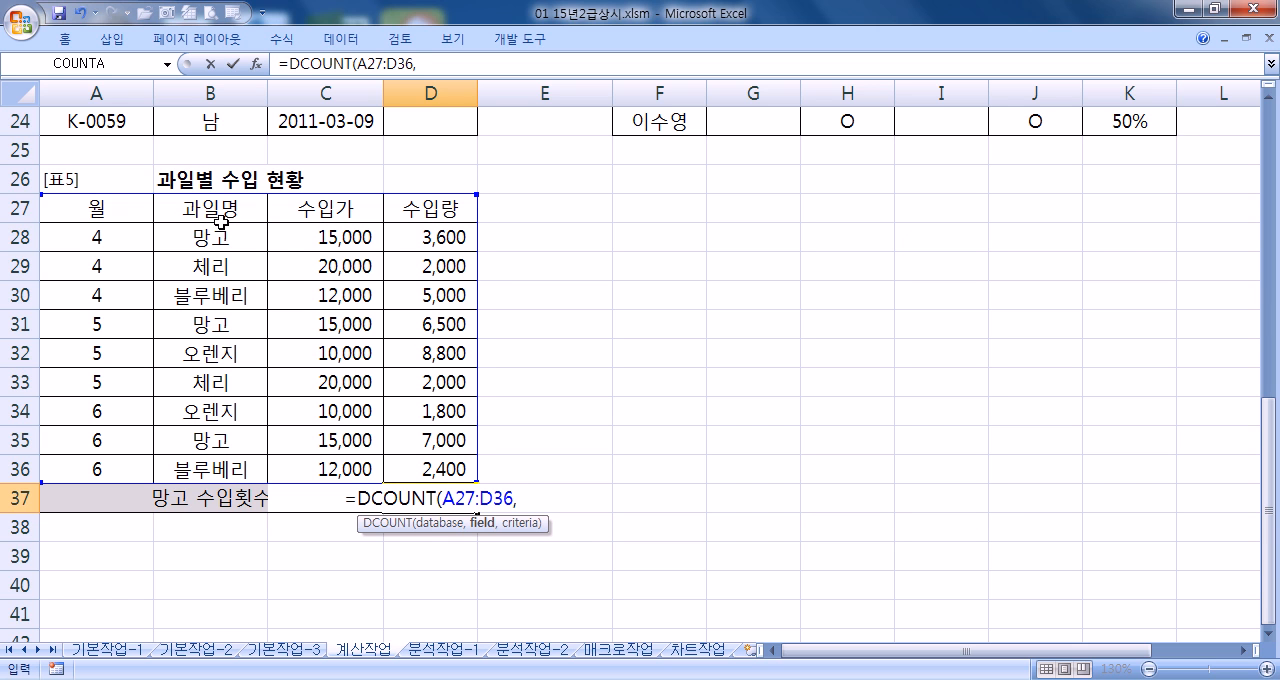
# Try the column headers A27, C27, D27 and B27 in turn as DCOUNT's field argument
pyautogui.click(114, 208)
pyautogui.click(328, 212)
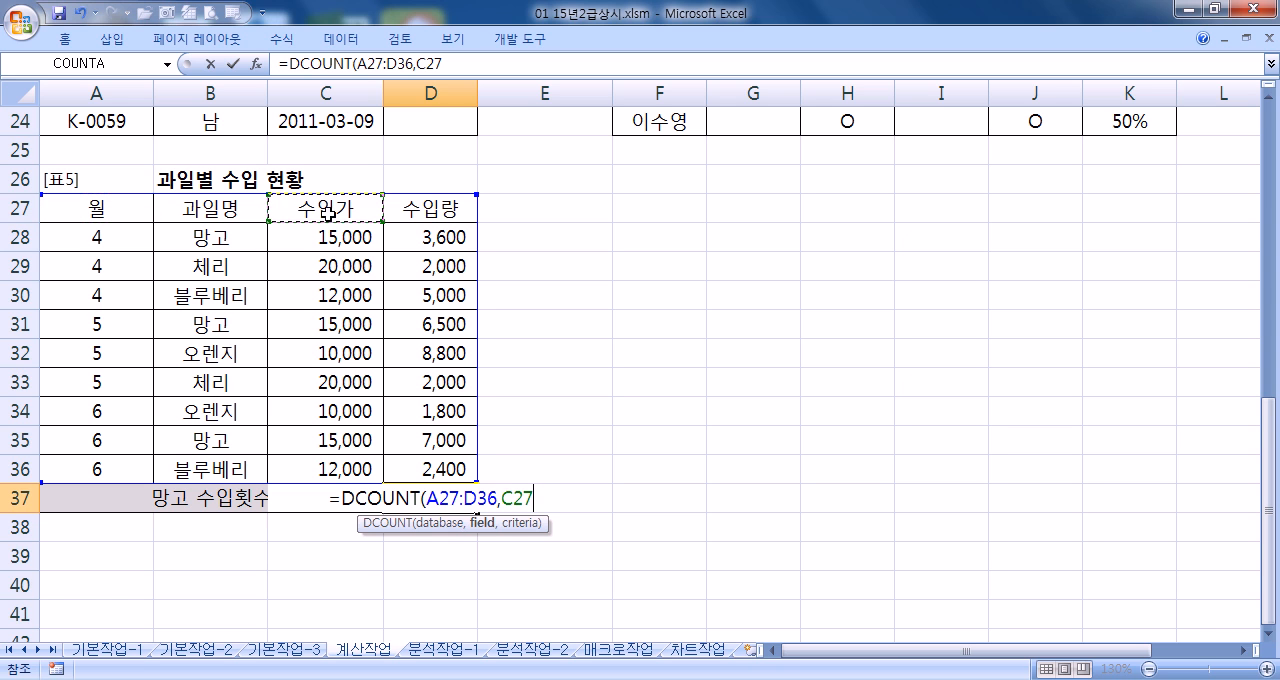
pyautogui.click(399, 211)
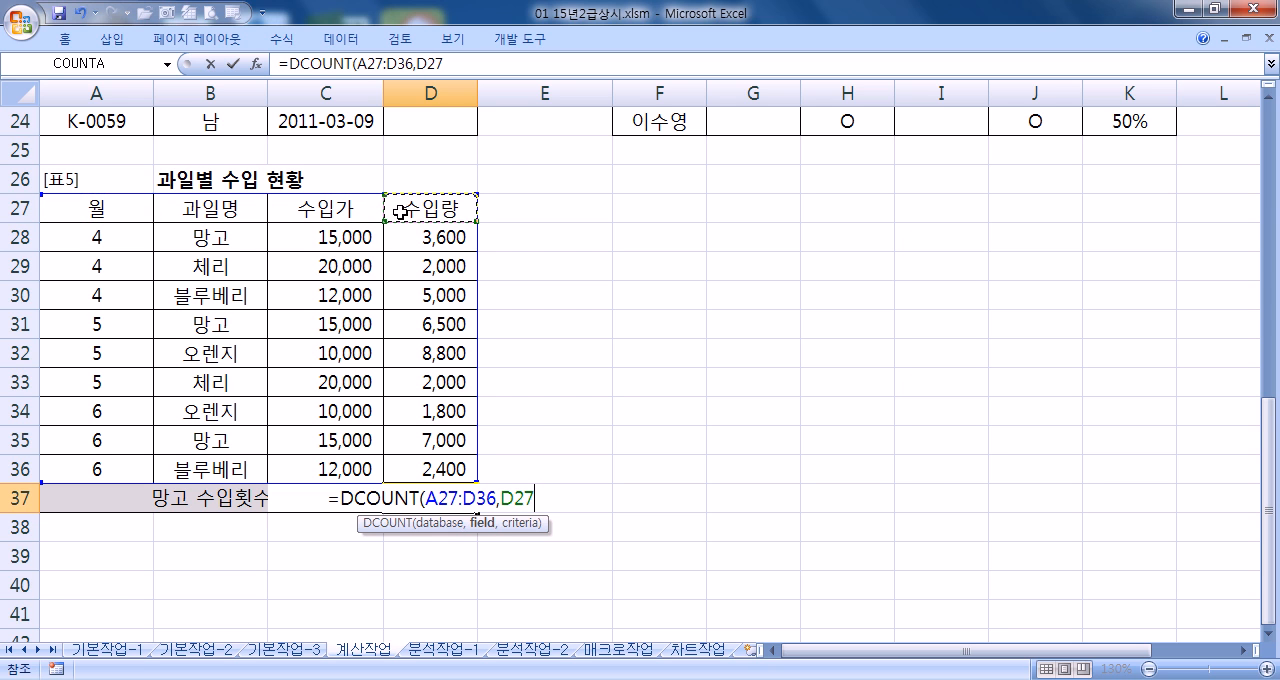
pyautogui.click(230, 208)
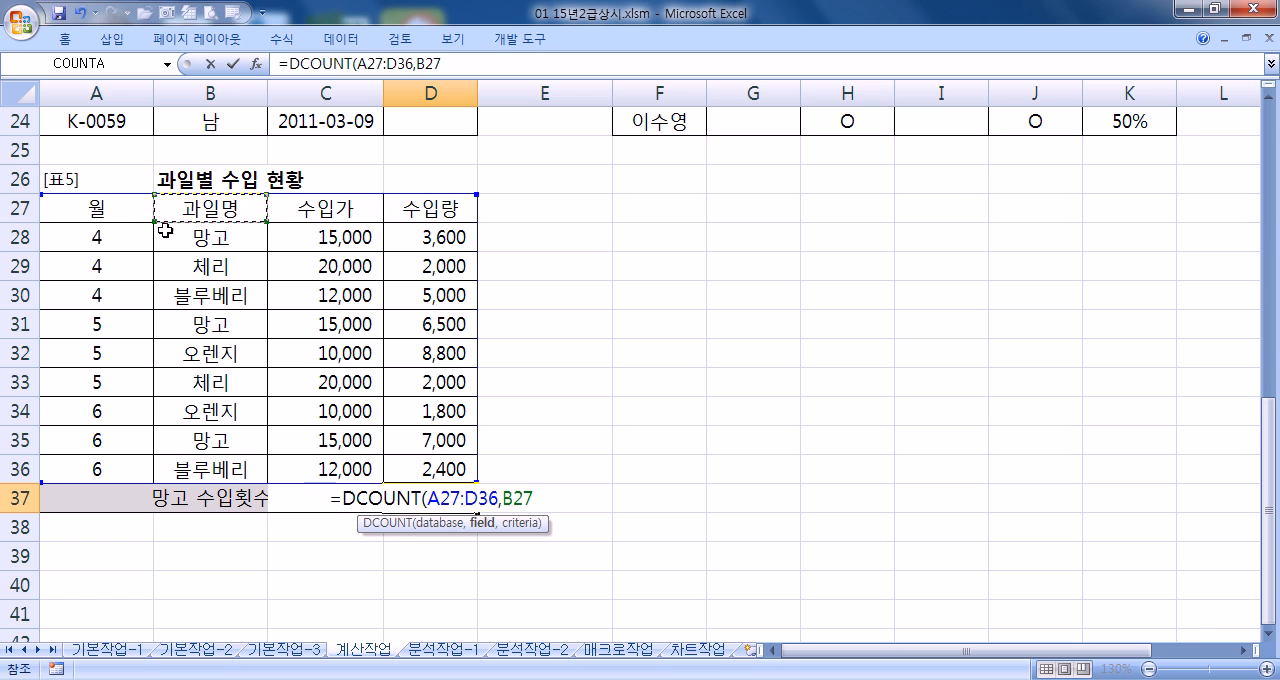
pyautogui.click(95, 209)
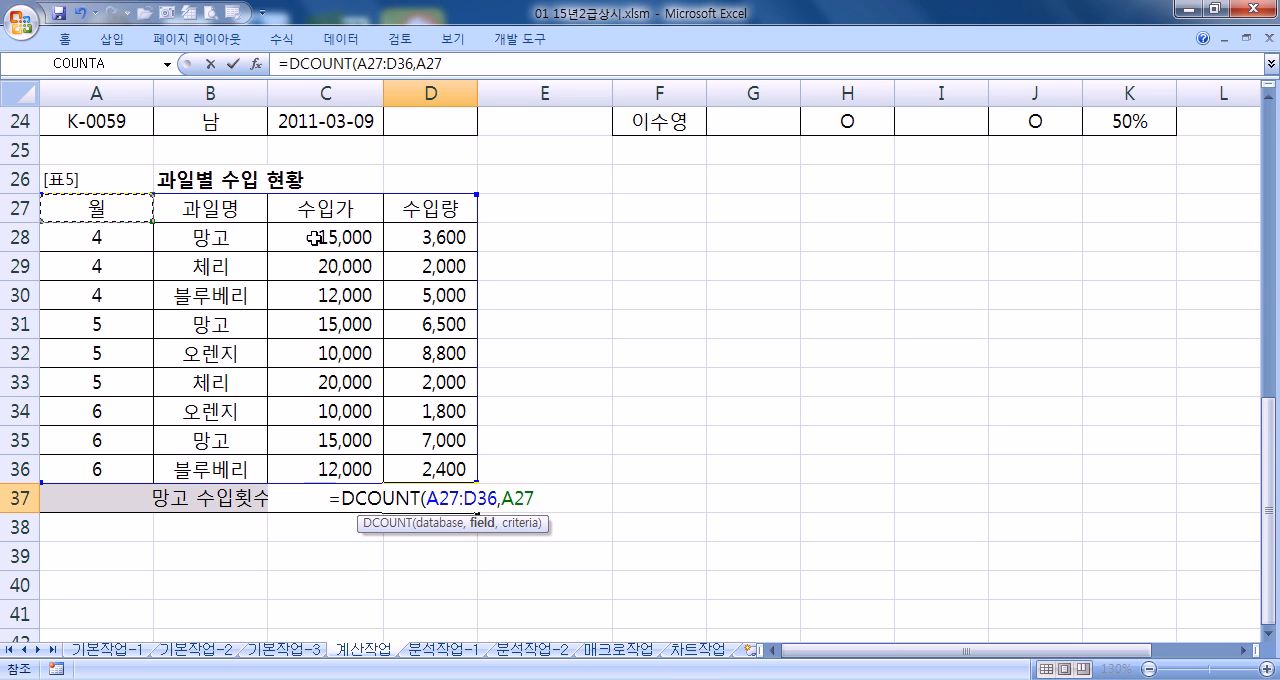
# Complete DCOUNT with field C27 and criteria B27:B28, and append the text "회" using the & operator
pyautogui.click(330, 209)
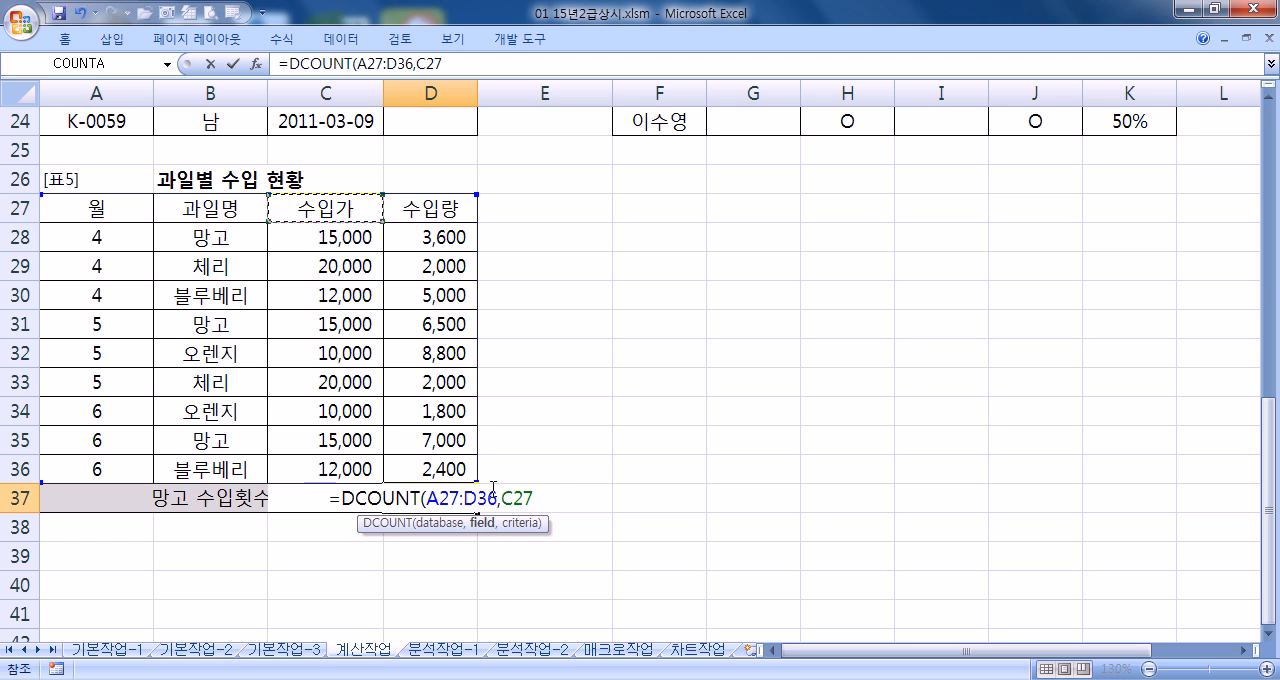
pyautogui.write(',')
pyautogui.moveTo(229, 200); pyautogui.dragTo(232, 246)
pyautogui.write(')')
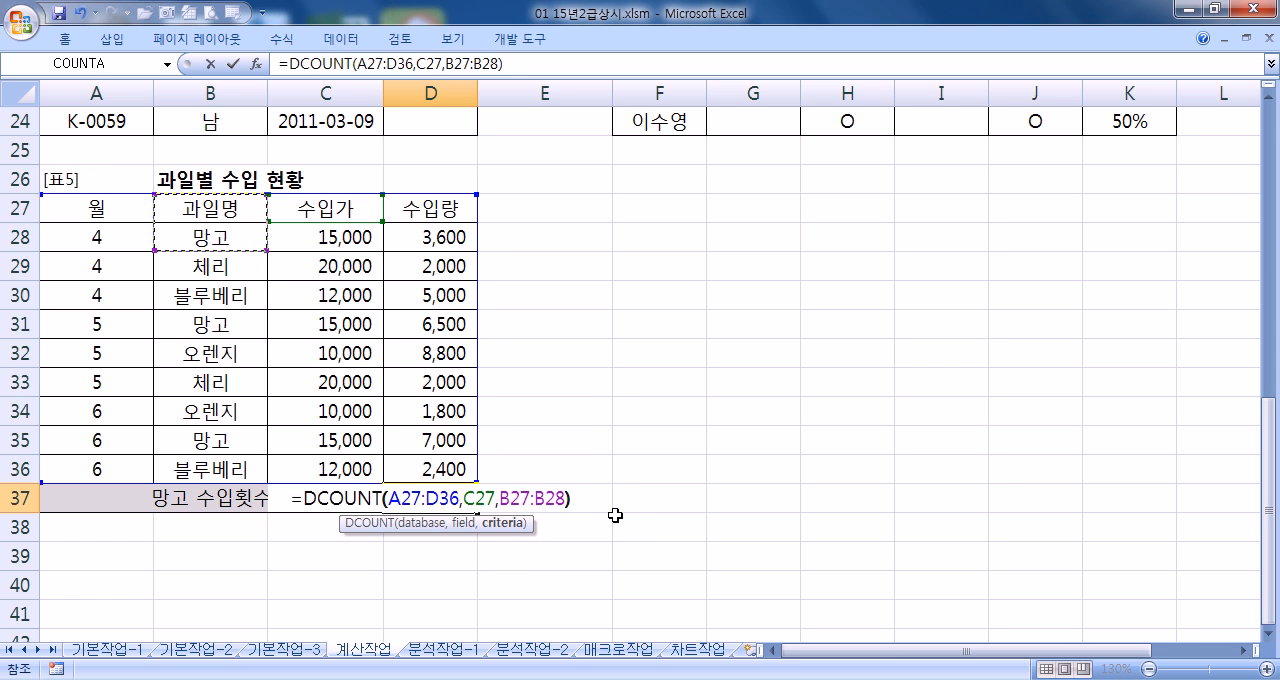
pyautogui.write('&')
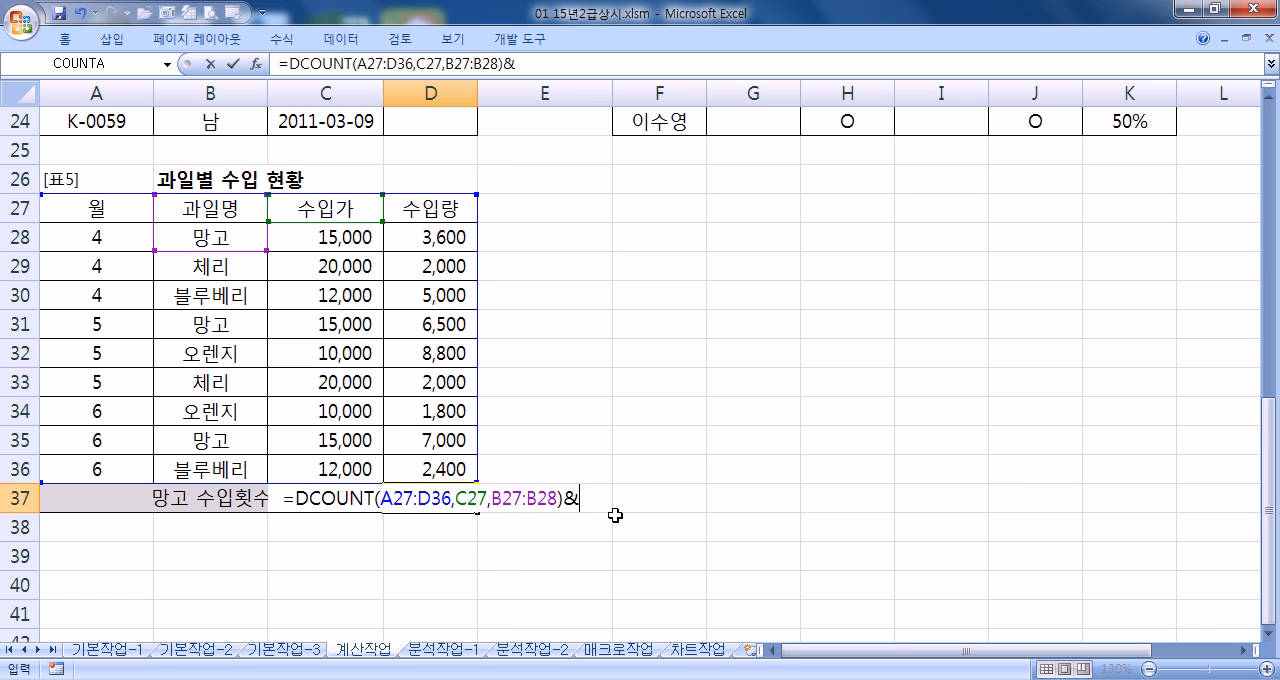
pyautogui.write('"회"')
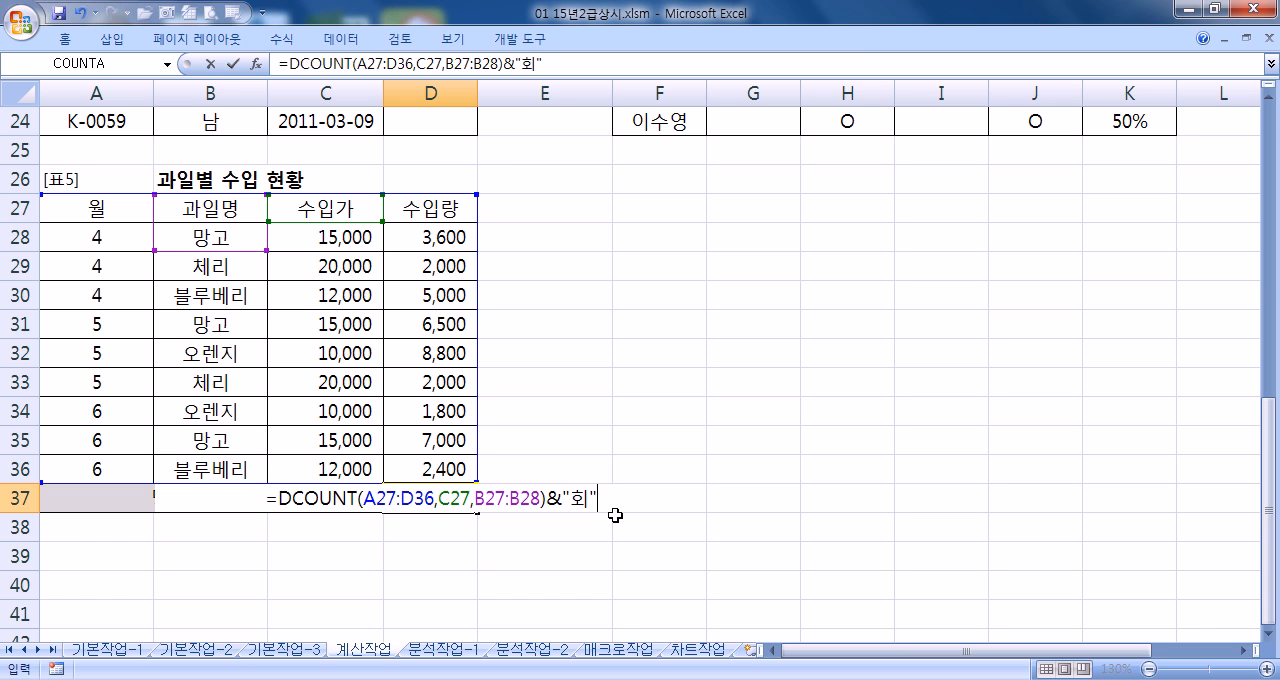
# Open the function arguments of DCOUNT in D37 and compare the DCOUNT part with the appended "회" part
pyautogui.click(425, 499)
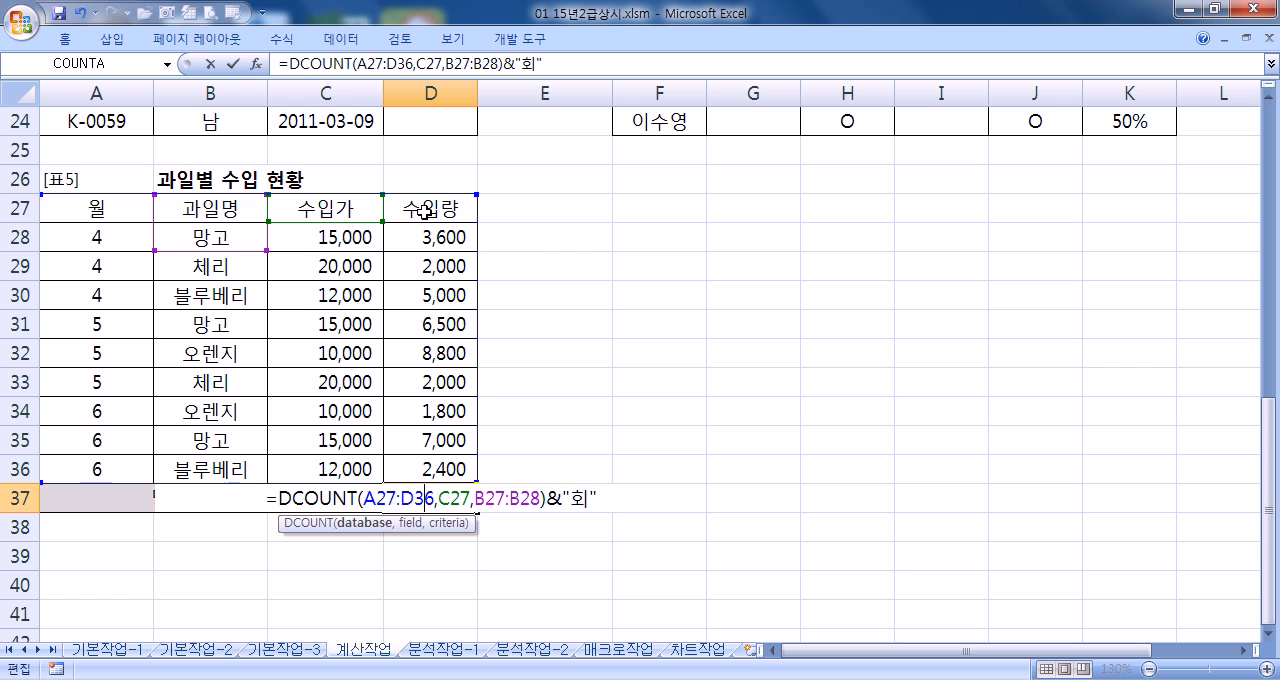
pyautogui.click(258, 66)
pyautogui.moveTo(369, 184); pyautogui.dragTo(953, 140)
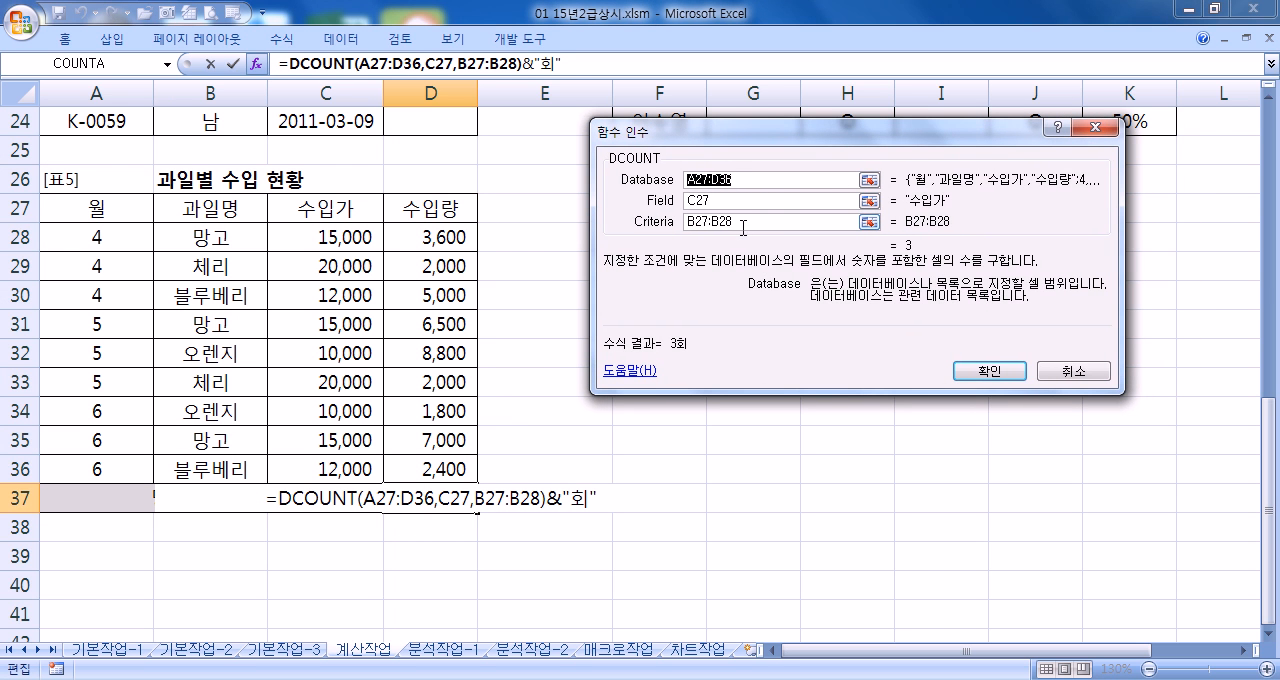
pyautogui.click(538, 63)
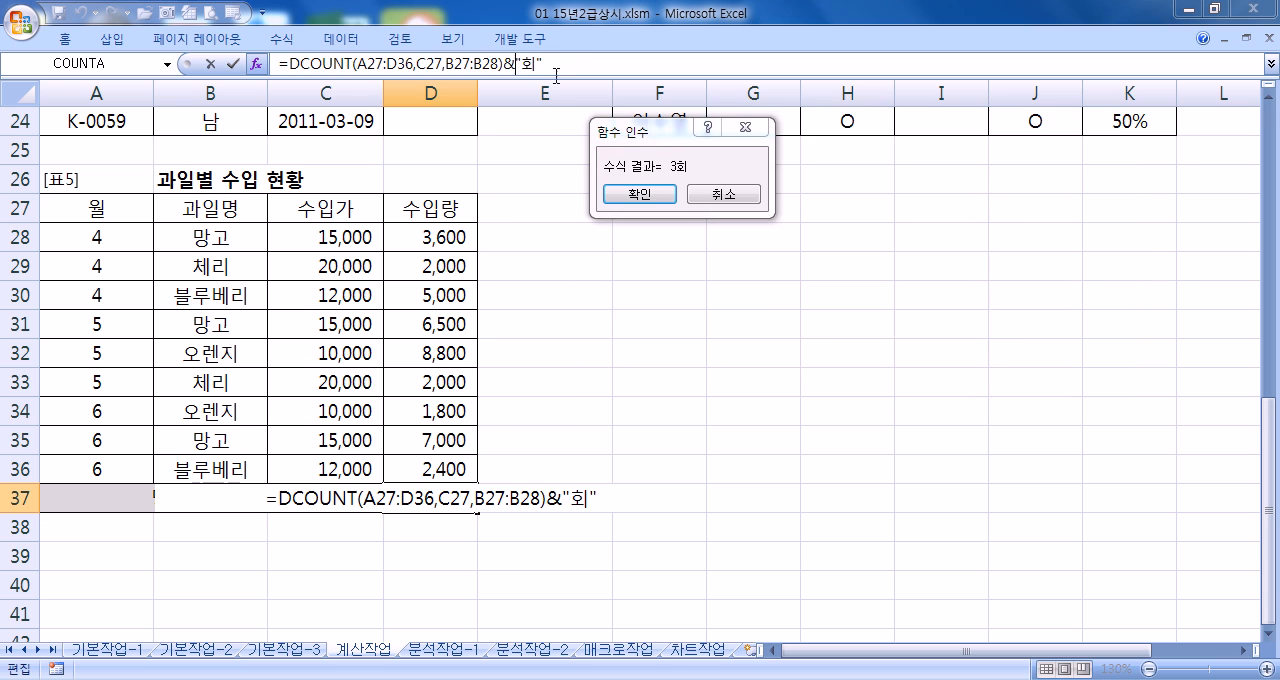
pyautogui.click(420, 63)
# Try A27:B36 and other partial column ranges as DCOUNT's Database, and set it back to A27:D36
pyautogui.click(767, 180)
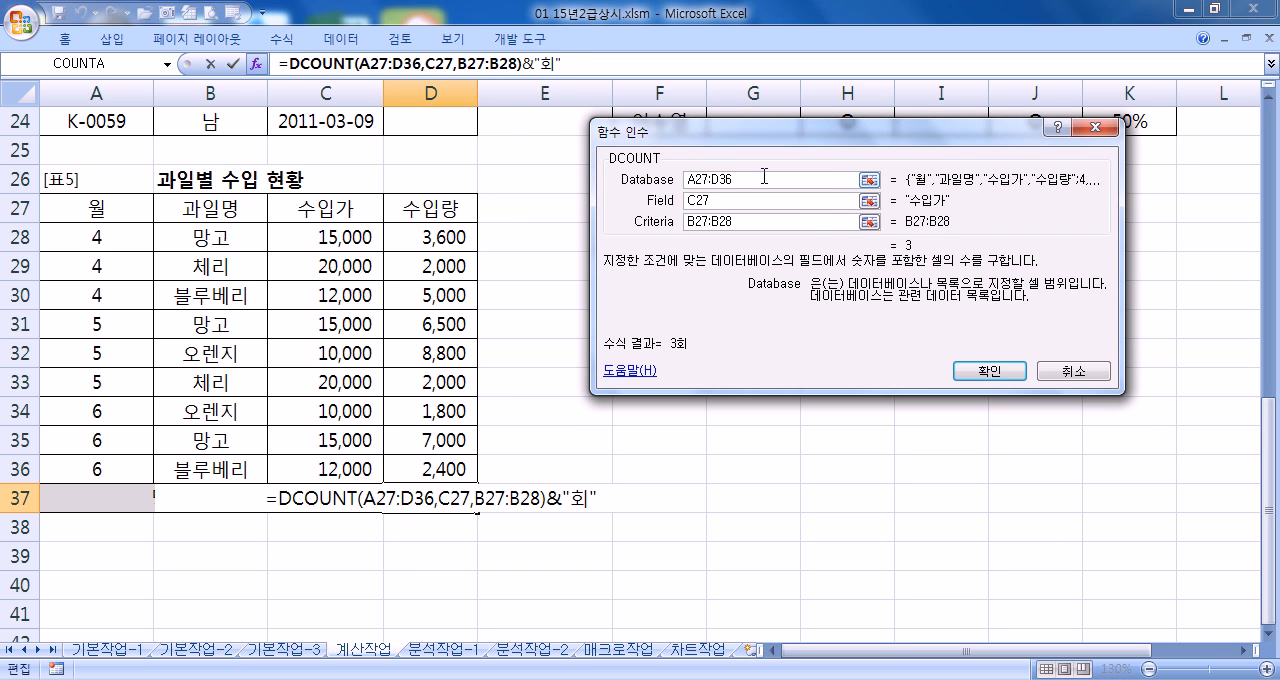
pyautogui.doubleClick(763, 177)
pyautogui.moveTo(124, 208); pyautogui.dragTo(203, 470)
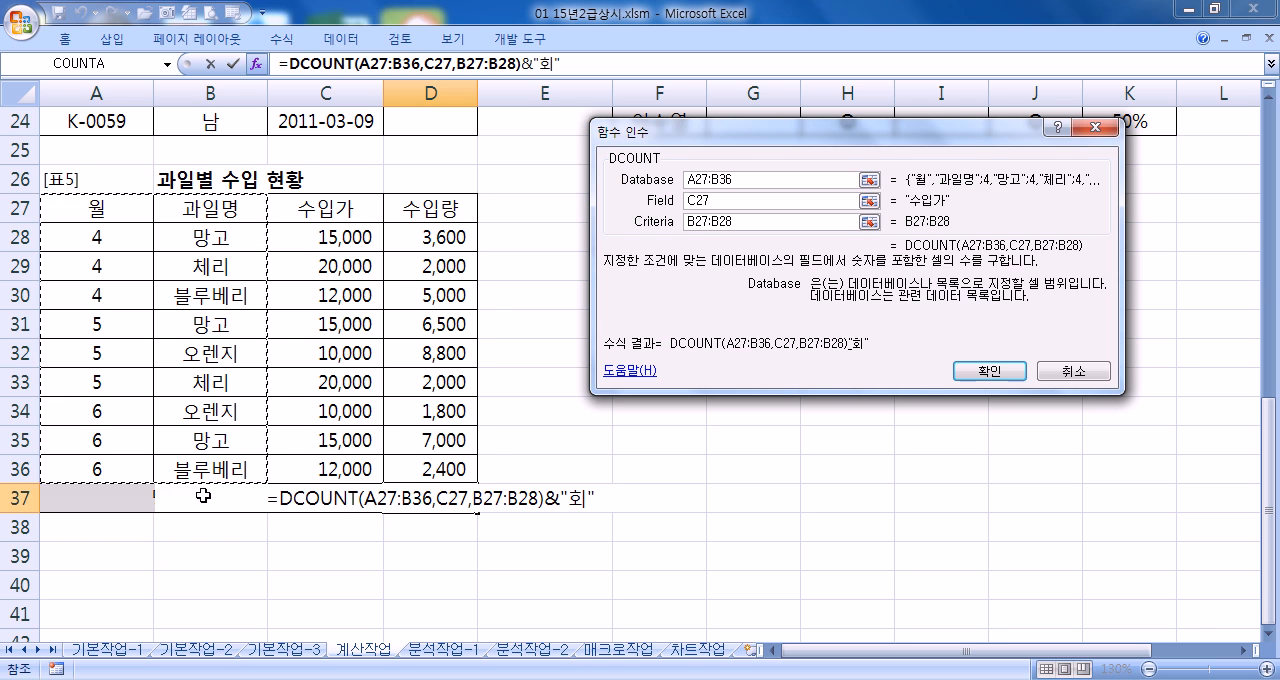
pyautogui.moveTo(218, 206); pyautogui.dragTo(340, 462)
pyautogui.moveTo(263, 206); pyautogui.dragTo(415, 465)
pyautogui.moveTo(118, 208); pyautogui.dragTo(430, 464)
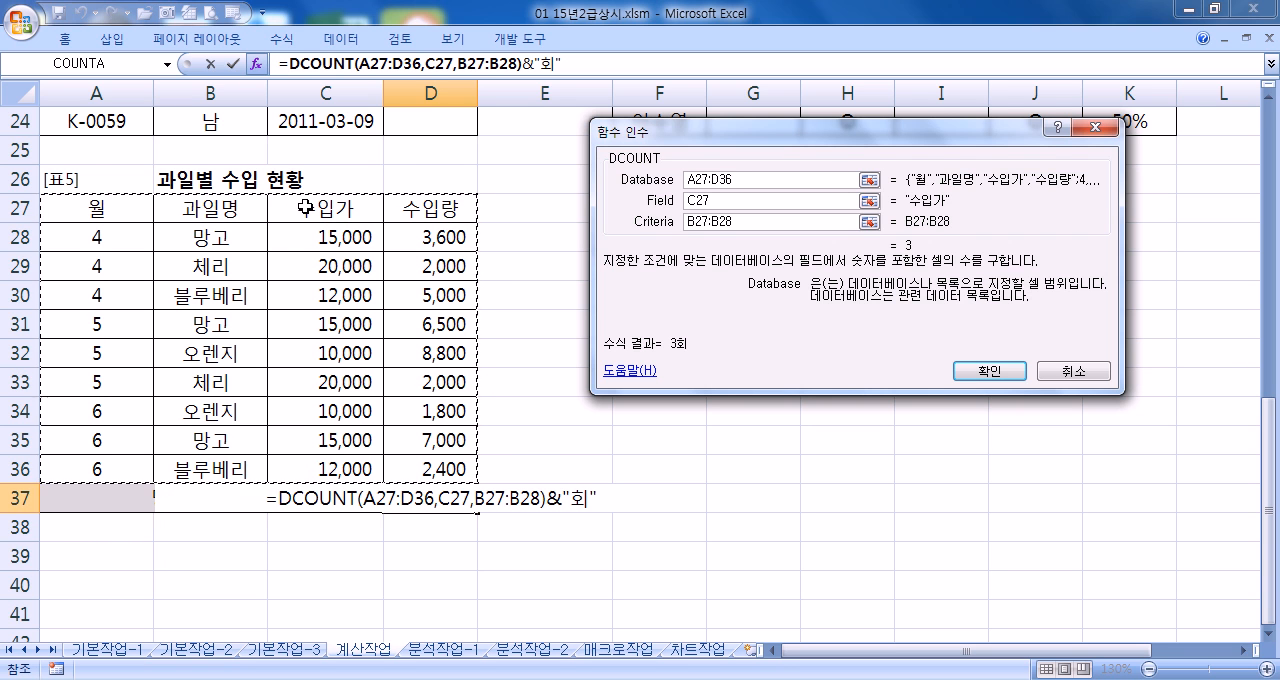
# Try A27:B36 as DCOUNT's Database and B27:D36 as its Field, and set them back to A27:D36 and C27
pyautogui.moveTo(100, 217); pyautogui.dragTo(218, 466)
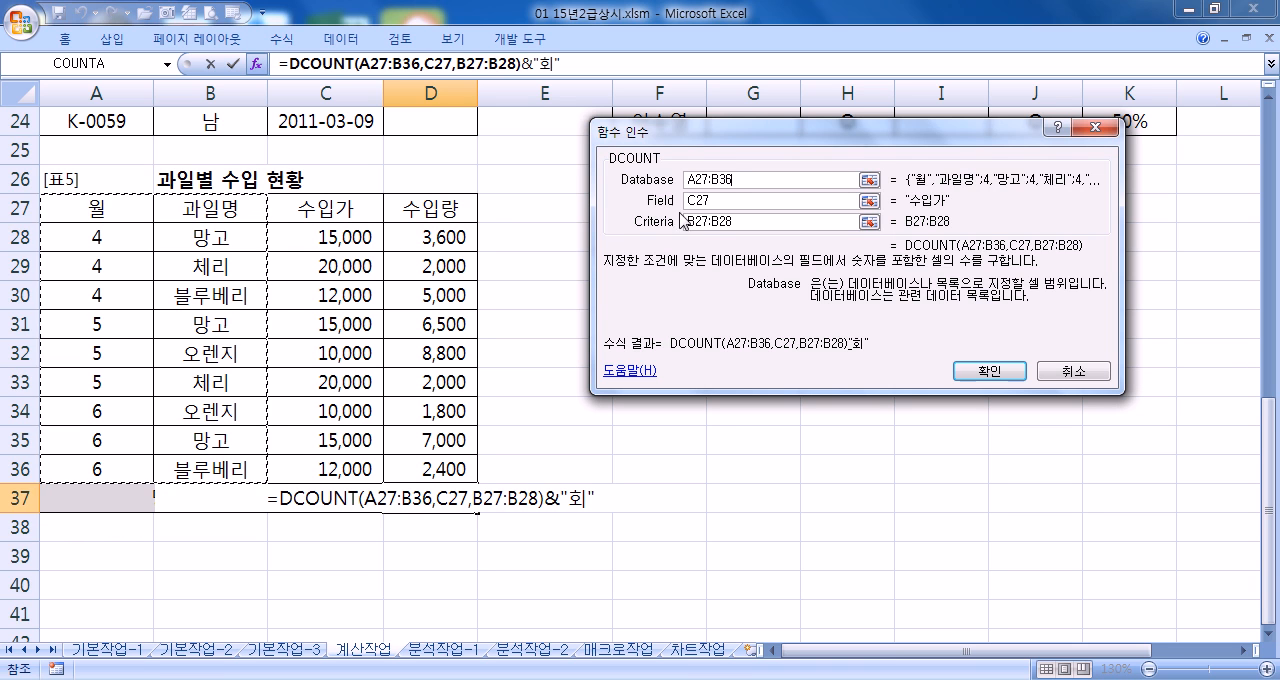
pyautogui.doubleClick(718, 200)
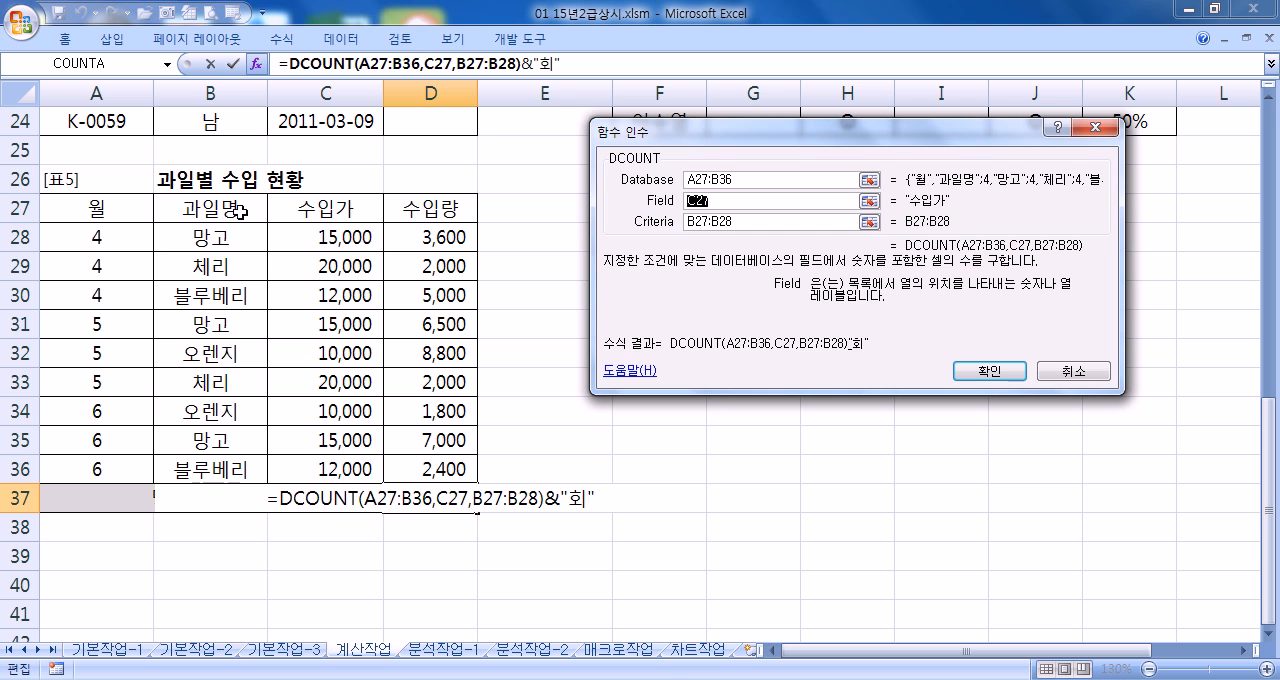
pyautogui.moveTo(212, 210); pyautogui.dragTo(410, 466)
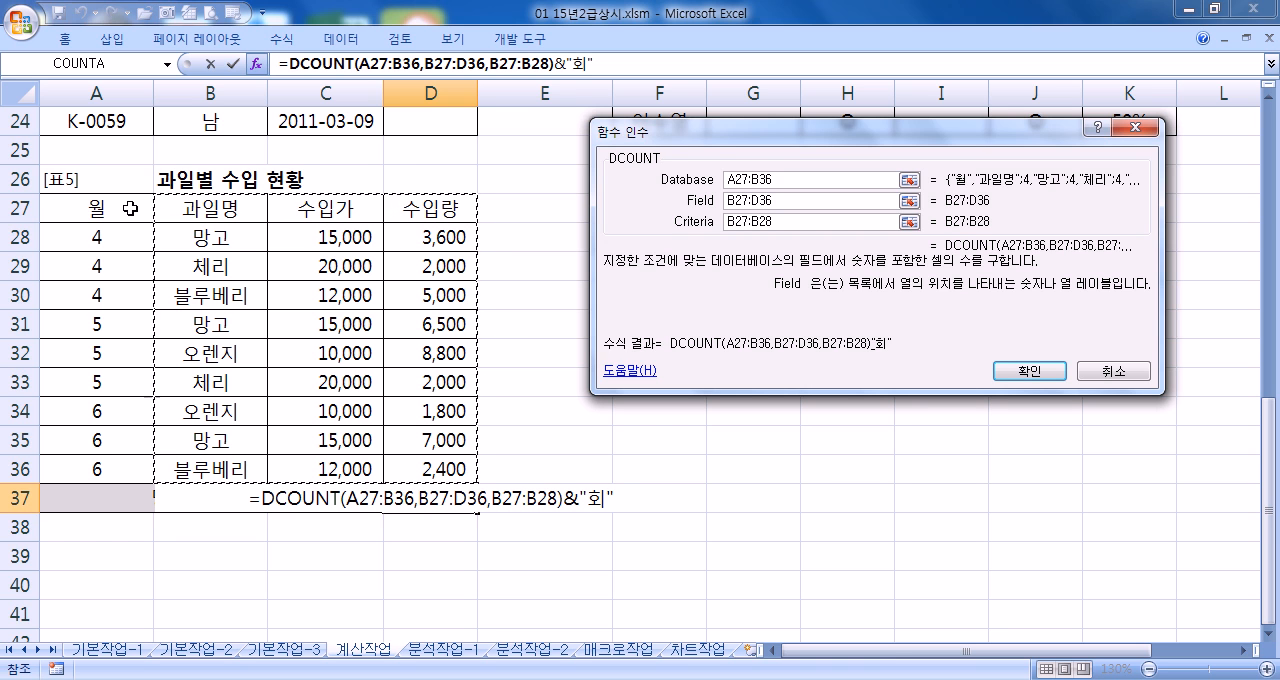
pyautogui.click(315, 209)
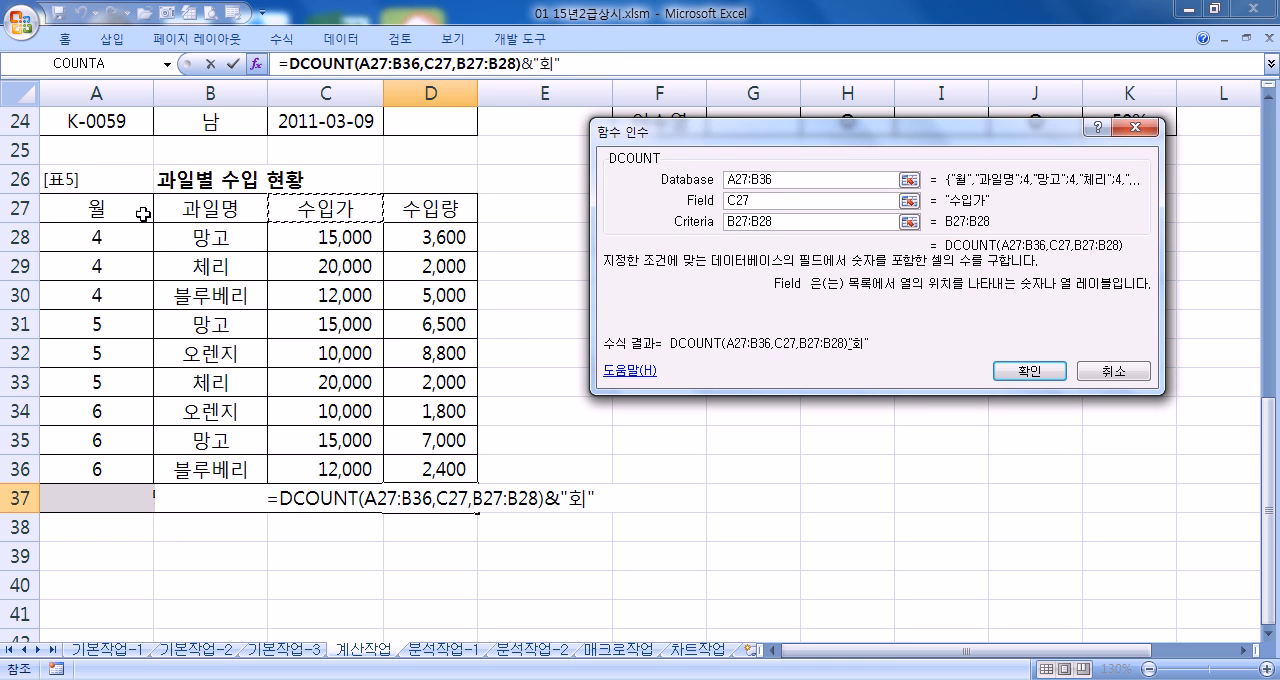
pyautogui.moveTo(792, 180); pyautogui.dragTo(652, 186)
pyautogui.moveTo(118, 212); pyautogui.dragTo(428, 476)
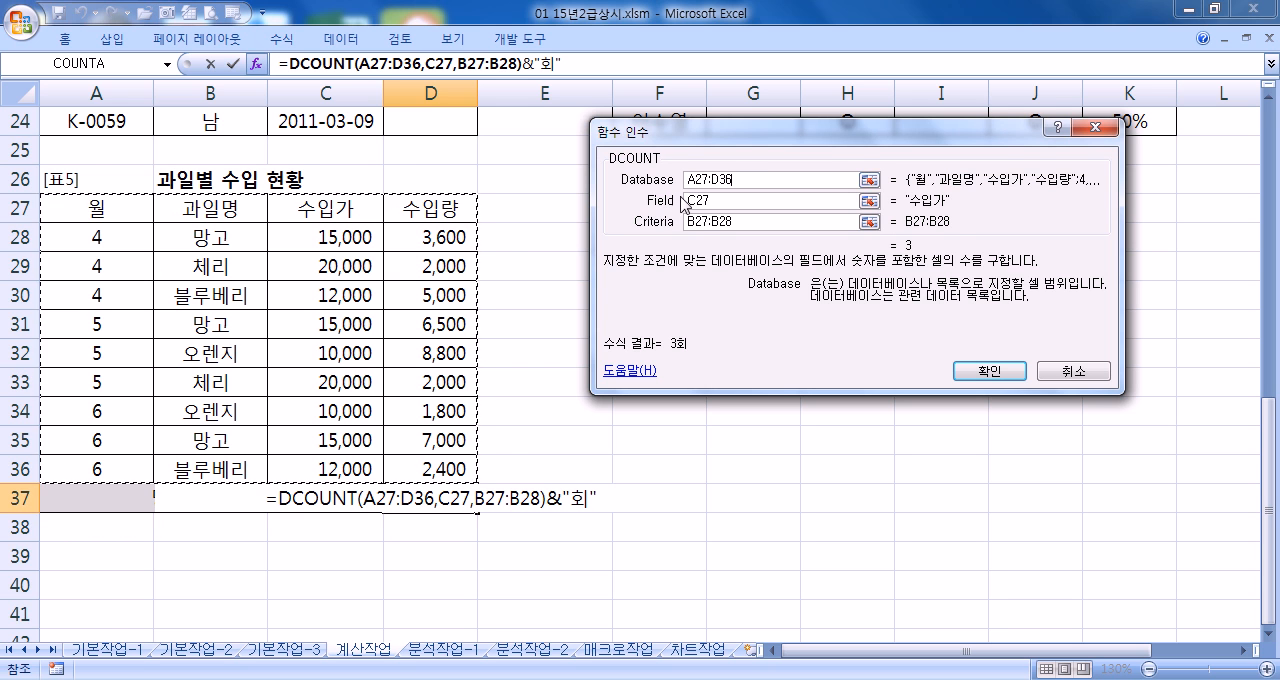
# Compare the appended "회" part of the formula with its DCOUNT part, and accept the formula in D37
pyautogui.click(551, 65)
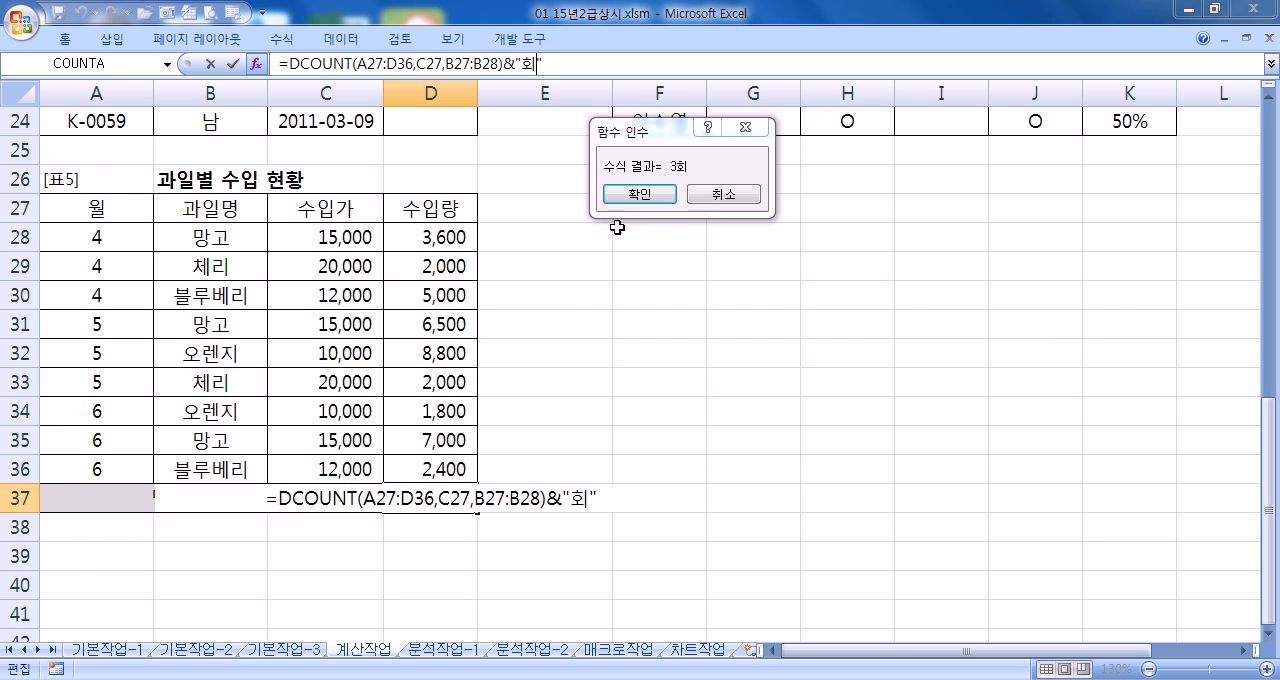
pyautogui.click(510, 65)
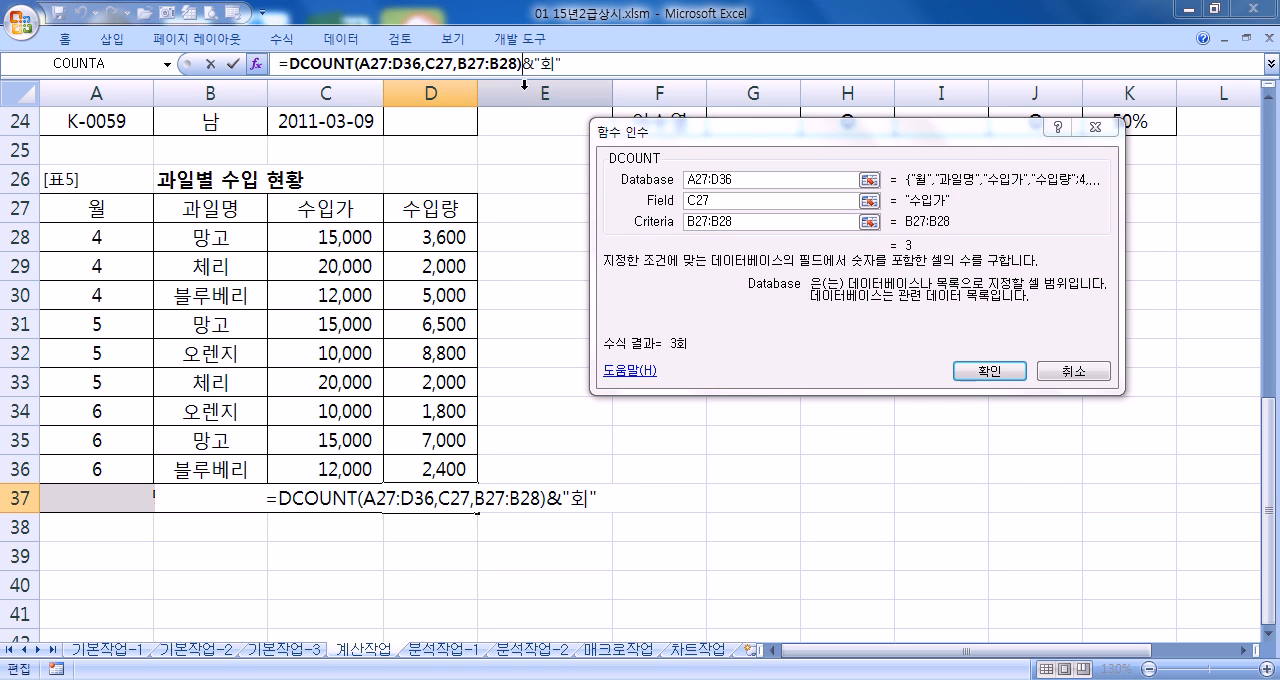
pyautogui.click(548, 65)
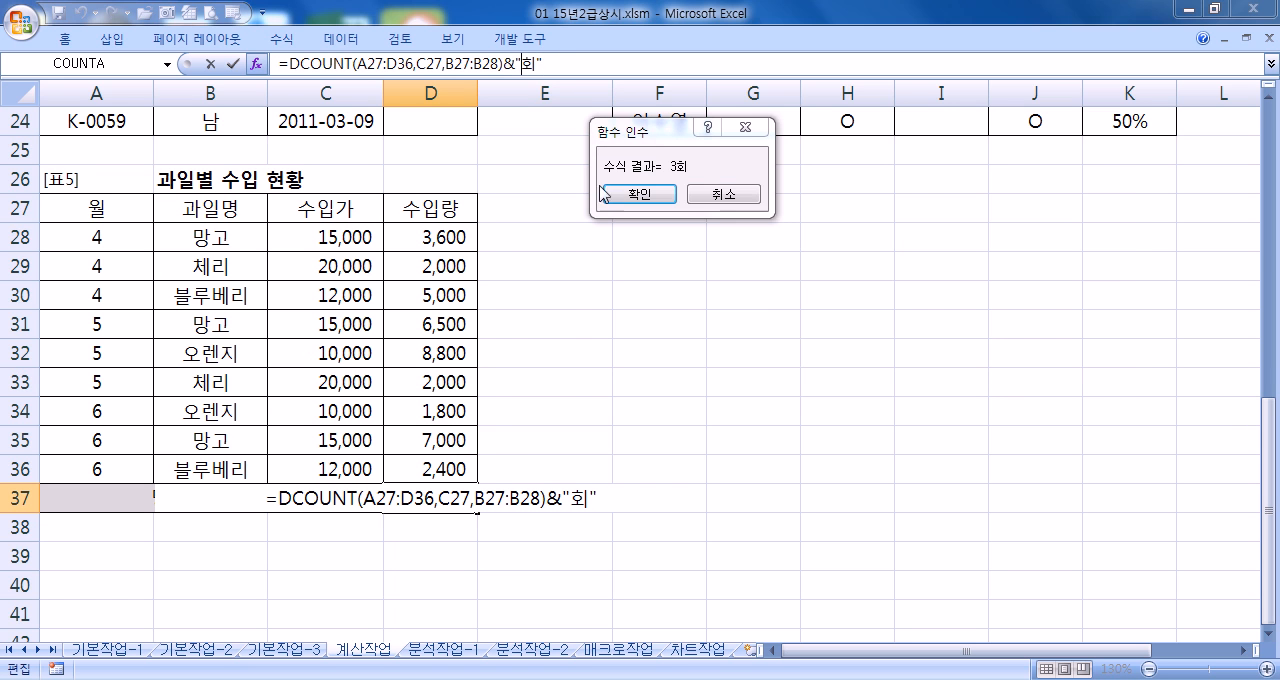
pyautogui.click(649, 197)
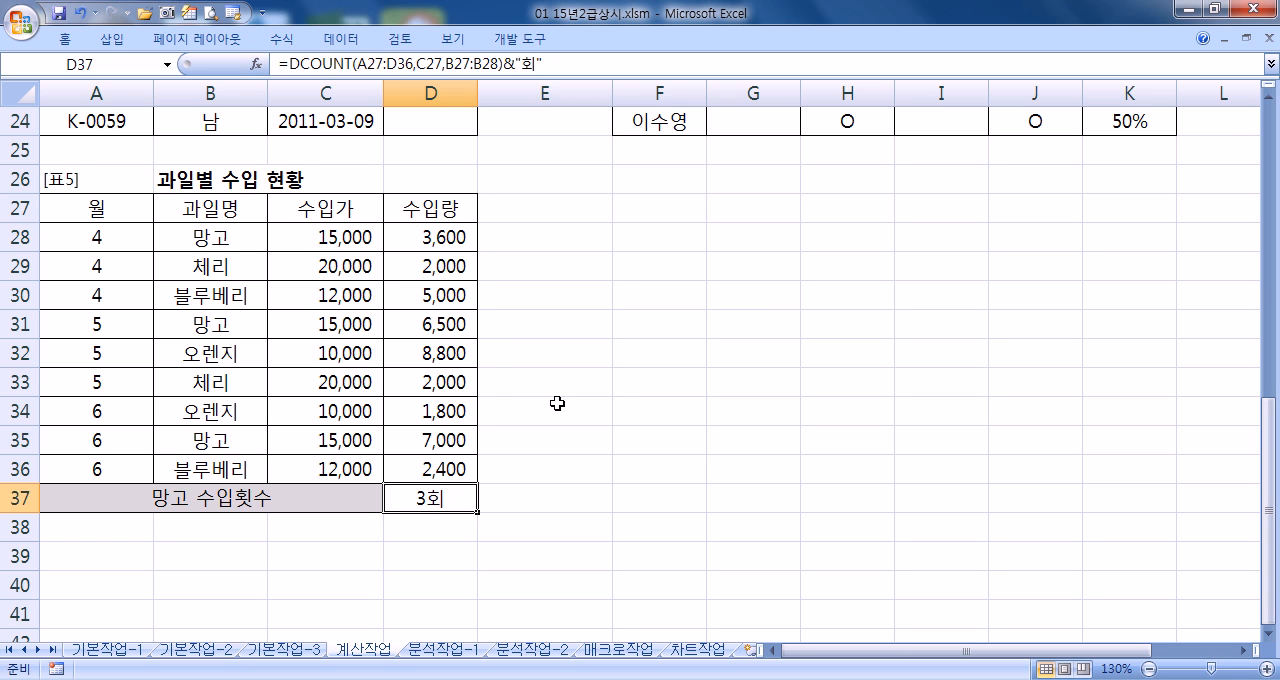
# On the 분석작업-1 sheet, sort the 지역별 미수금 현황 table by 결제방식 in descending order
pyautogui.click(440, 650)
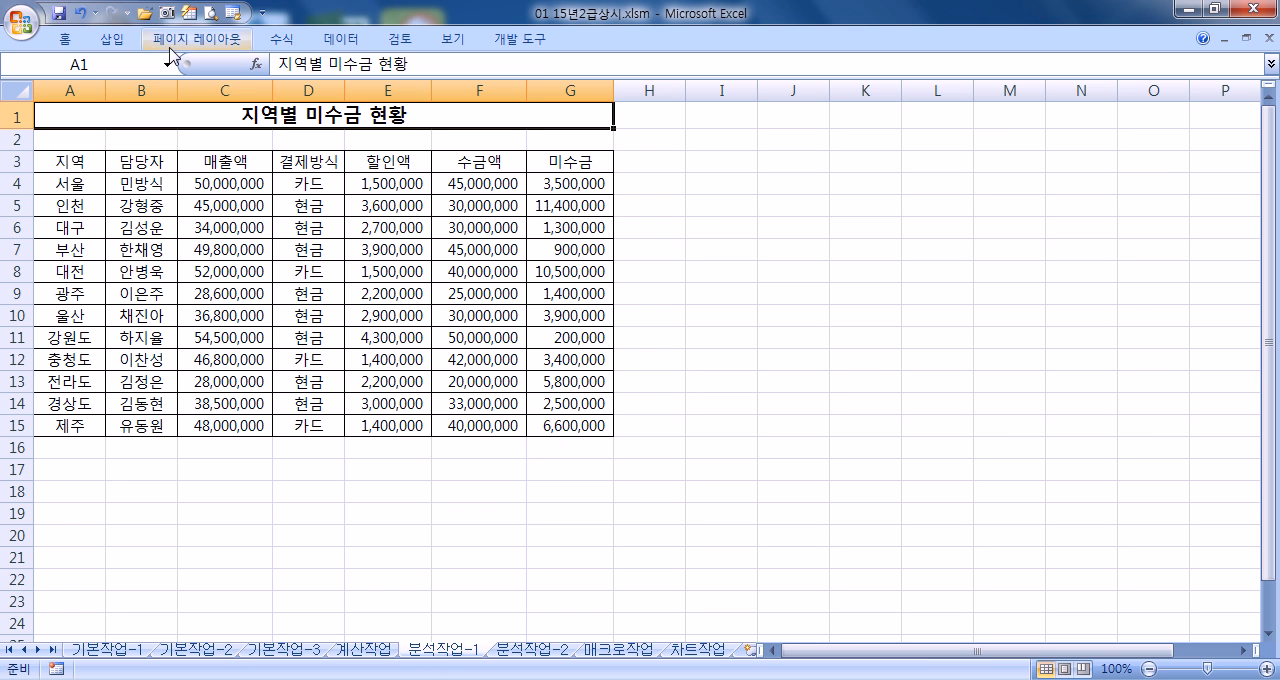
pyautogui.click(350, 38)
pyautogui.doubleClick(350, 38)
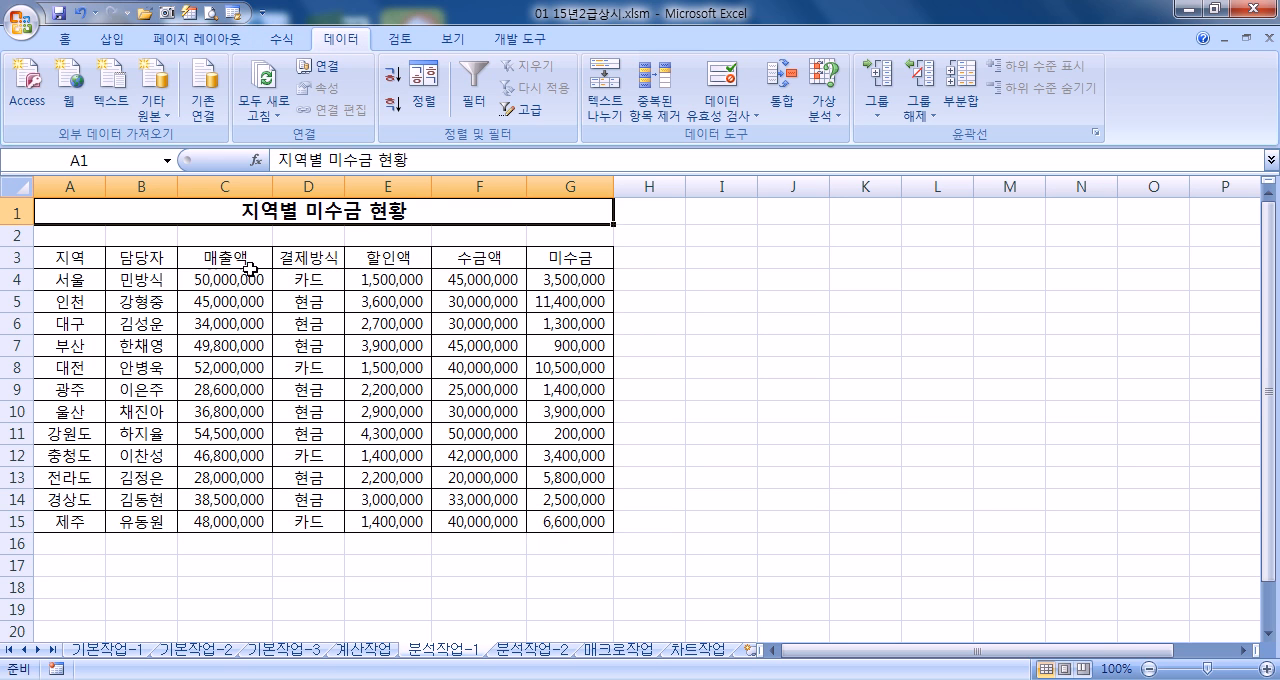
pyautogui.click(313, 262)
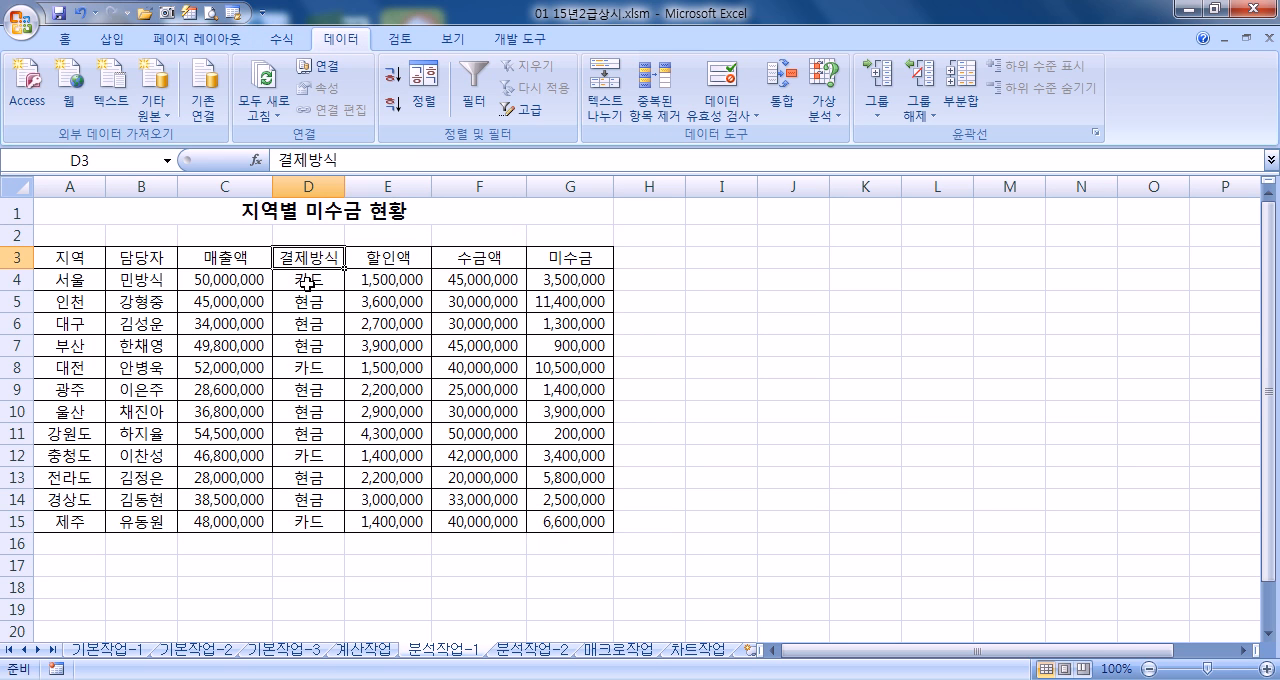
pyautogui.click(391, 105)
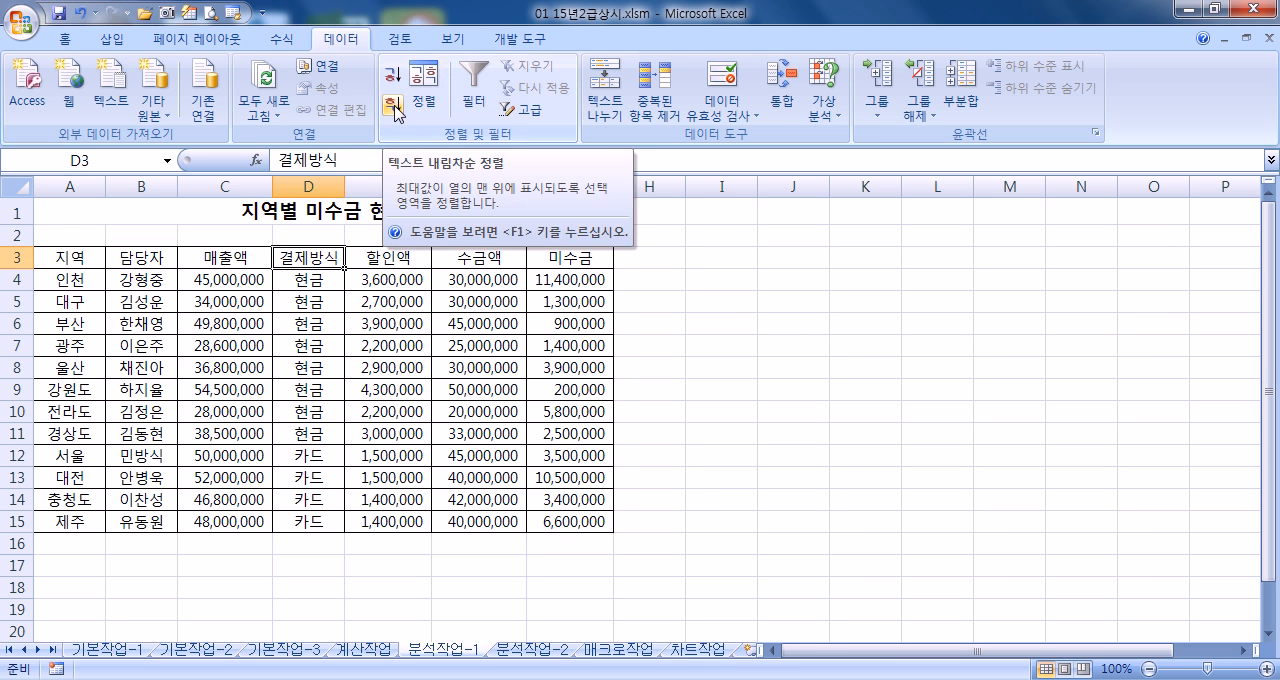
# Add subtotals grouped by 결제방식 using 합계 for 할인액, 수금액 and 미수금
pyautogui.click(962, 100)
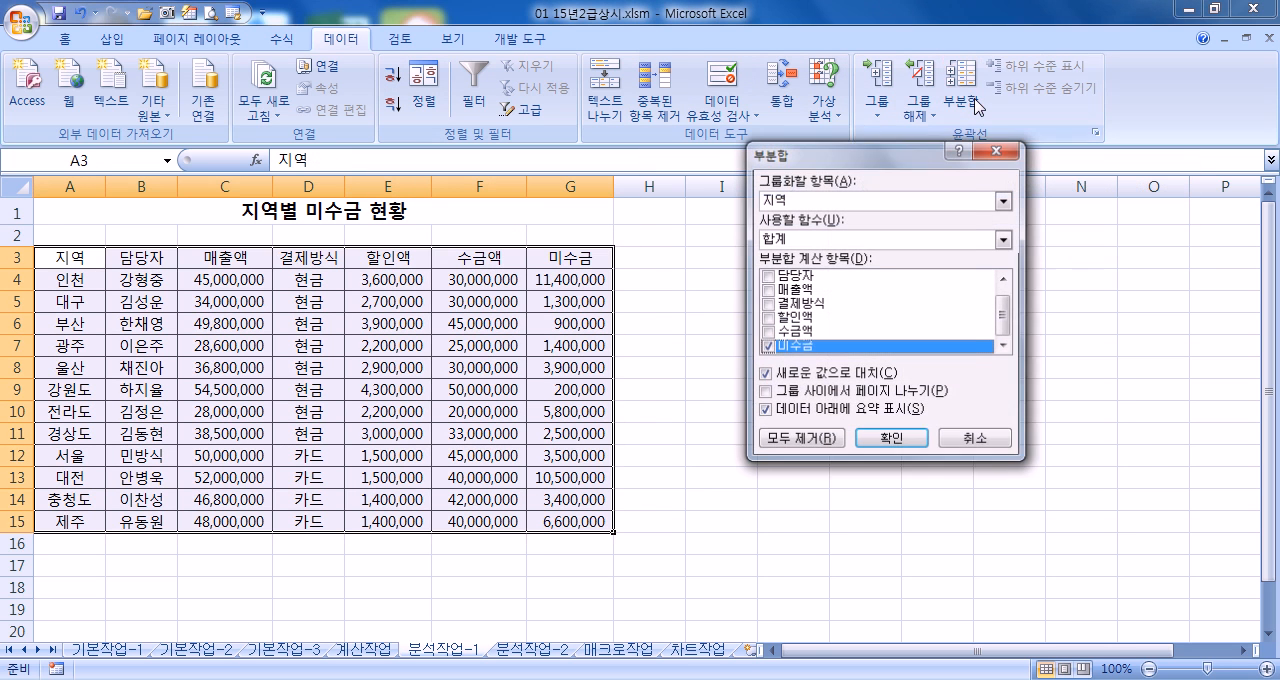
pyautogui.click(787, 208)
pyautogui.click(792, 261)
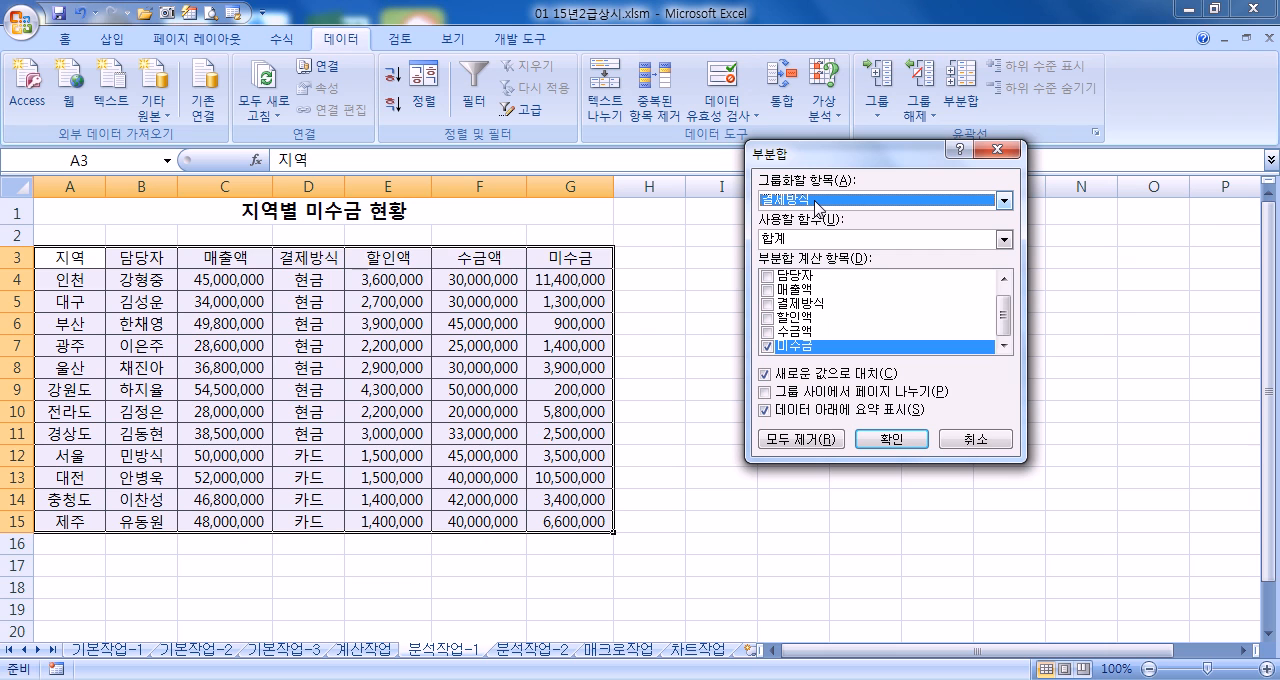
pyautogui.click(769, 319)
pyautogui.click(769, 331)
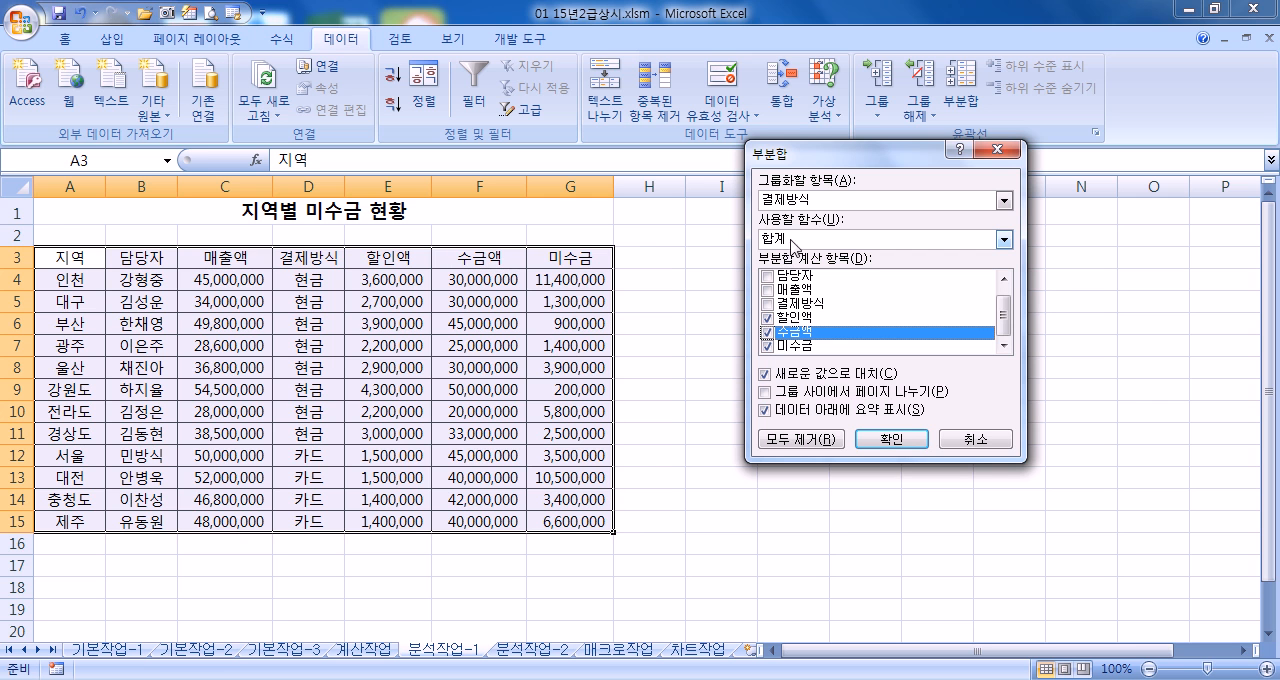
pyautogui.click(880, 440)
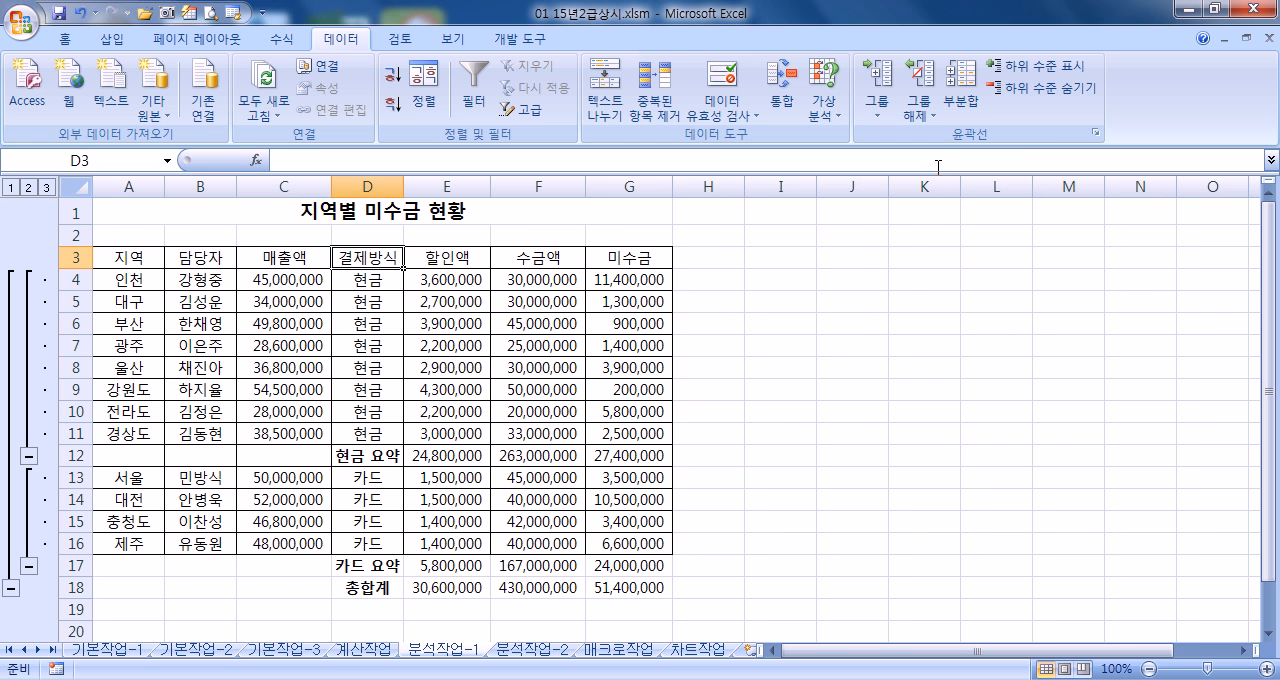
# Add a second subtotal by 결제방식 using 평균 for 할인액, 수금액 and 미수금, without replacing the existing sums
pyautogui.click(966, 100)
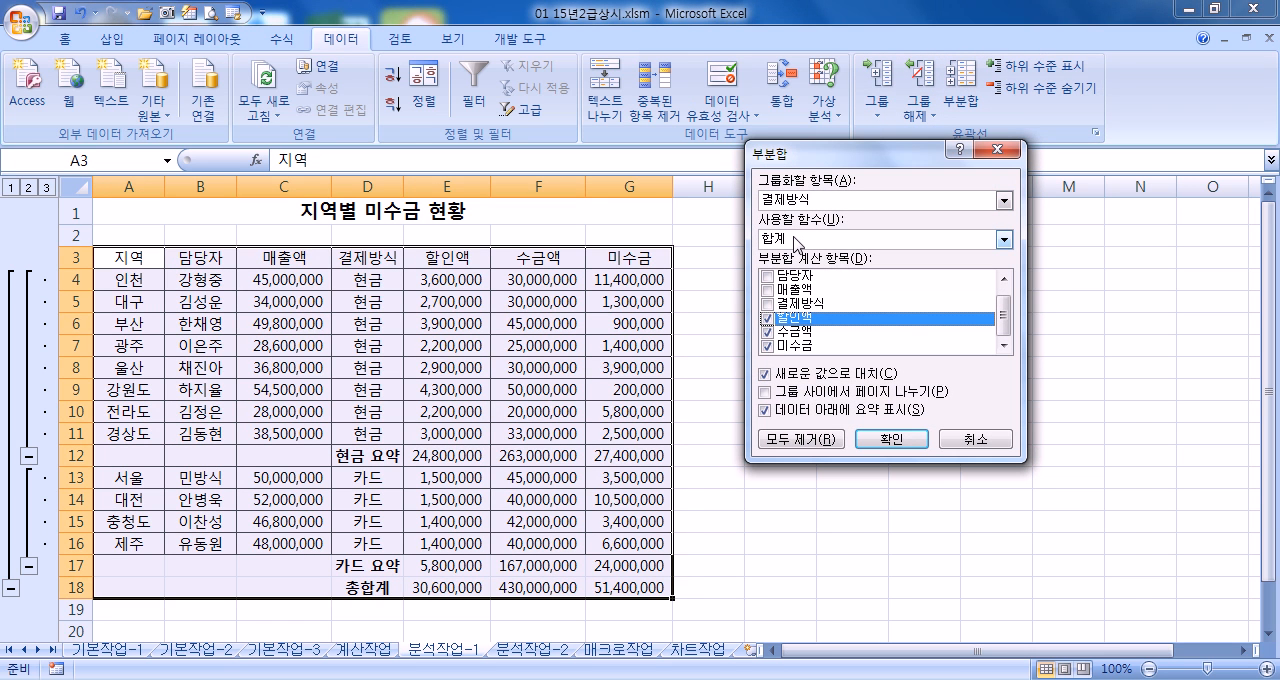
pyautogui.click(796, 241)
pyautogui.click(785, 282)
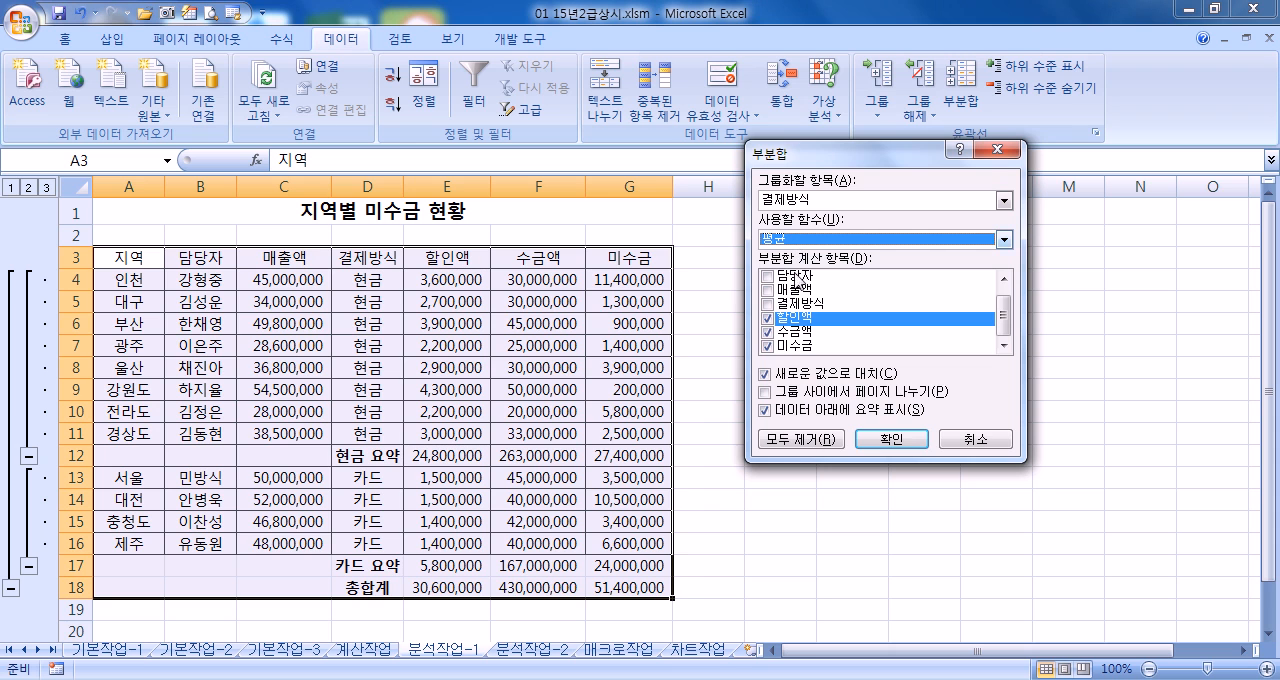
pyautogui.click(765, 375)
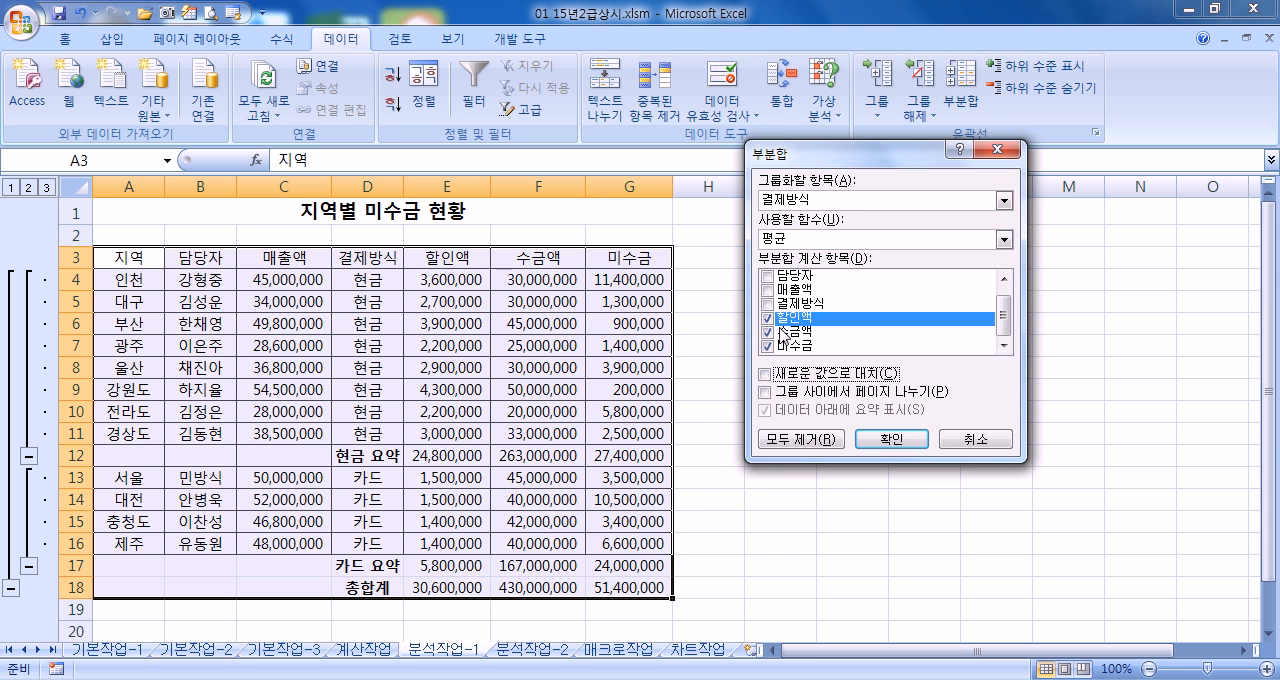
pyautogui.click(891, 441)
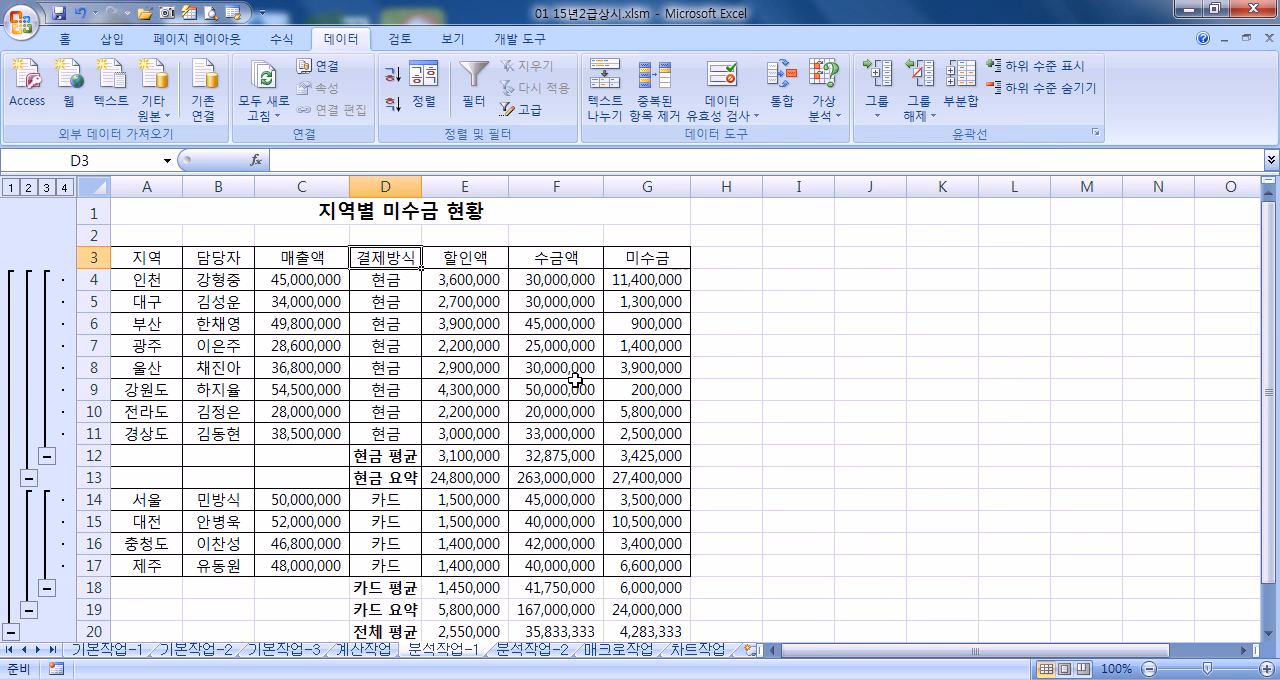
# Examine the 평균 and 요약 rows for 현금 and 카드 and the overall rows at the end of the table
pyautogui.click(403, 477)
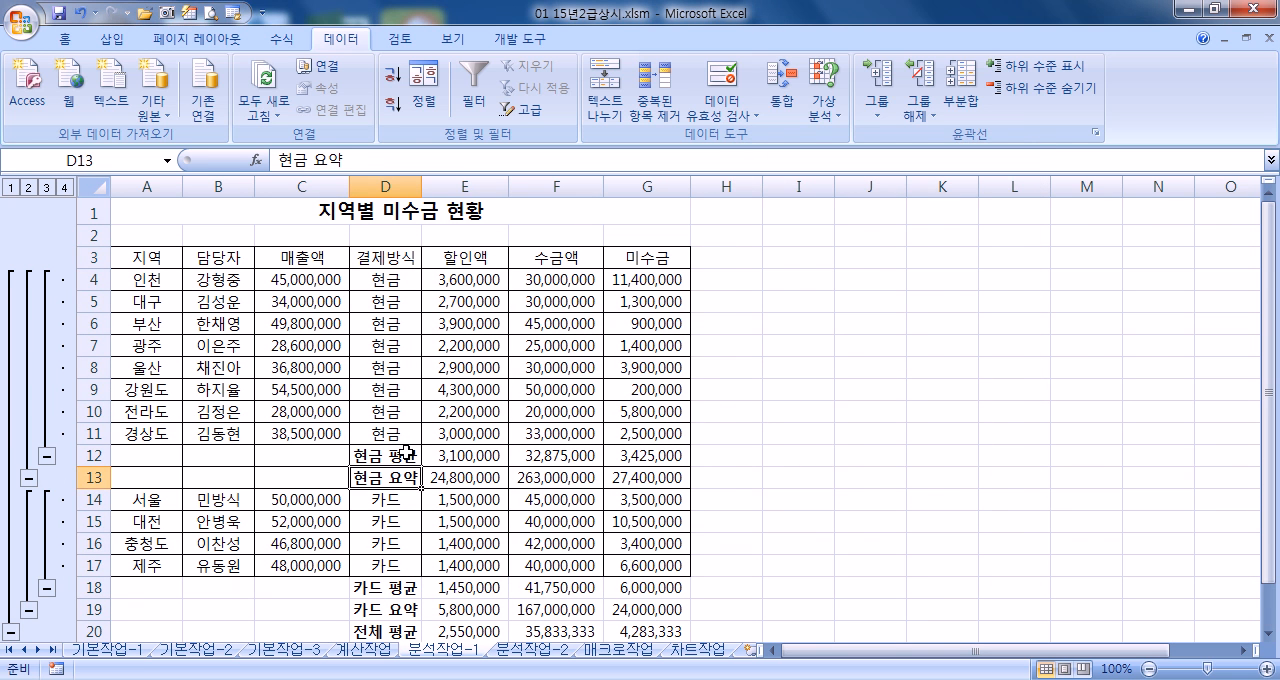
pyautogui.click(405, 453)
pyautogui.scroll(-7, 560, 436)
pyautogui.scroll(3, 557, 426)
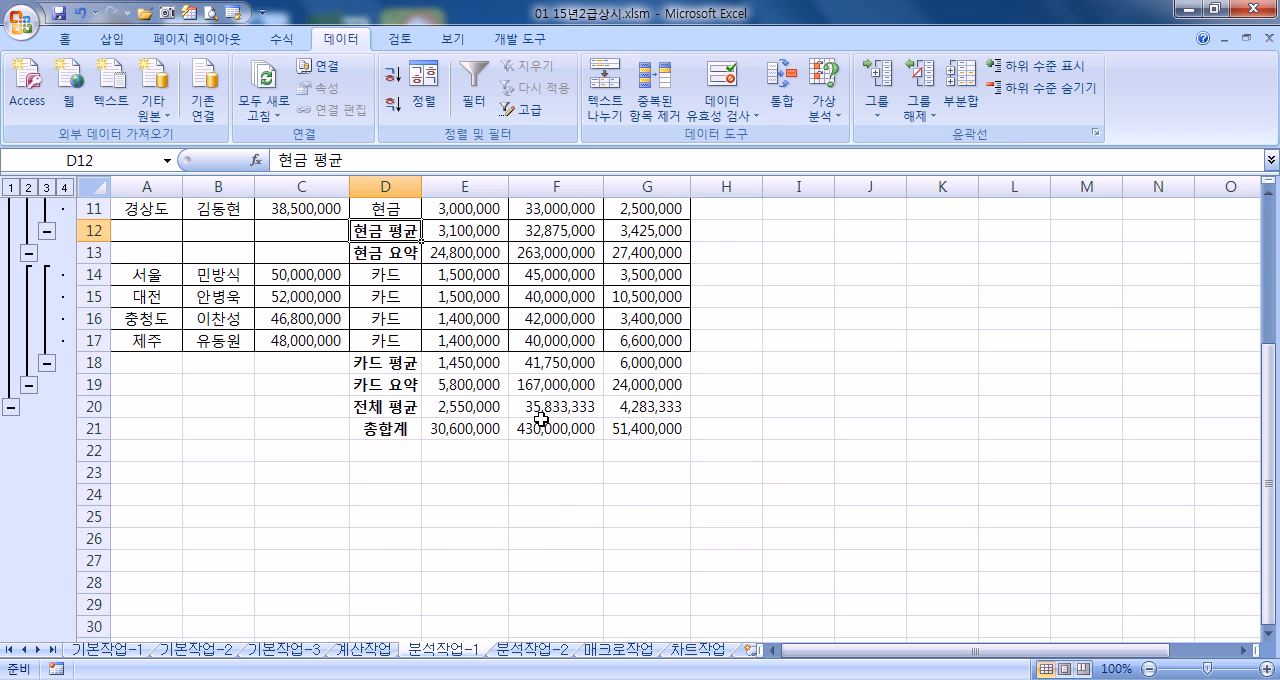
pyautogui.scroll(3, 544, 417)
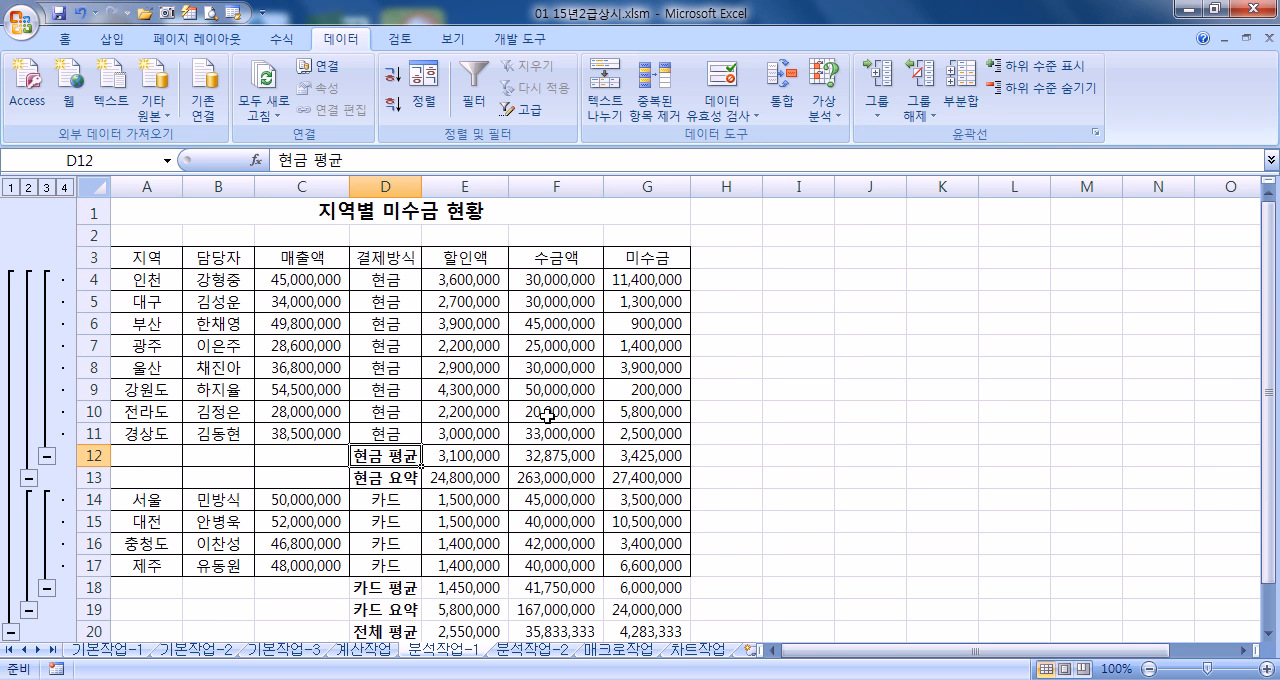
pyautogui.scroll(-3, 547, 417)
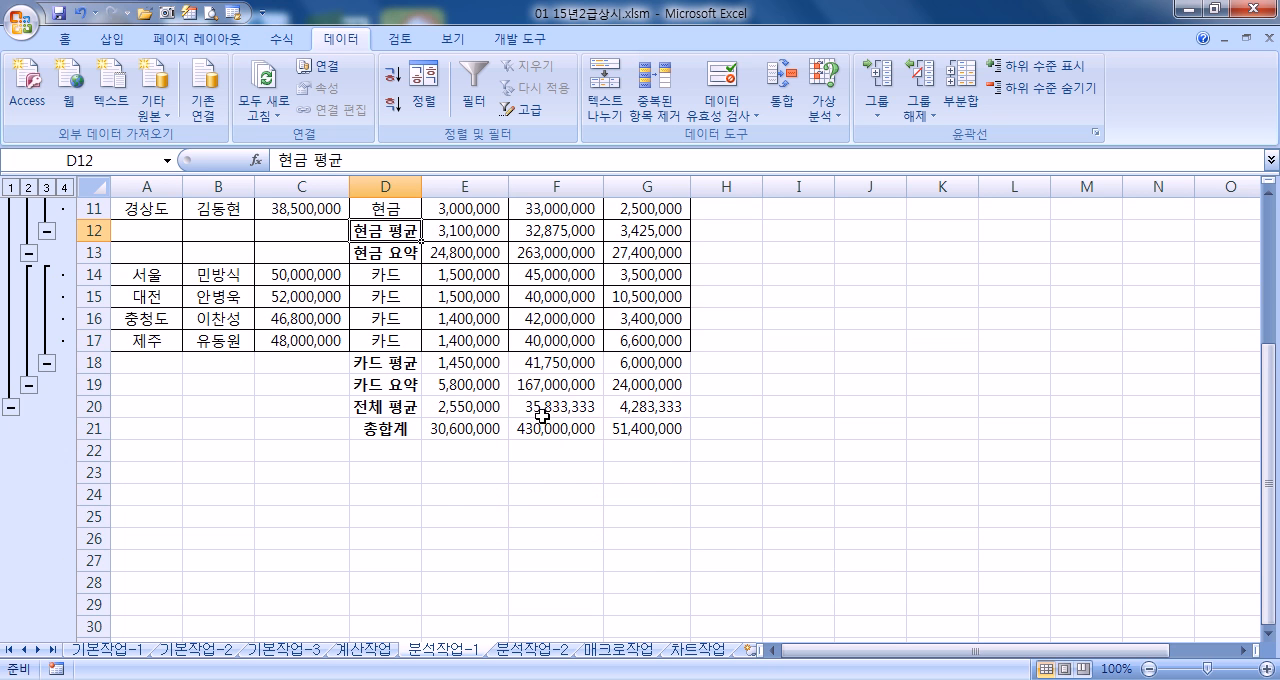
pyautogui.scroll(3, 541, 416)
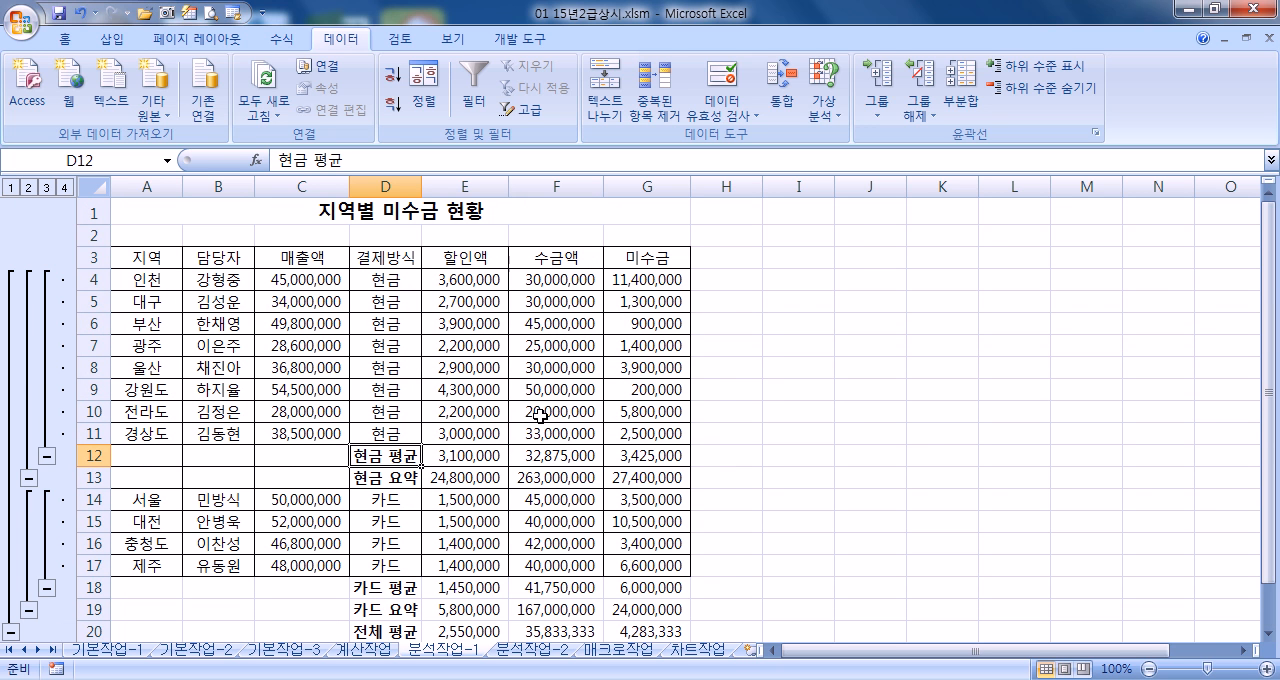
pyautogui.scroll(-3, 540, 415)
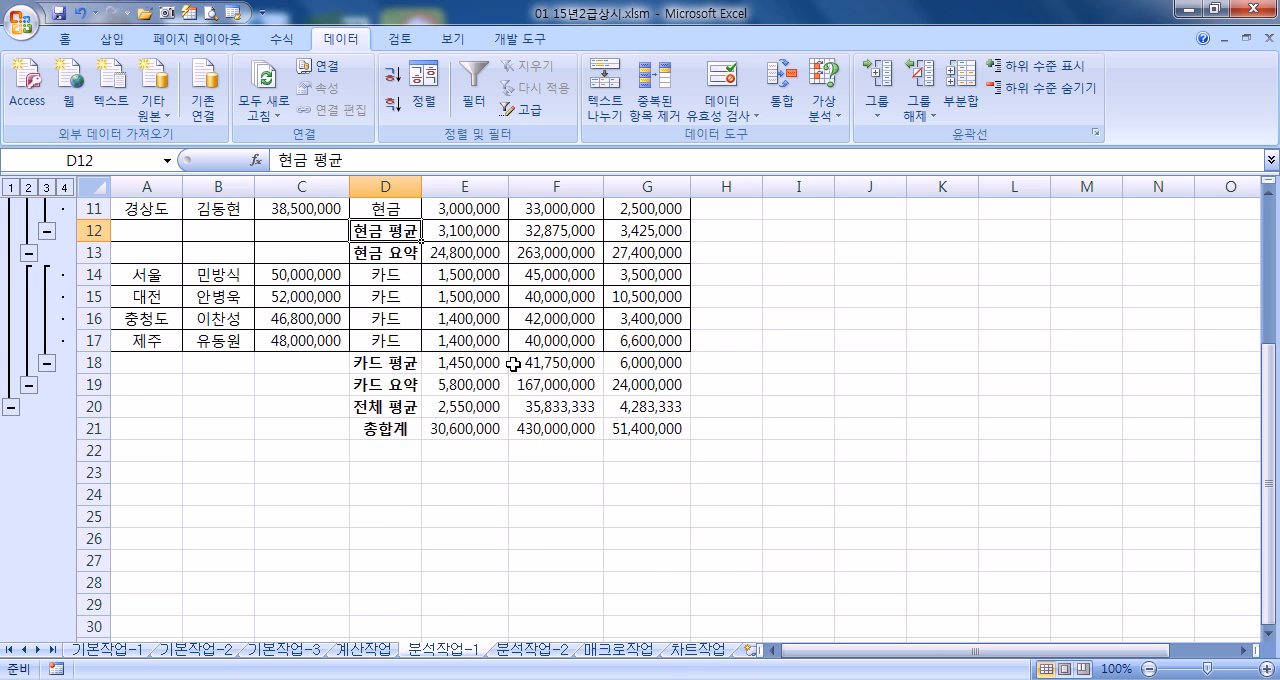
pyautogui.scroll(3, 507, 364)
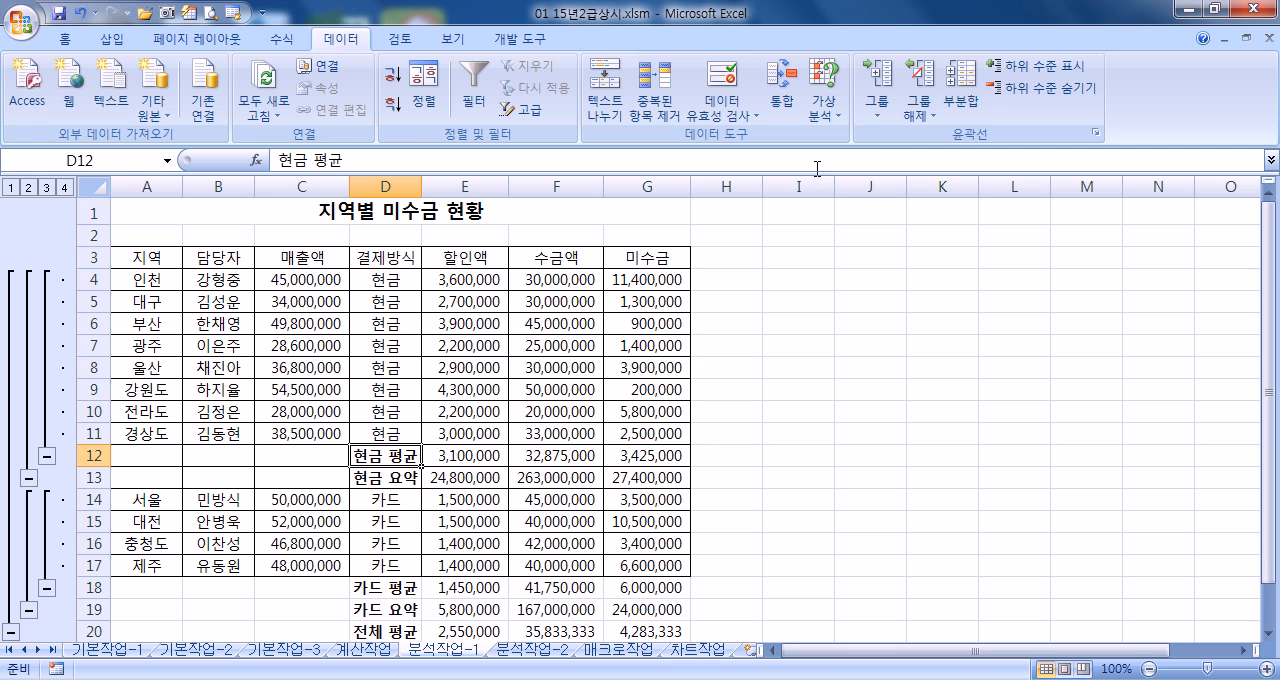
# Review the subtotal settings of the 지역별 미수금 현황 table and close them without applying anything
pyautogui.click(393, 260)
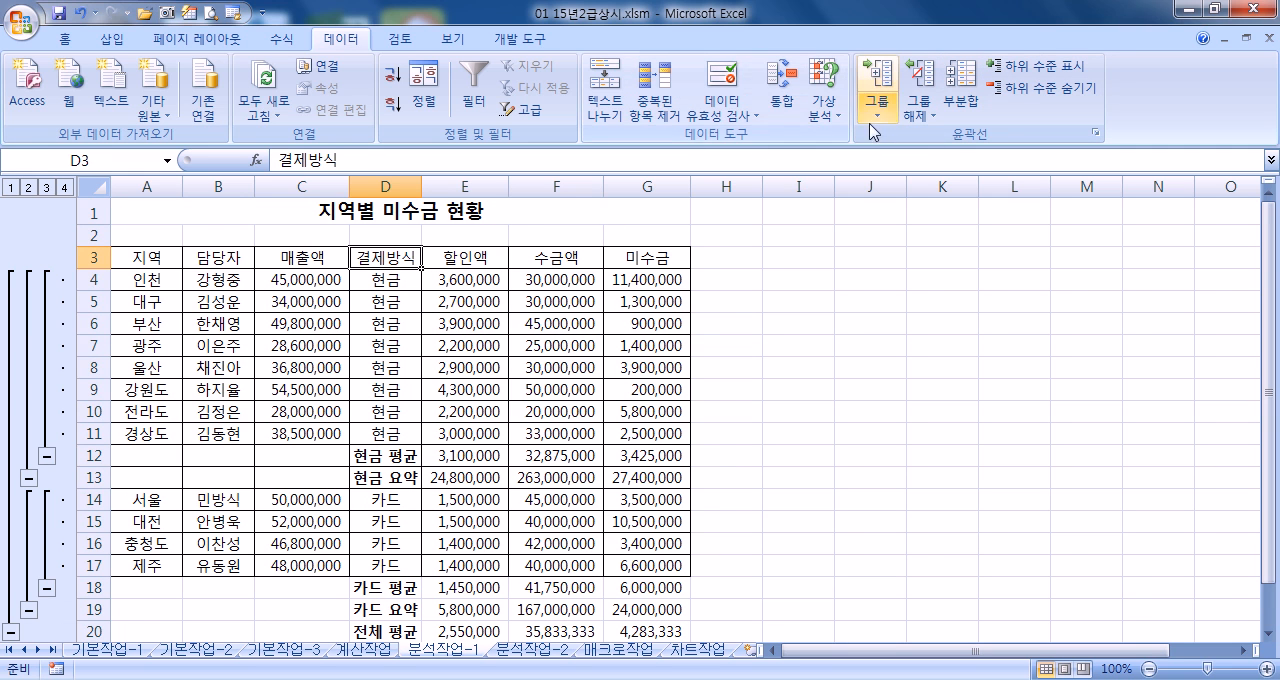
pyautogui.click(961, 100)
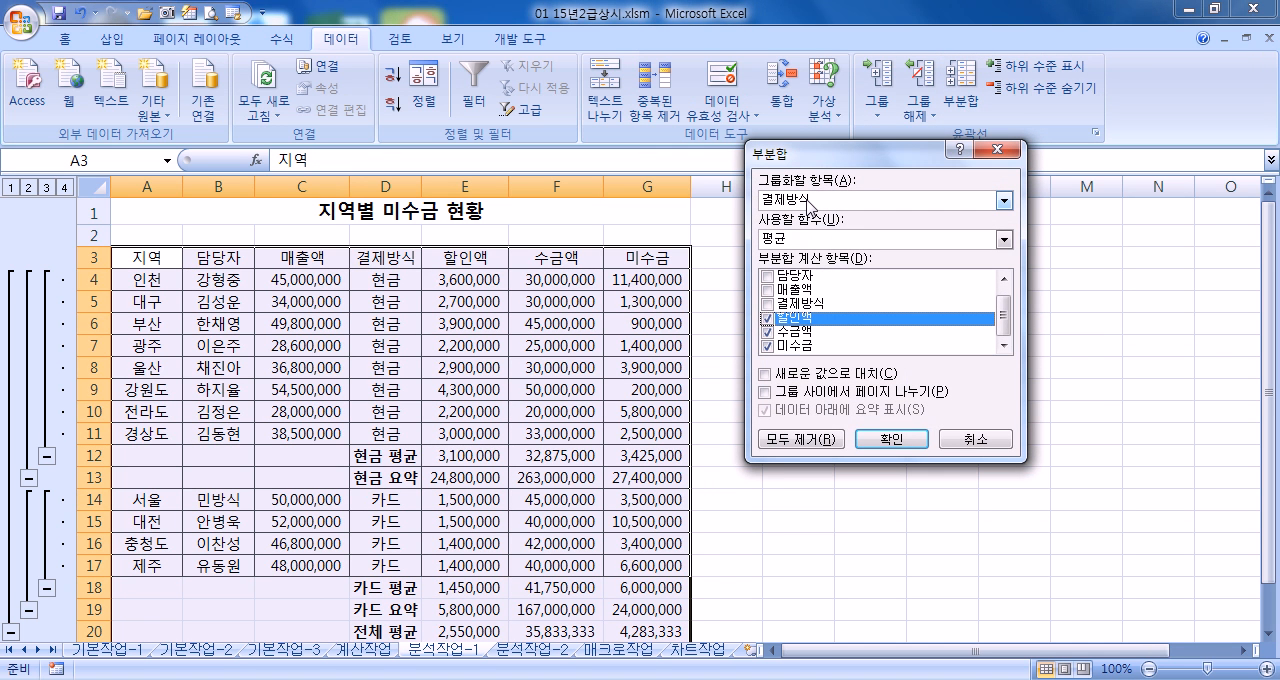
pyautogui.click(960, 444)
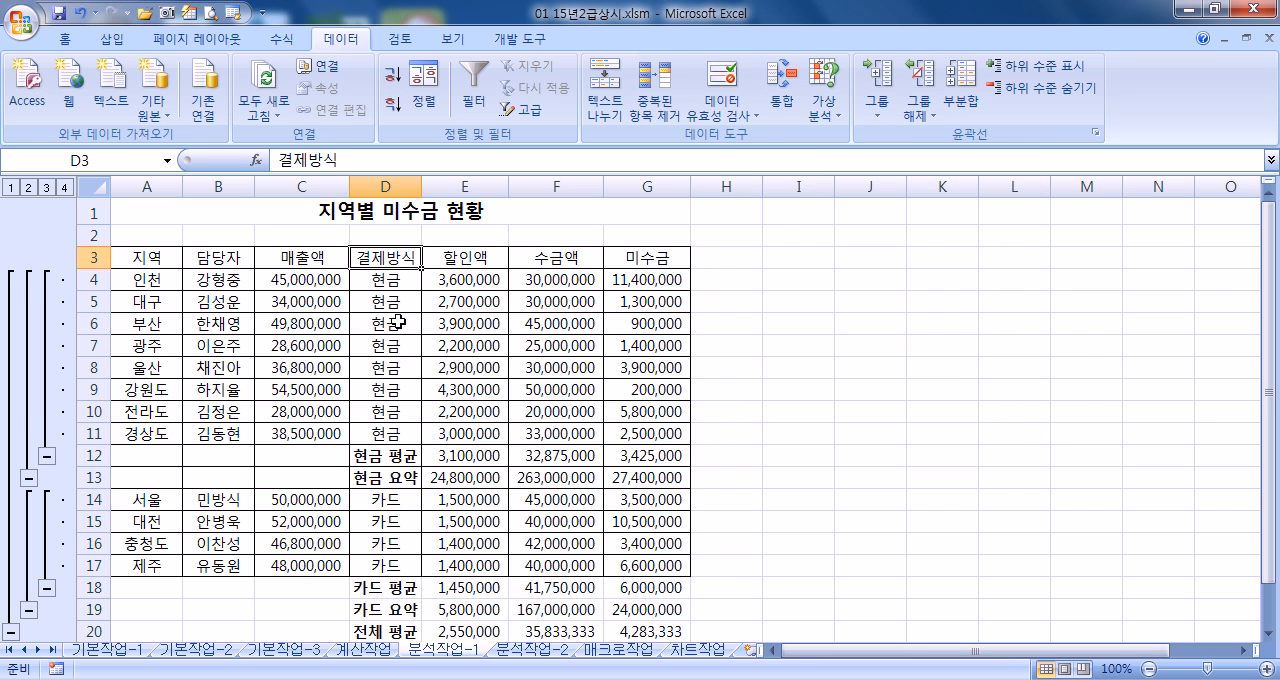
# On the 분석작업-2 sheet, run Goal Seek to bring 크루지's 월납입금 in F7 to 500000 by changing E7, and accept the result
pyautogui.click(537, 655)
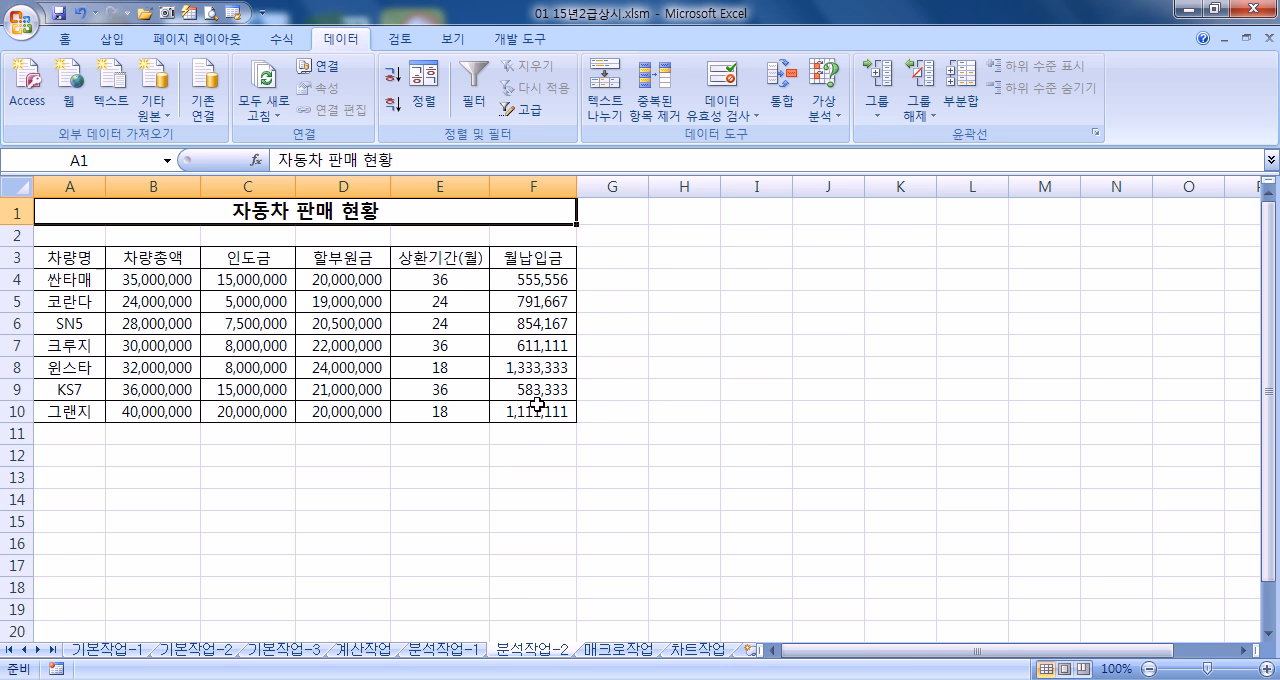
pyautogui.click(537, 349)
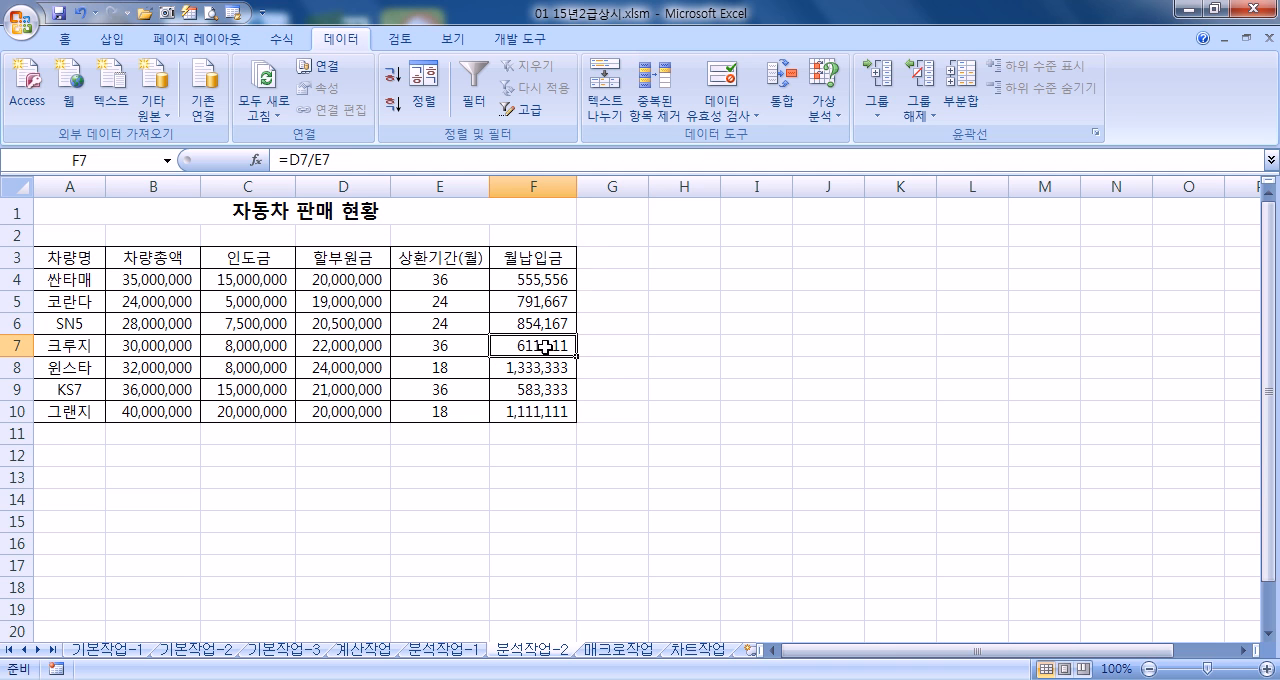
pyautogui.click(826, 116)
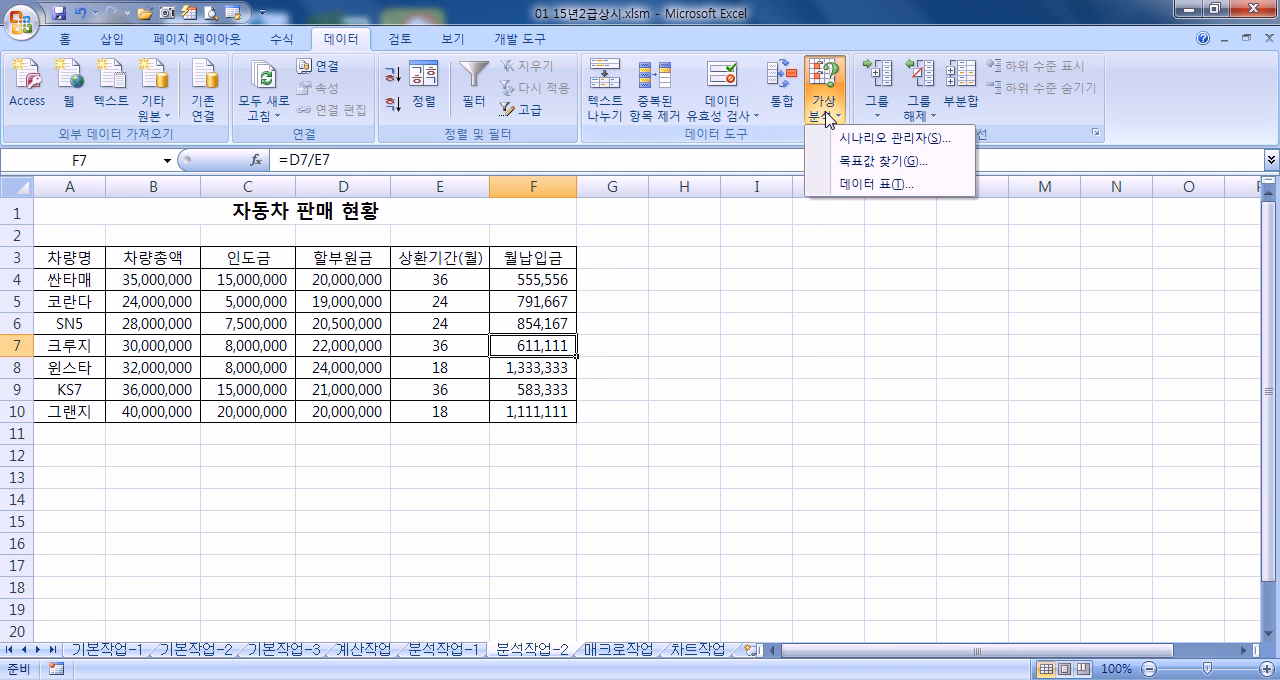
pyautogui.click(845, 162)
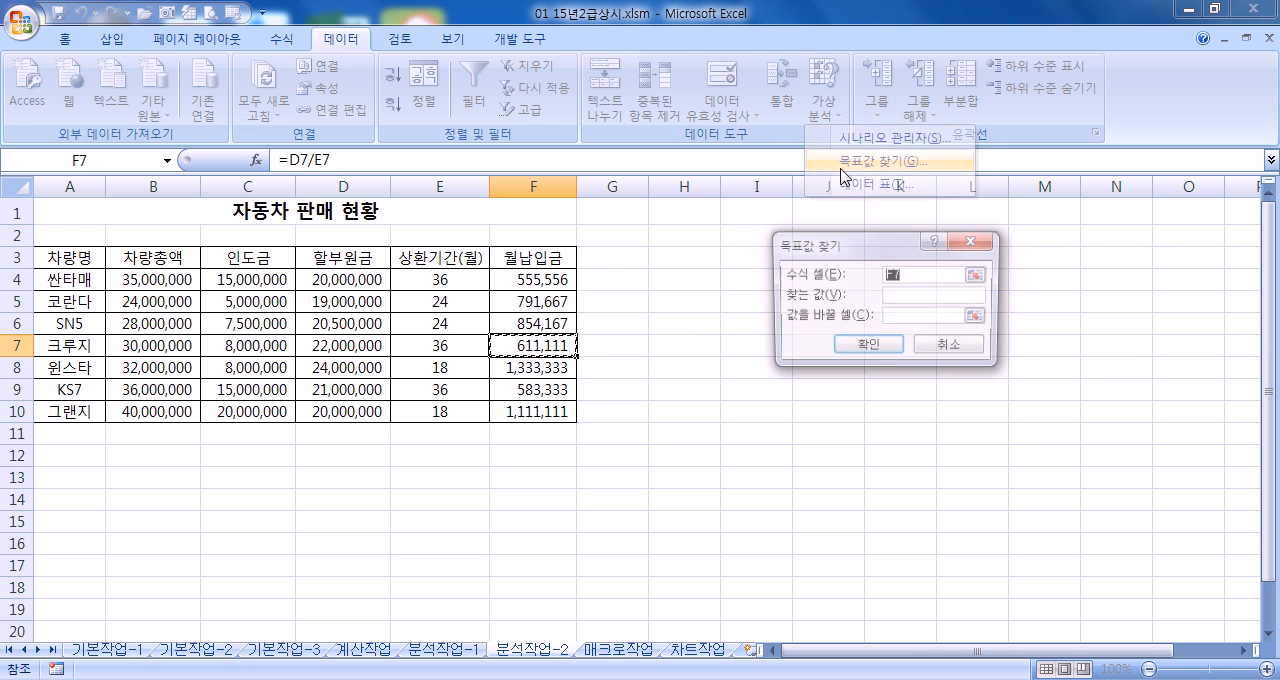
pyautogui.moveTo(766, 257); pyautogui.dragTo(686, 262)
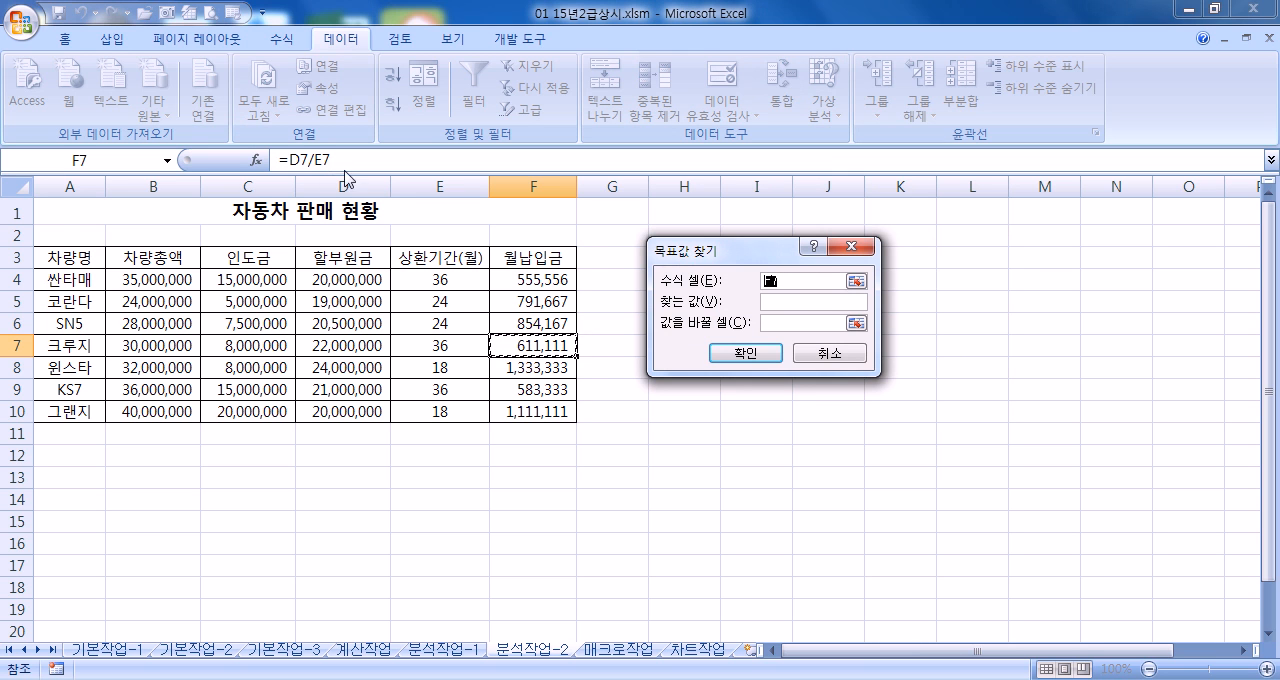
pyautogui.click(786, 301)
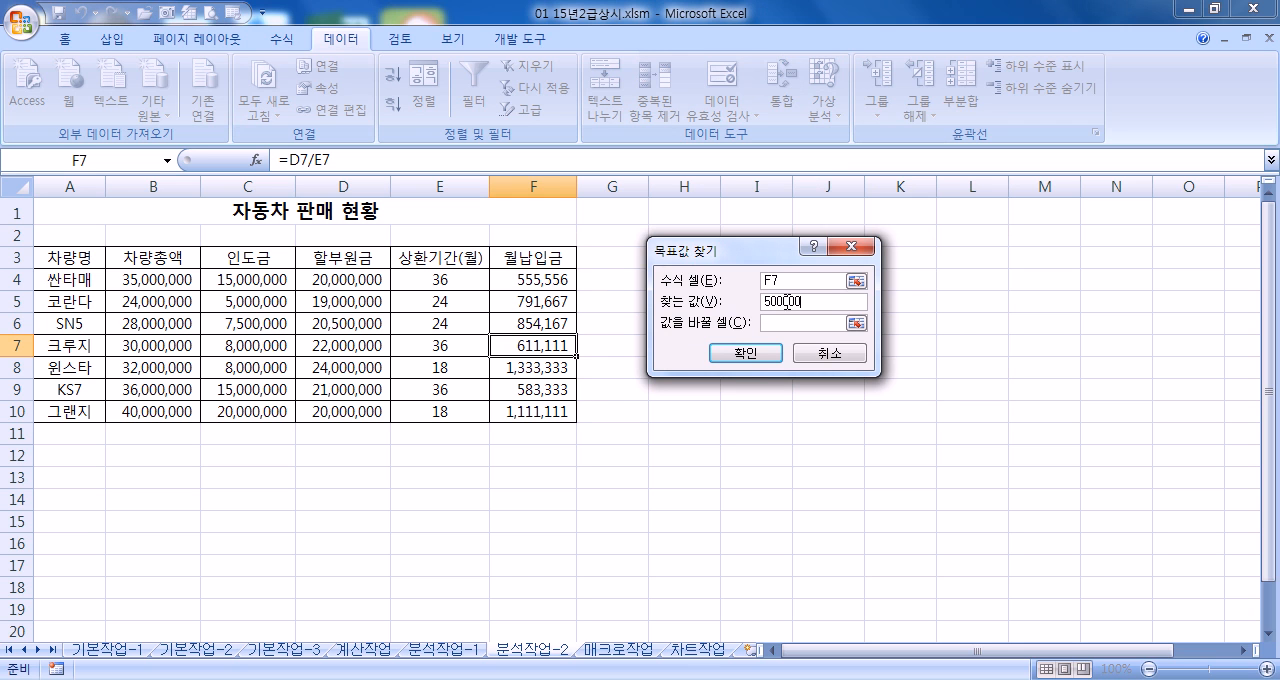
pyautogui.click(797, 322)
pyautogui.click(463, 342)
pyautogui.click(741, 354)
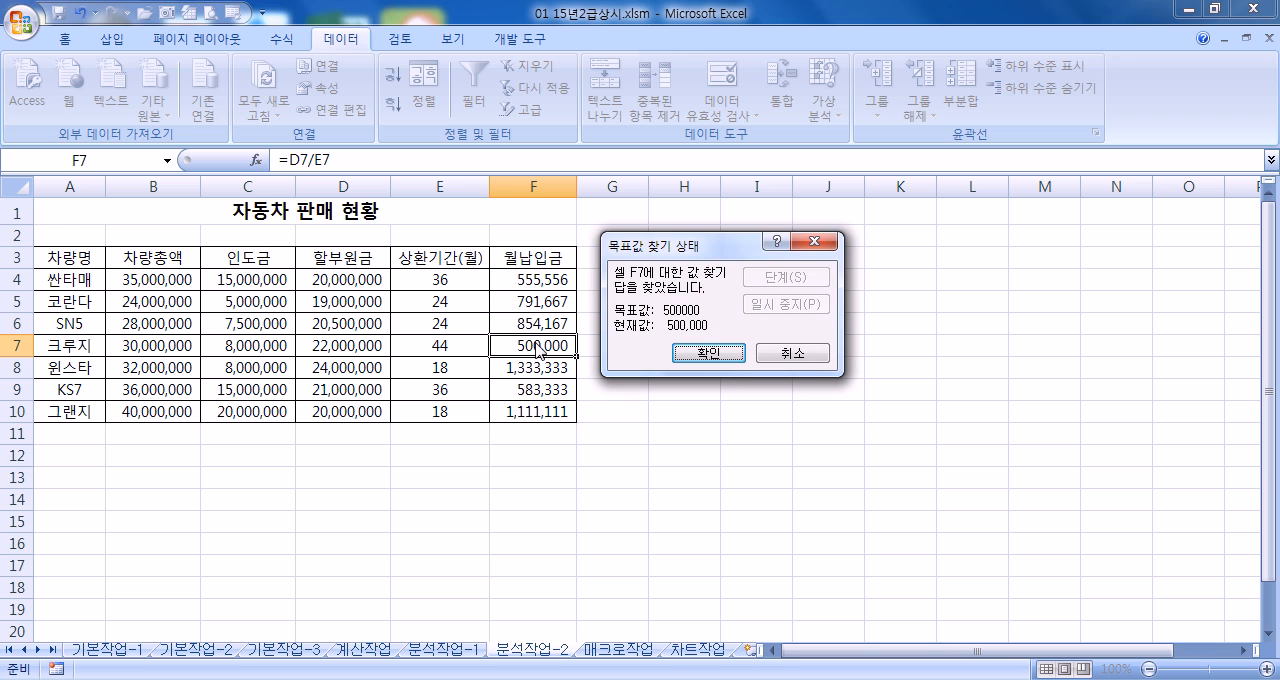
pyautogui.click(708, 353)
# Inspect the full value stored in 크루지's 상환기간(월) cell E7, and undo and redo the Goal Seek change to compare both states
pyautogui.click(458, 347)
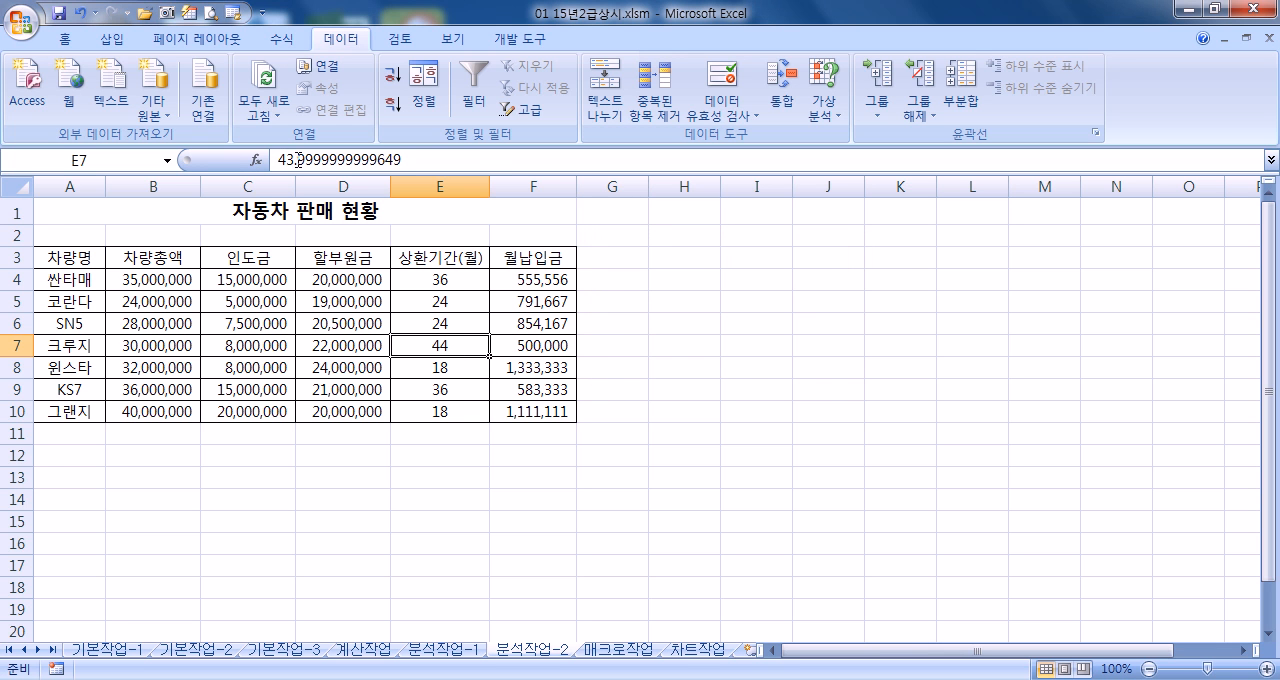
pyautogui.moveTo(402, 160); pyautogui.dragTo(262, 160)
pyautogui.click(448, 346)
pyautogui.click(82, 13)
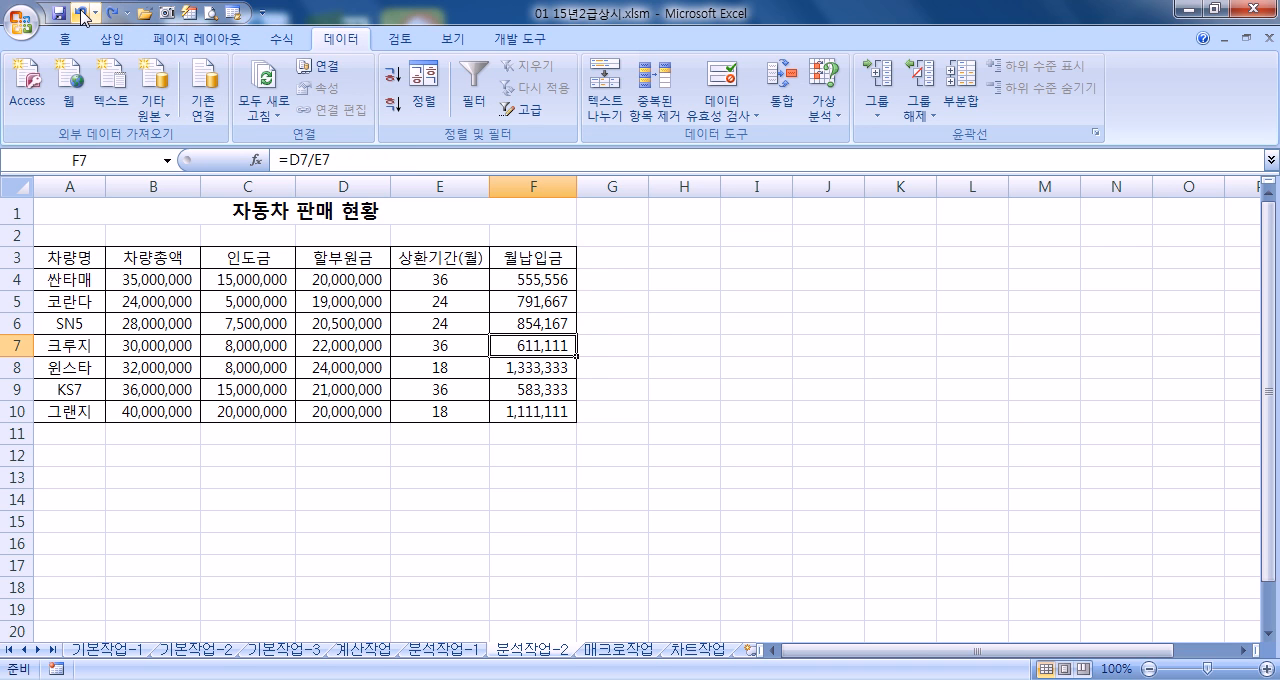
pyautogui.click(114, 13)
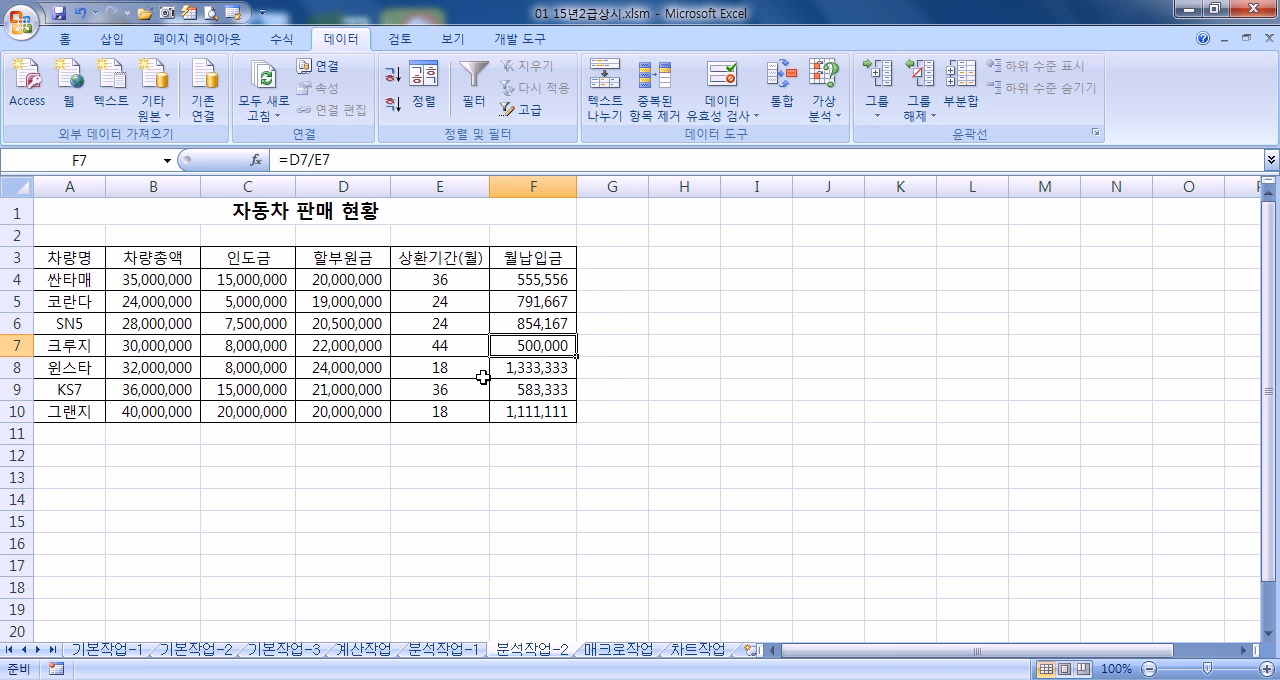
# On the 매크로작업 sheet, preview the 강조색1 cell style on the header row A3:G3 without applying it
pyautogui.click(622, 650)
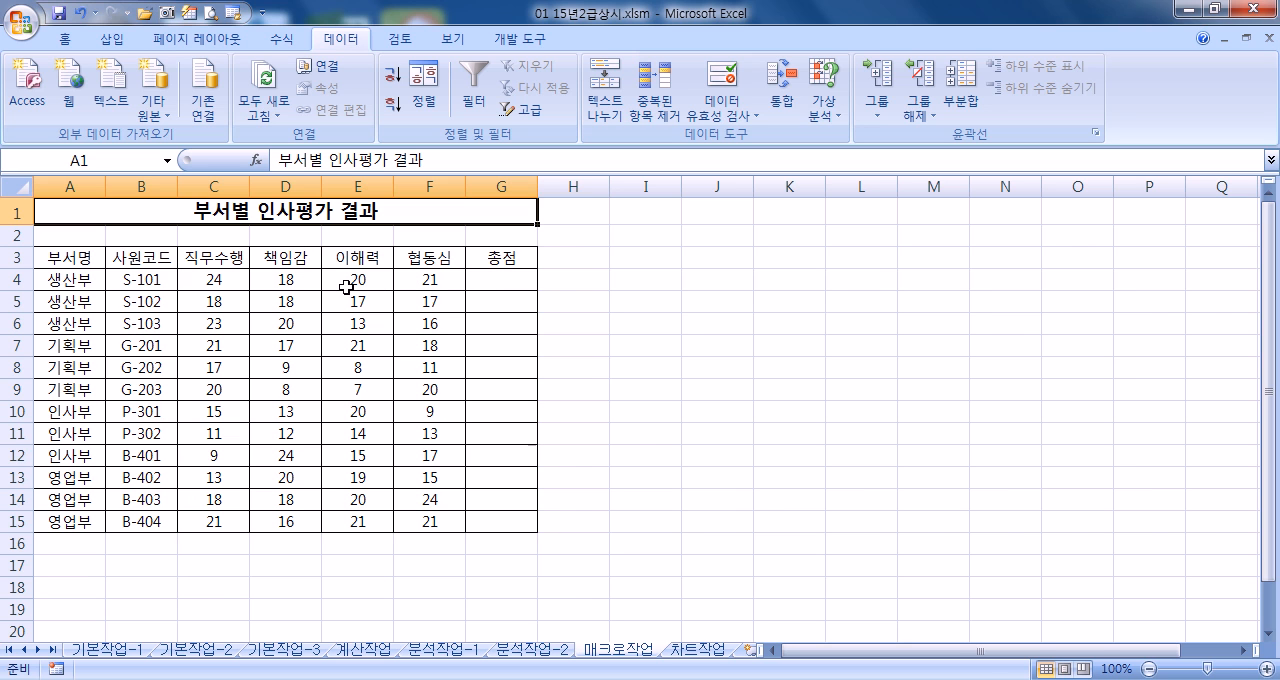
pyautogui.moveTo(68, 262); pyautogui.dragTo(472, 258)
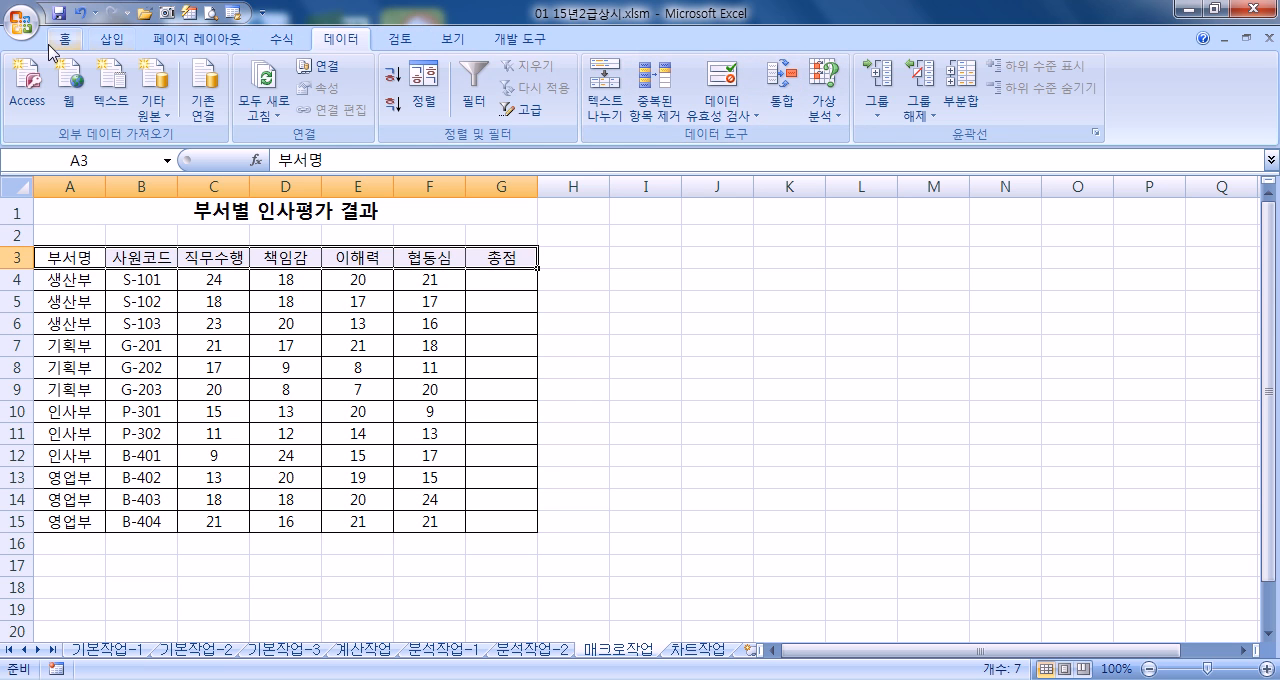
pyautogui.click(70, 46)
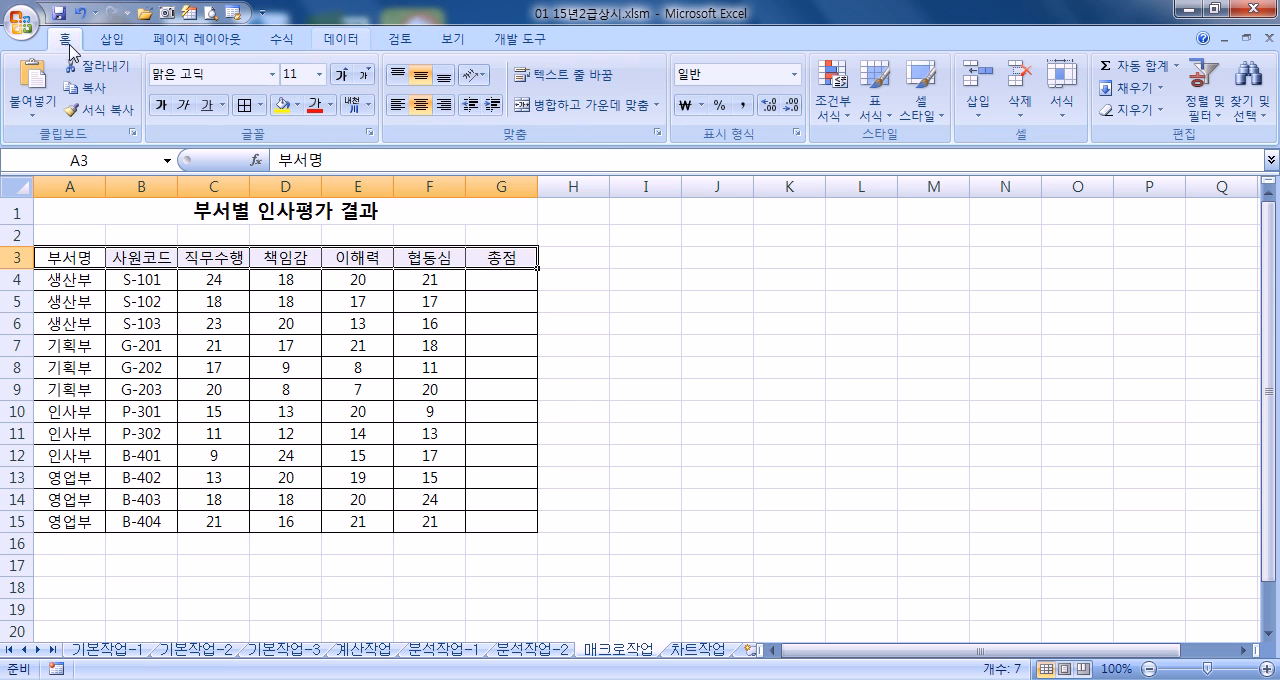
pyautogui.click(922, 122)
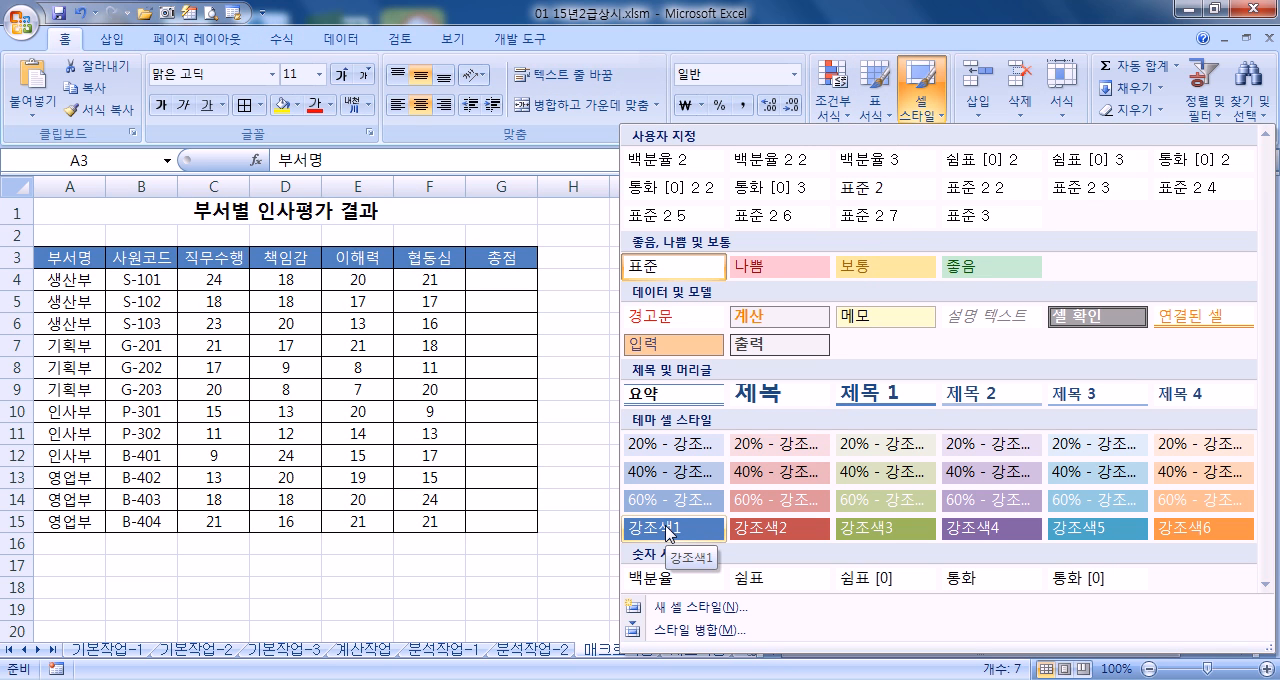
pyautogui.click(175, 218)
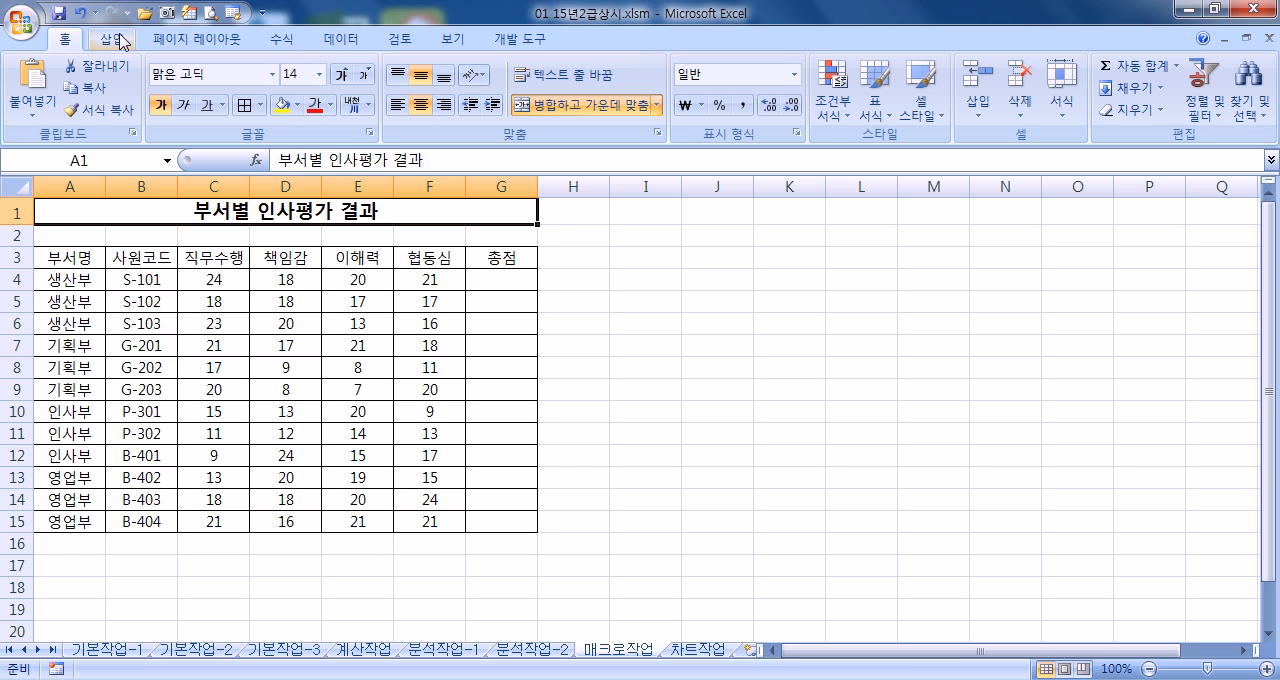
# Check the 리본 메뉴에 개발 도구 탭 표시 setting in the Excel 2007 options and accept the dialog unchanged
pyautogui.click(525, 42)
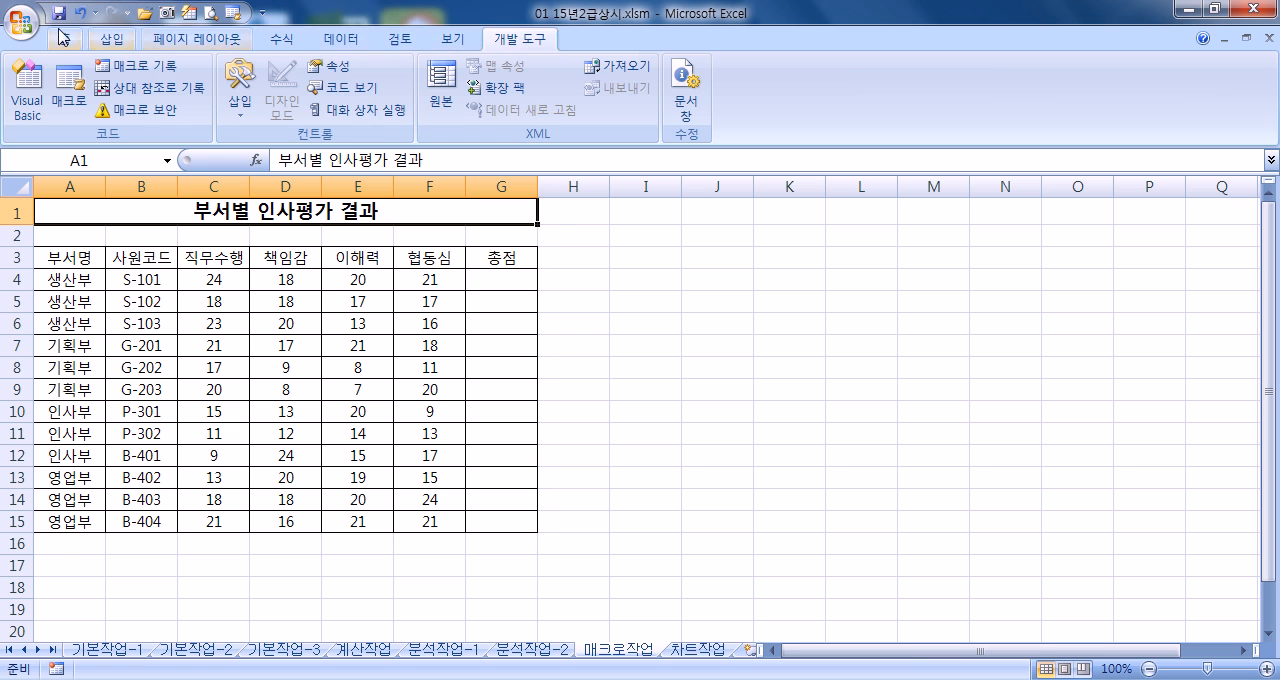
pyautogui.click(22, 18)
pyautogui.click(363, 481)
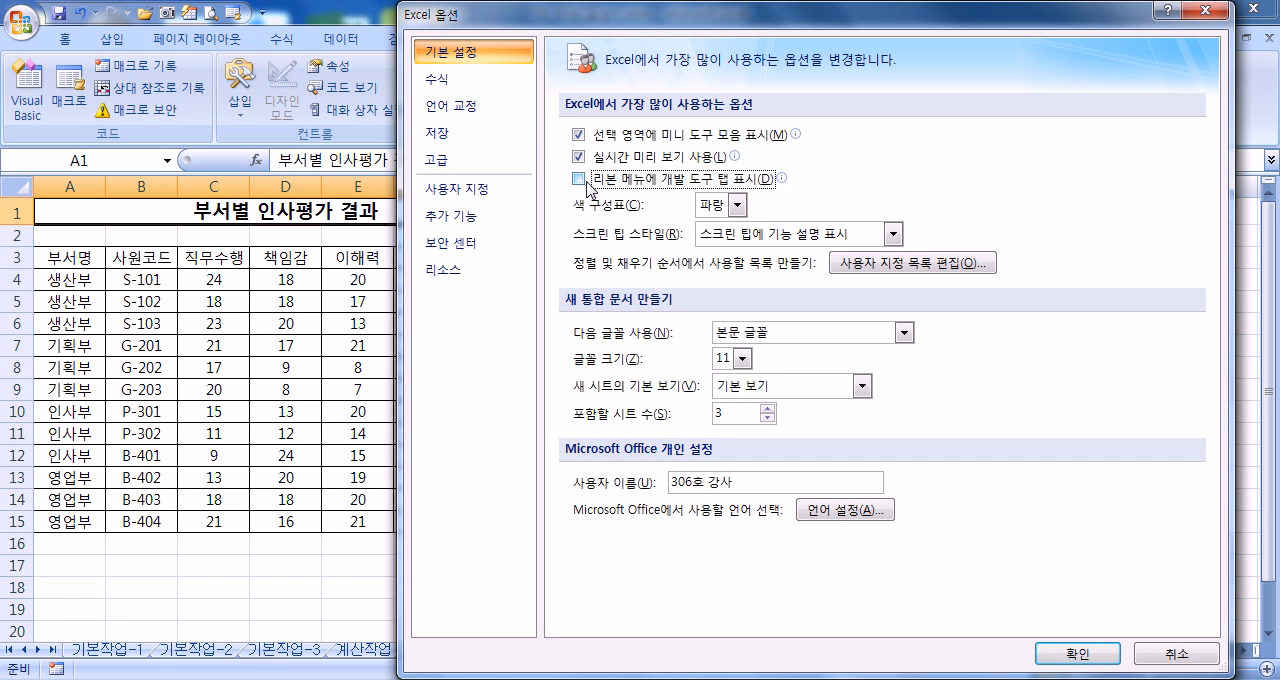
pyautogui.click(1076, 653)
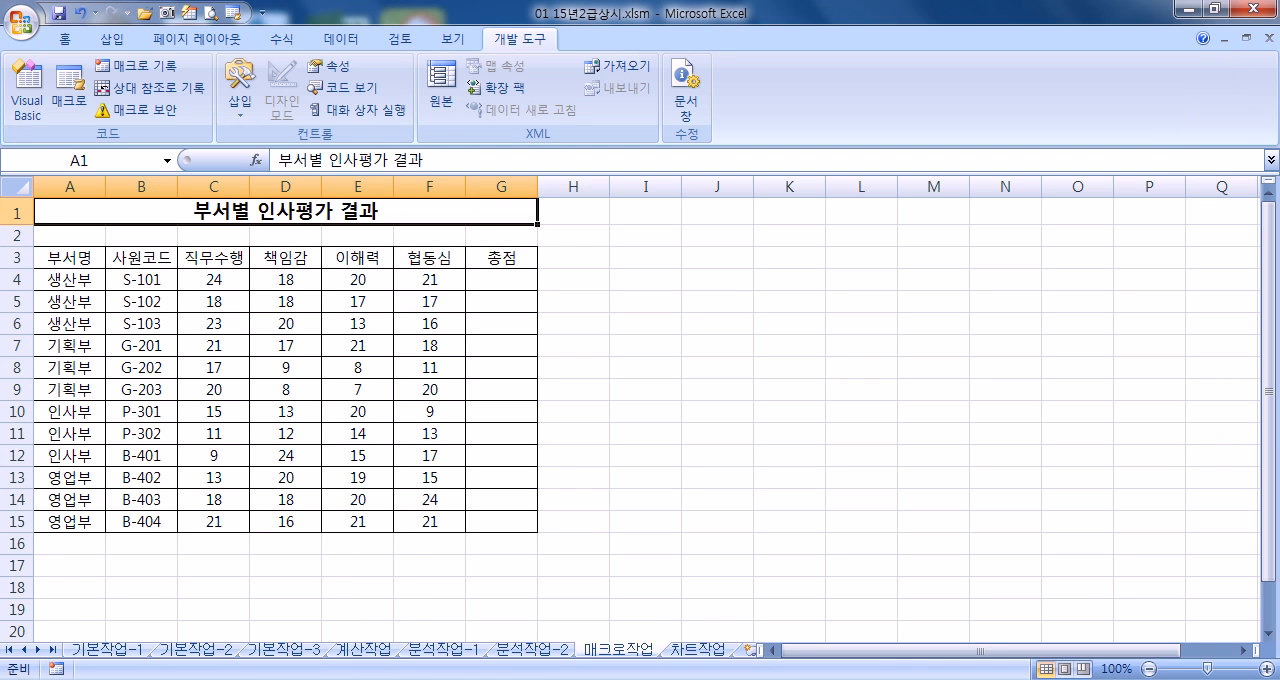
# Switch to Excel 2013 and create a new blank workbook
pyautogui.press('super')
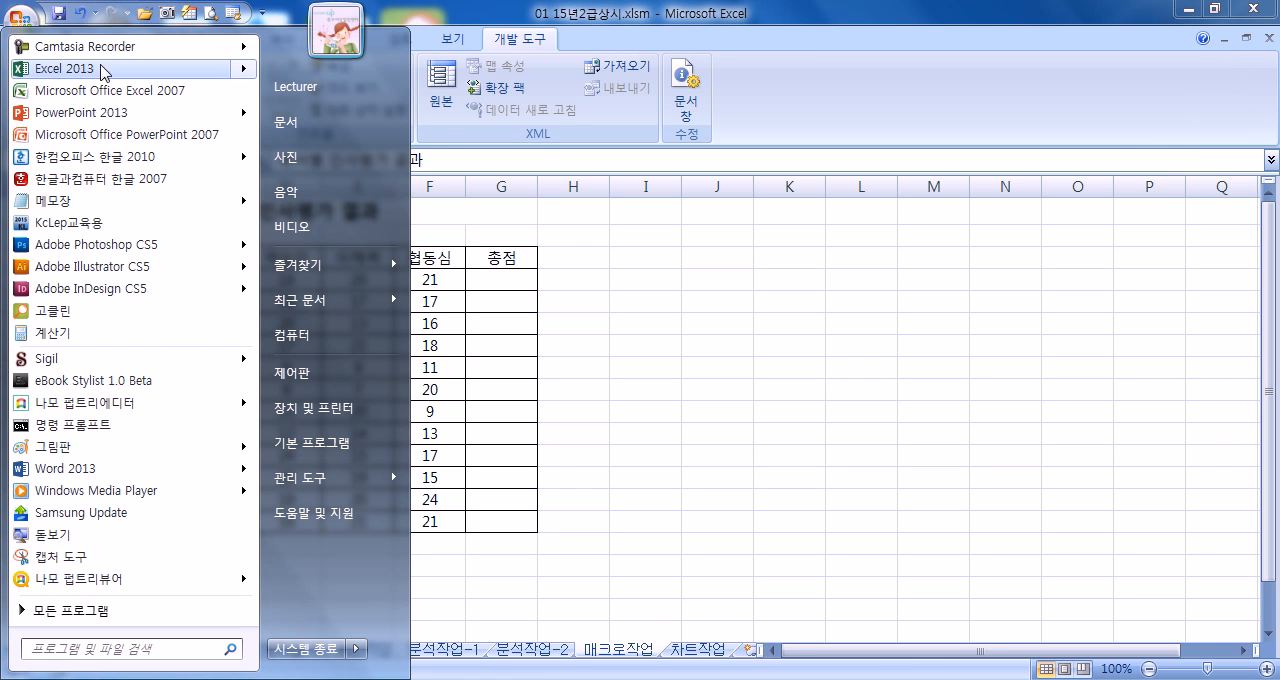
pyautogui.press('Escape')
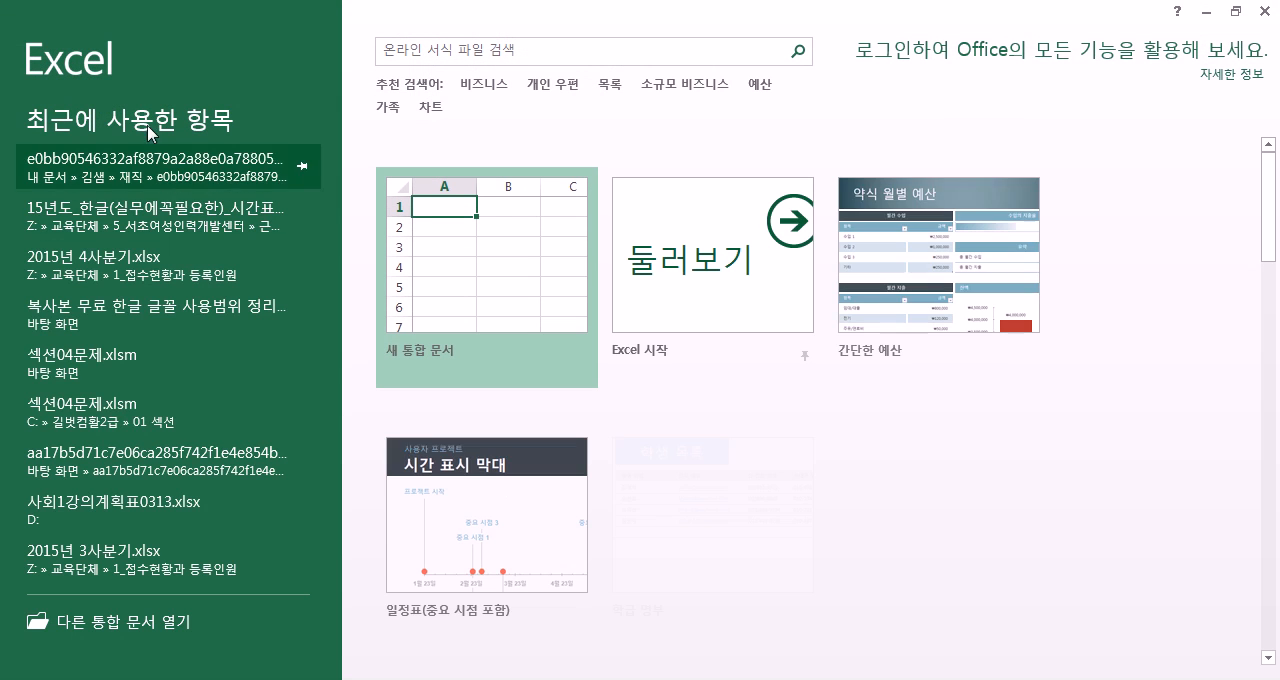
pyautogui.click(443, 206)
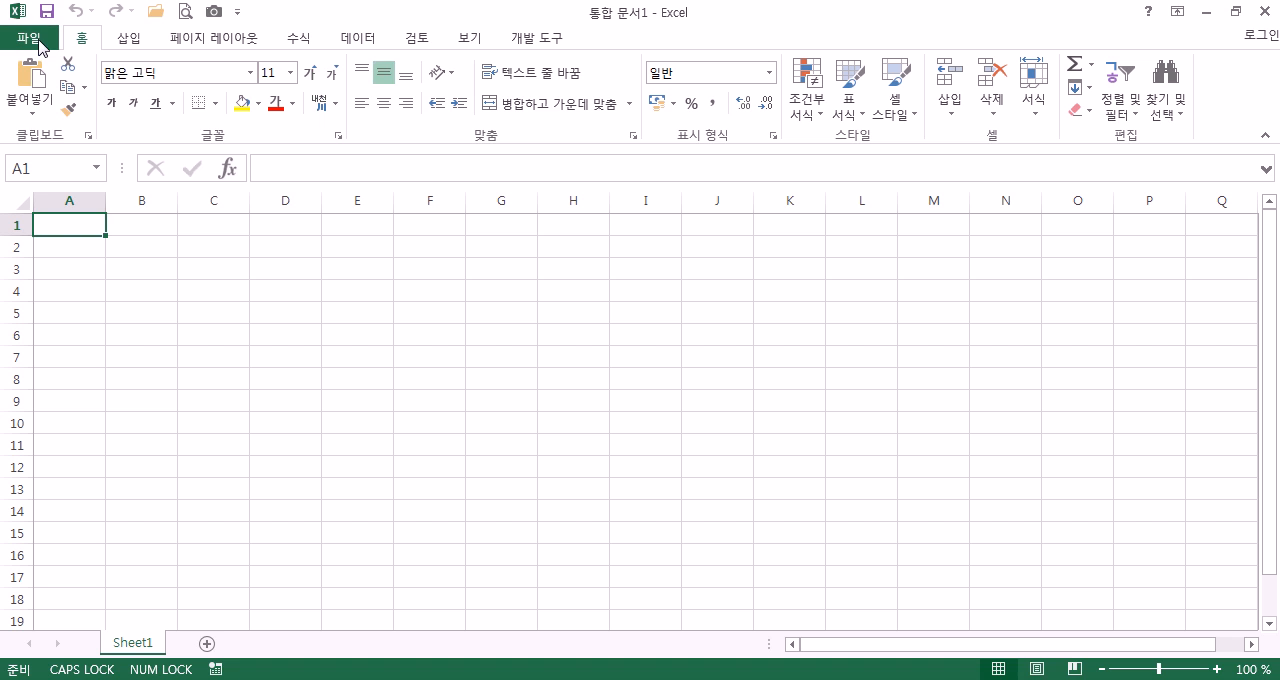
# In the ribbon customization options, turn off the 개발 도구 tab and accept the change
pyautogui.click(38, 42)
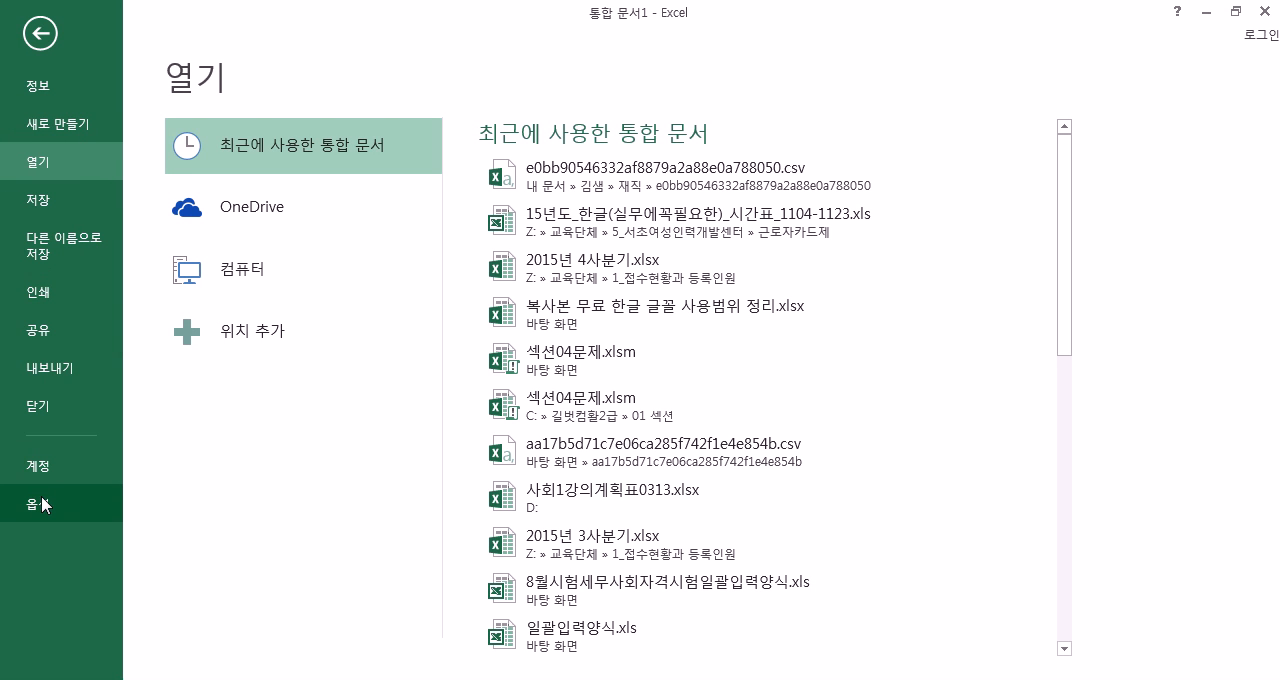
pyautogui.click(41, 496)
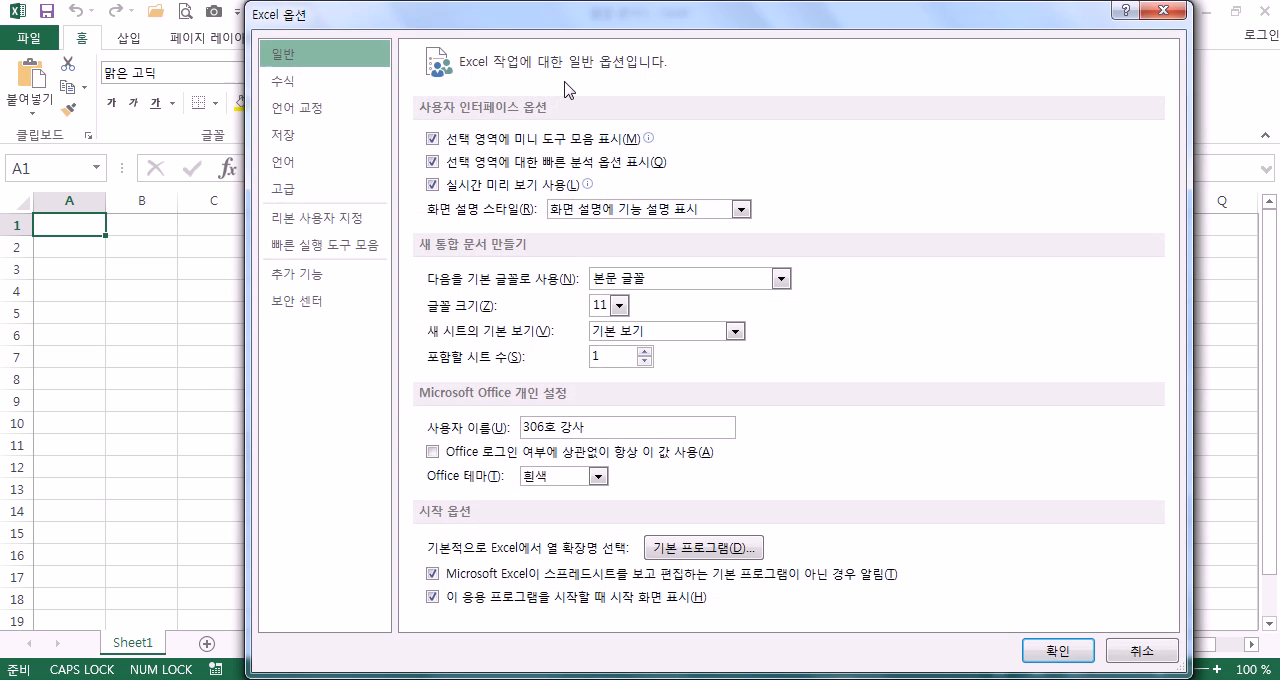
pyautogui.click(308, 228)
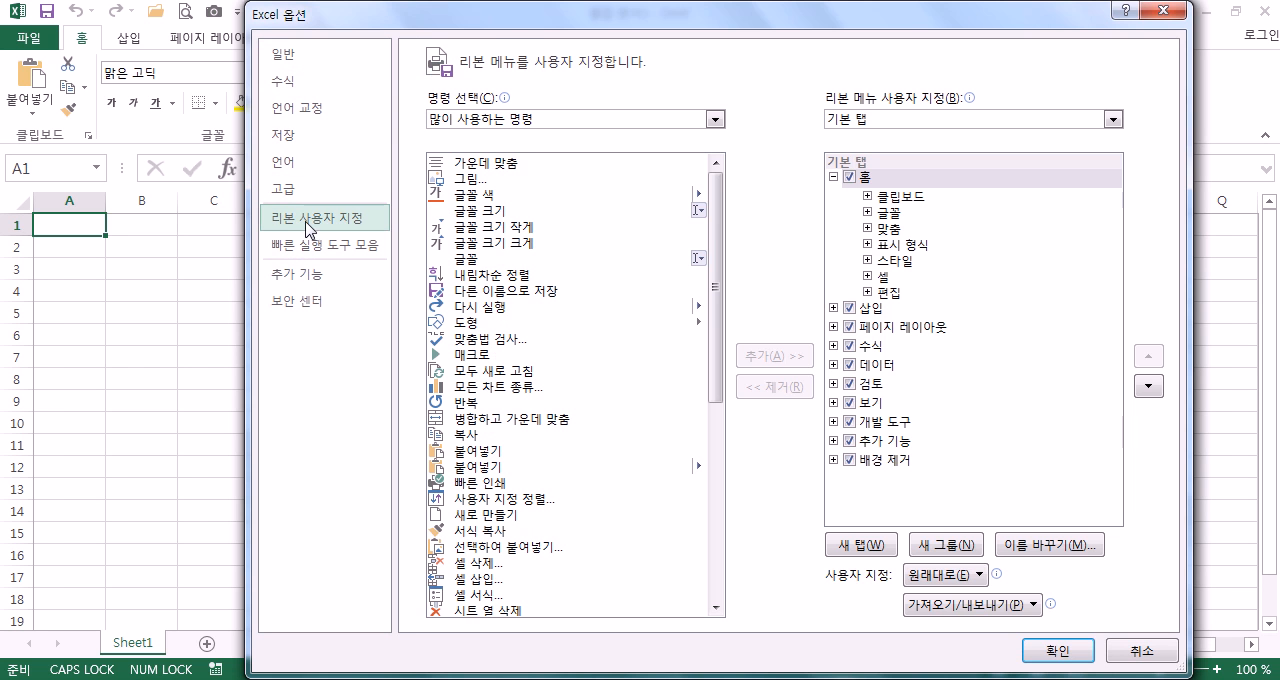
pyautogui.click(834, 178)
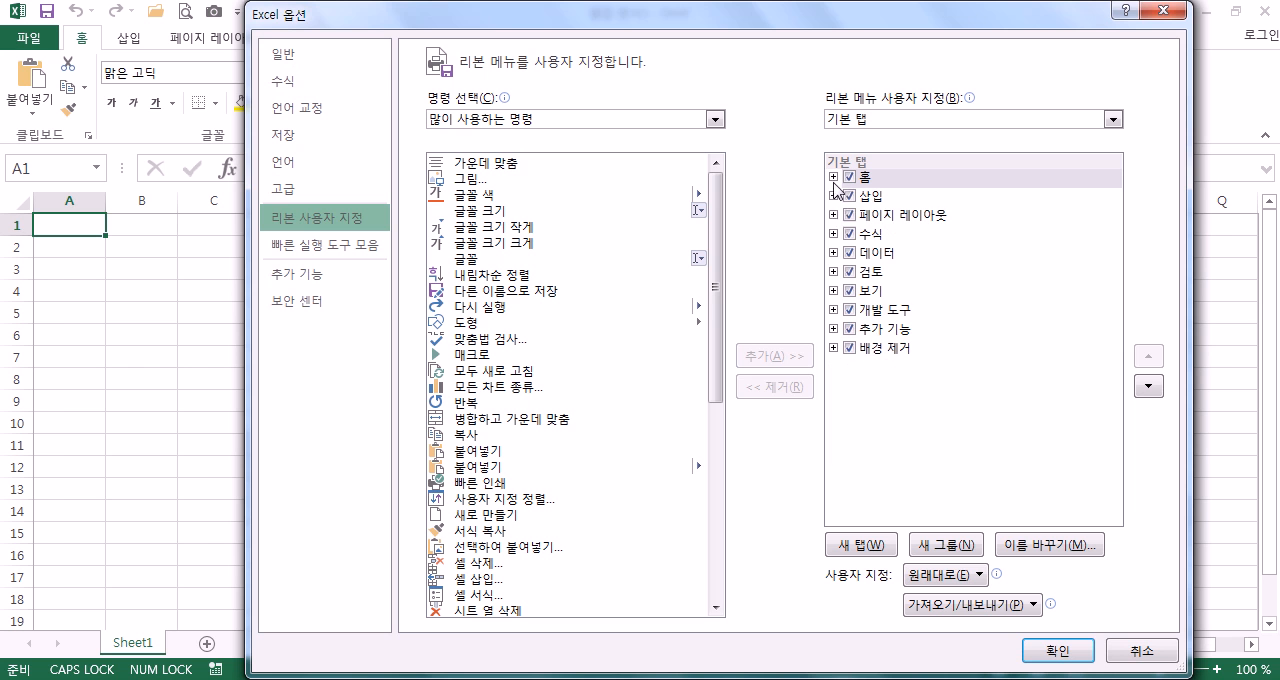
pyautogui.click(850, 311)
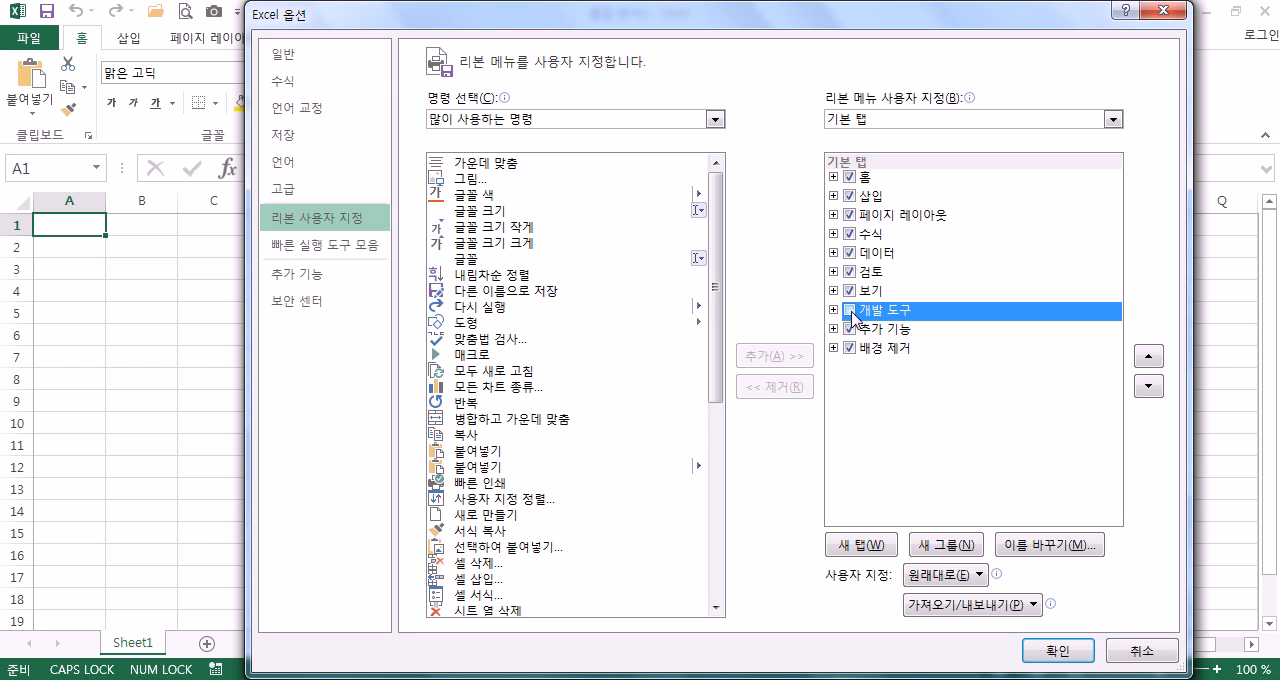
pyautogui.click(1058, 650)
# Reopen the ribbon customization options and turn the 개발 도구 tab back on
pyautogui.click(30, 38)
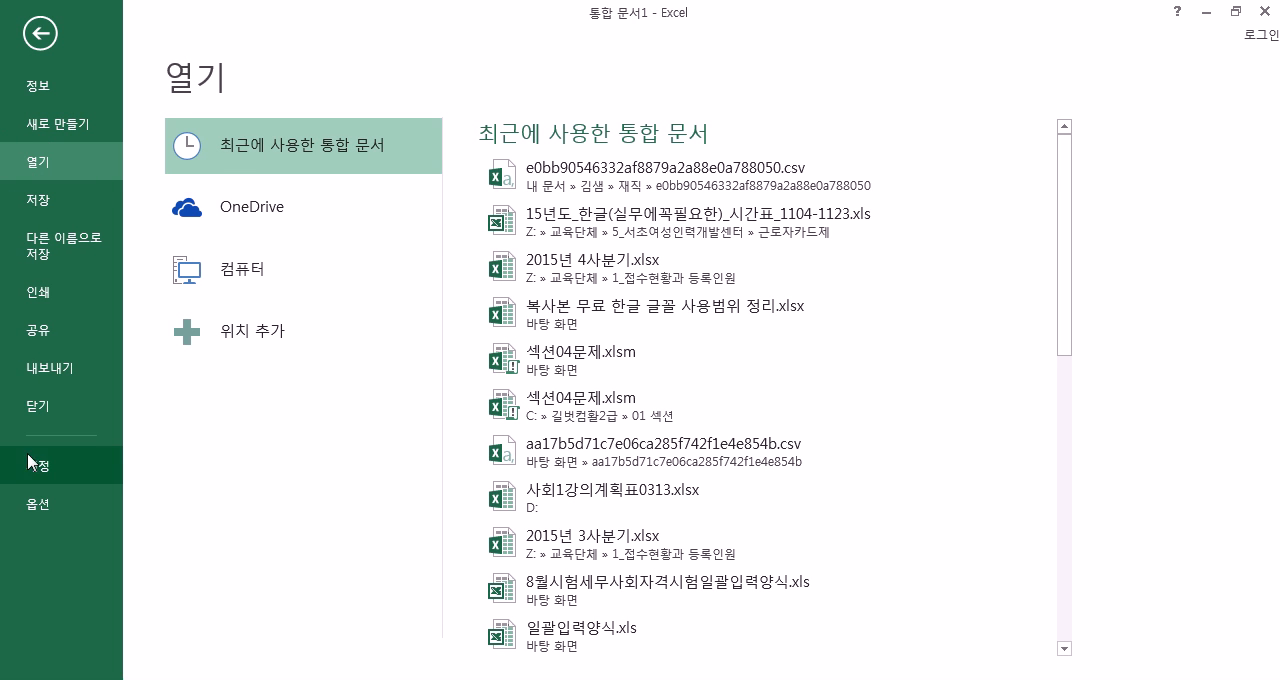
pyautogui.click(38, 504)
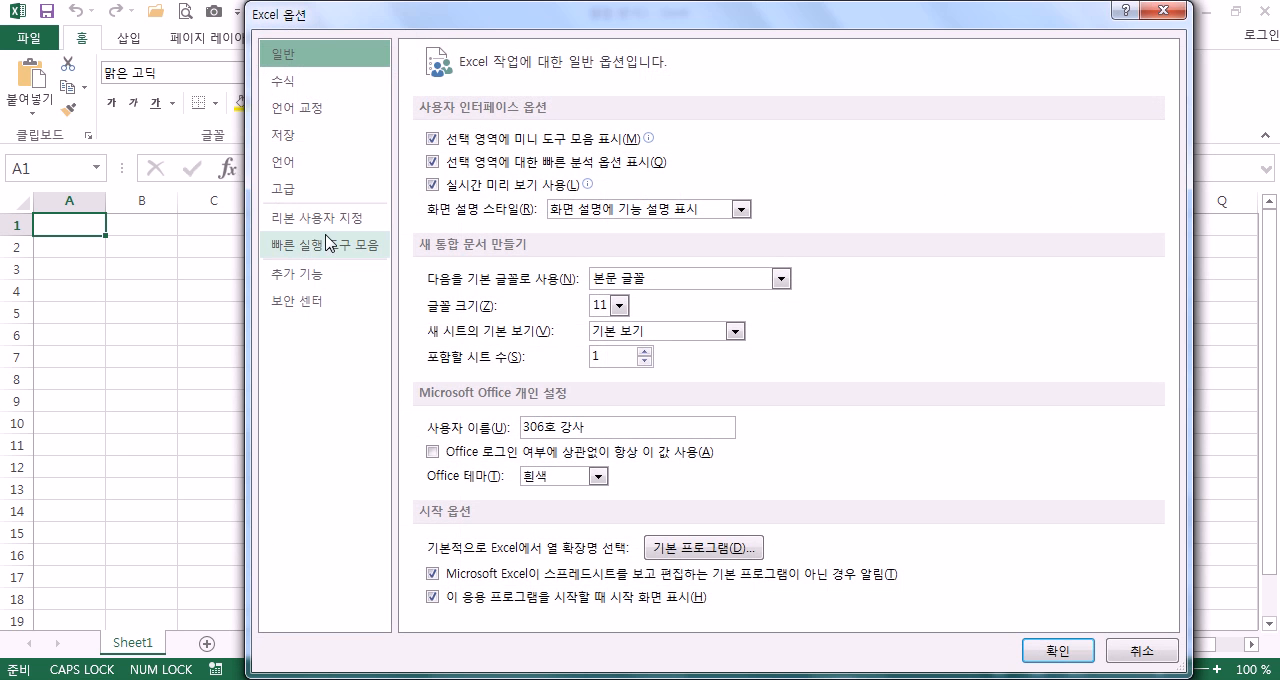
pyautogui.click(325, 217)
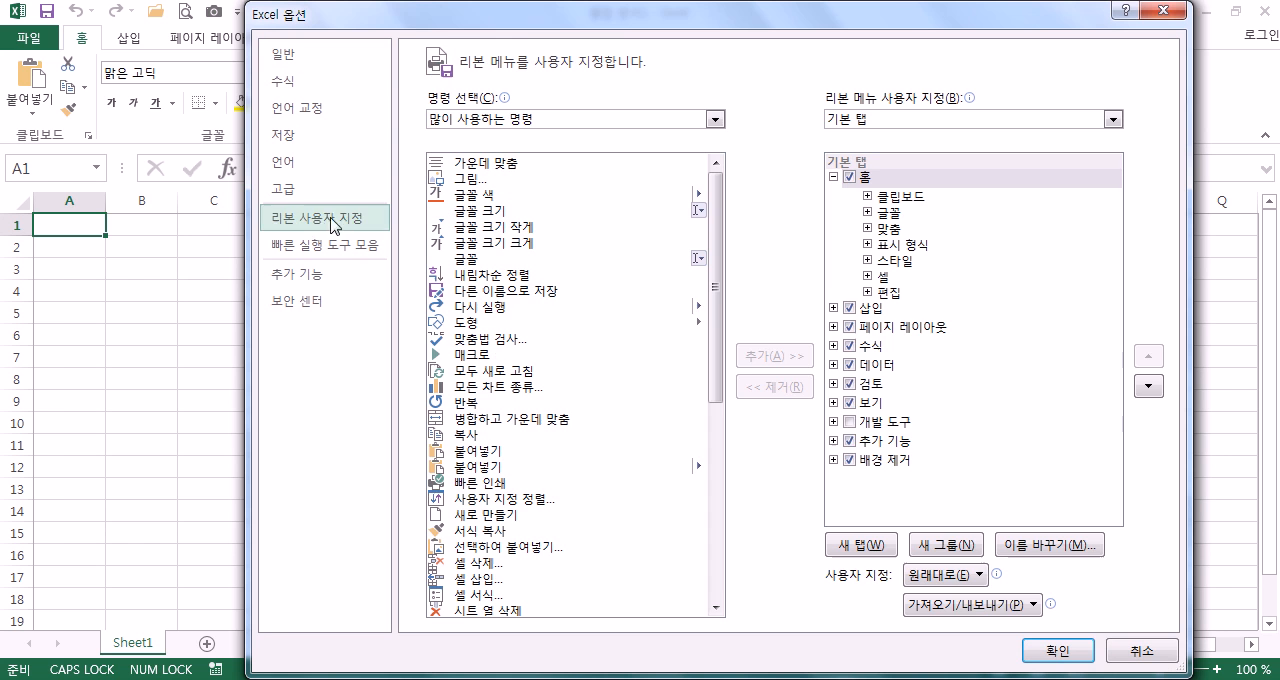
pyautogui.click(850, 422)
pyautogui.click(1058, 651)
# View the form controls that can be inserted with the 개발 도구 commands, and close Excel 2013
pyautogui.click(556, 39)
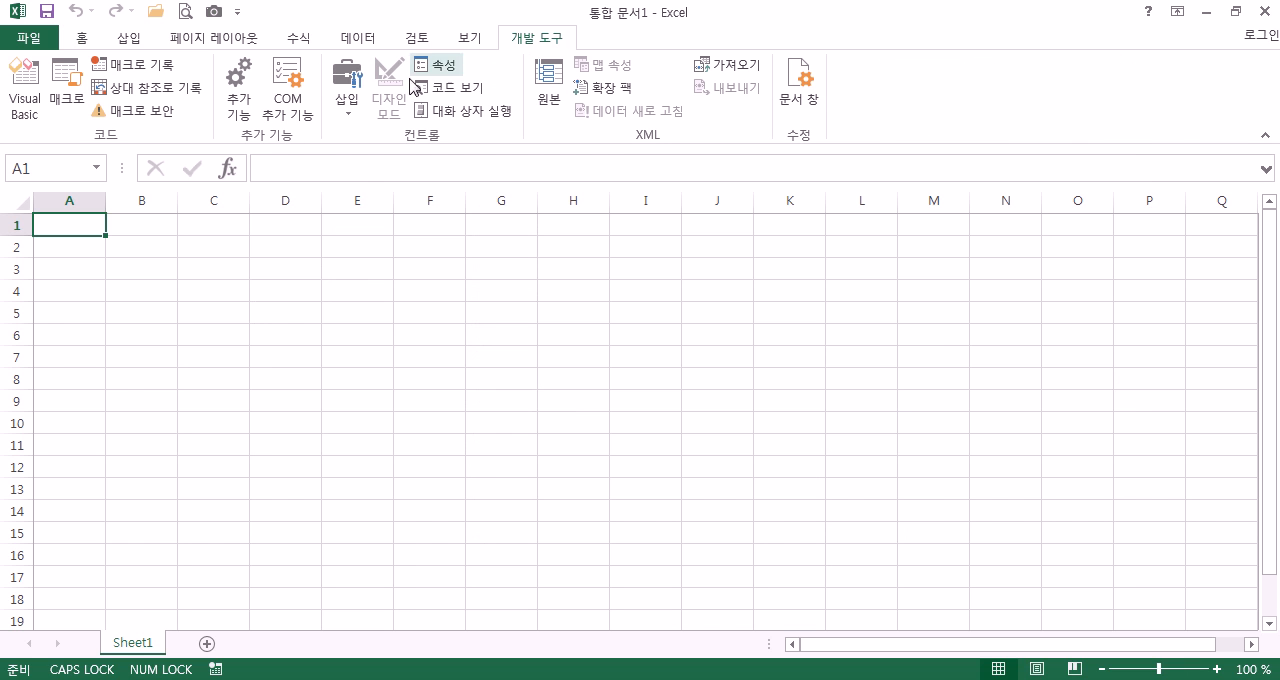
pyautogui.click(349, 108)
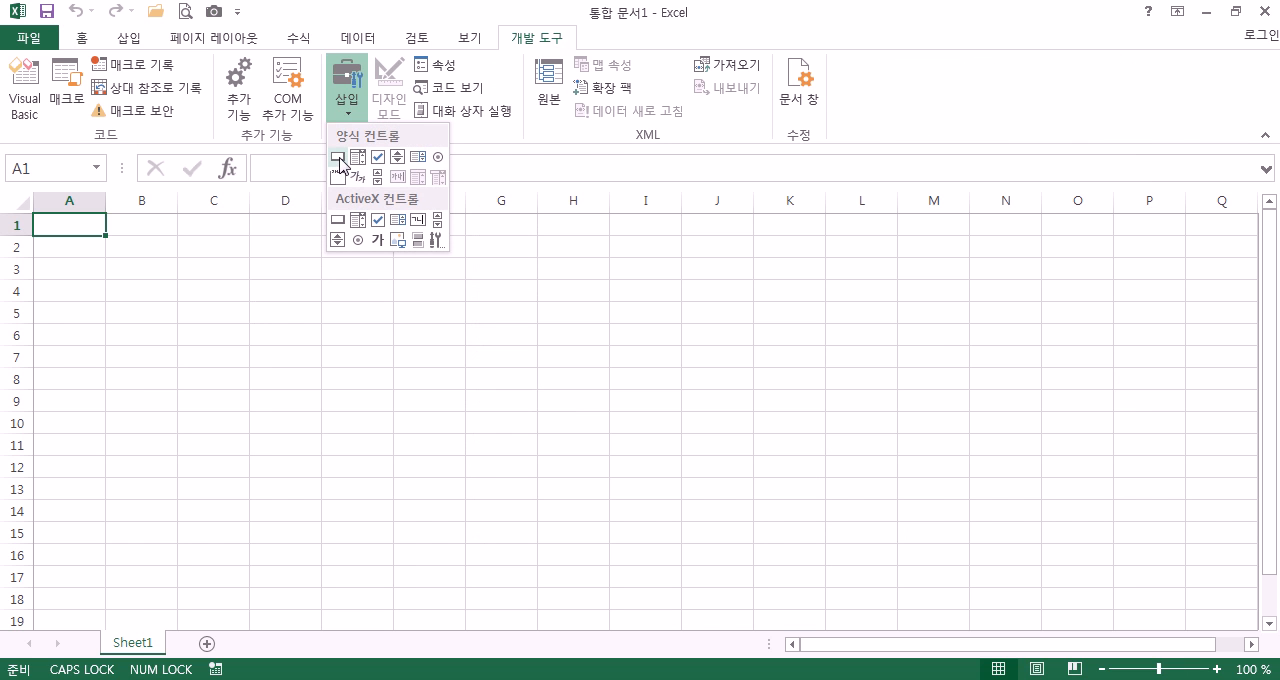
pyautogui.click(1266, 14)
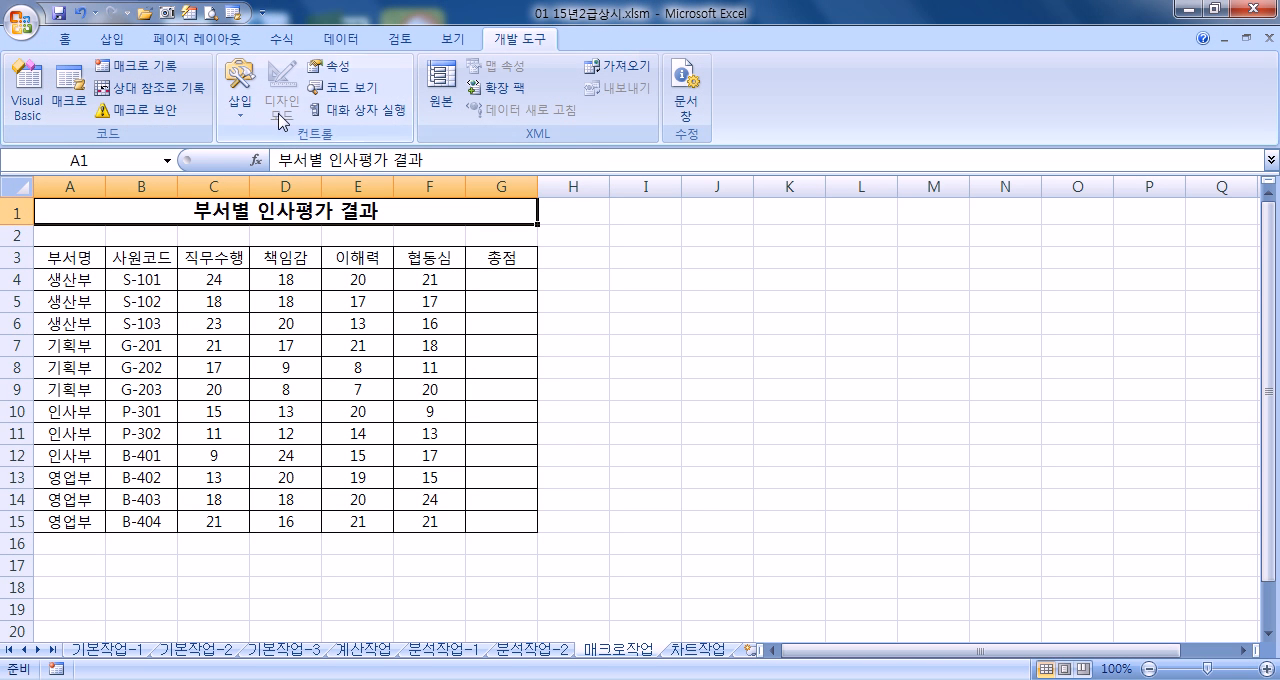
# Draw a form control button over I3:J4 and start recording its macro under the name 총점 in the current workbook
pyautogui.click(232, 92)
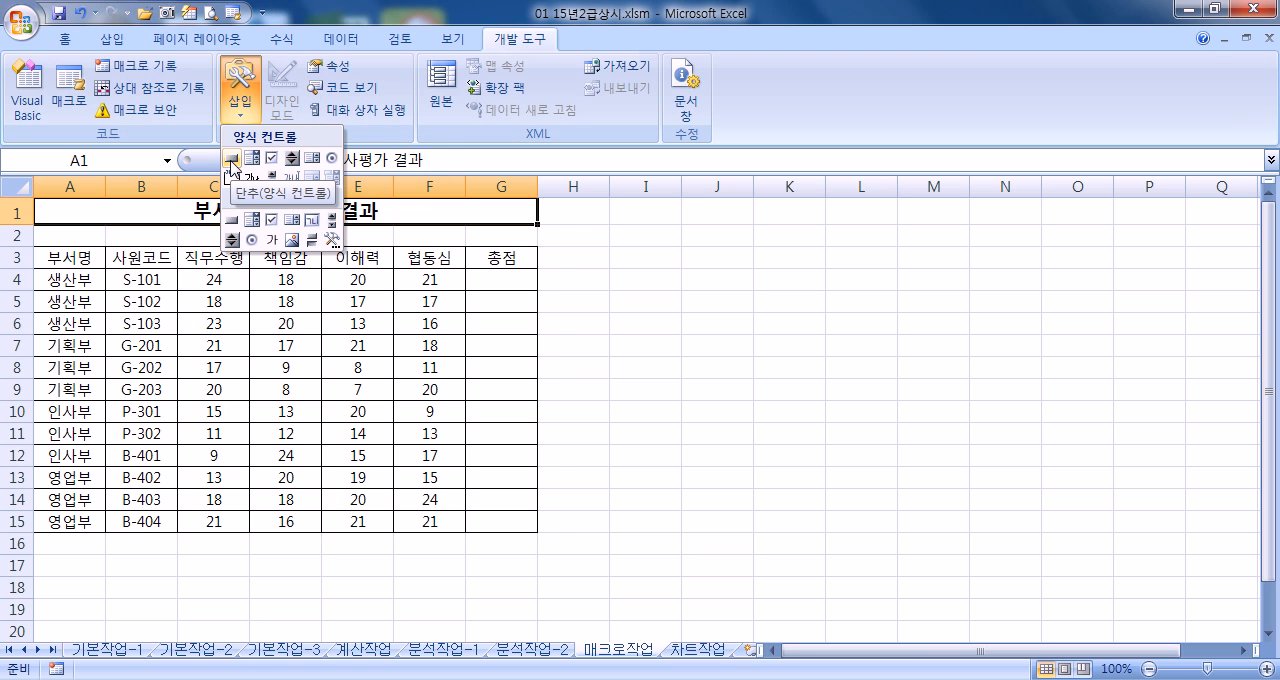
pyautogui.click(231, 160)
pyautogui.moveTo(618, 249); pyautogui.dragTo(749, 297)
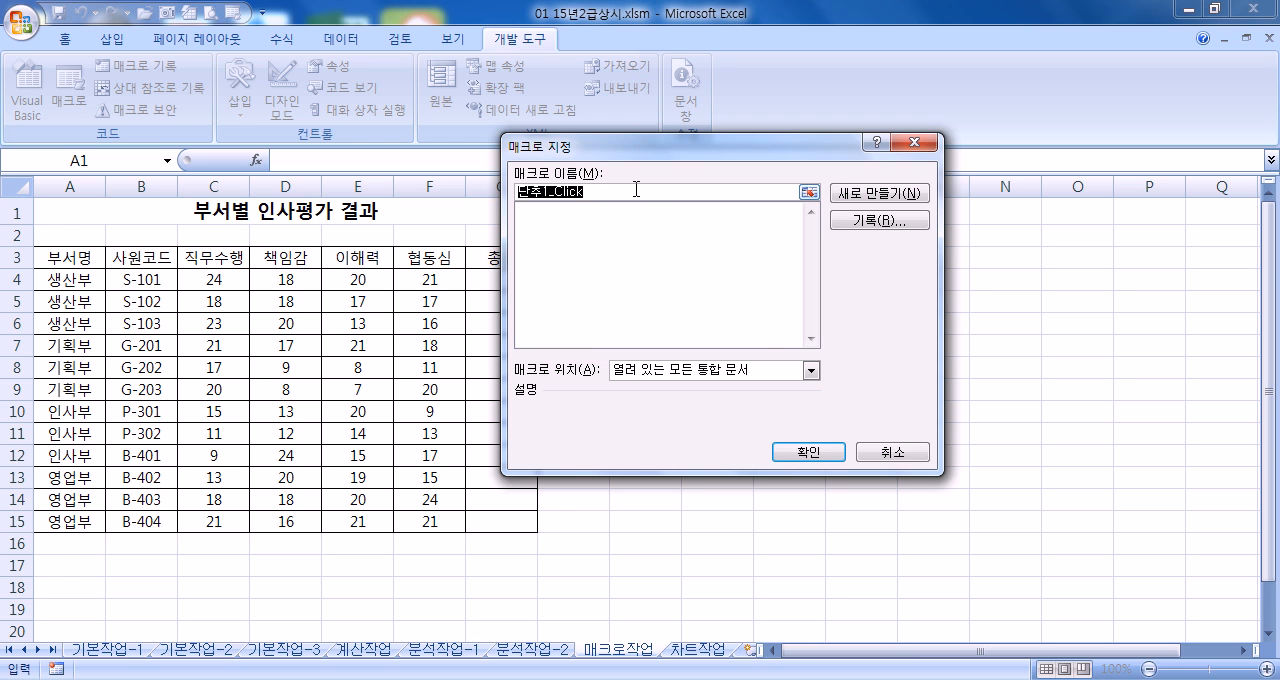
pyautogui.write('초ㅇ점')
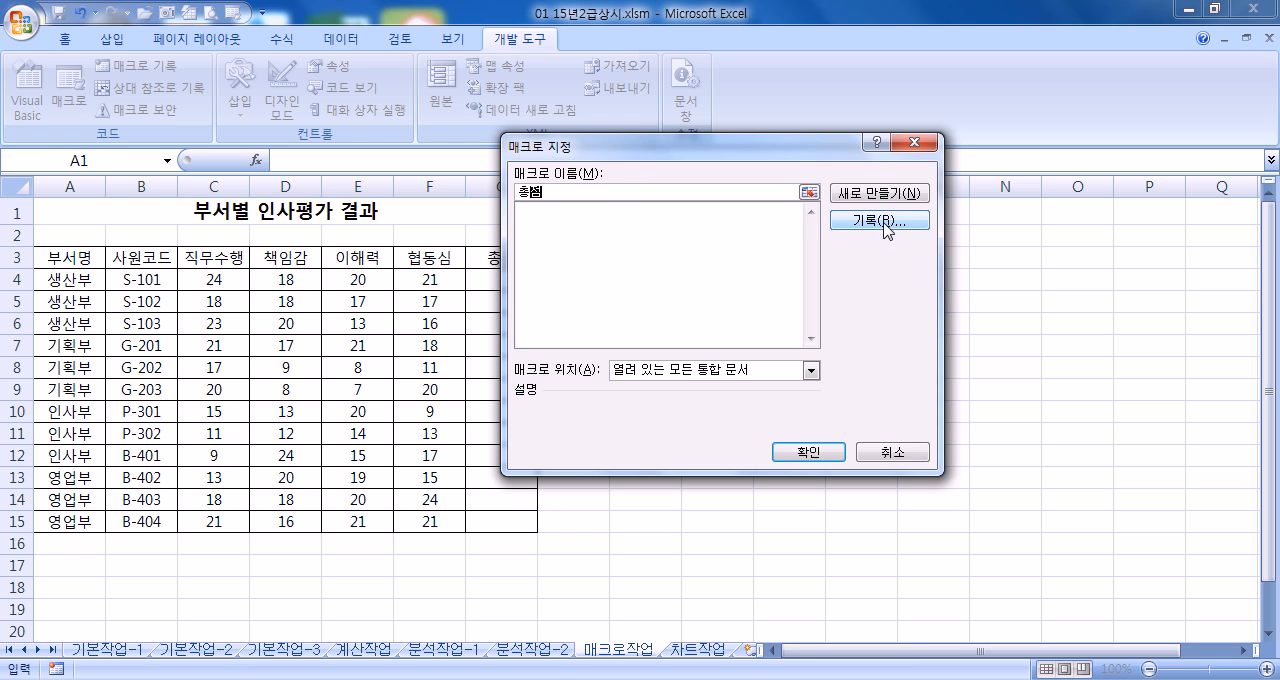
pyautogui.click(884, 222)
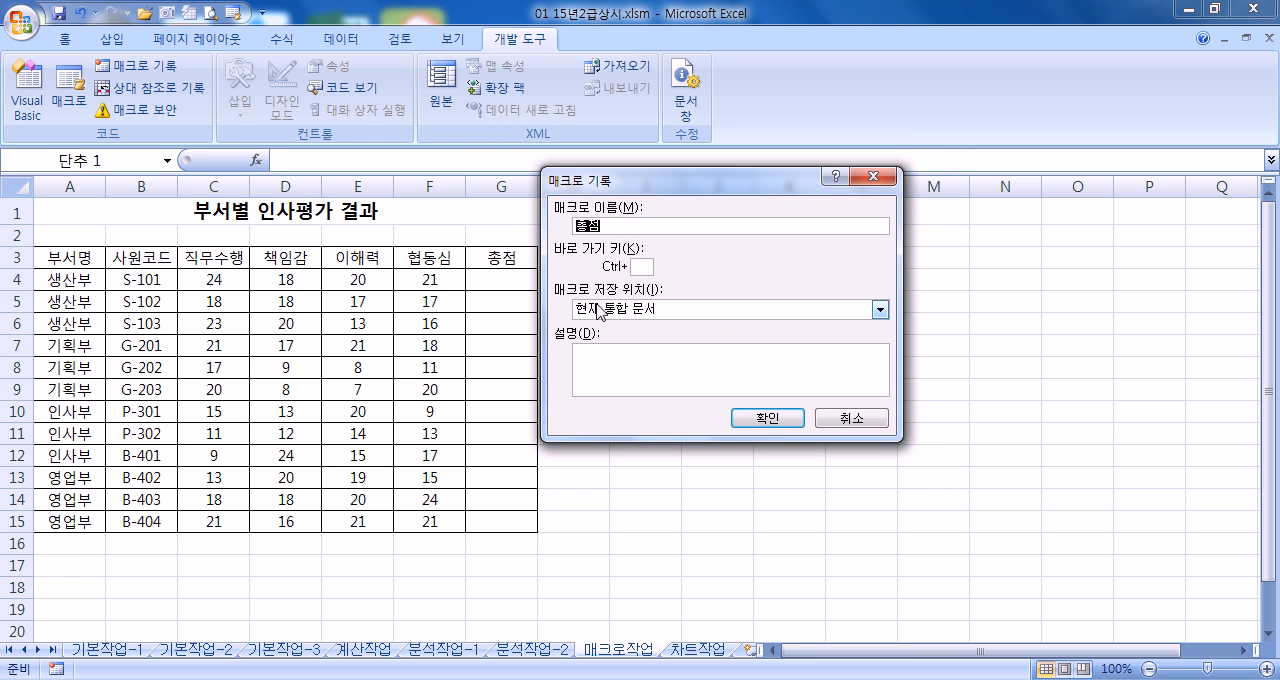
pyautogui.click(767, 420)
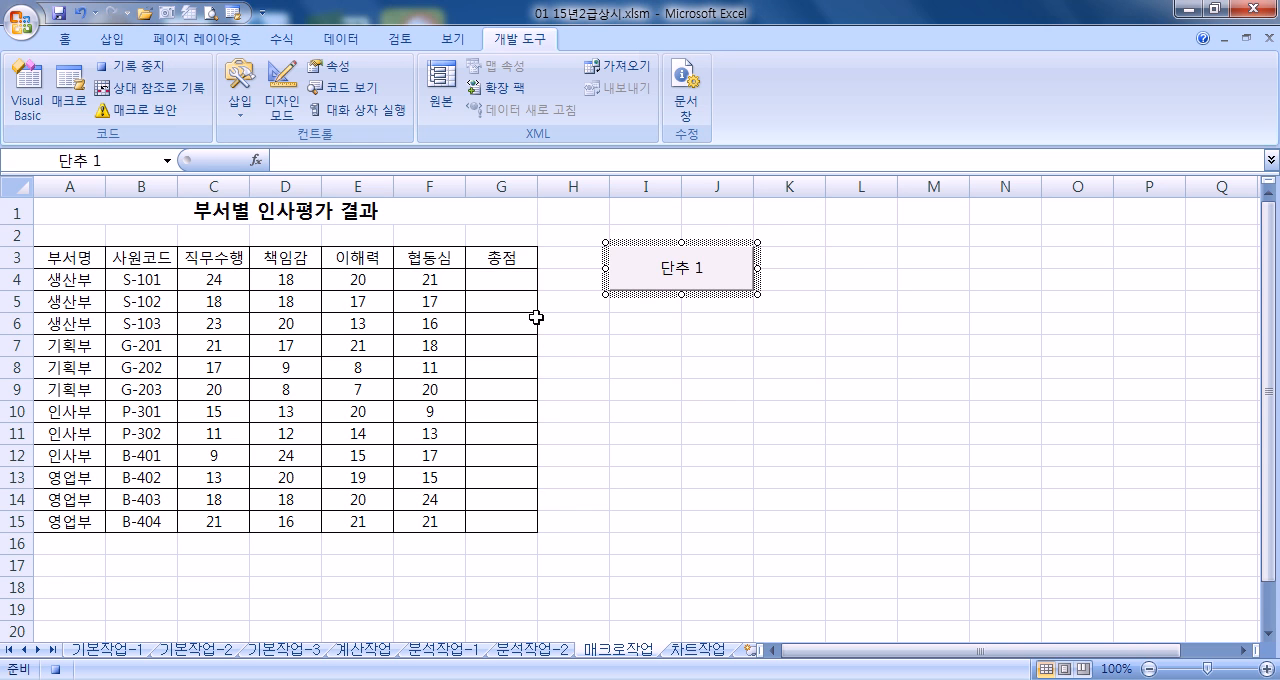
# Enter =SUM(C4:F4) in G4 to total the first employee's scores while recording
pyautogui.click(505, 284)
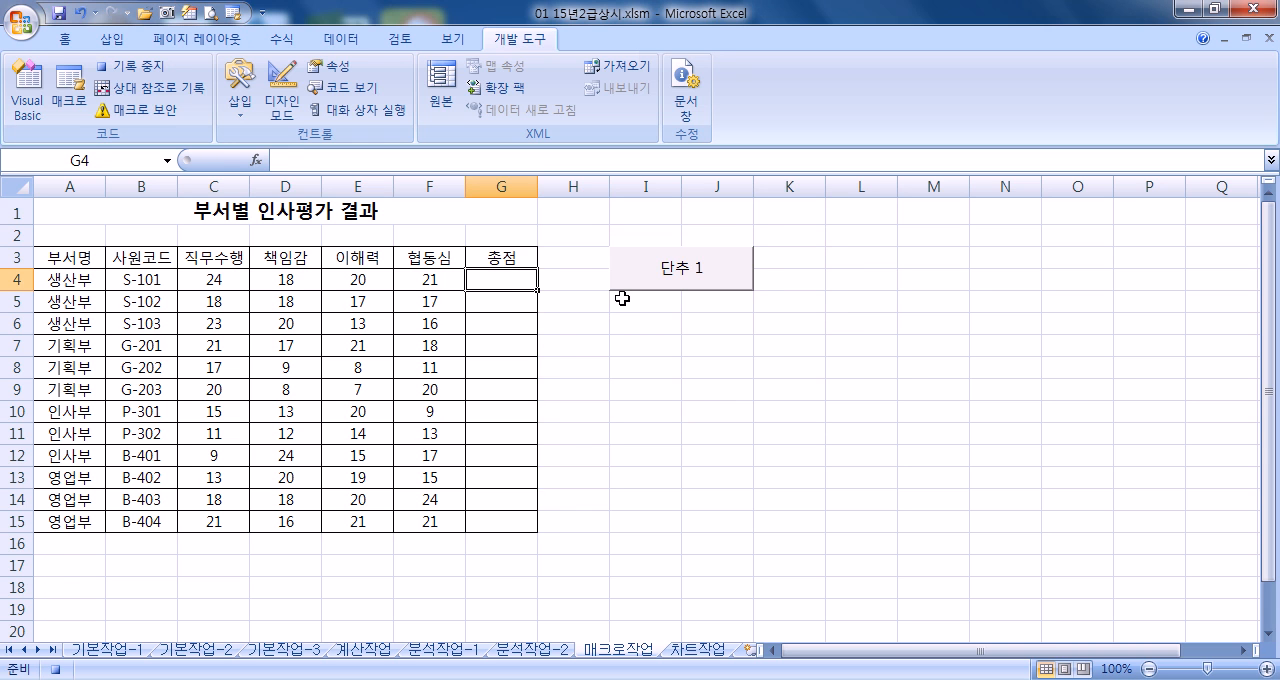
pyautogui.write('=SUM')
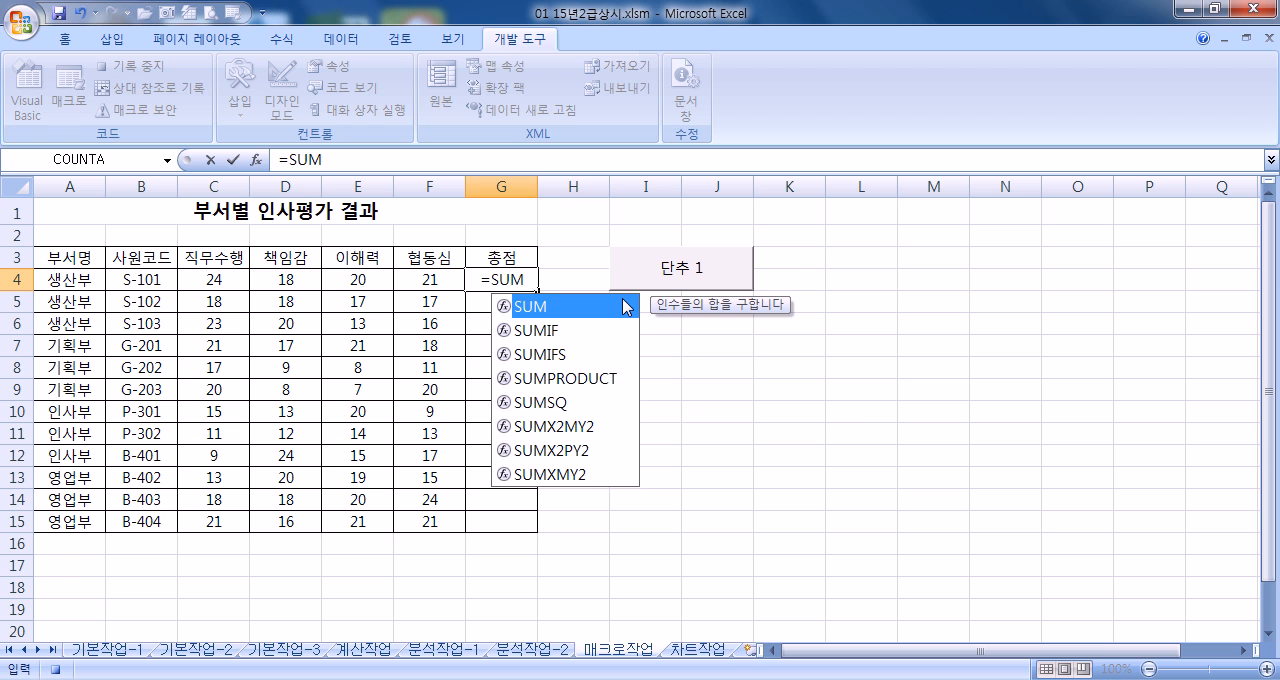
pyautogui.doubleClick(626, 306)
pyautogui.moveTo(200, 283); pyautogui.dragTo(414, 279)
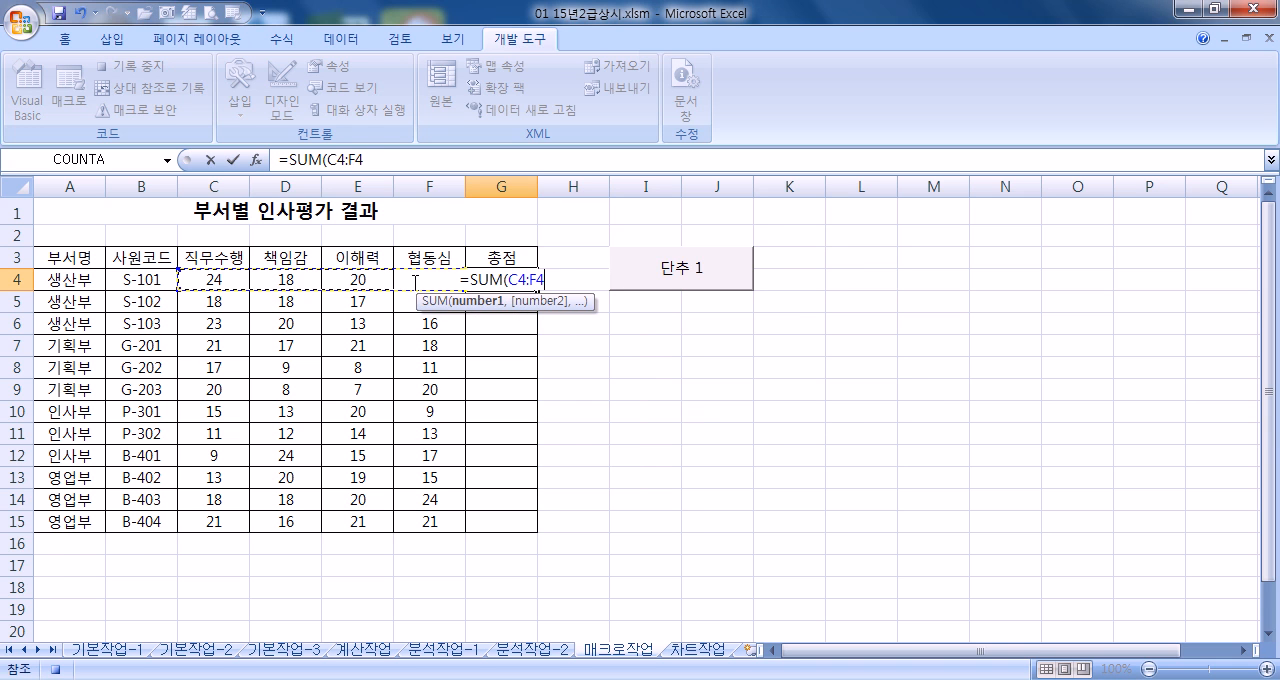
pyautogui.press('Return')
# Fill the G4 total down to G15, select G16, and stop recording the macro
pyautogui.click(522, 281)
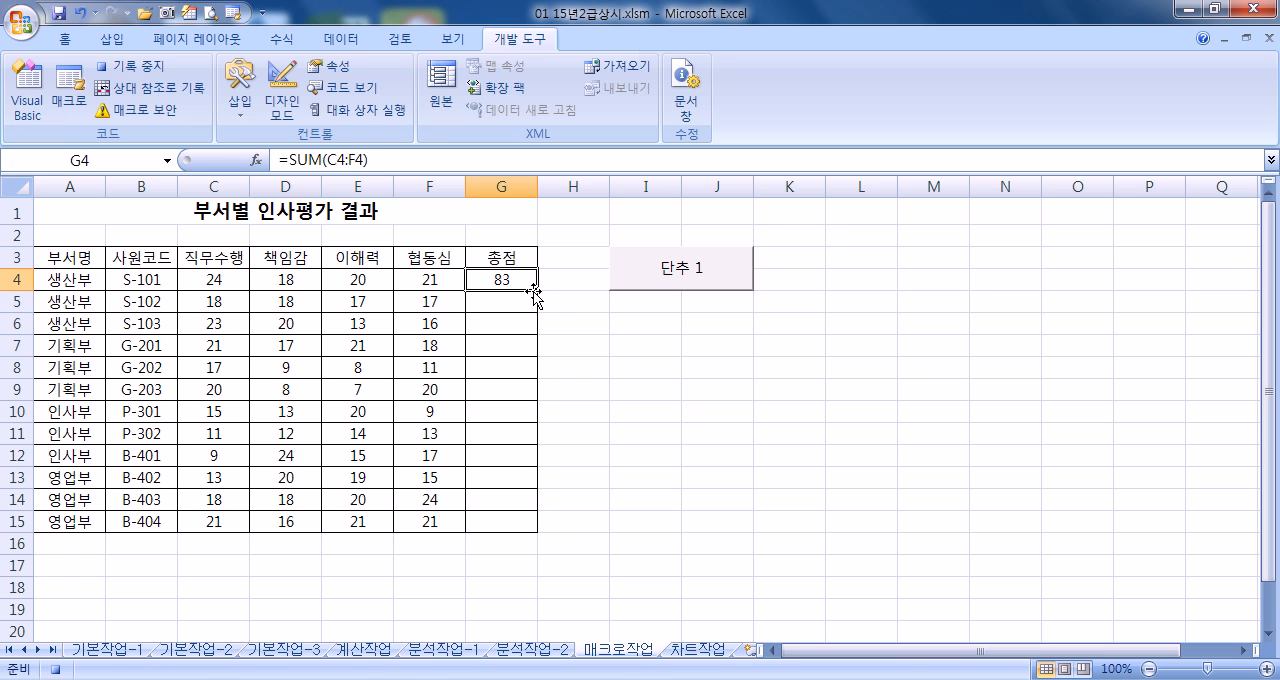
pyautogui.moveTo(538, 292); pyautogui.dragTo(527, 535)
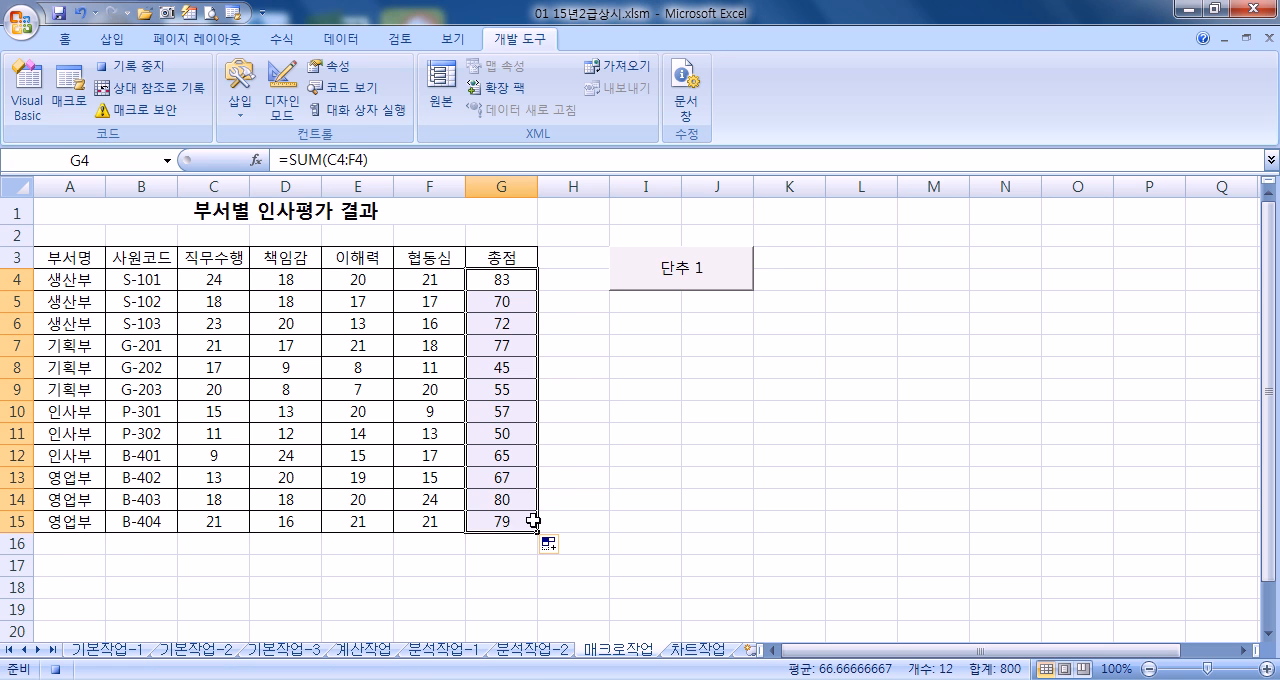
pyautogui.click(518, 545)
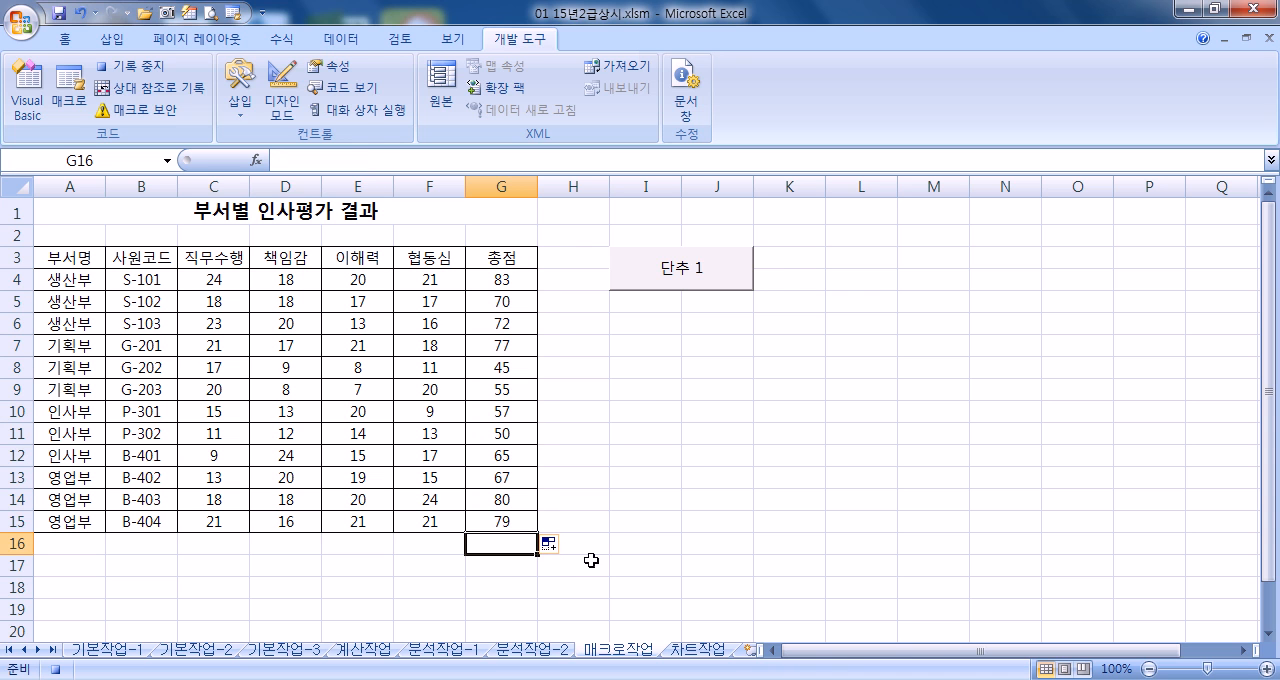
pyautogui.click(150, 70)
# Clear the totals in G4:G15 and test the 총점 macro by running it from its button
pyautogui.moveTo(514, 285); pyautogui.dragTo(533, 535)
pyautogui.press('Delete')
pyautogui.click(630, 540)
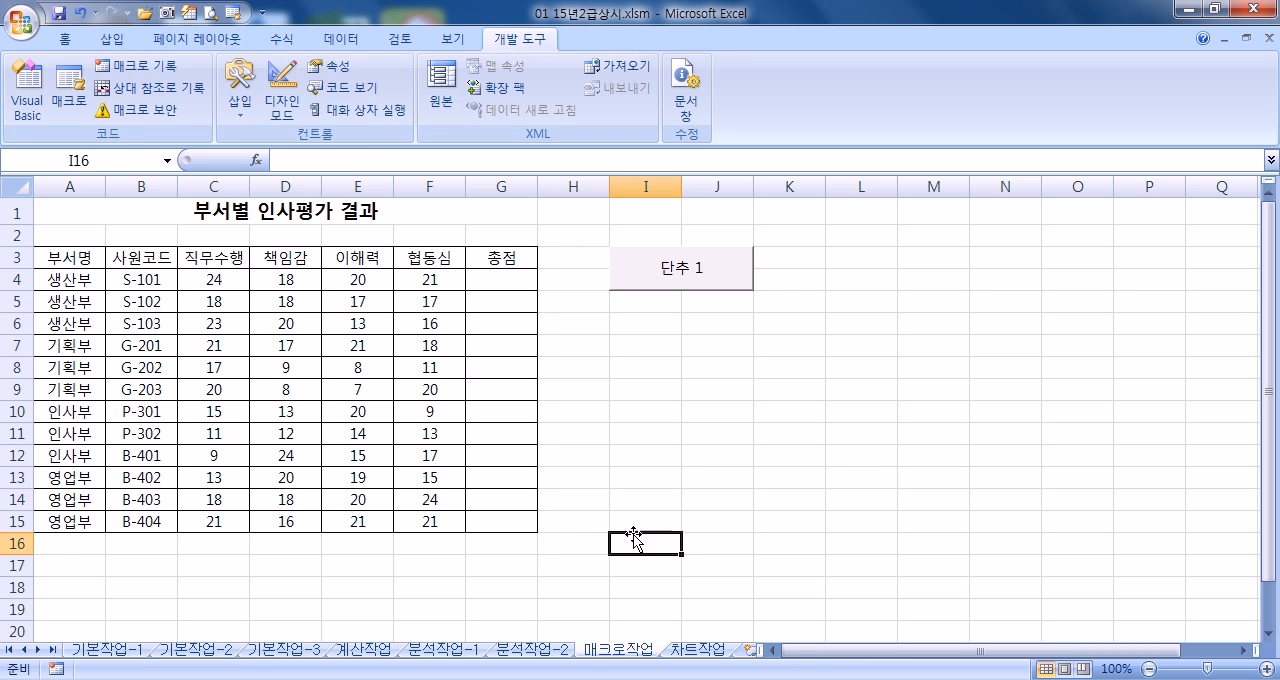
pyautogui.click(708, 285)
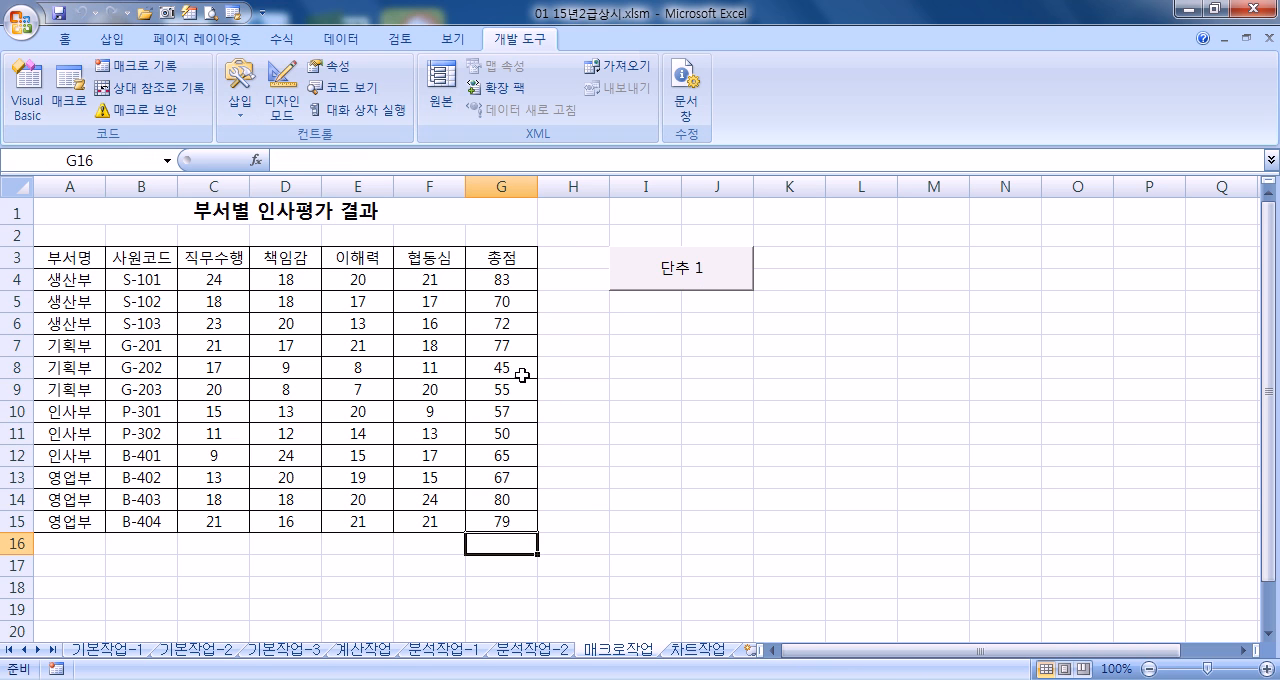
# Empty G4:G15 again and rerun the macro from the 단추 1 button
pyautogui.moveTo(500, 282); pyautogui.dragTo(507, 522)
pyautogui.press('Delete')
pyautogui.click(700, 288)
# Change the caption of the 단추 1 button to 총점
pyautogui.rightClick(682, 284)
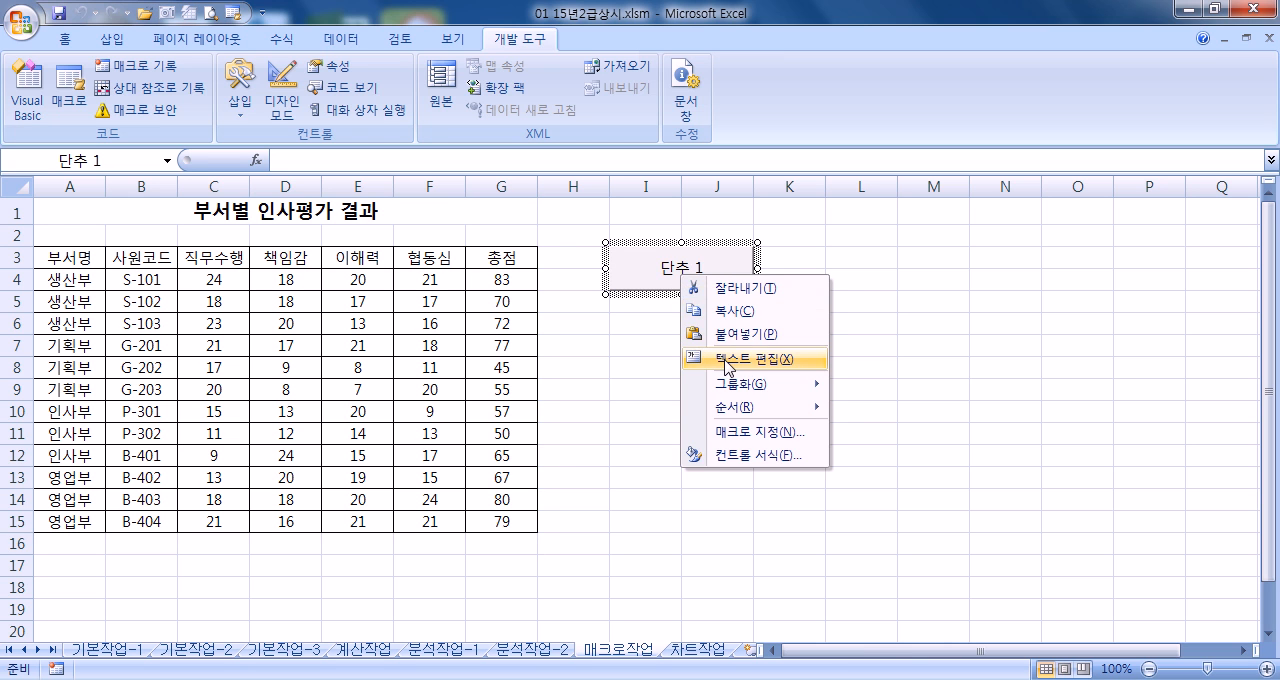
pyautogui.click(727, 361)
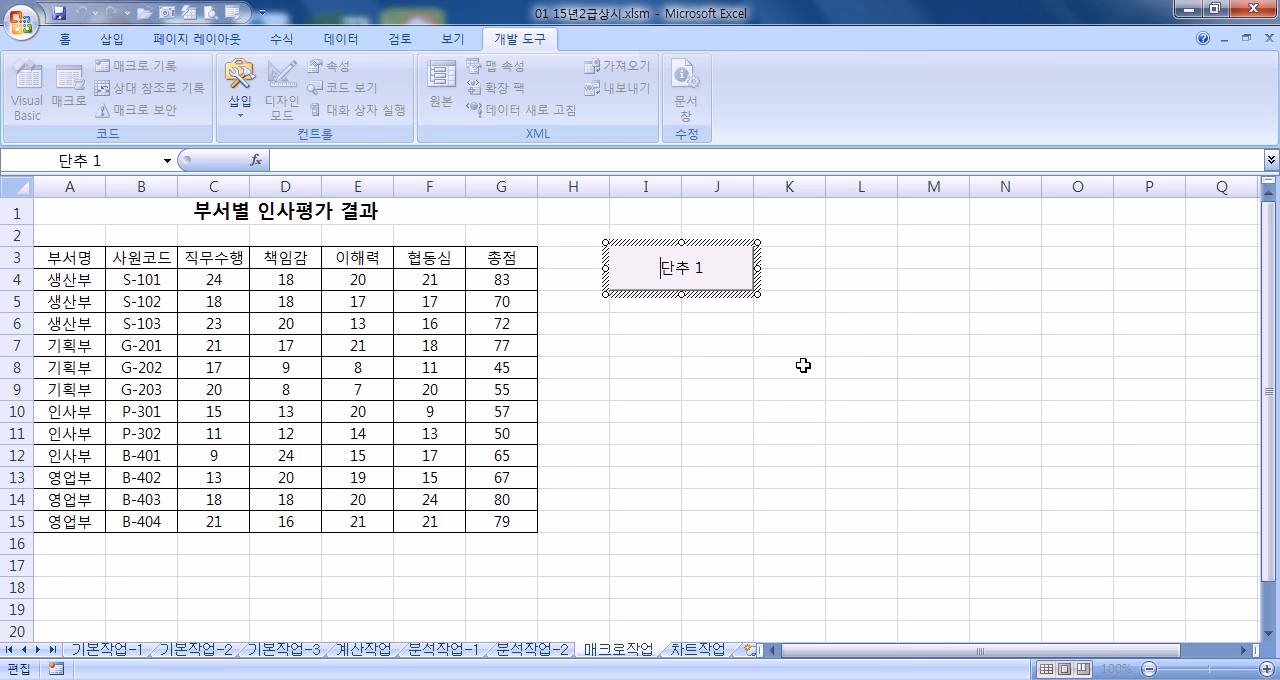
pyautogui.write('CHDWJ')
pyautogui.press('BackSpace')
pyautogui.press('BackSpace')
pyautogui.press('BackSpace')
pyautogui.press('BackSpace')
pyautogui.press('BackSpace')
pyautogui.press('Hangul')
pyautogui.write('총점')
pyautogui.press('Delete')
pyautogui.press('Delete')
pyautogui.press('Delete')
pyautogui.press('Delete')
pyautogui.click(831, 325)
# Clear the totals in G4:G15 and refill them with the relabelled 총점 button
pyautogui.moveTo(526, 283); pyautogui.dragTo(520, 522)
pyautogui.press('Delete')
pyautogui.click(736, 495)
pyautogui.click(731, 281)
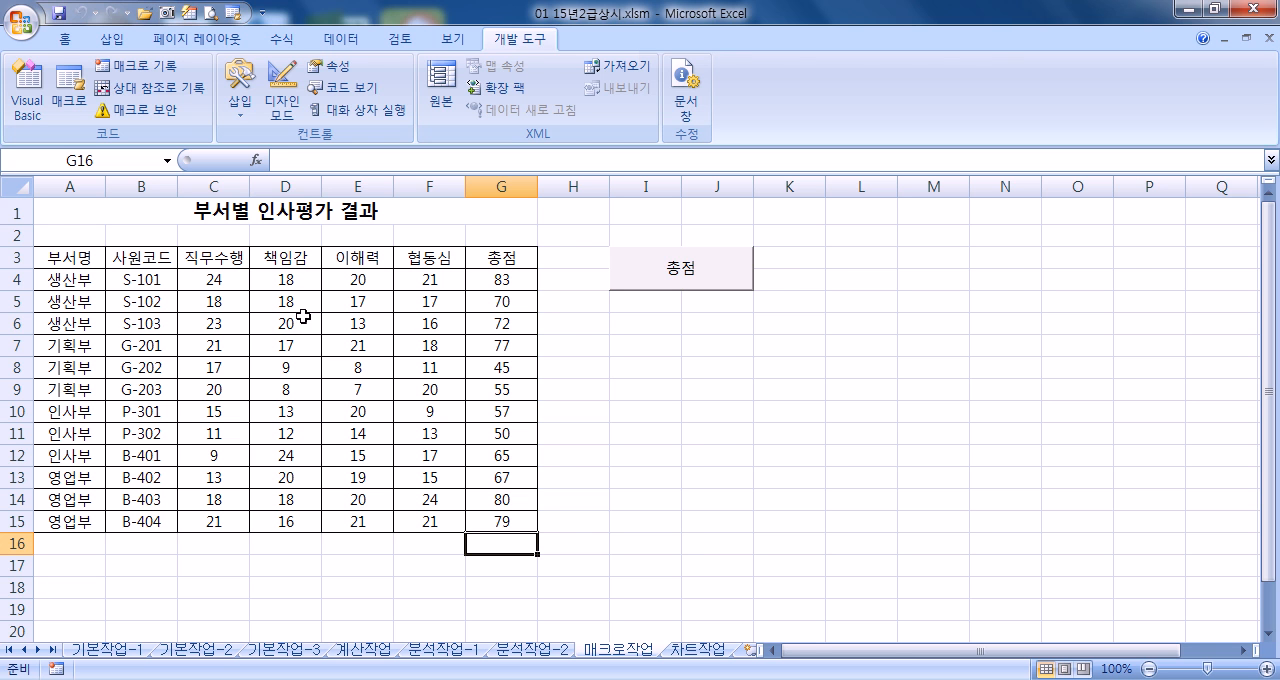
# Draw a rounded rectangle of about 1.16 × 3.81 cm over I7:J8 and label it 서식
pyautogui.click(110, 39)
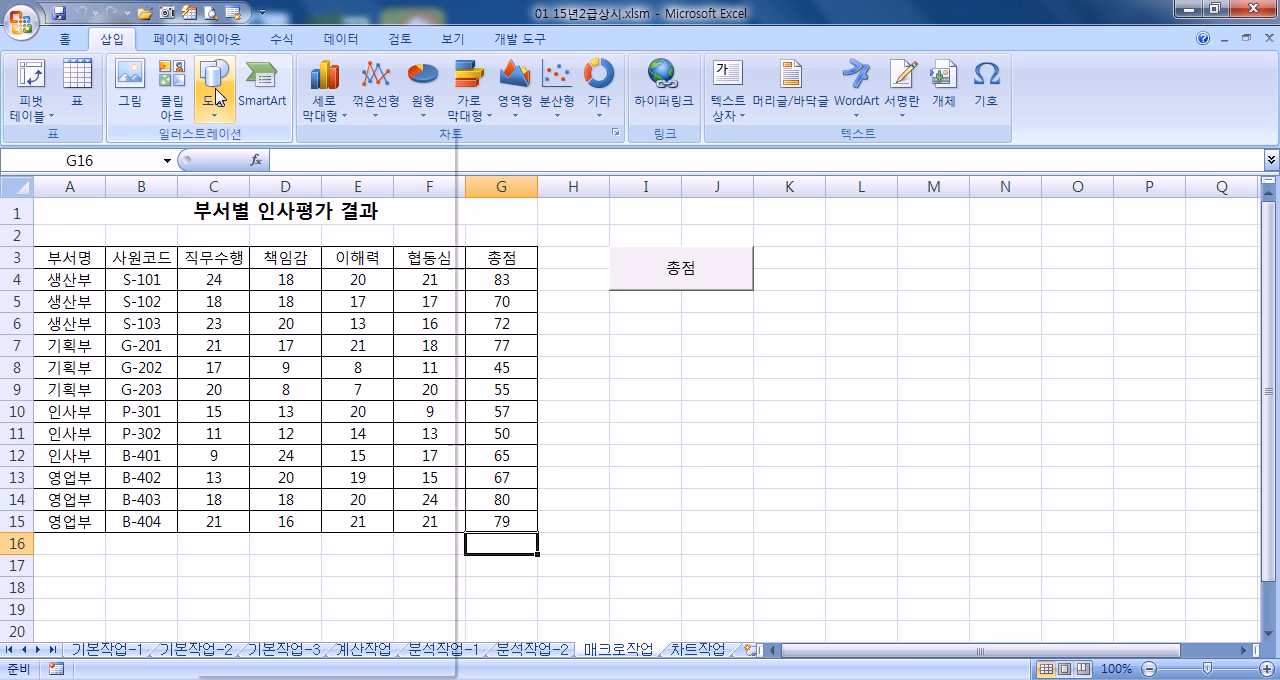
pyautogui.click(215, 90)
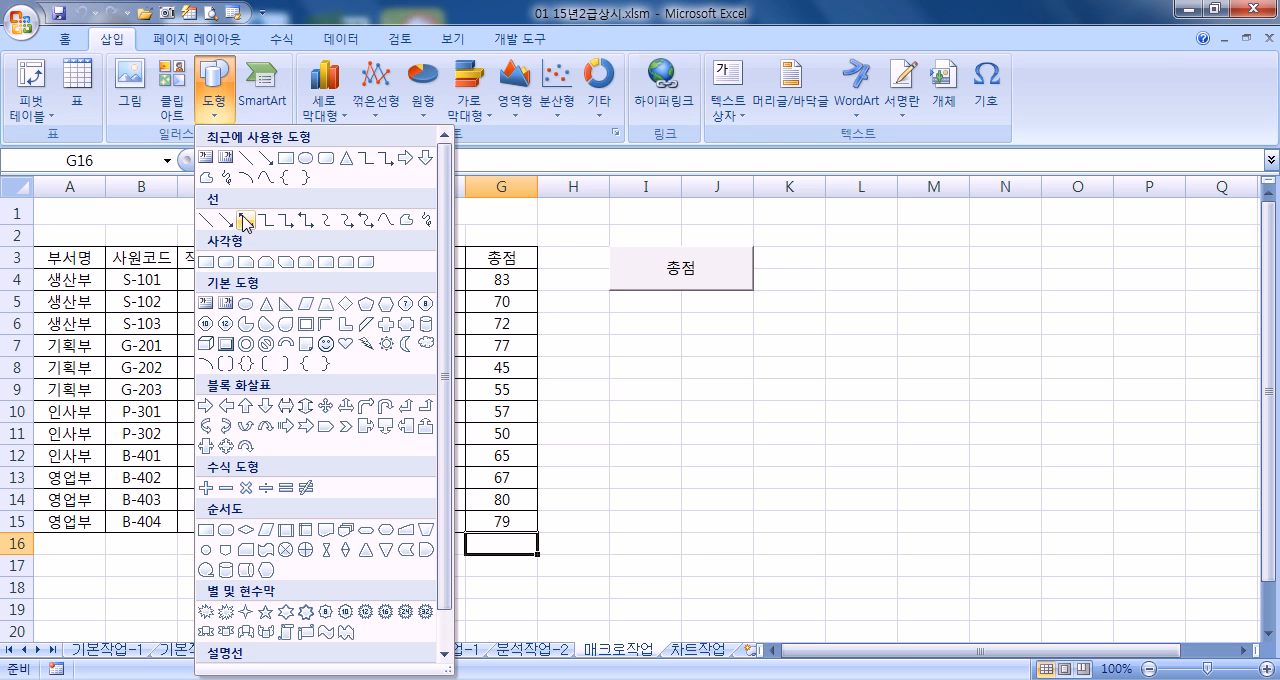
pyautogui.click(226, 262)
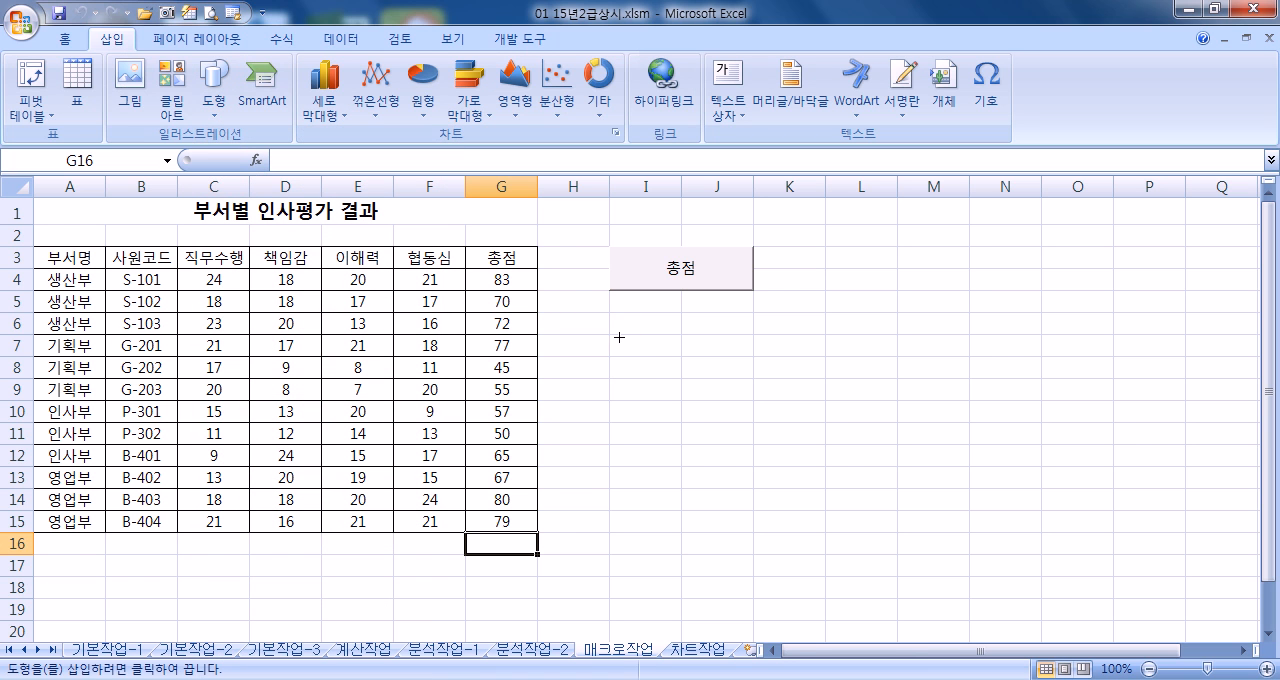
pyautogui.moveTo(616, 331); pyautogui.dragTo(741, 384)
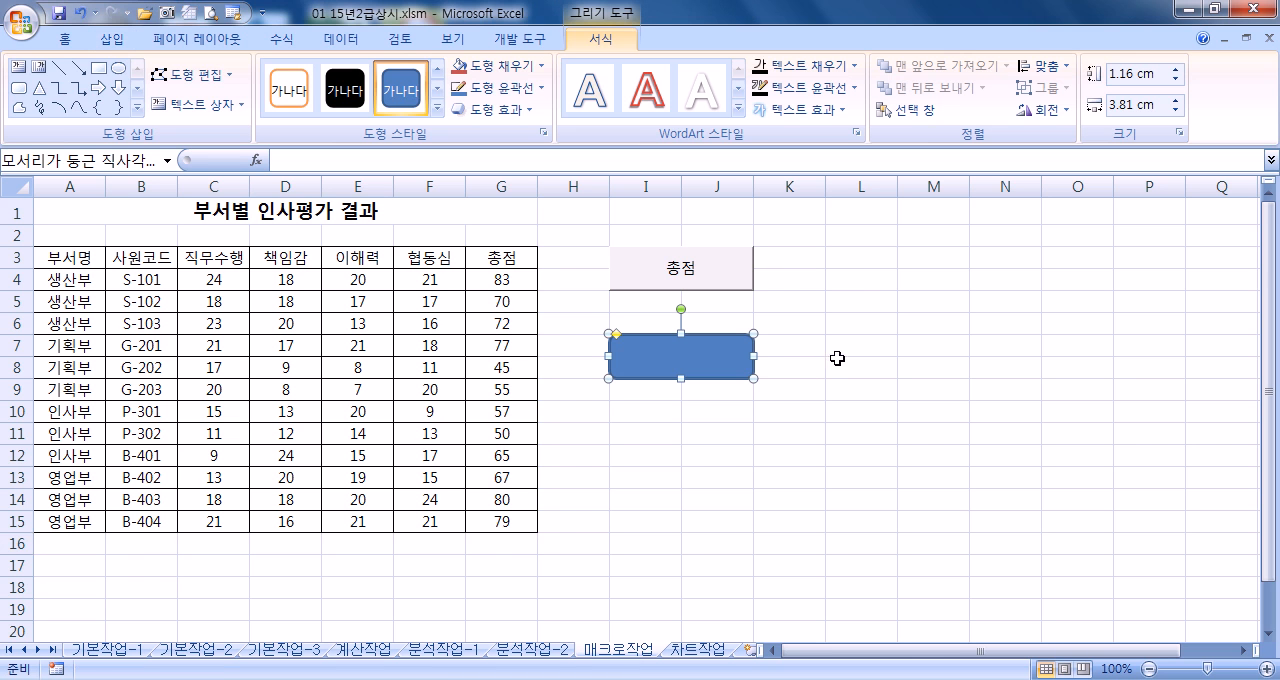
pyautogui.write('ㅅ')
pyautogui.write('식')
pyautogui.click(842, 339)
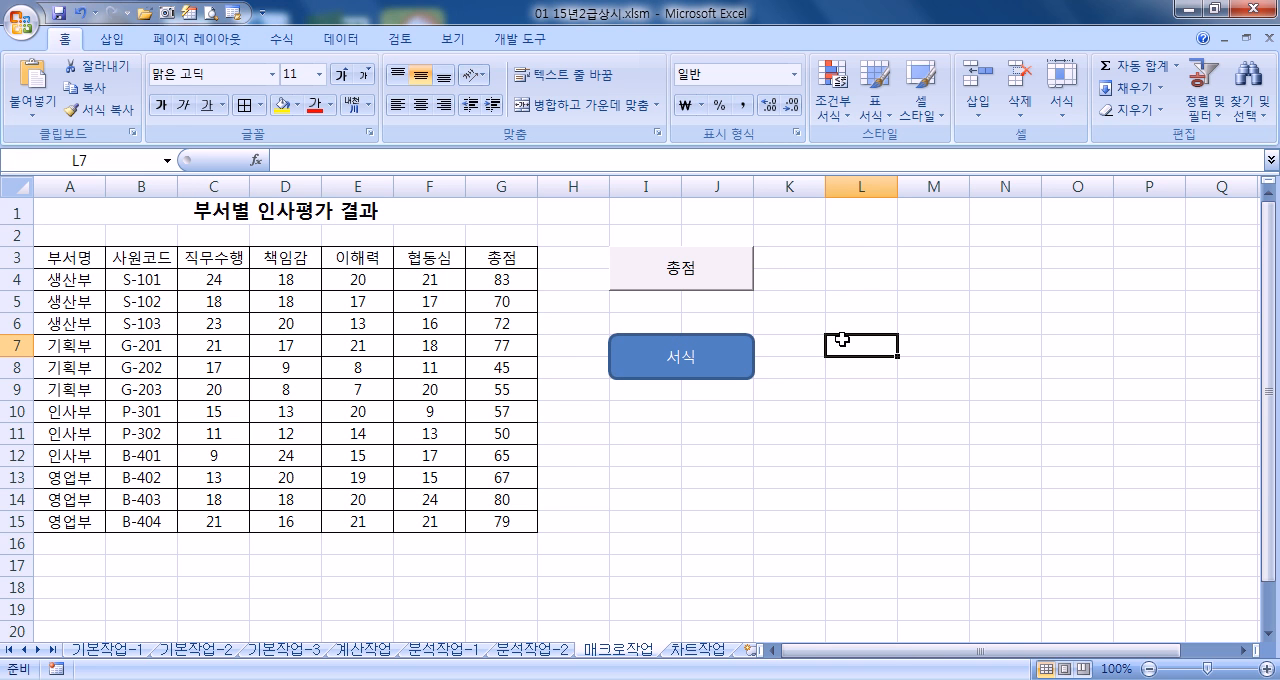
# Assign a new macro named 서식 to the rounded rectangle and start recording it in the current workbook
pyautogui.rightClick(735, 340)
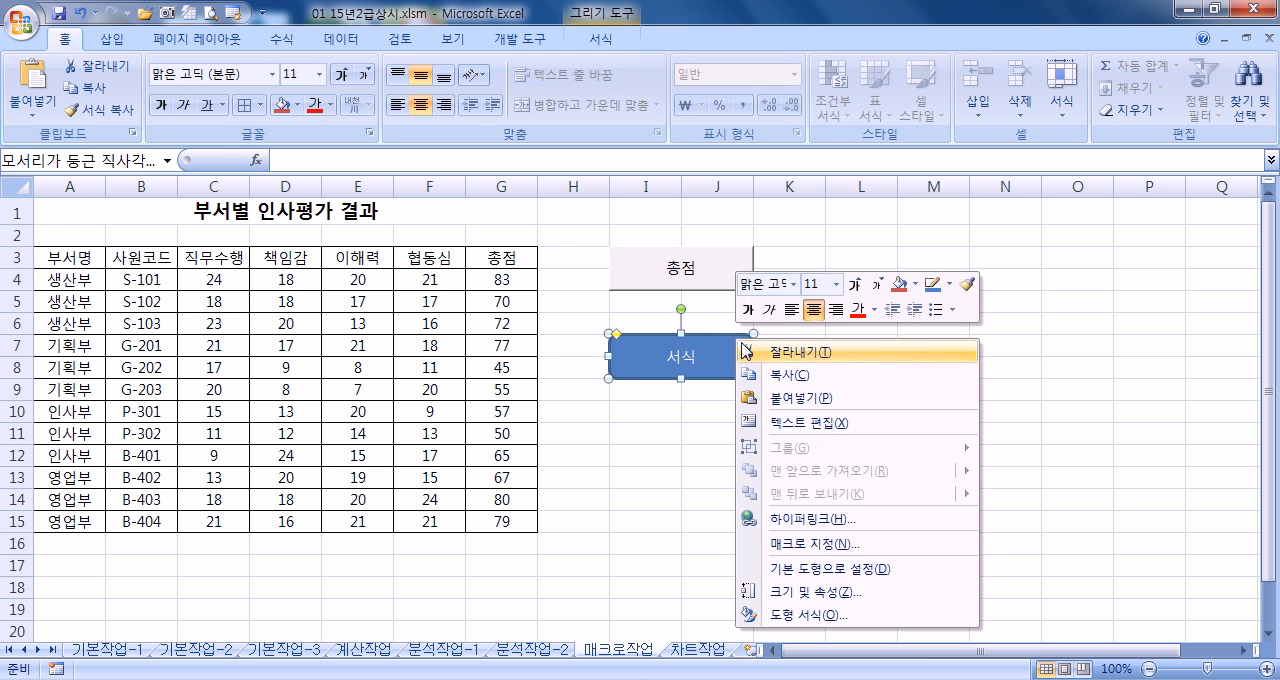
pyautogui.click(817, 546)
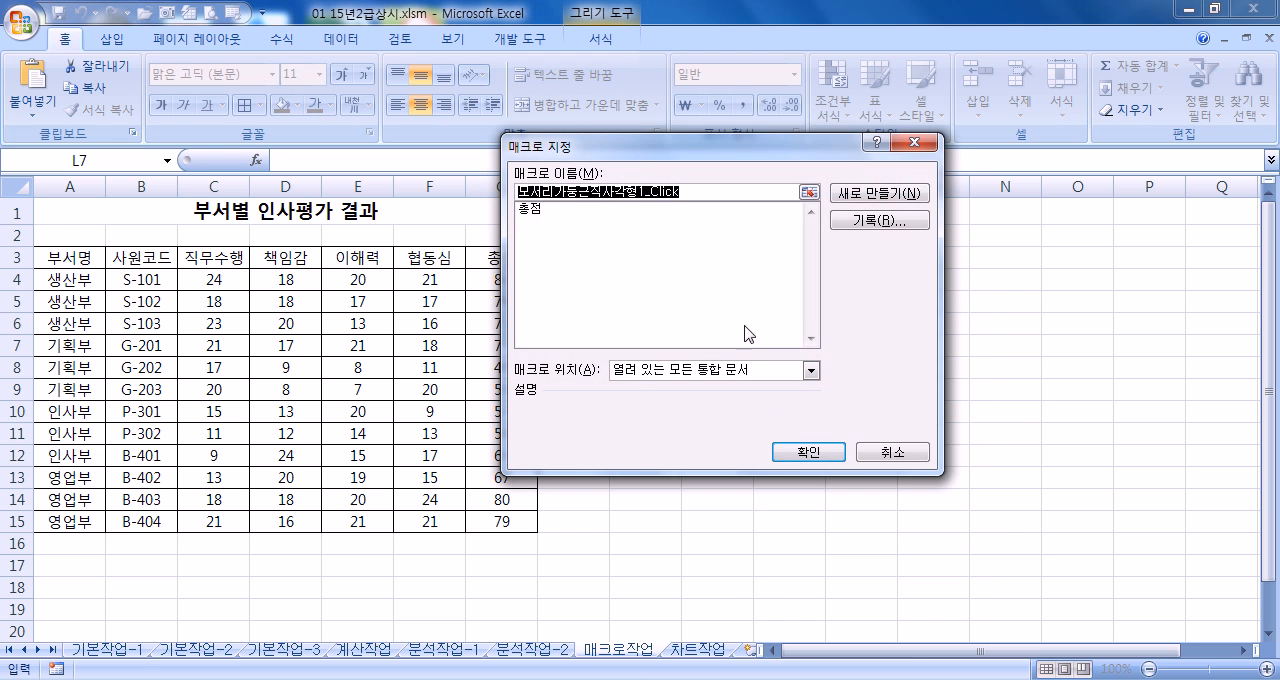
pyautogui.write('서식')
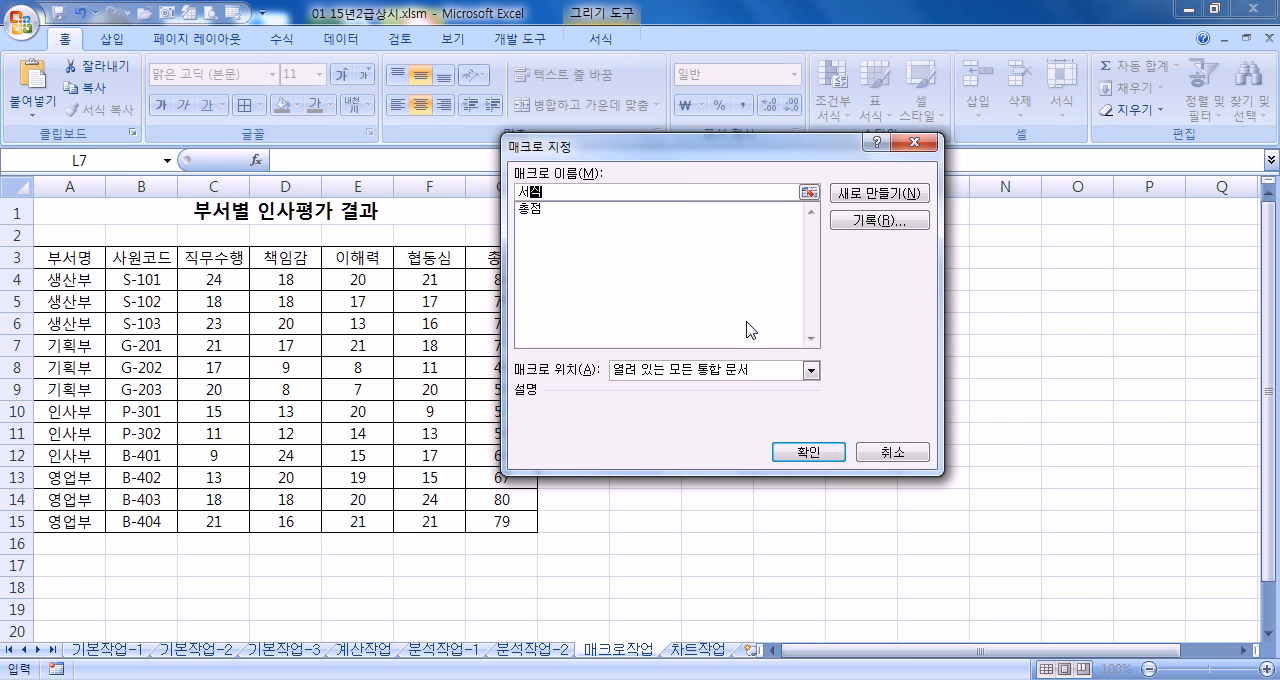
pyautogui.click(881, 224)
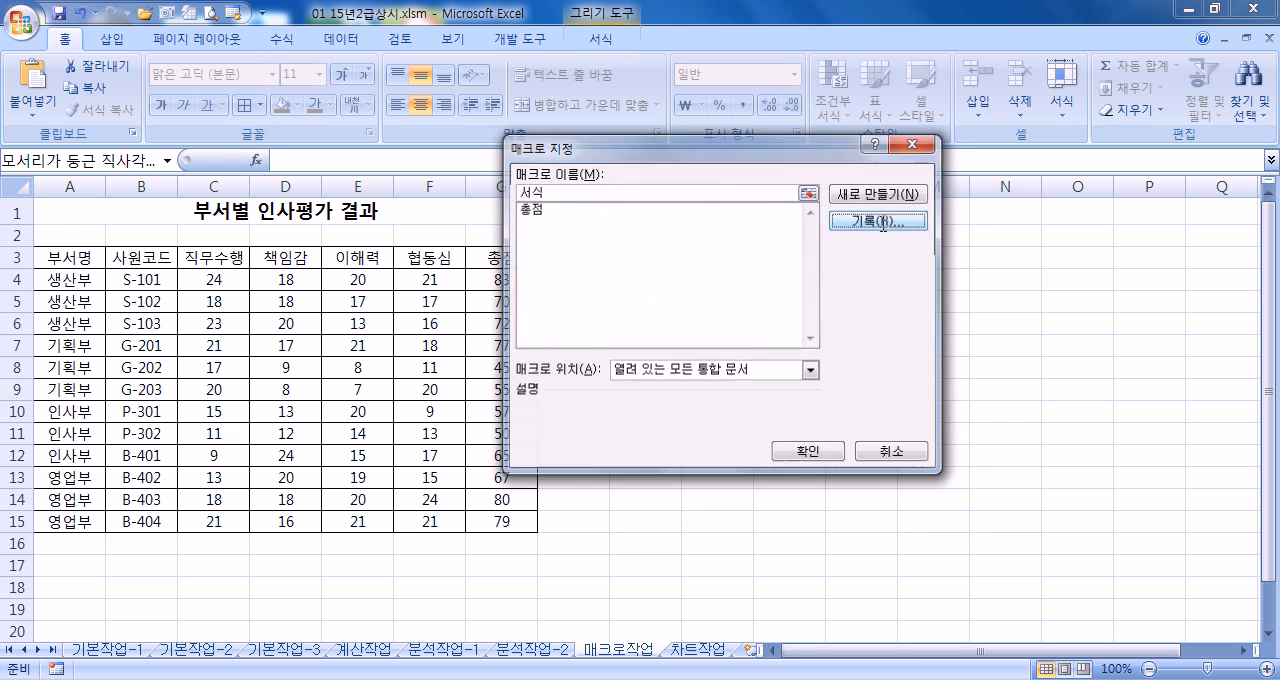
pyautogui.click(760, 421)
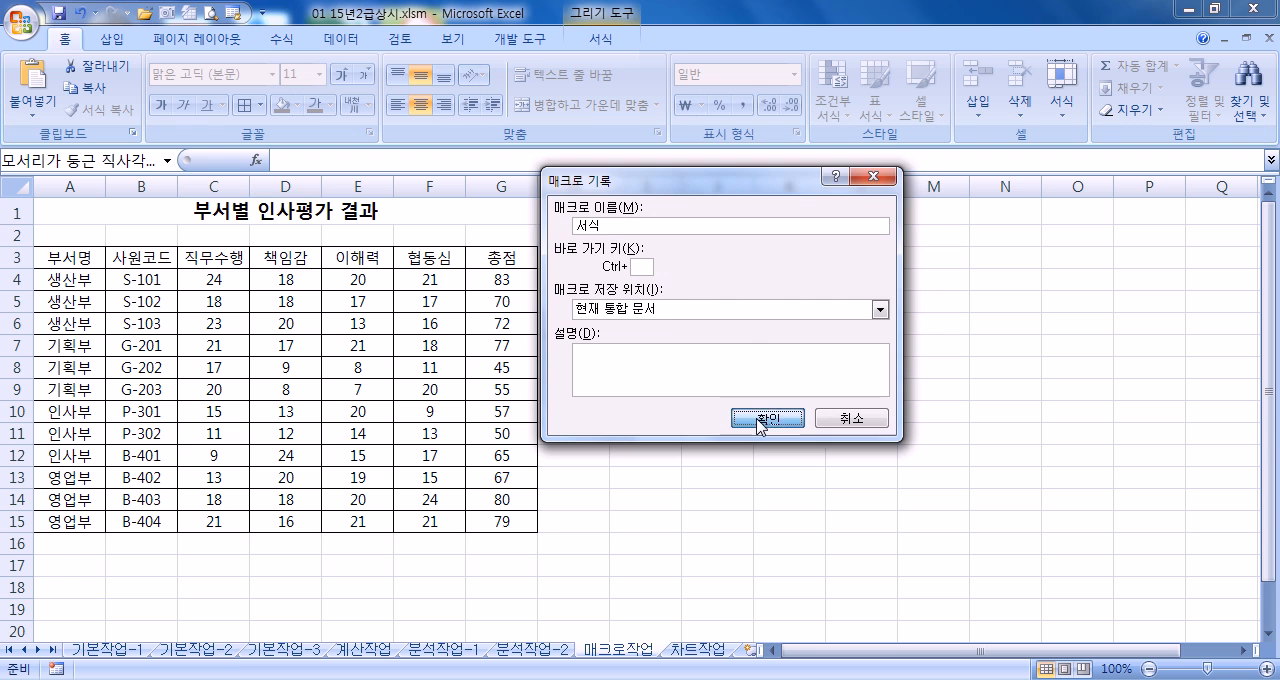
# Apply the 강조색1 cell style to the table headings in A3:G3 while recording
pyautogui.click(77, 259)
pyautogui.moveTo(77, 259); pyautogui.dragTo(472, 258)
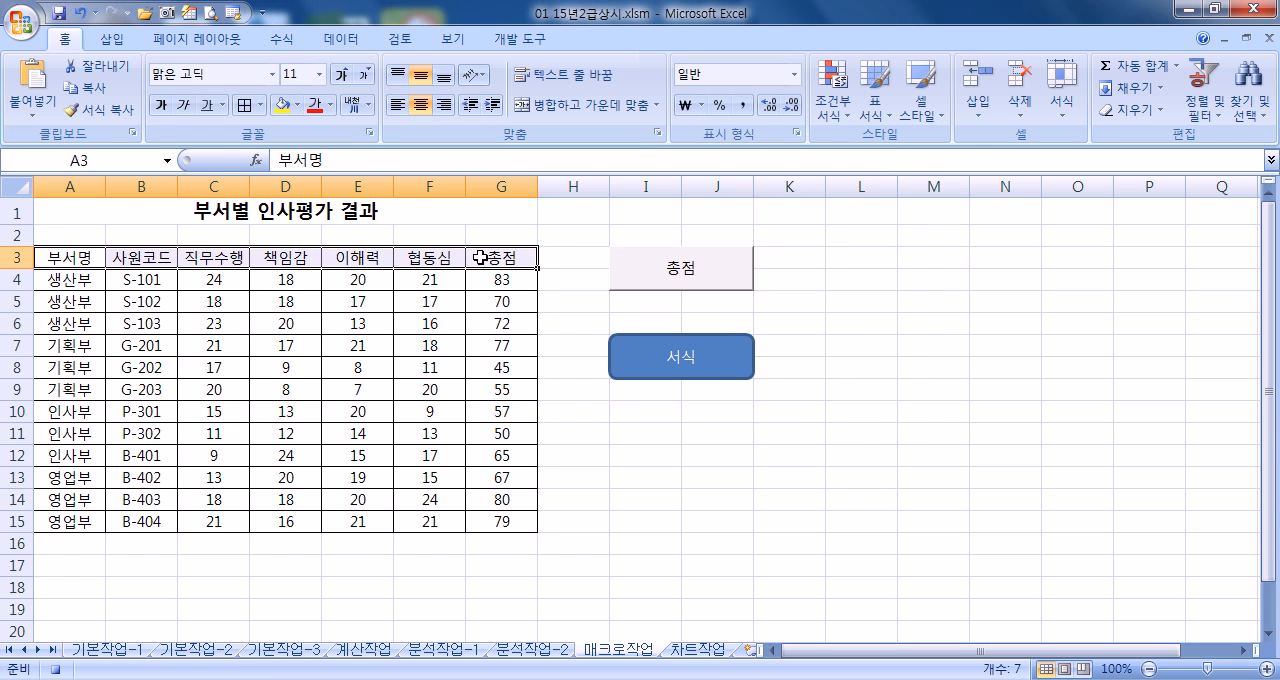
pyautogui.click(935, 120)
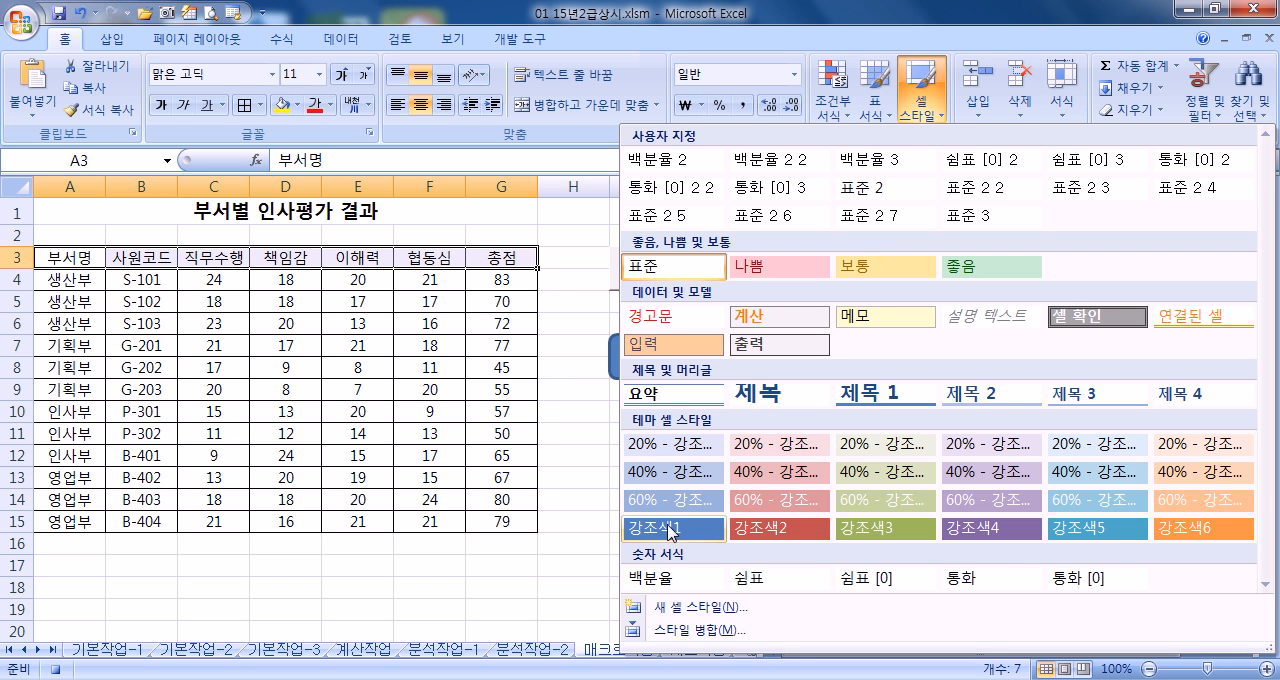
pyautogui.click(668, 531)
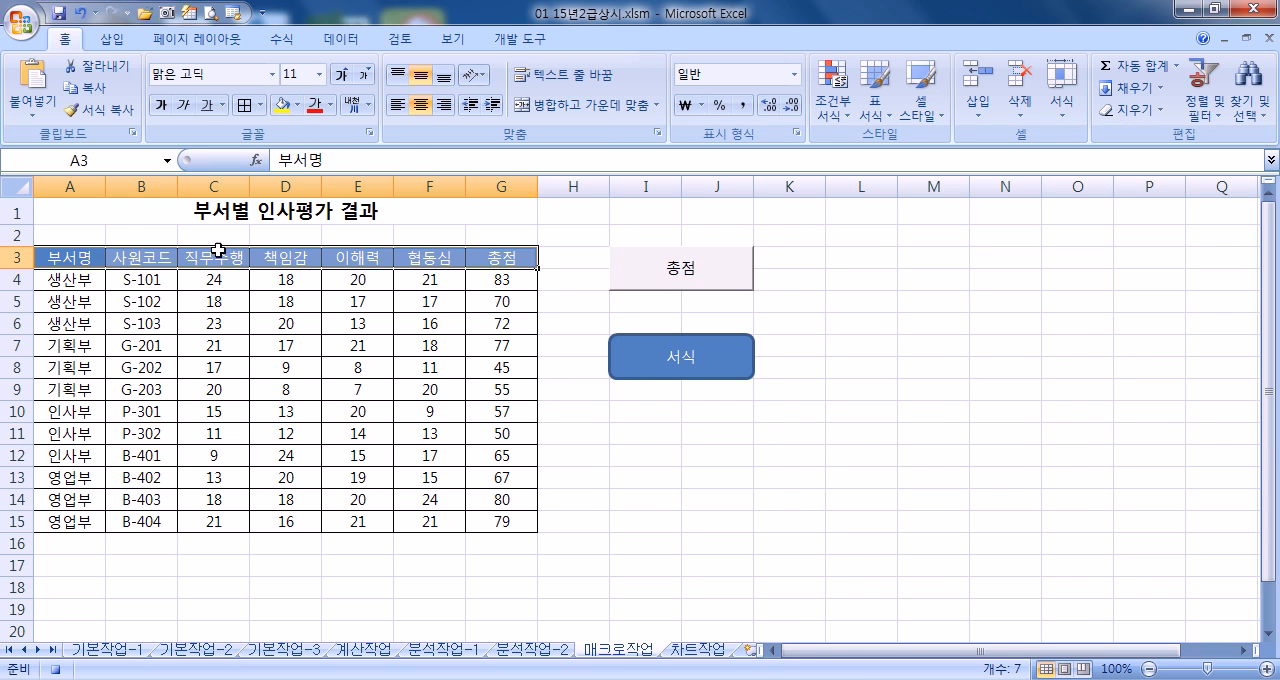
# Select the title cell A1 and stop recording the 서식 macro
pyautogui.click(126, 218)
pyautogui.click(510, 40)
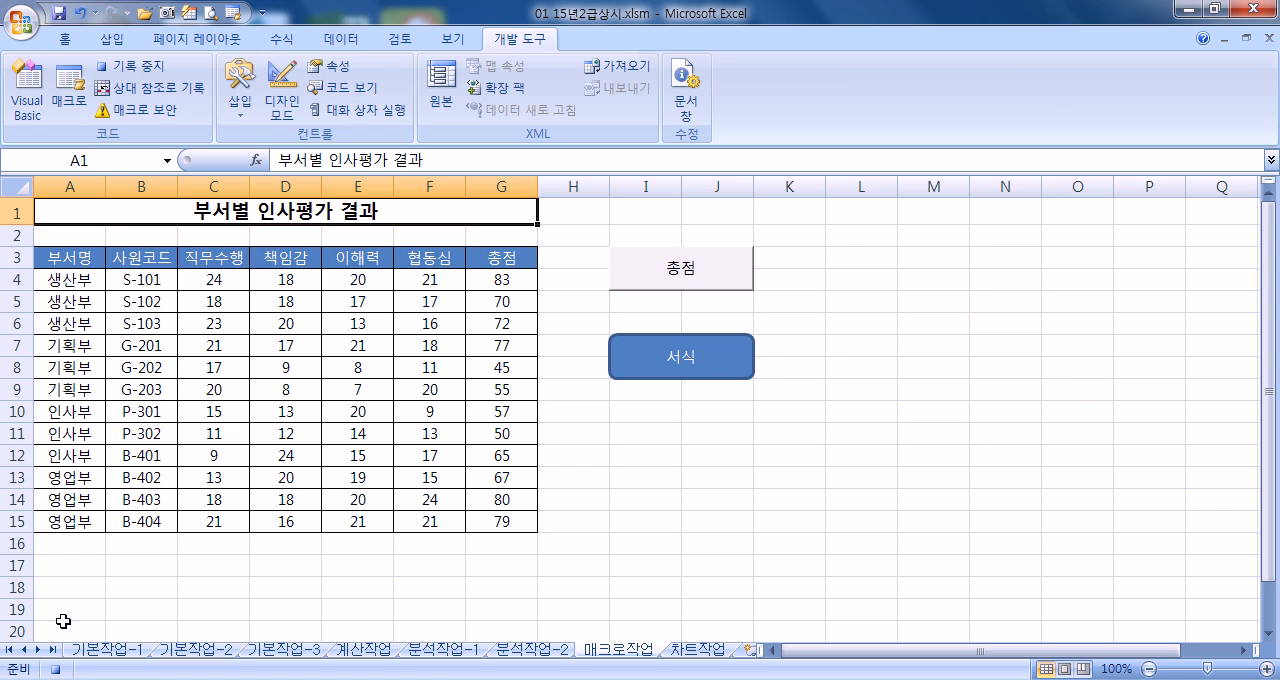
pyautogui.click(128, 66)
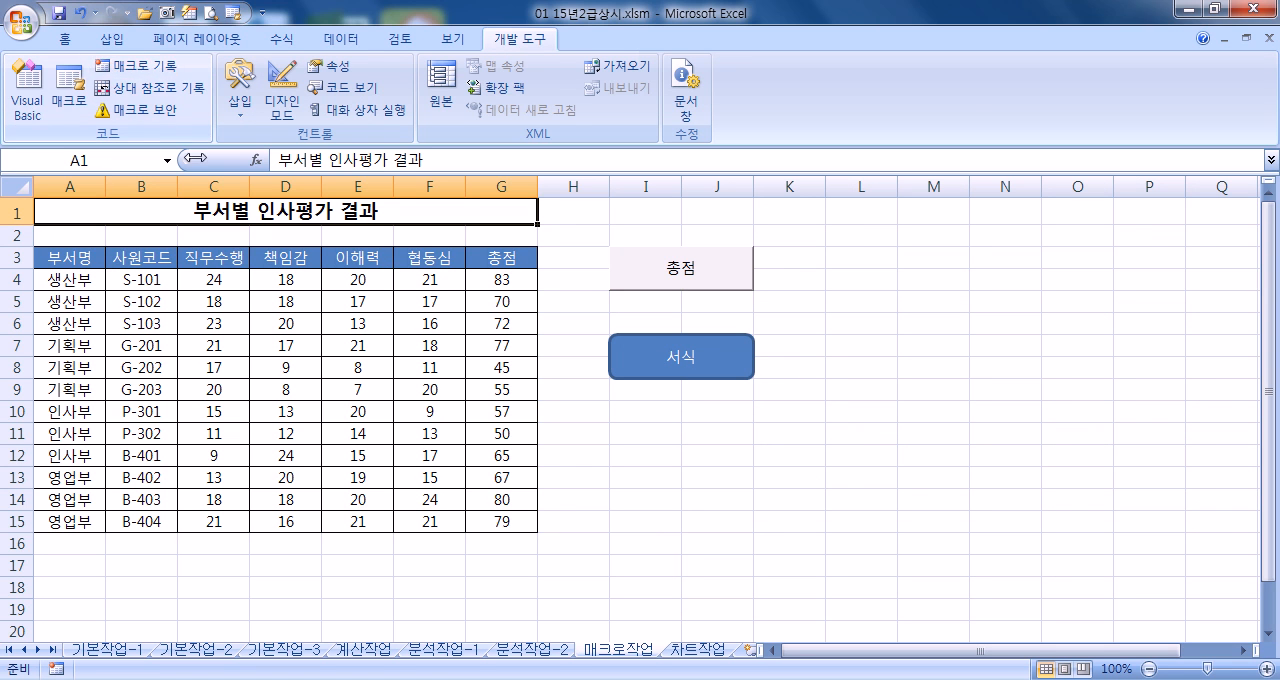
pyautogui.click(634, 497)
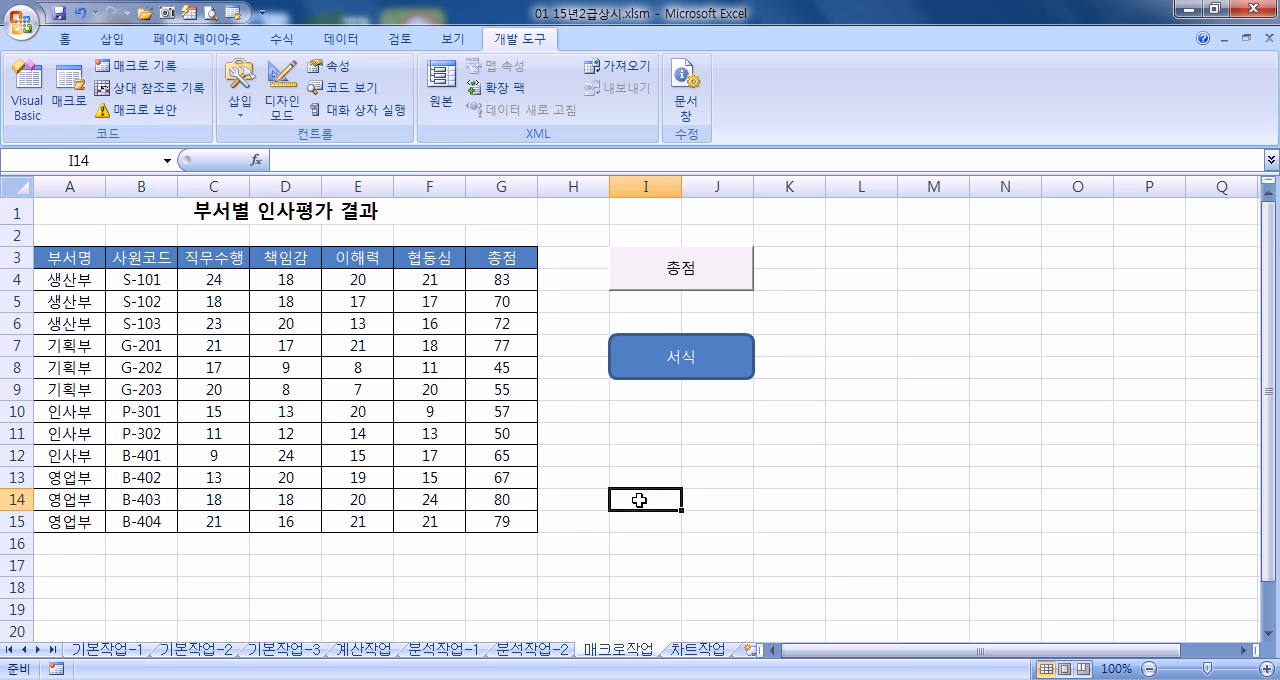
# Give the headings in A3:G3 red text and yellow fill, and test the 서식 macro by running it from its shape
pyautogui.moveTo(80, 255); pyautogui.dragTo(501, 258)
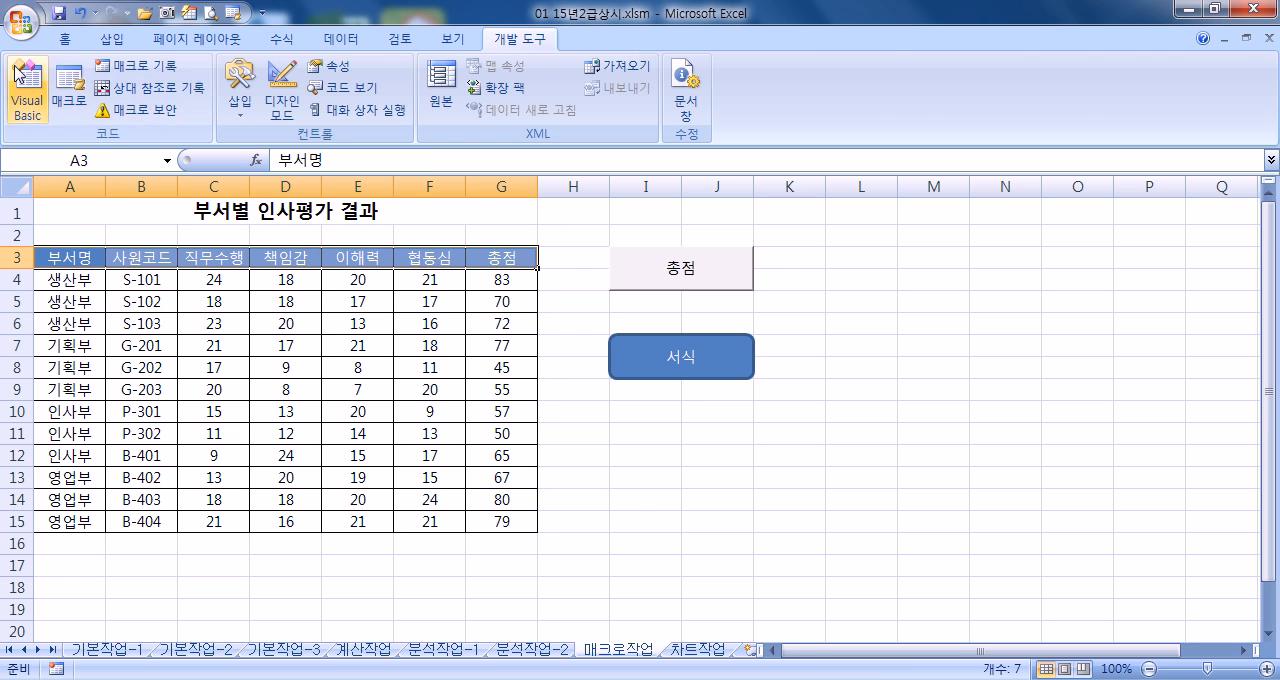
pyautogui.click(64, 39)
pyautogui.click(314, 104)
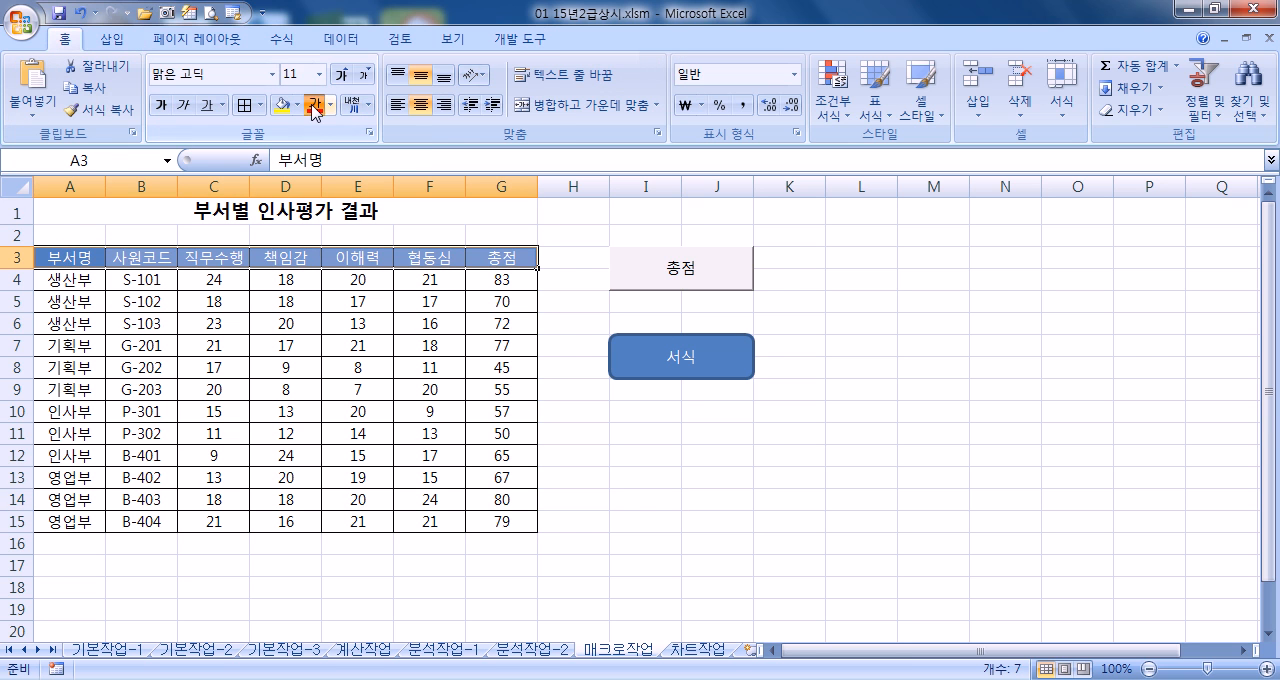
pyautogui.click(283, 104)
pyautogui.click(282, 342)
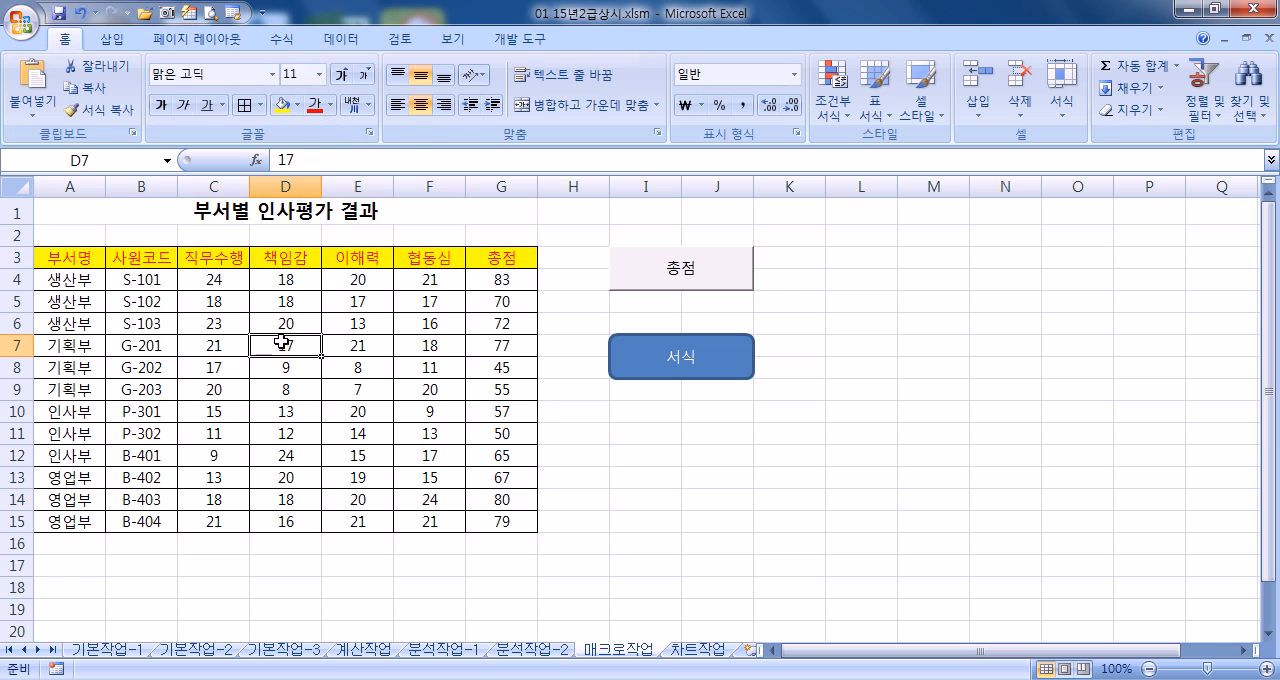
pyautogui.click(648, 362)
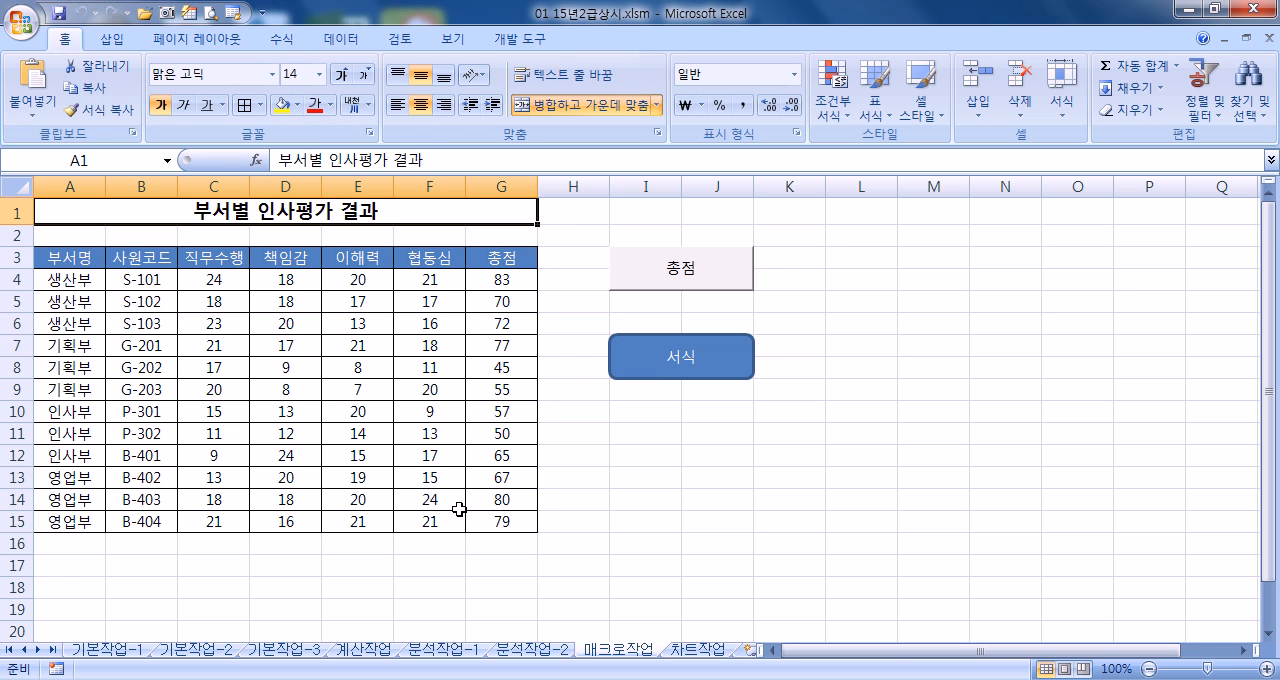
# Delete the values in G4:G15 and run the 총점 macro once more to recalculate them
pyautogui.moveTo(479, 292); pyautogui.dragTo(500, 521)
pyautogui.press('Delete')
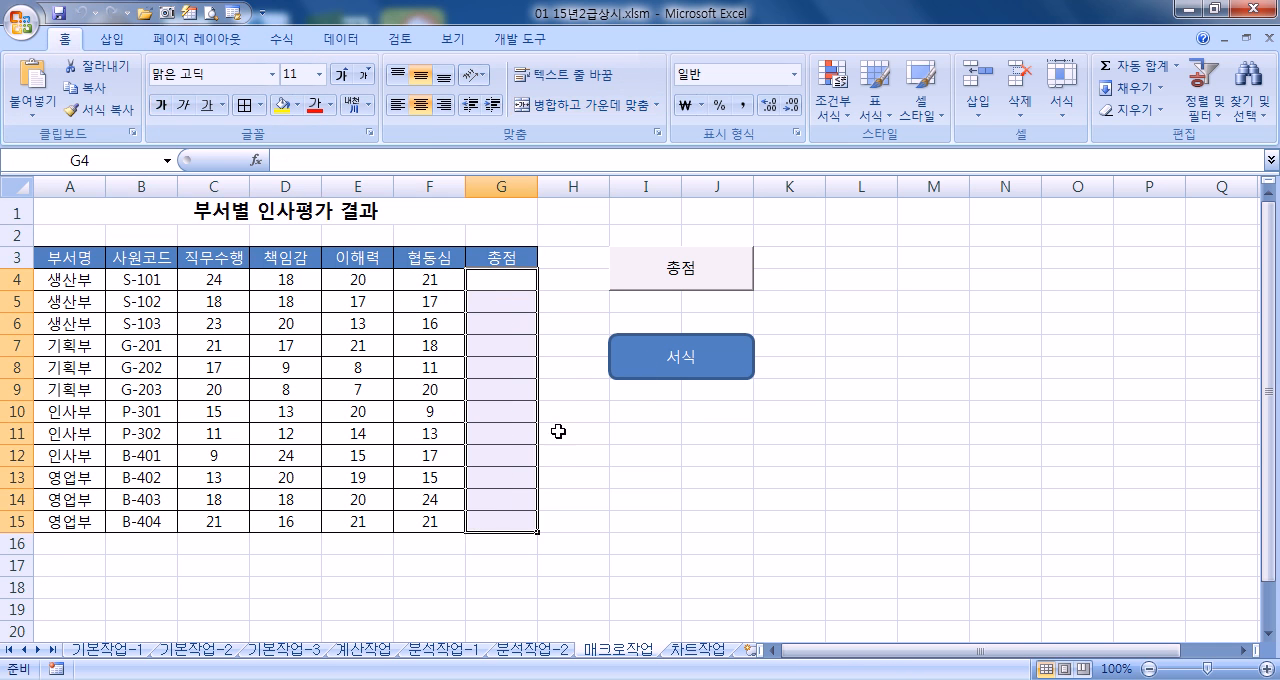
pyautogui.click(623, 271)
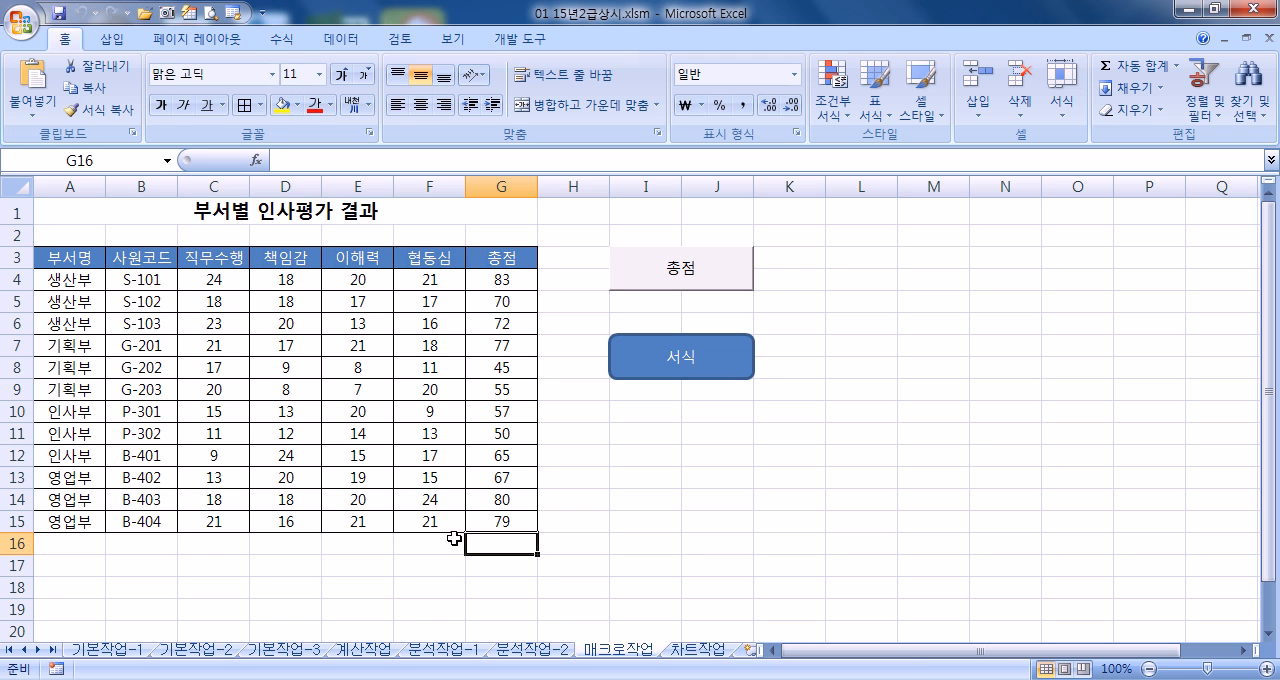
# Switch to the 차트작업 sheet and examine the column chart and its legend below the table
pyautogui.click(706, 651)
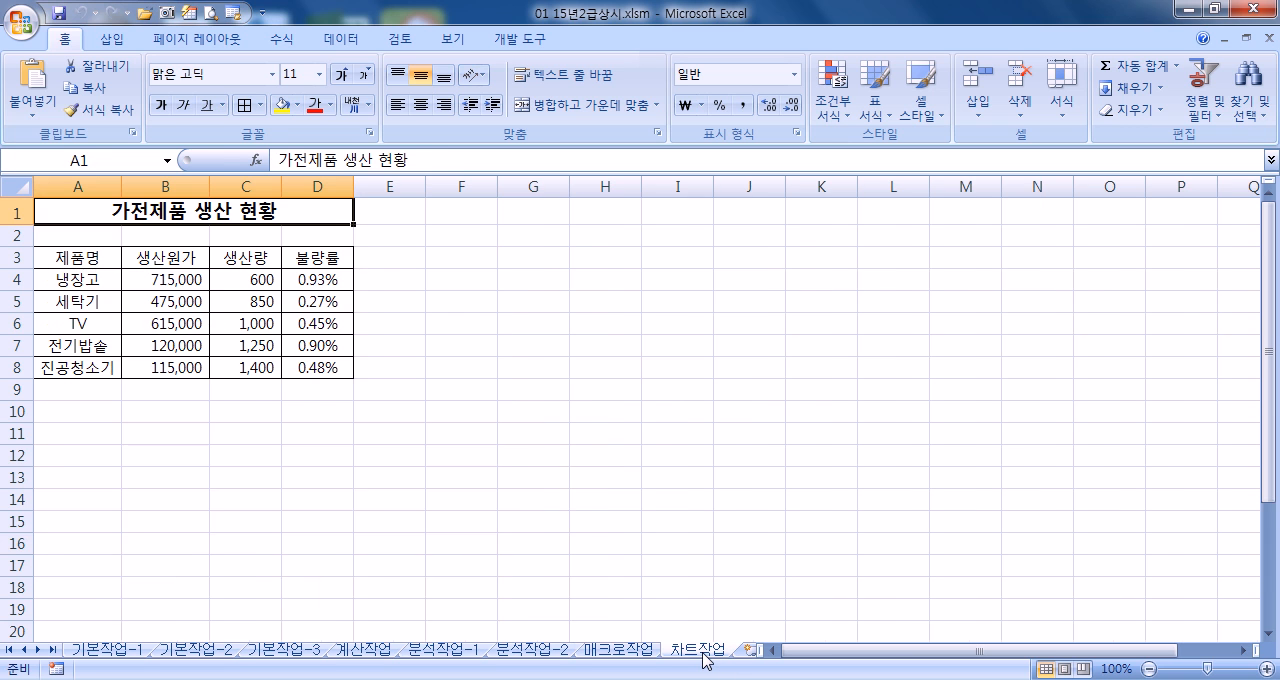
pyautogui.scroll(-5, 480, 458)
pyautogui.scroll(5, 562, 452)
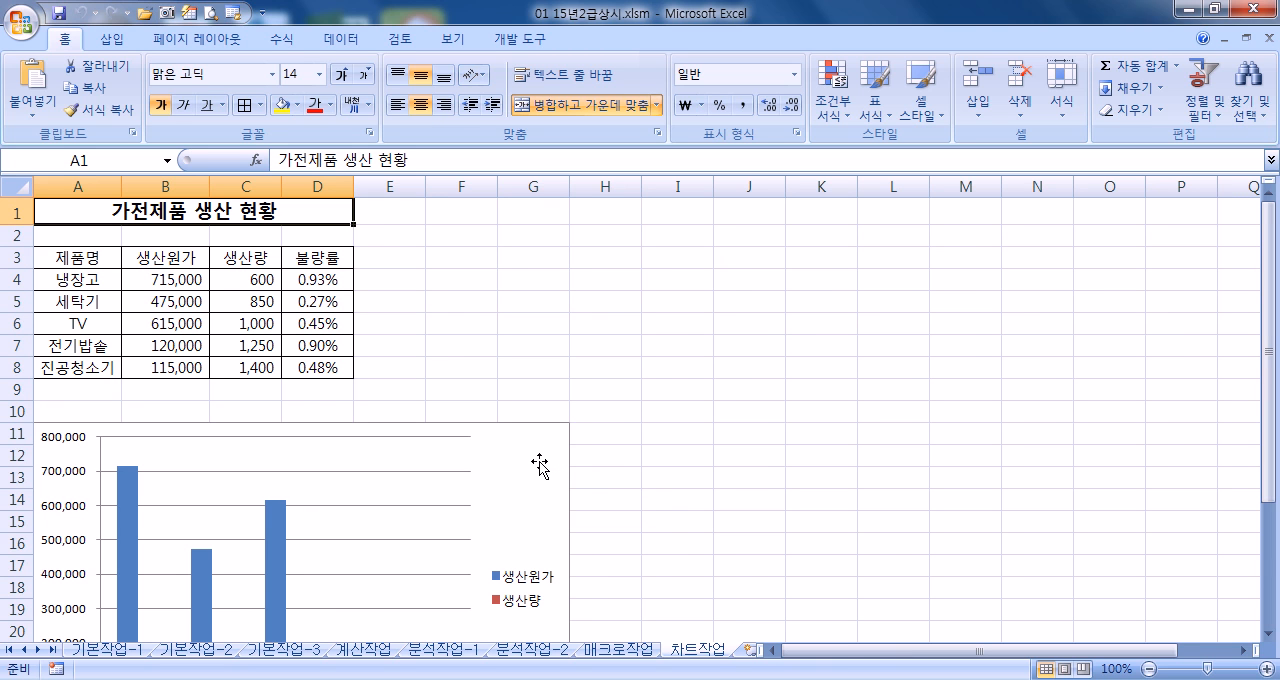
pyautogui.scroll(-5, 538, 465)
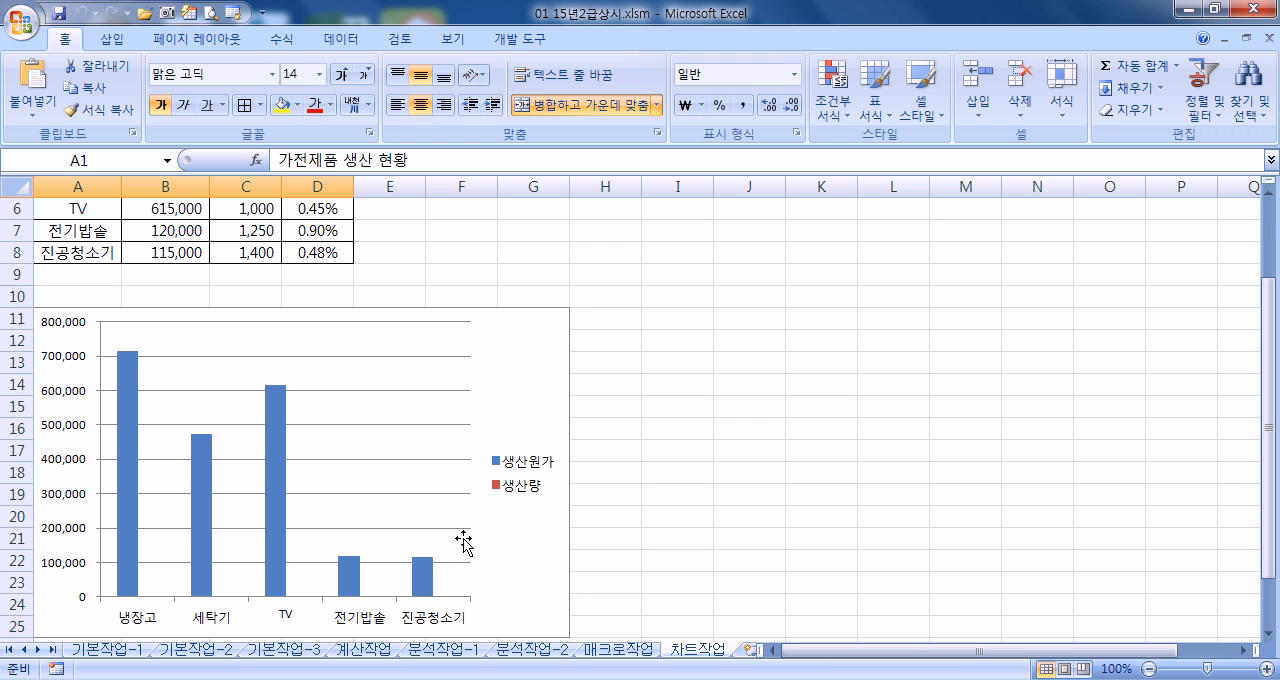
pyautogui.scroll(-3, 535, 512)
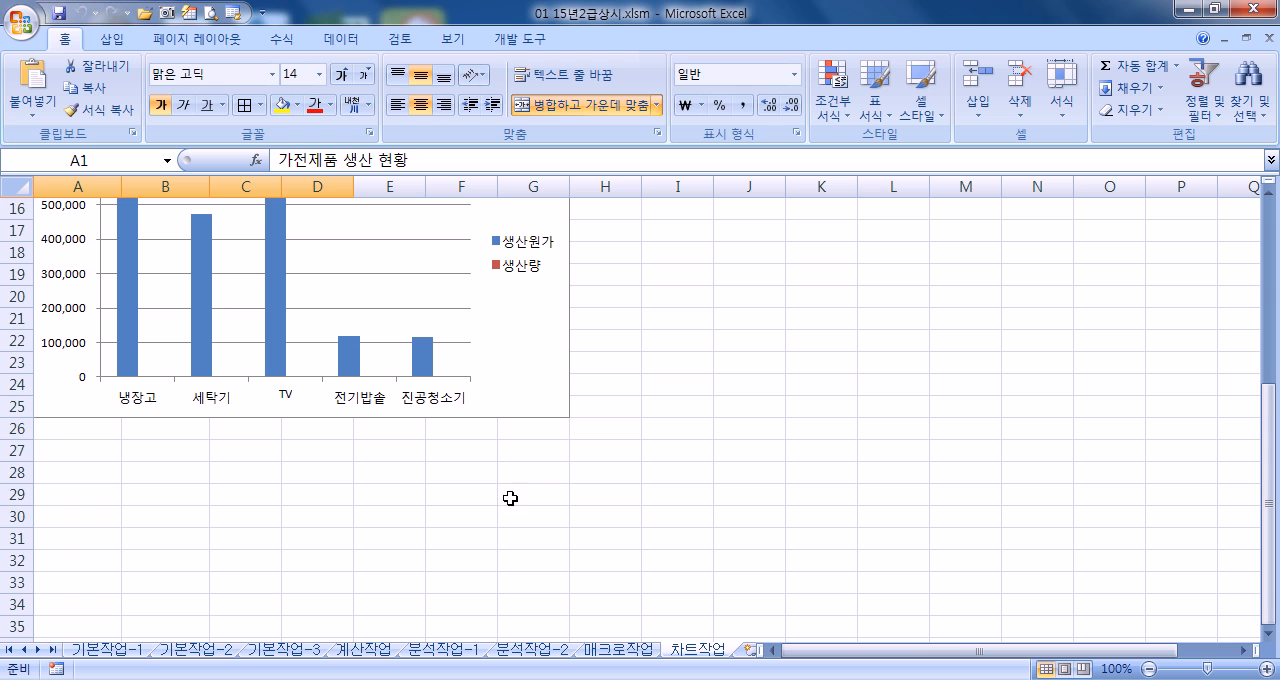
pyautogui.click(522, 272)
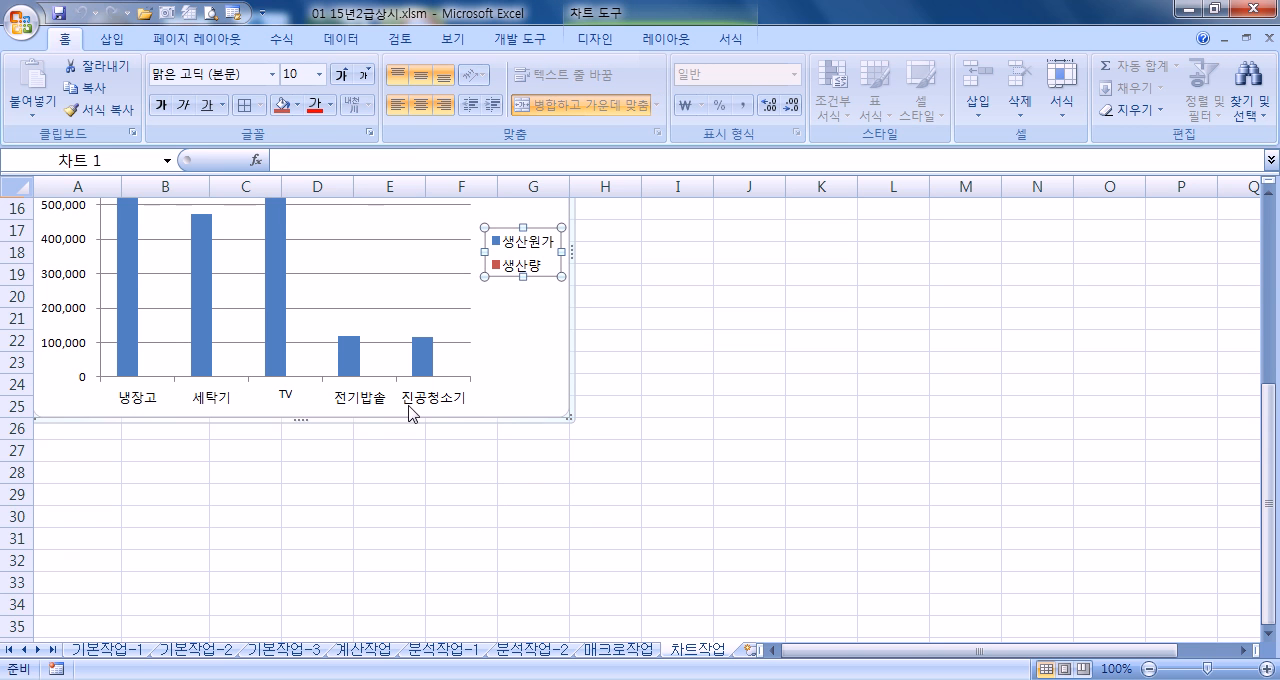
pyautogui.scroll(2, 413, 405)
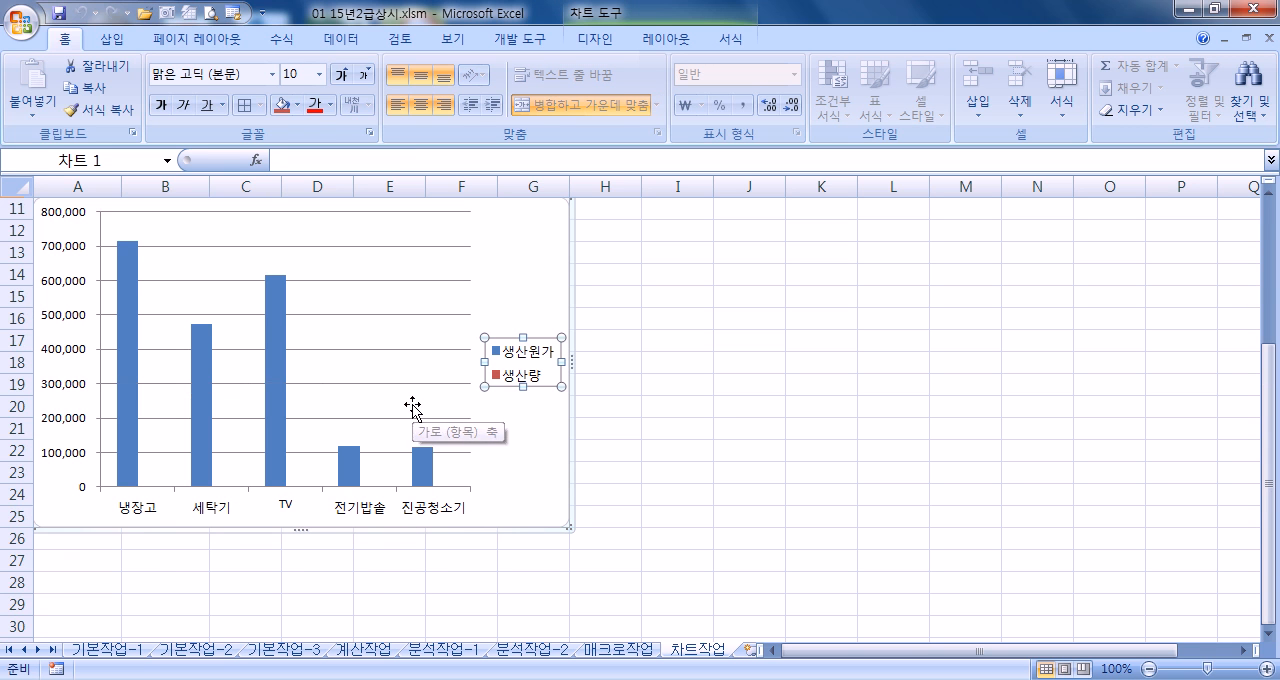
# Select the 생산량 data series in the column chart on the 차트작업 sheet
pyautogui.click(556, 243)
pyautogui.doubleClick(555, 241)
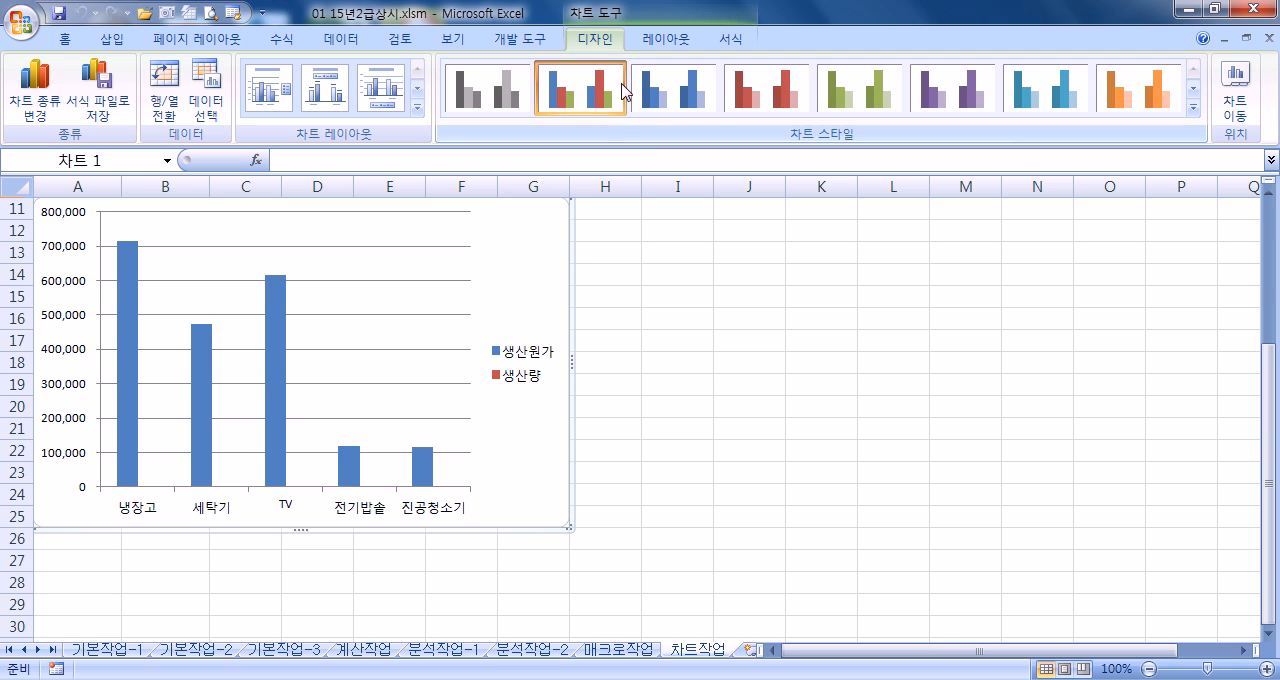
pyautogui.click(672, 42)
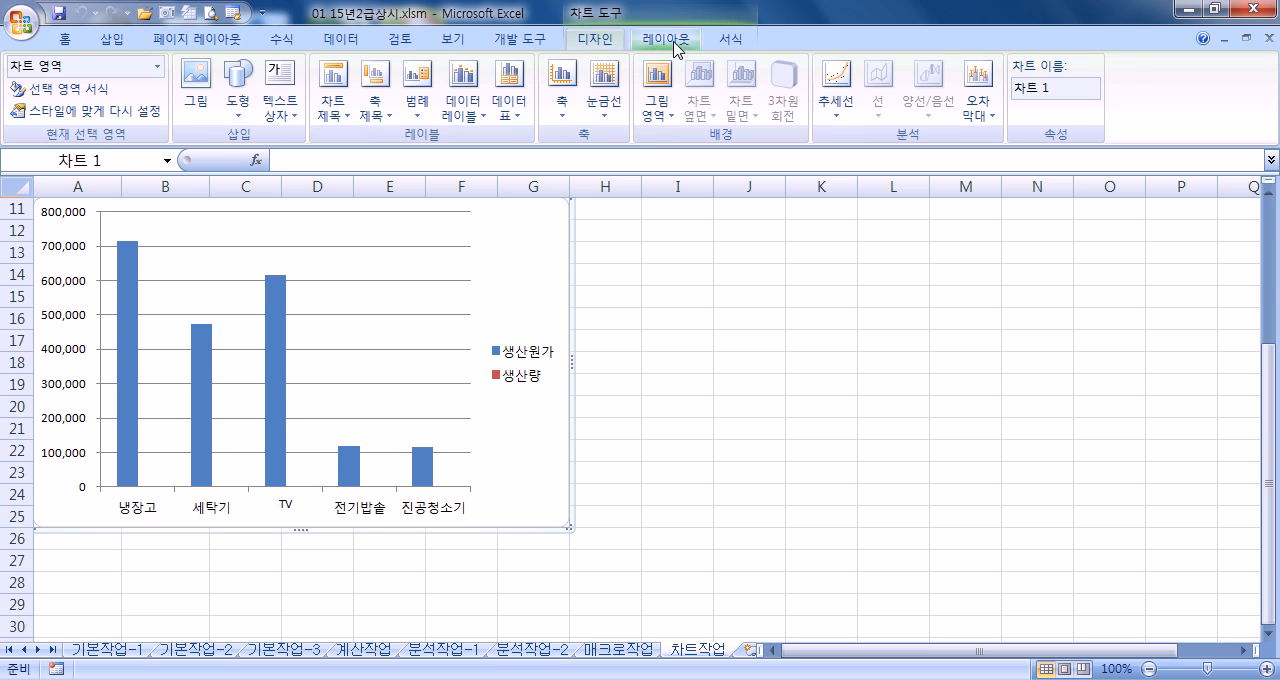
pyautogui.click(731, 40)
pyautogui.click(598, 40)
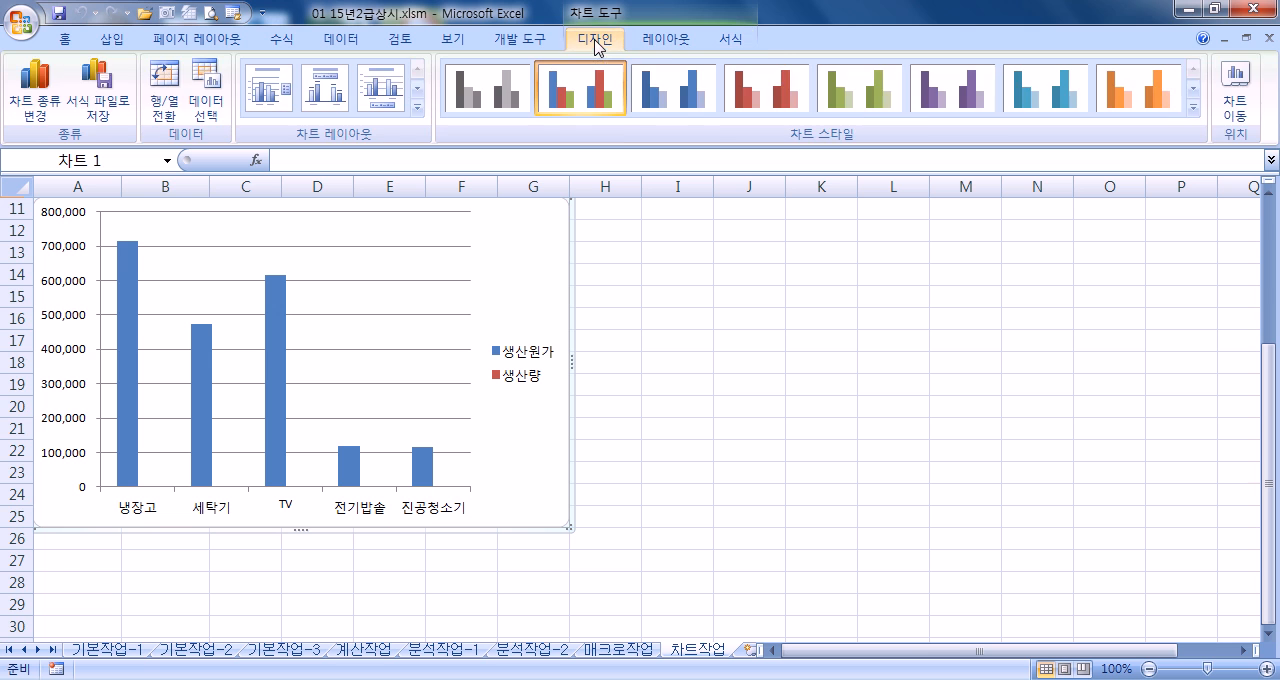
pyautogui.click(662, 43)
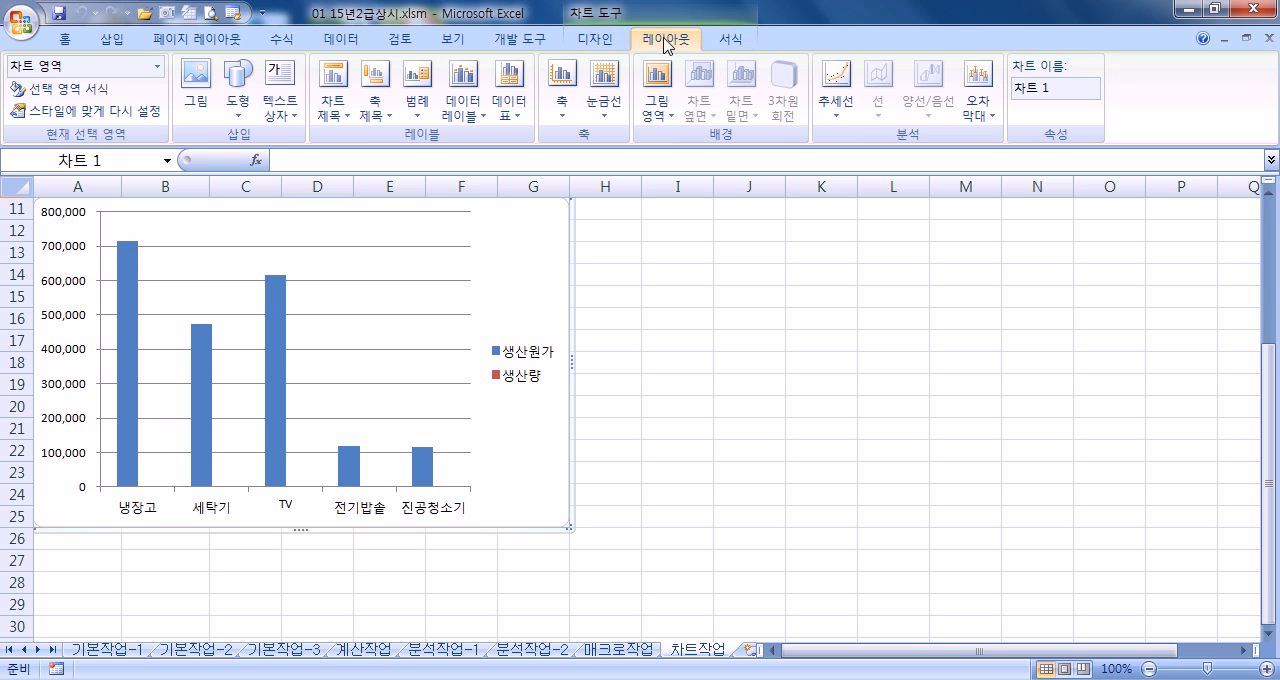
pyautogui.click(157, 68)
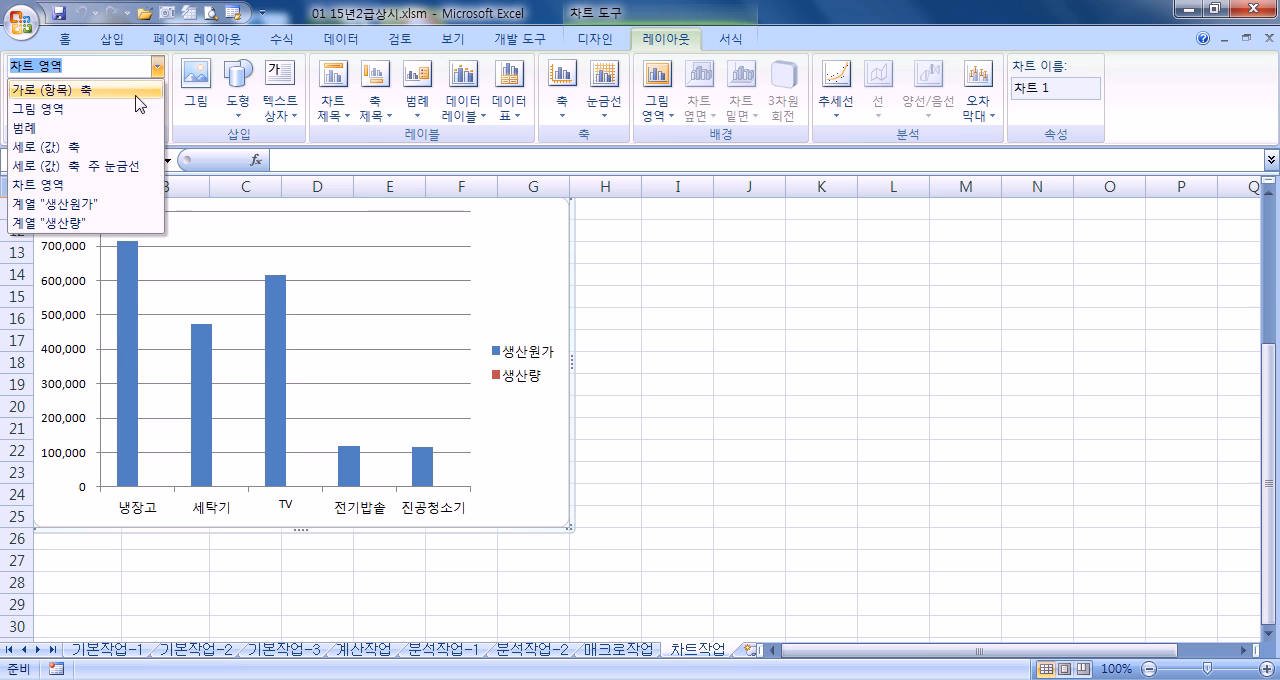
pyautogui.click(80, 223)
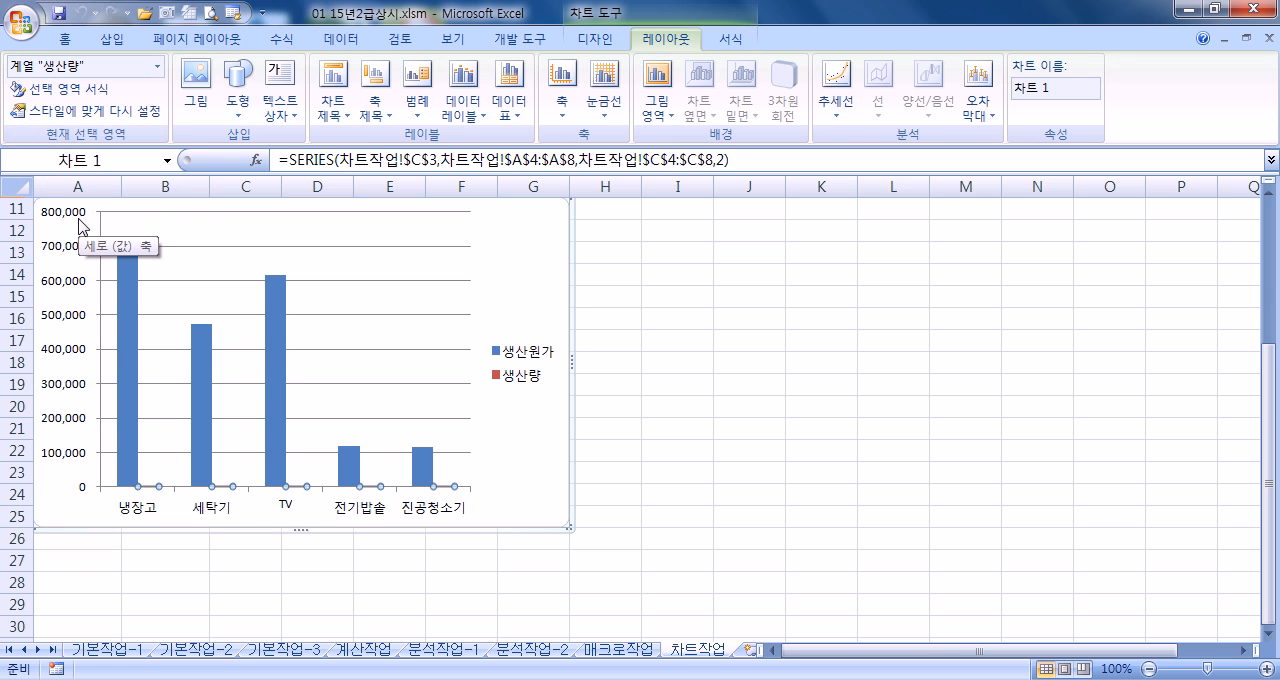
pyautogui.click(157, 68)
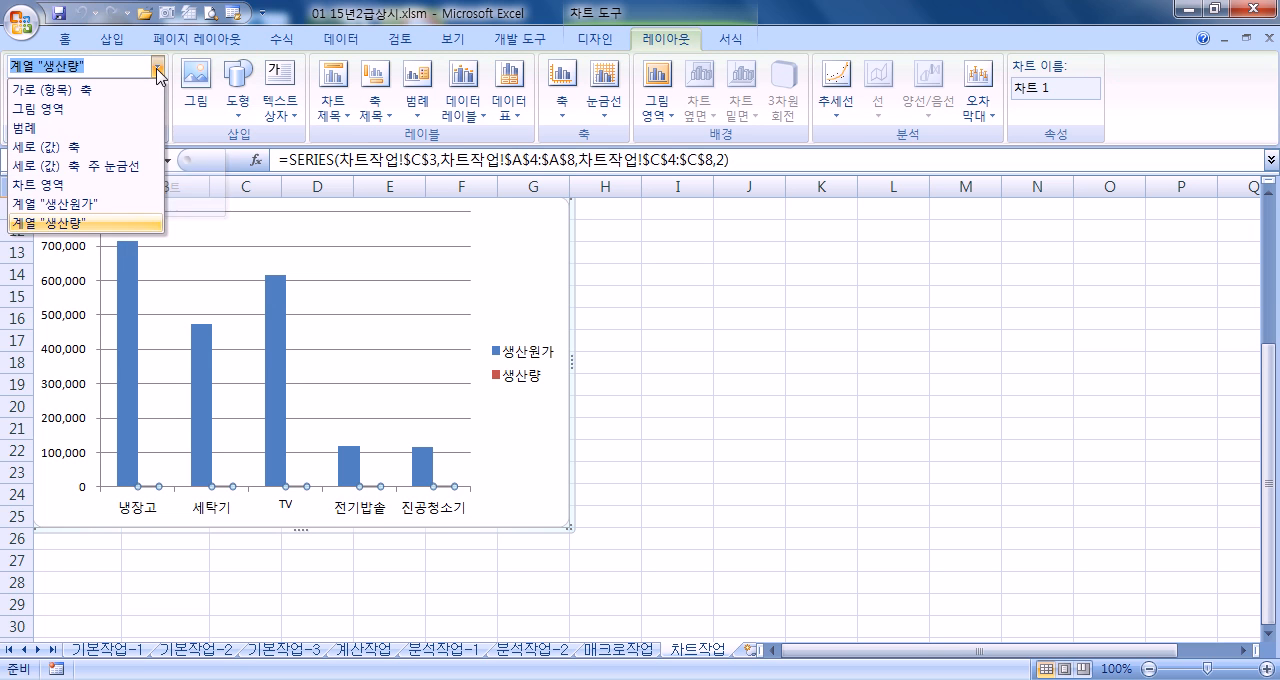
pyautogui.click(104, 224)
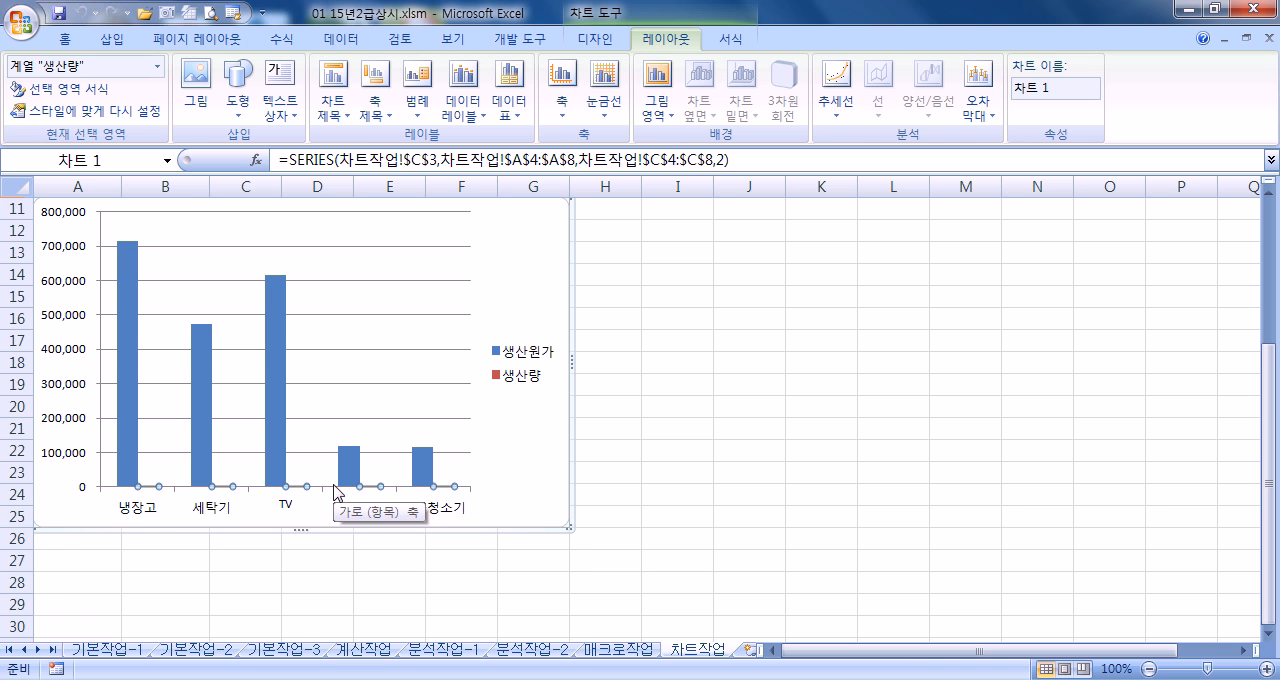
# Change the chart type of the 생산량 series to a line with markers (꺾은선형)
pyautogui.scroll(4, 86, 480)
pyautogui.scroll(-2, 424, 159)
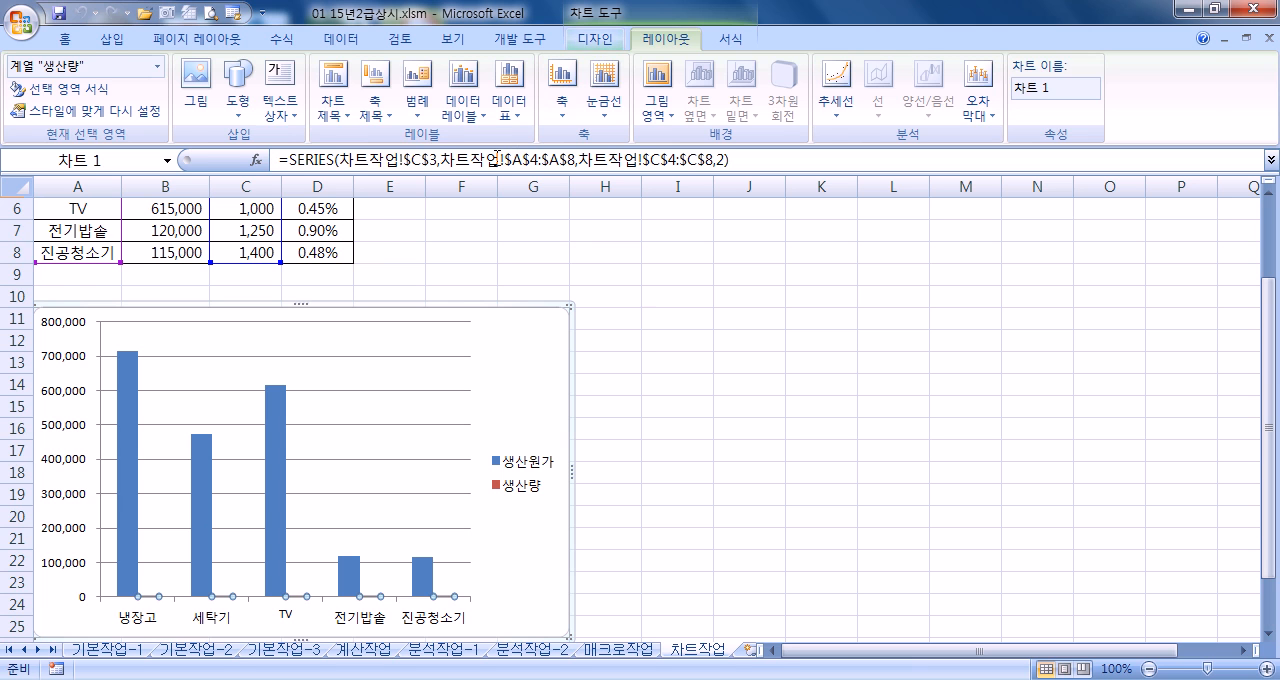
pyautogui.click(598, 40)
pyautogui.scroll(-3, 440, 312)
pyautogui.click(664, 40)
pyautogui.click(598, 40)
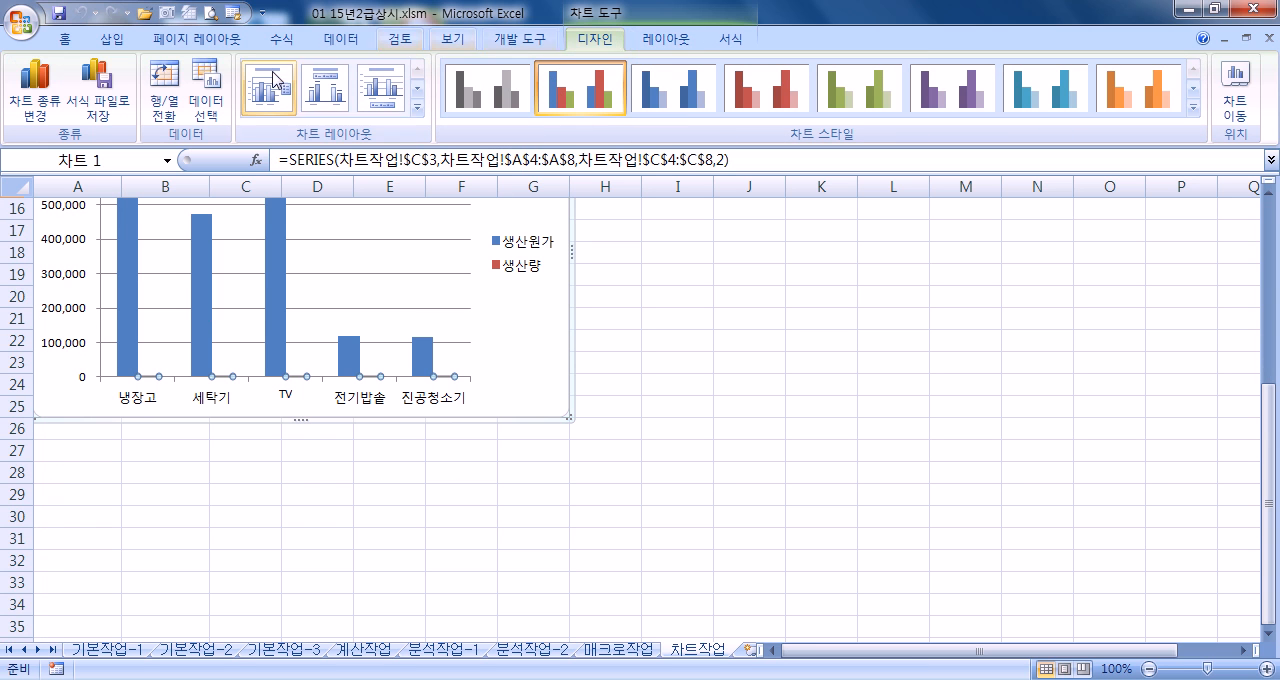
pyautogui.click(52, 93)
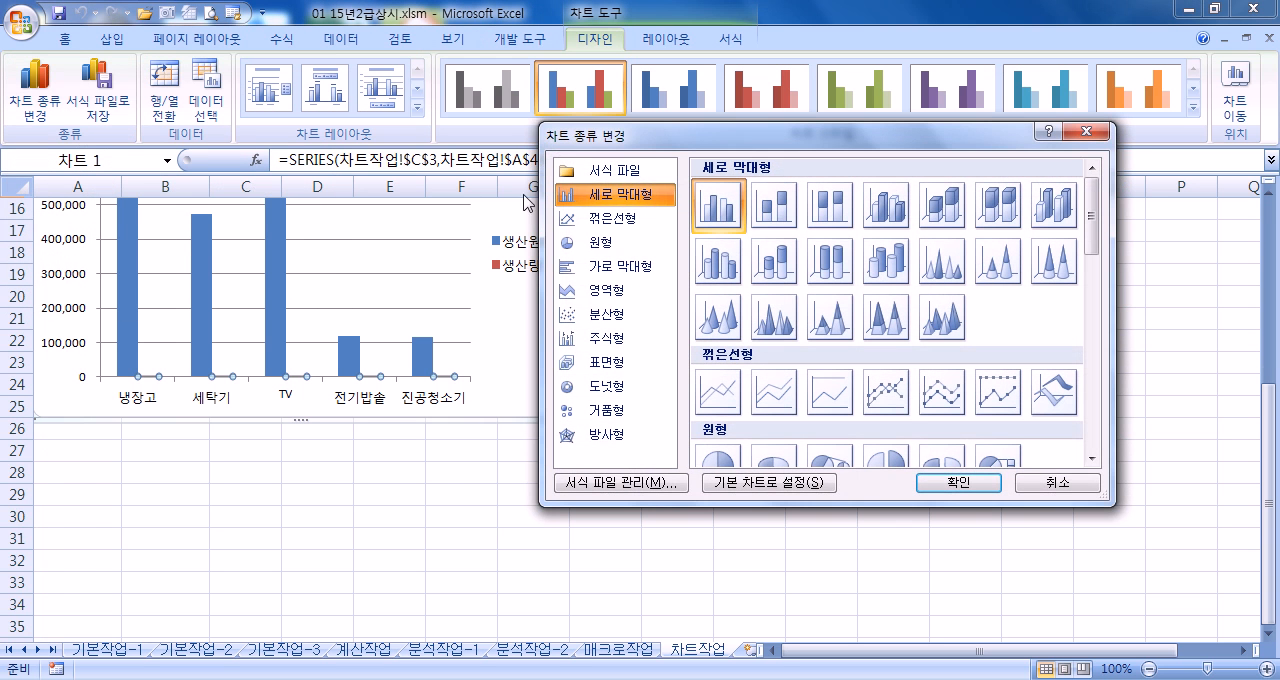
pyautogui.click(596, 222)
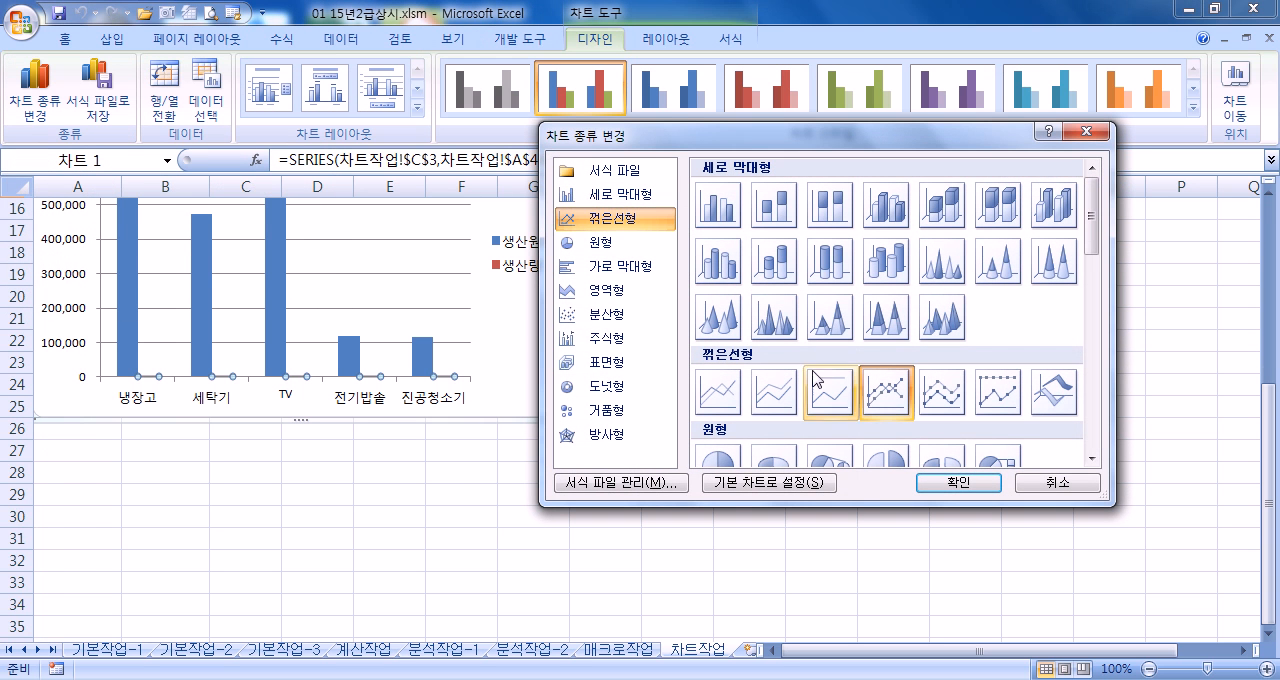
pyautogui.click(938, 482)
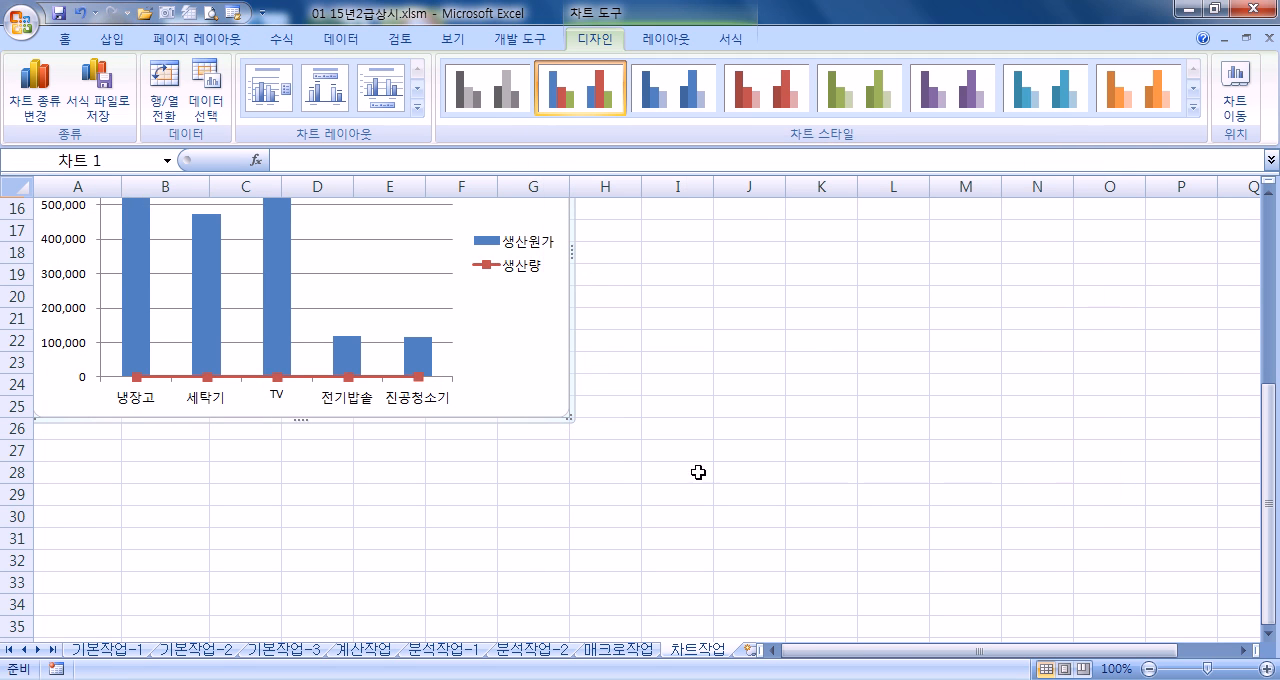
# Plot the 생산량 line series on the secondary axis (보조 축) and close the formatting dialog
pyautogui.click(346, 380)
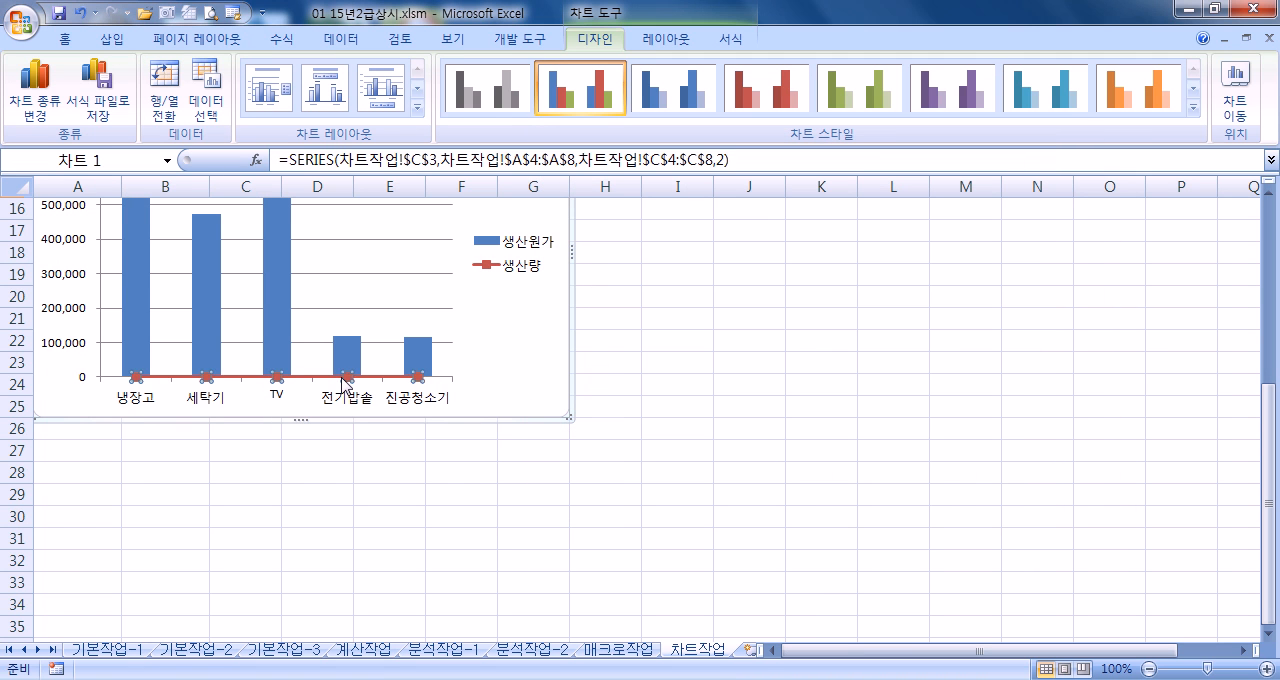
pyautogui.click(665, 40)
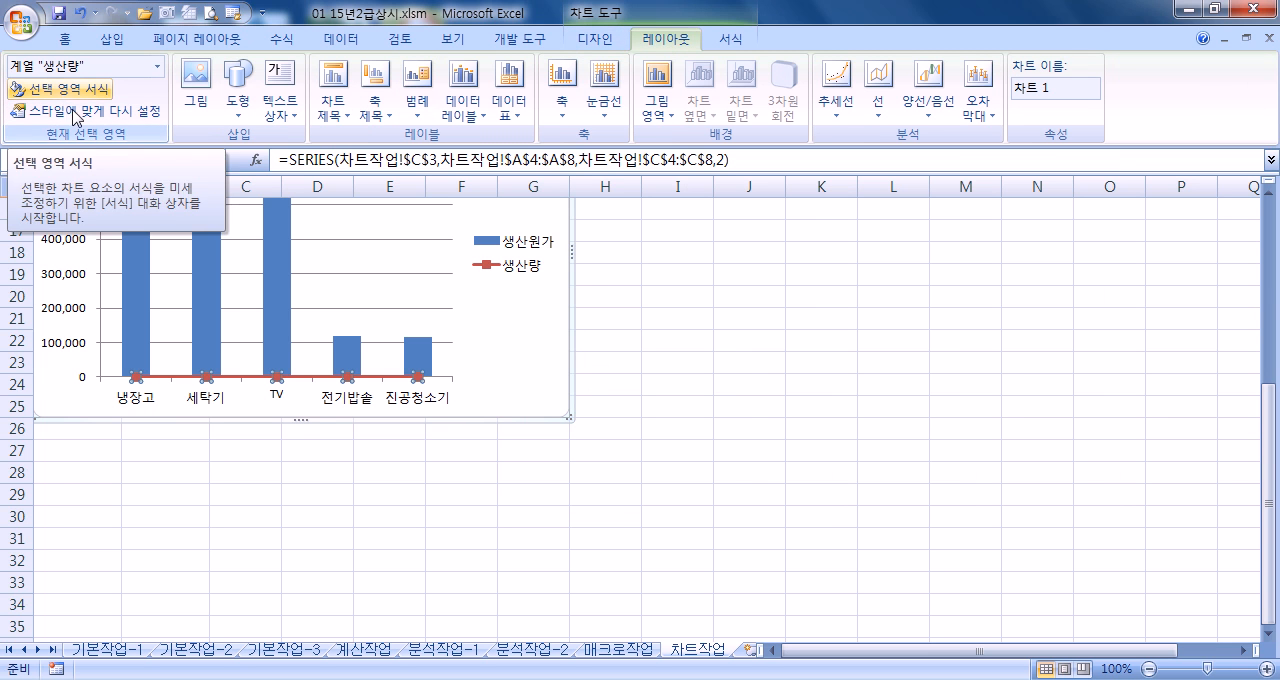
pyautogui.rightClick(305, 384)
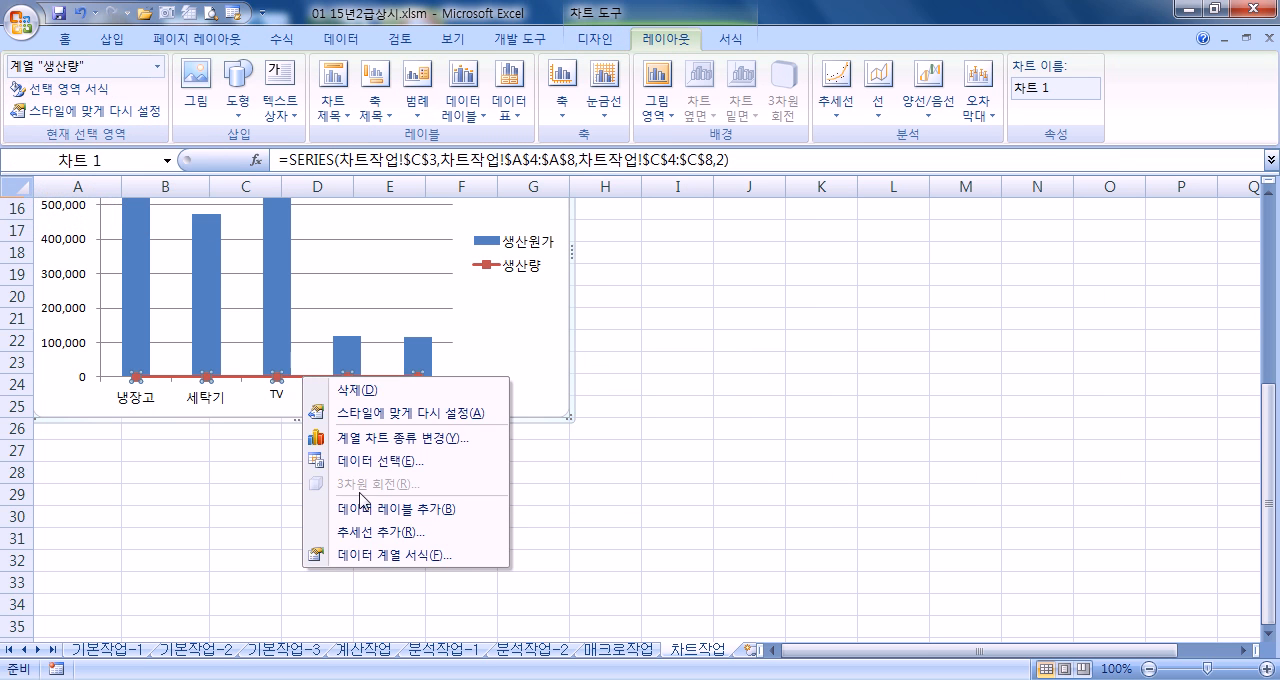
pyautogui.click(368, 556)
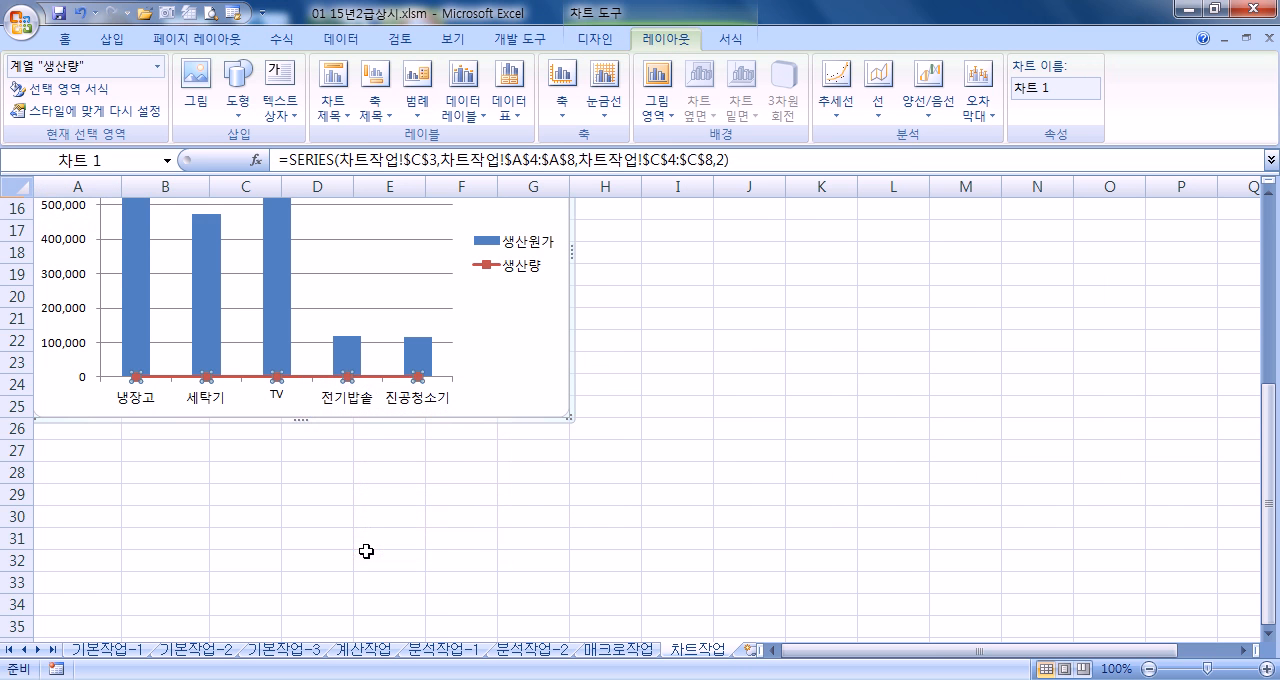
pyautogui.click(566, 190)
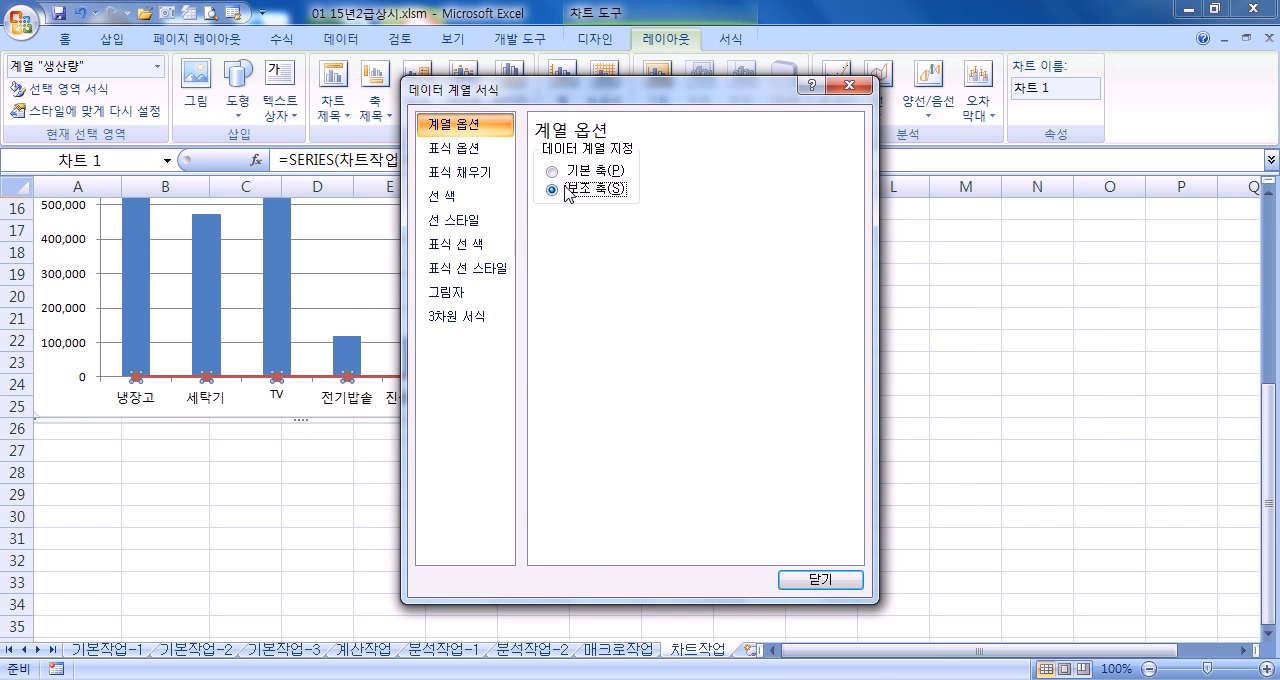
pyautogui.moveTo(591, 98); pyautogui.dragTo(917, 47)
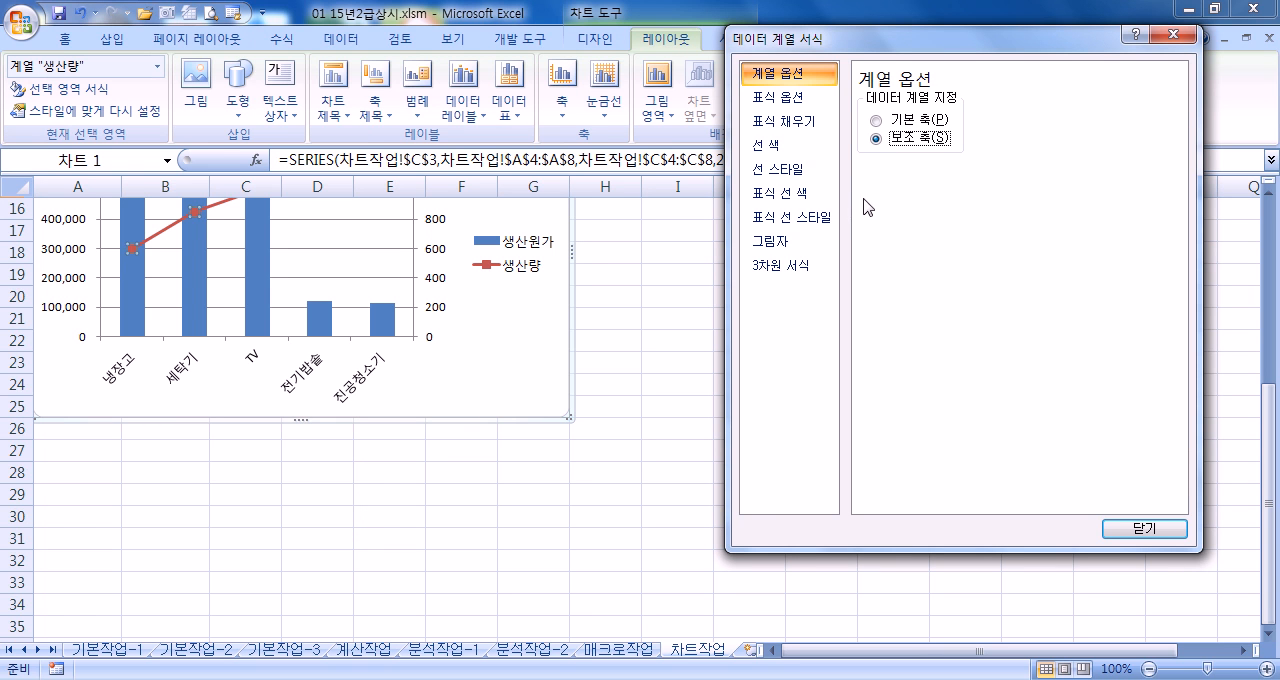
pyautogui.click(502, 383)
pyautogui.scroll(5, 505, 380)
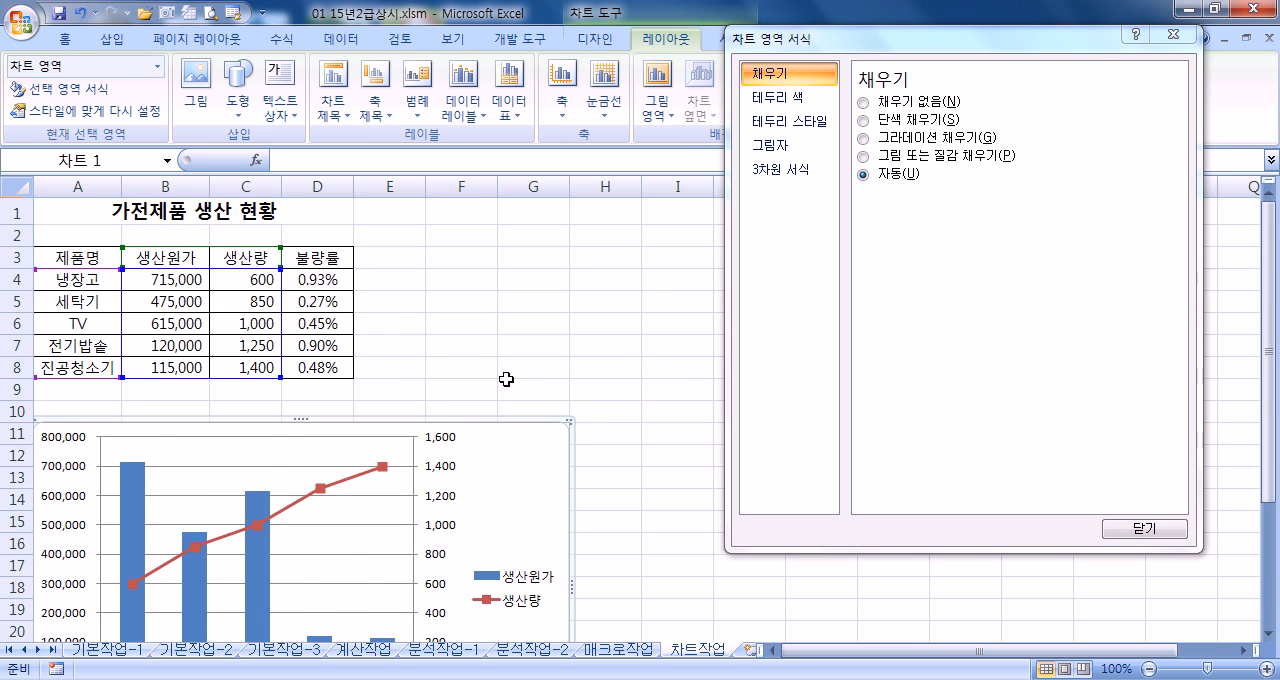
pyautogui.scroll(-2, 510, 380)
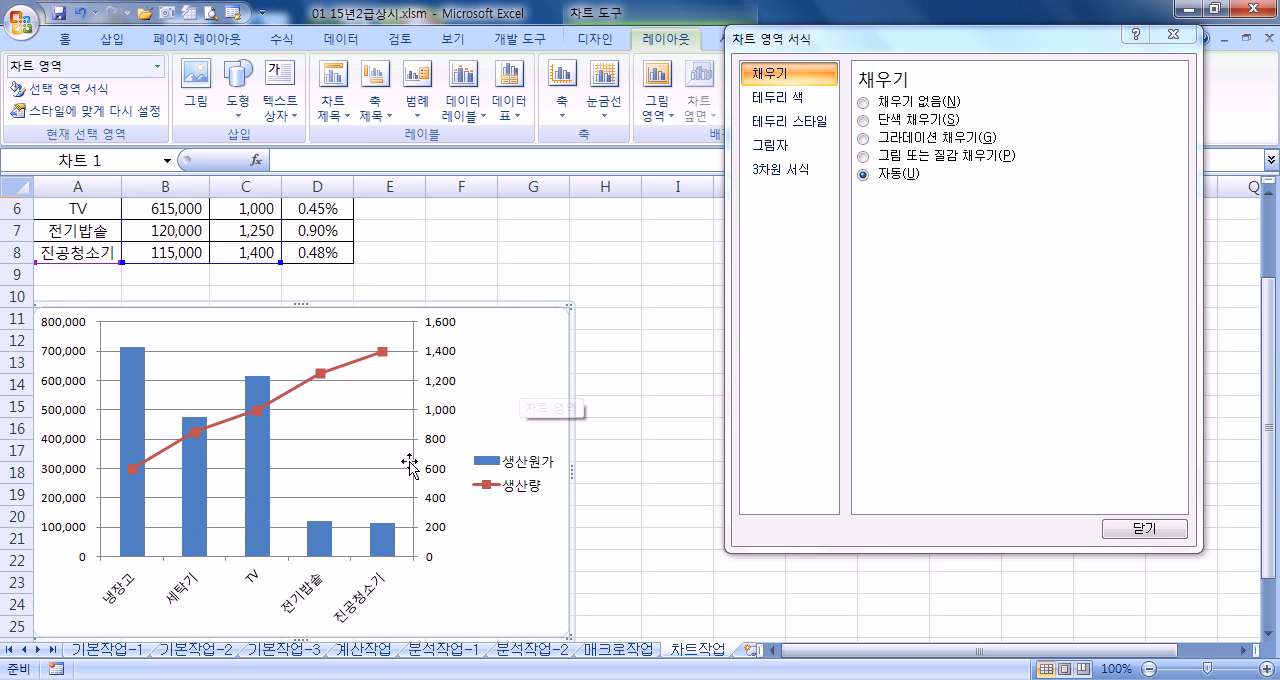
pyautogui.click(1138, 530)
# Review the chart's selectable elements by selecting the 생산원가 series and reselecting the 생산량 series
pyautogui.click(357, 372)
pyautogui.click(351, 368)
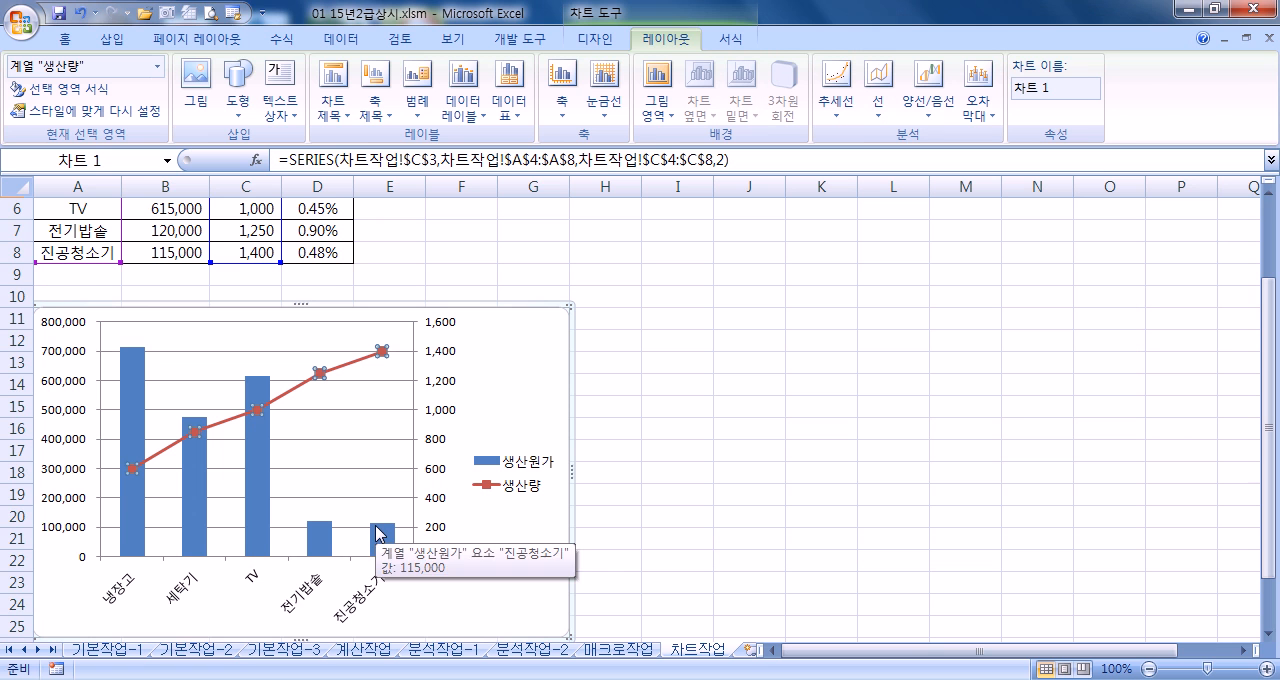
pyautogui.click(157, 66)
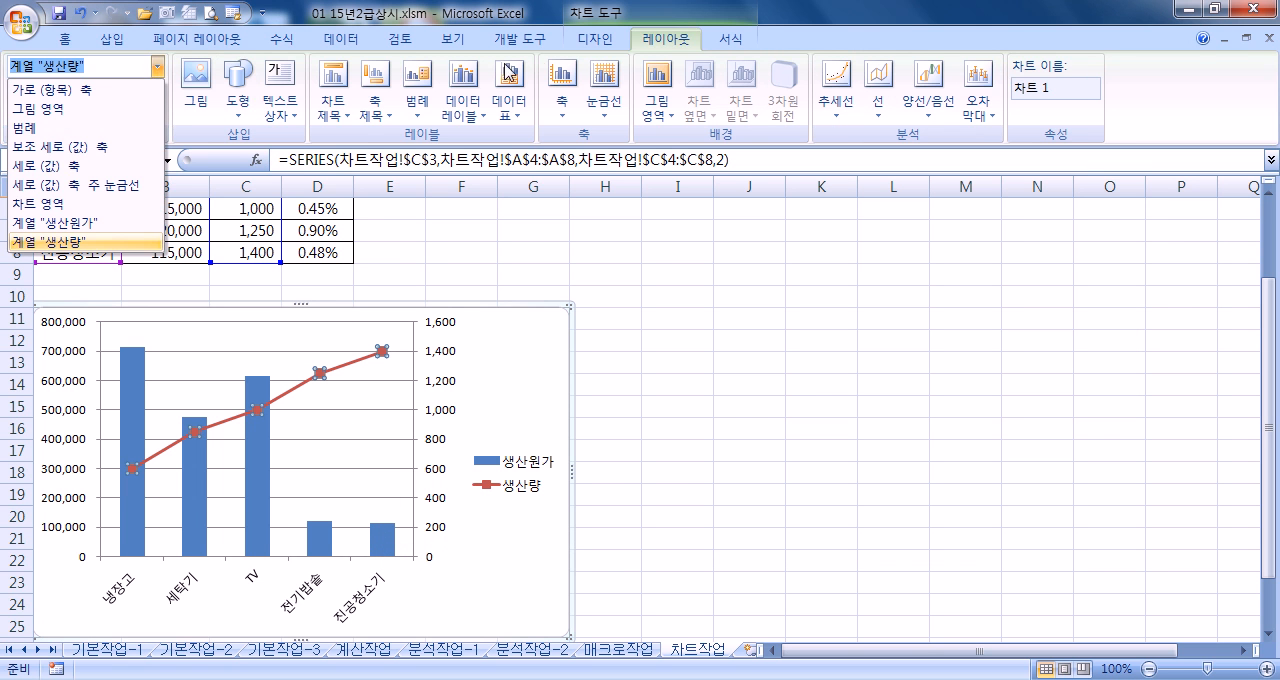
pyautogui.click(606, 42)
pyautogui.click(665, 40)
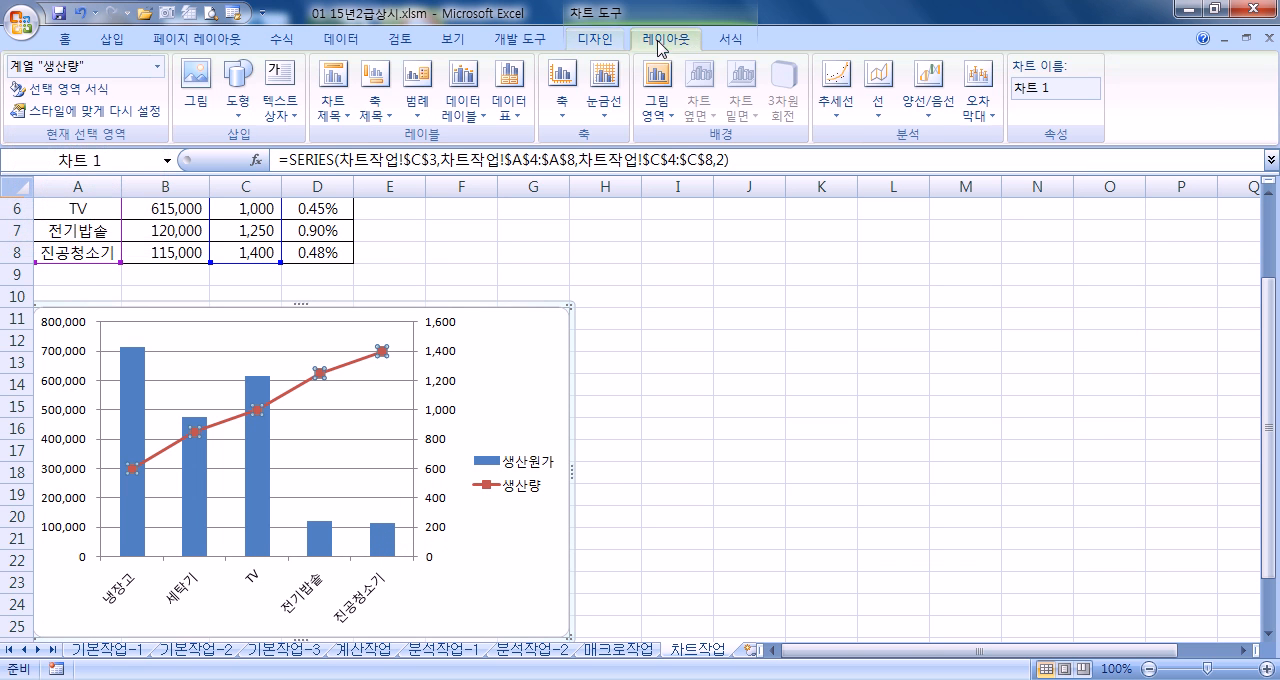
pyautogui.click(732, 40)
pyautogui.click(683, 40)
pyautogui.click(732, 40)
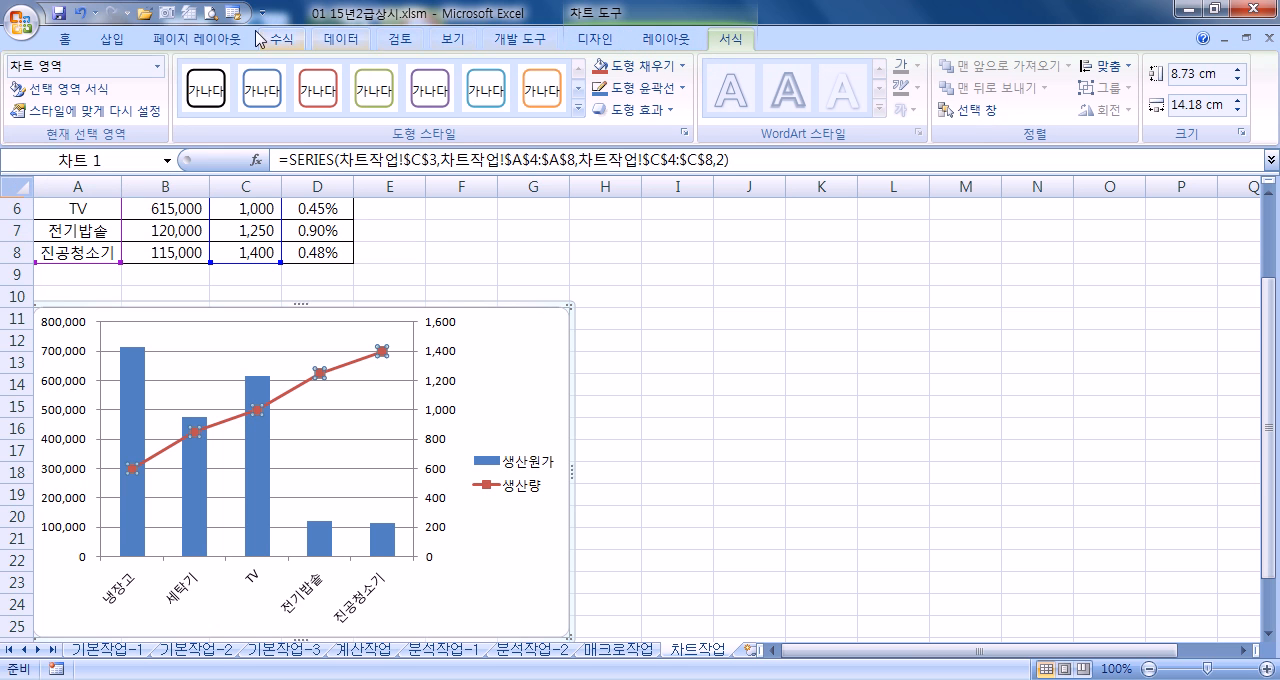
pyautogui.click(158, 67)
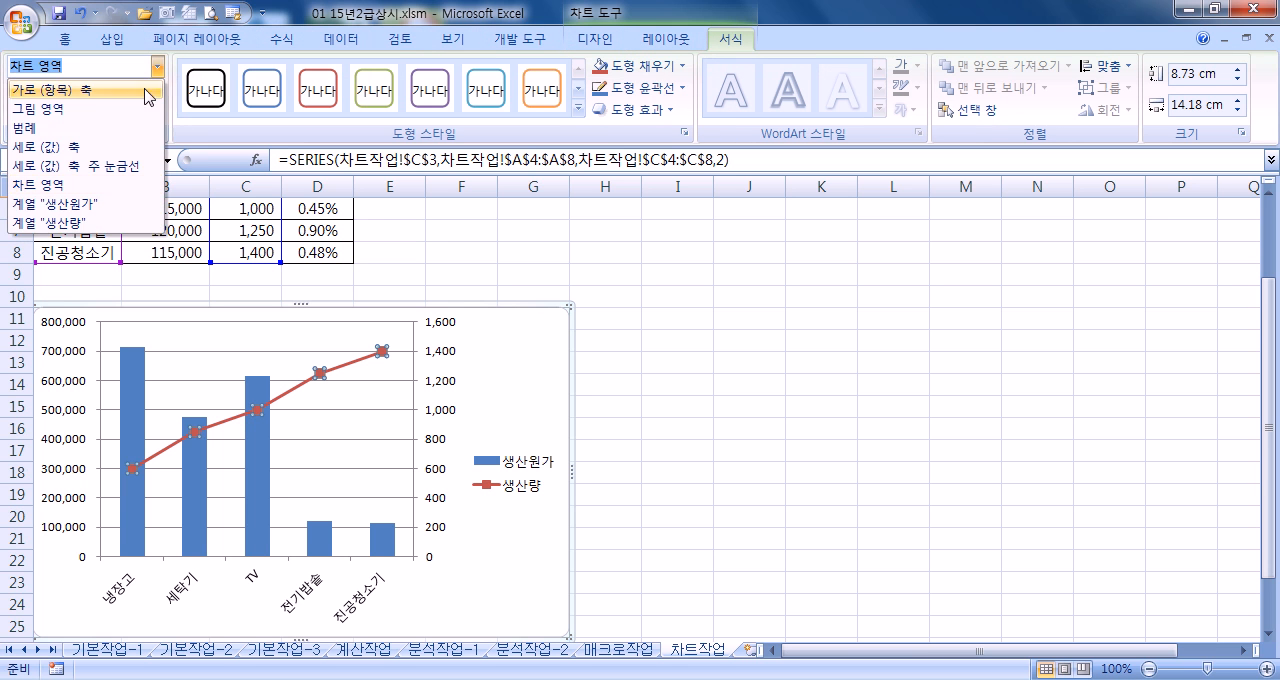
pyautogui.click(62, 204)
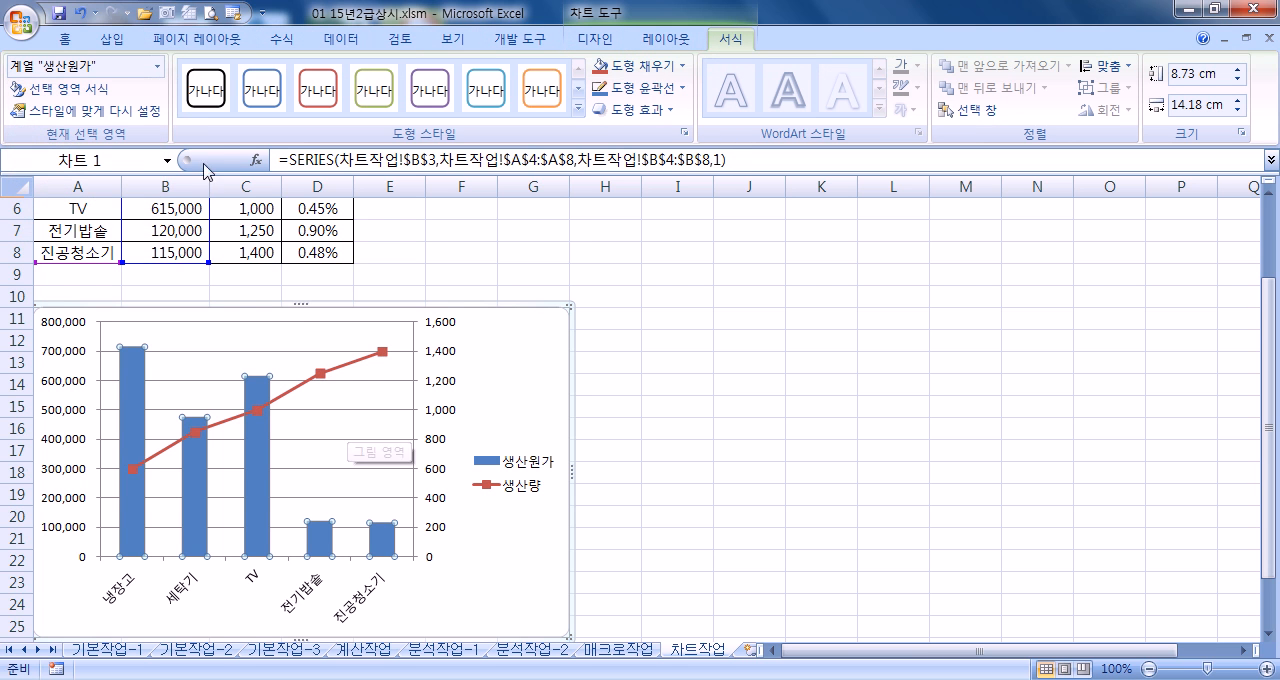
pyautogui.click(157, 66)
pyautogui.click(82, 243)
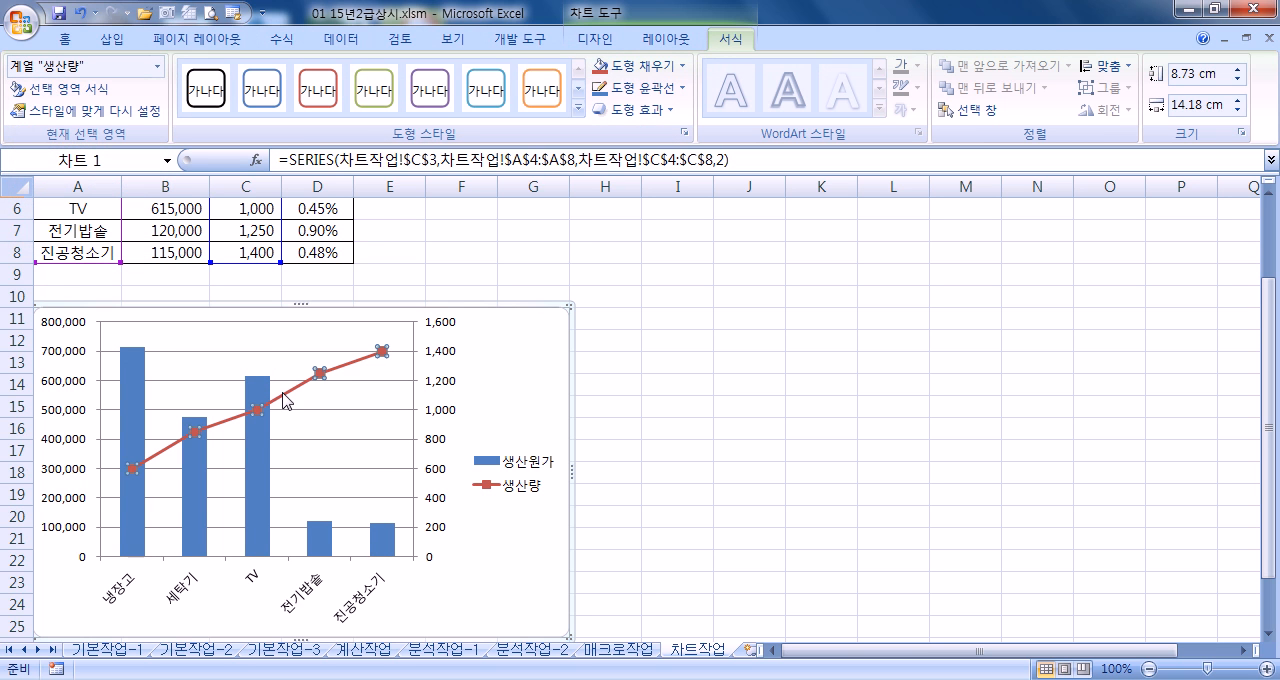
# Check the chart type assigned to the 생산량 series and leave it unchanged
pyautogui.click(596, 39)
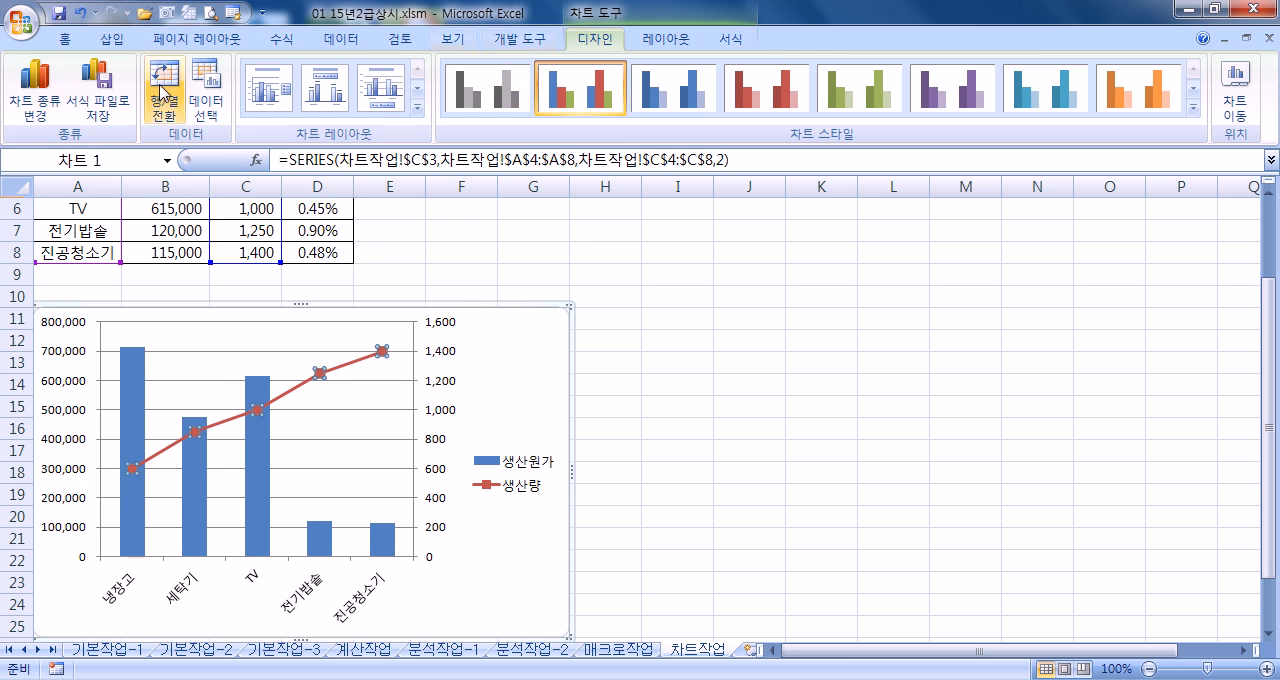
pyautogui.click(30, 98)
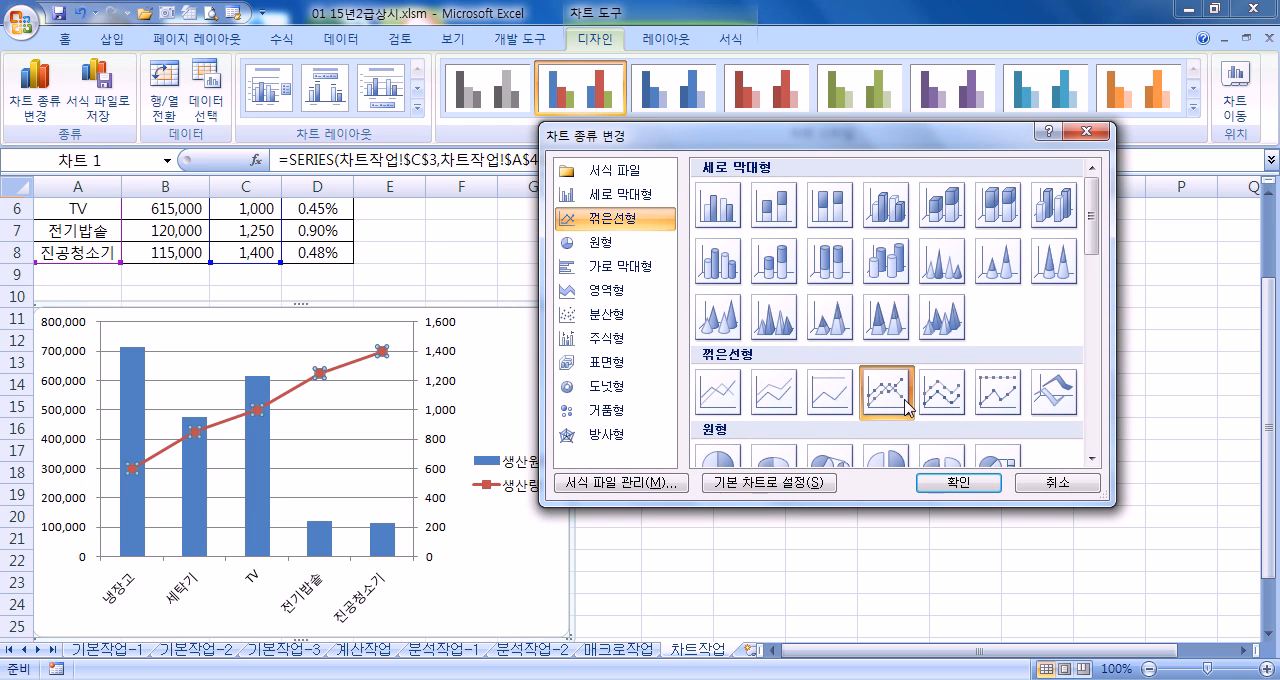
pyautogui.click(1030, 485)
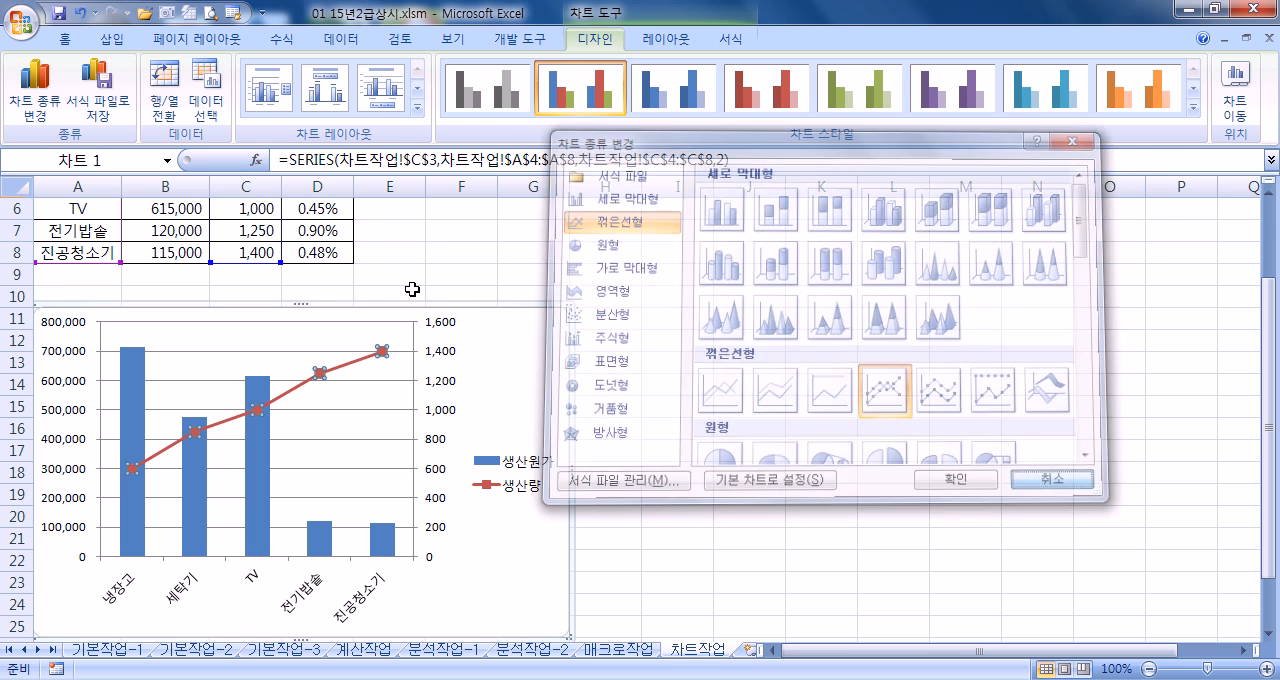
# Switch the 생산량 series to the primary axis (기본 축) and back to the secondary axis (보조 축) to compare them
pyautogui.click(667, 39)
pyautogui.click(60, 89)
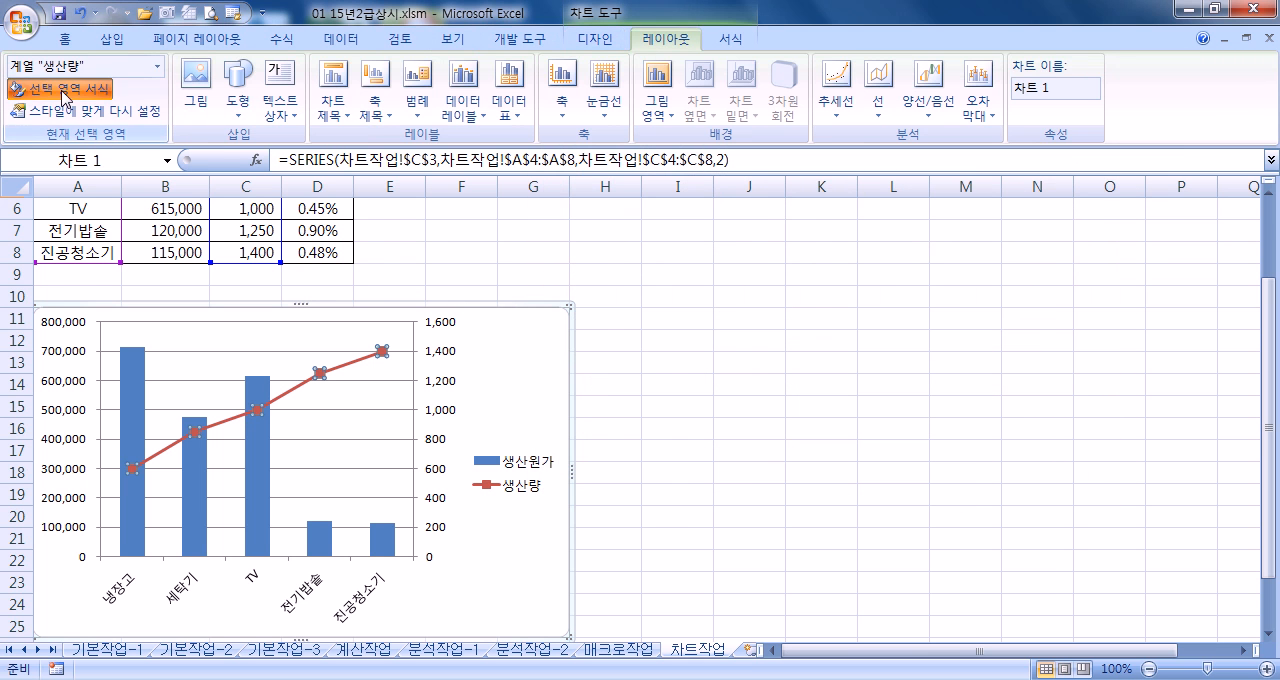
pyautogui.click(904, 121)
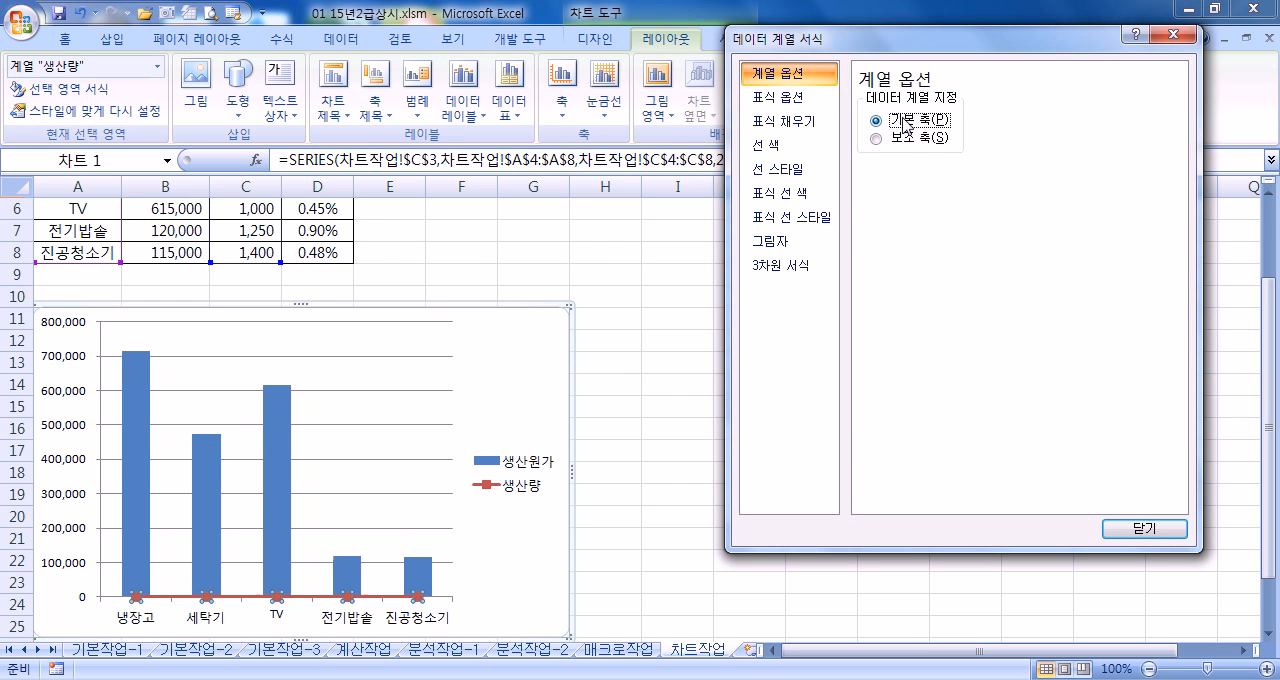
pyautogui.click(903, 138)
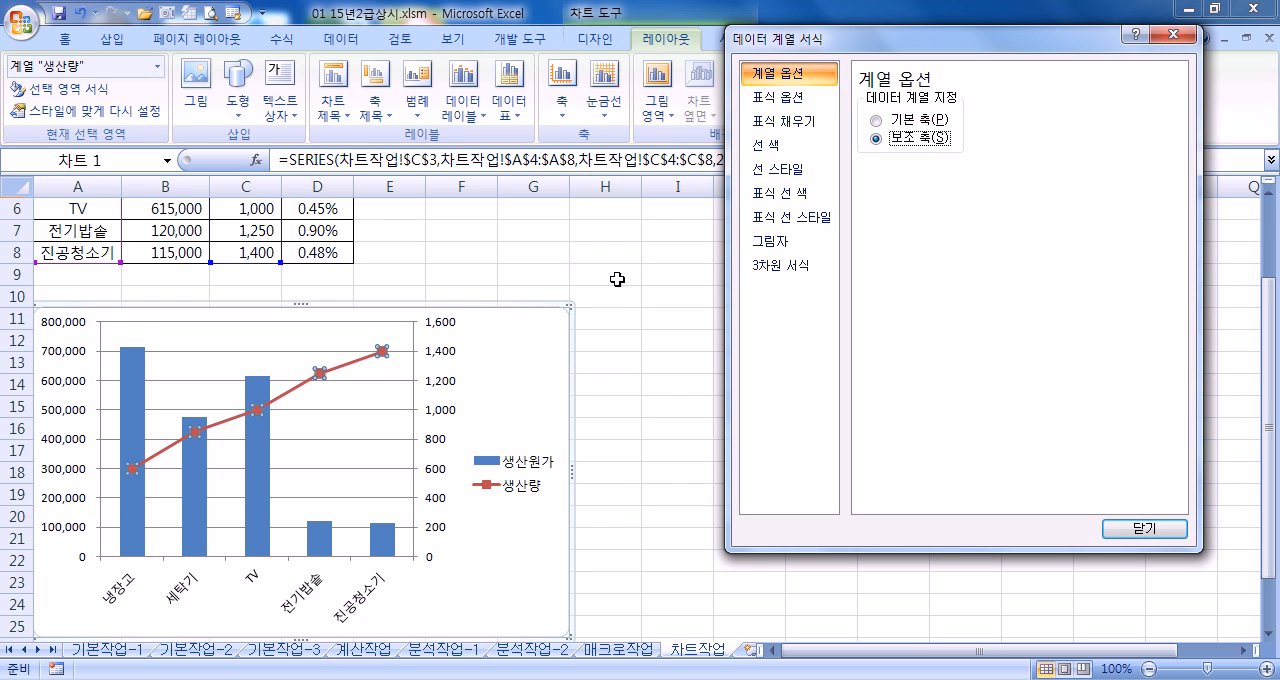
pyautogui.click(1150, 530)
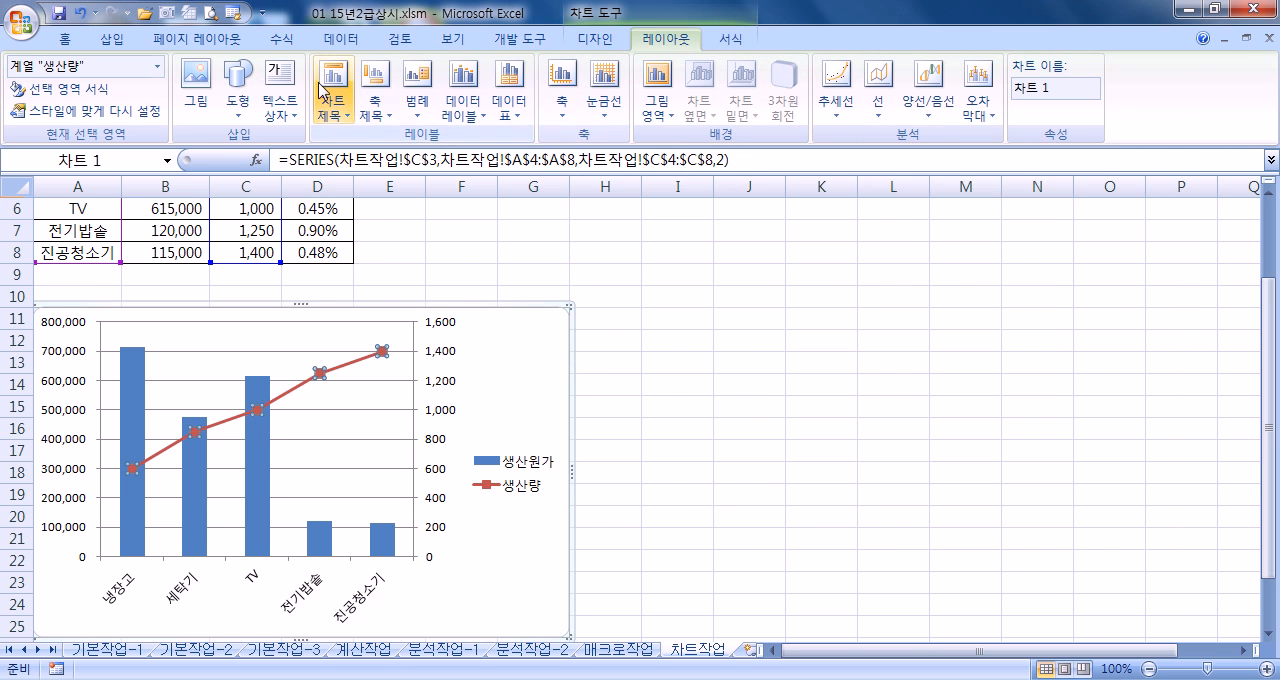
# Add a chart title above the plot (차트 위) and format it in 굴림체 at size 20
pyautogui.click(334, 100)
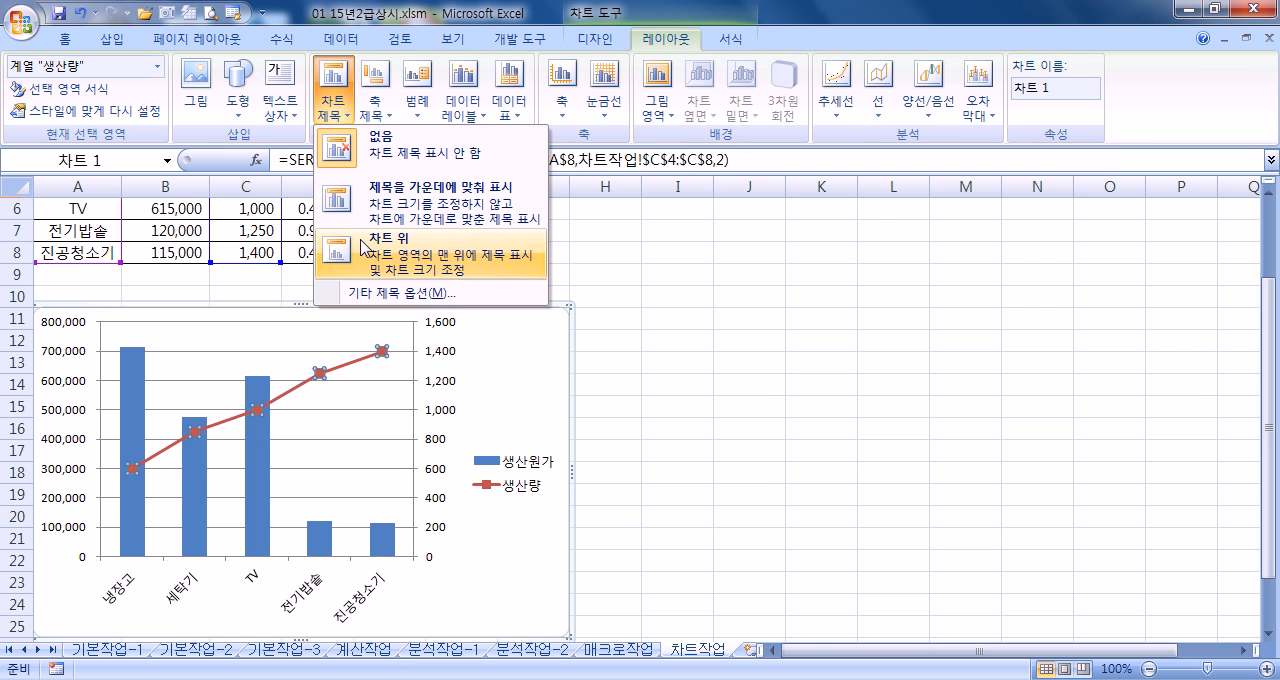
pyautogui.click(362, 252)
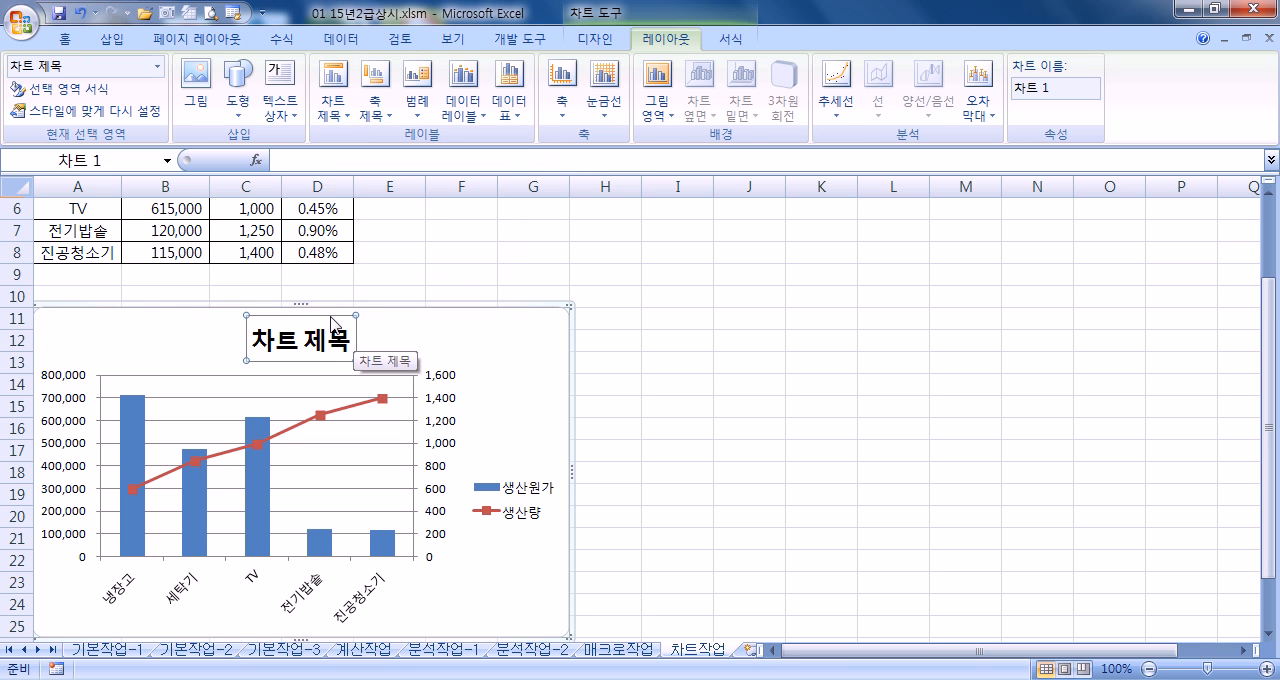
pyautogui.click(65, 39)
pyautogui.click(272, 75)
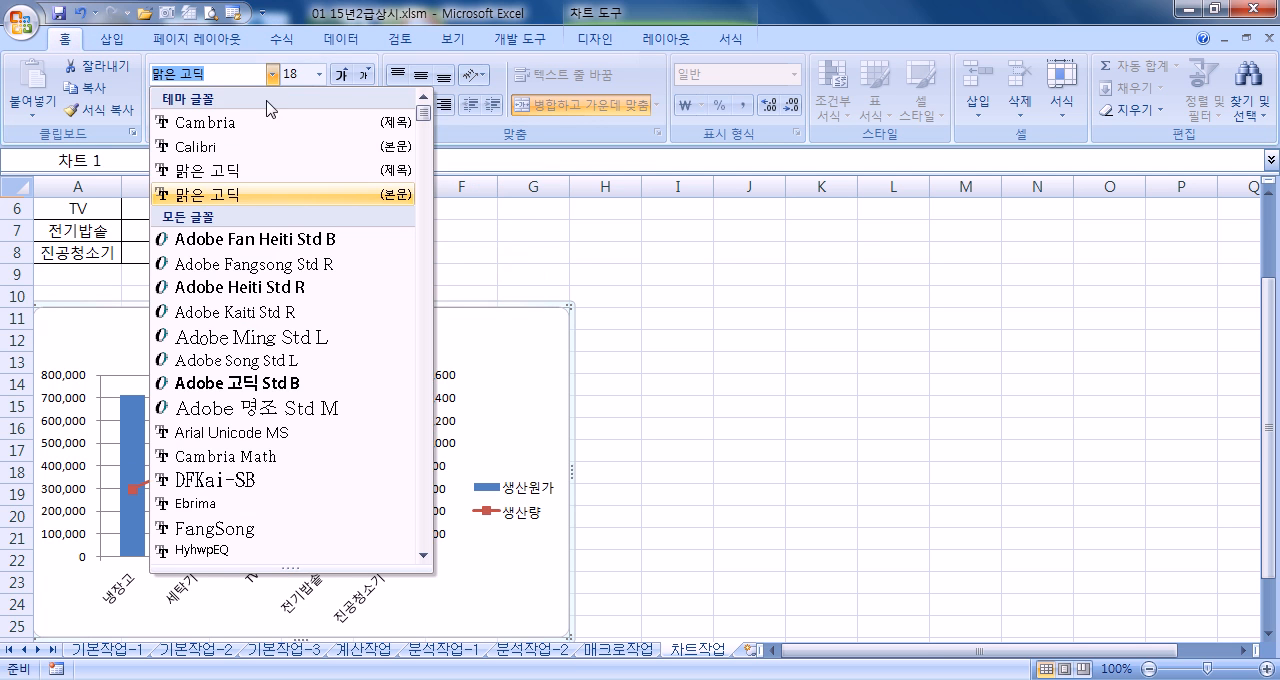
pyautogui.scroll(-8, 264, 330)
pyautogui.scroll(-8, 262, 362)
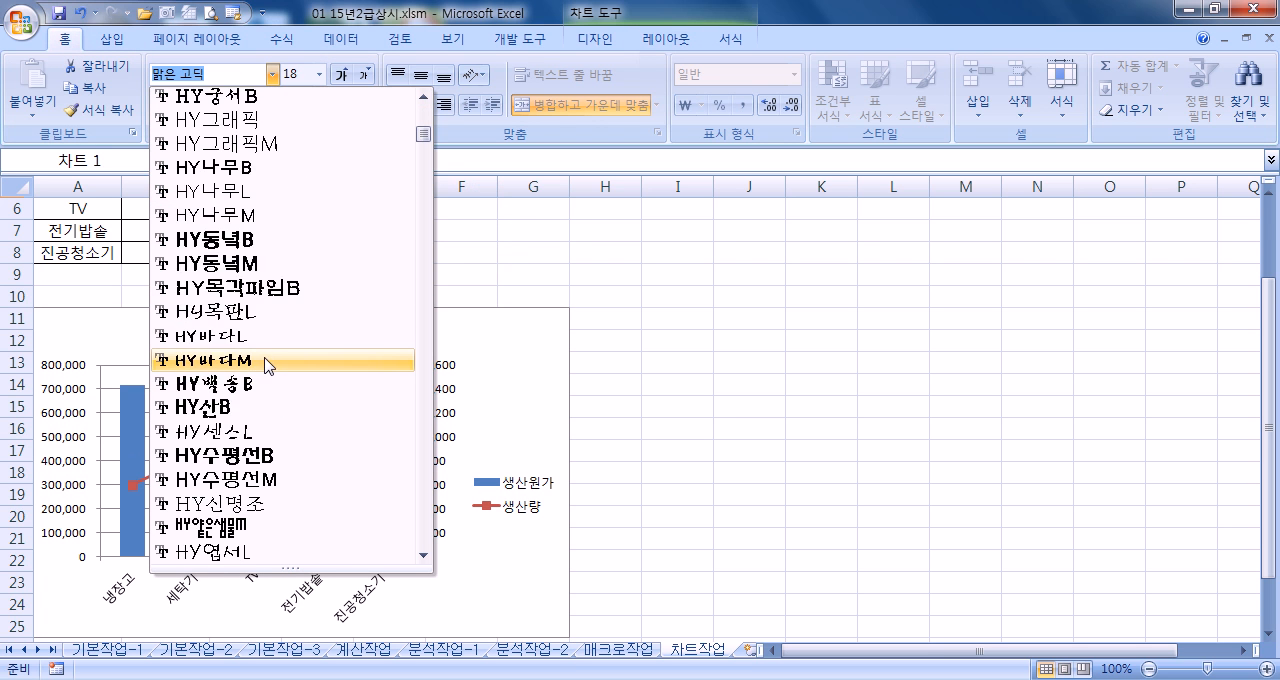
pyautogui.moveTo(423, 157); pyautogui.dragTo(423, 218)
pyautogui.scroll(-1, 192, 180)
pyautogui.scroll(1, 190, 178)
pyautogui.scroll(5, 190, 183)
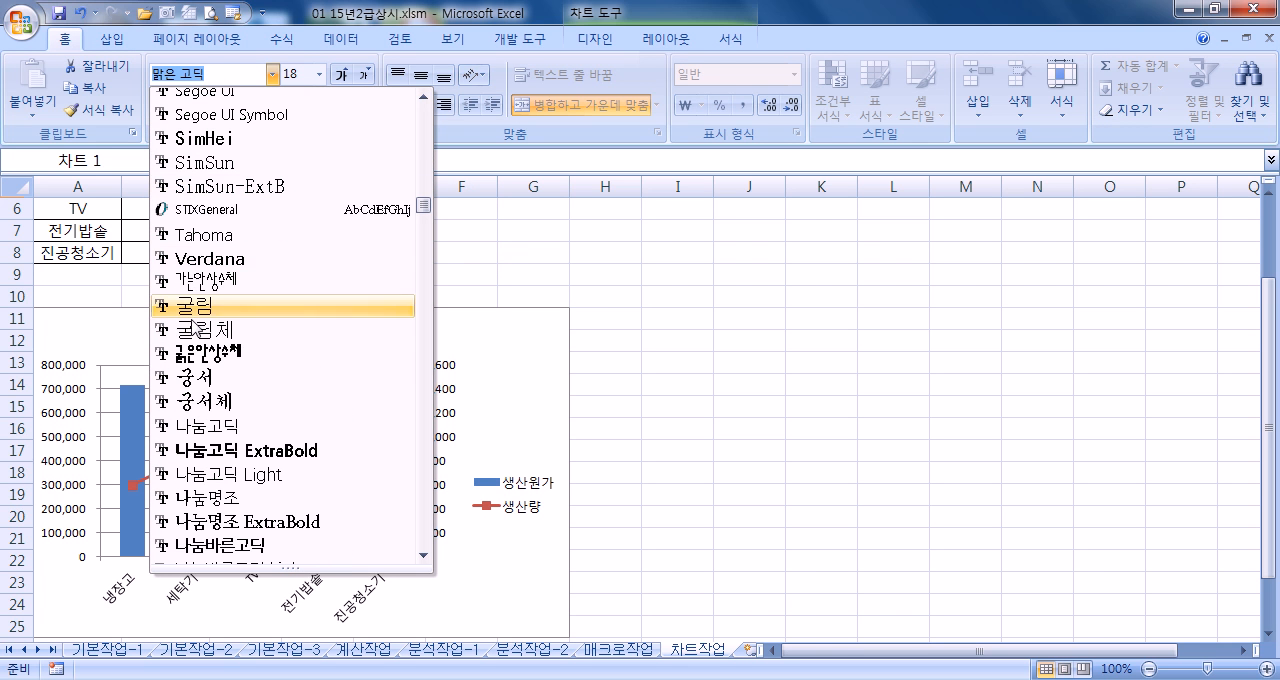
pyautogui.click(214, 330)
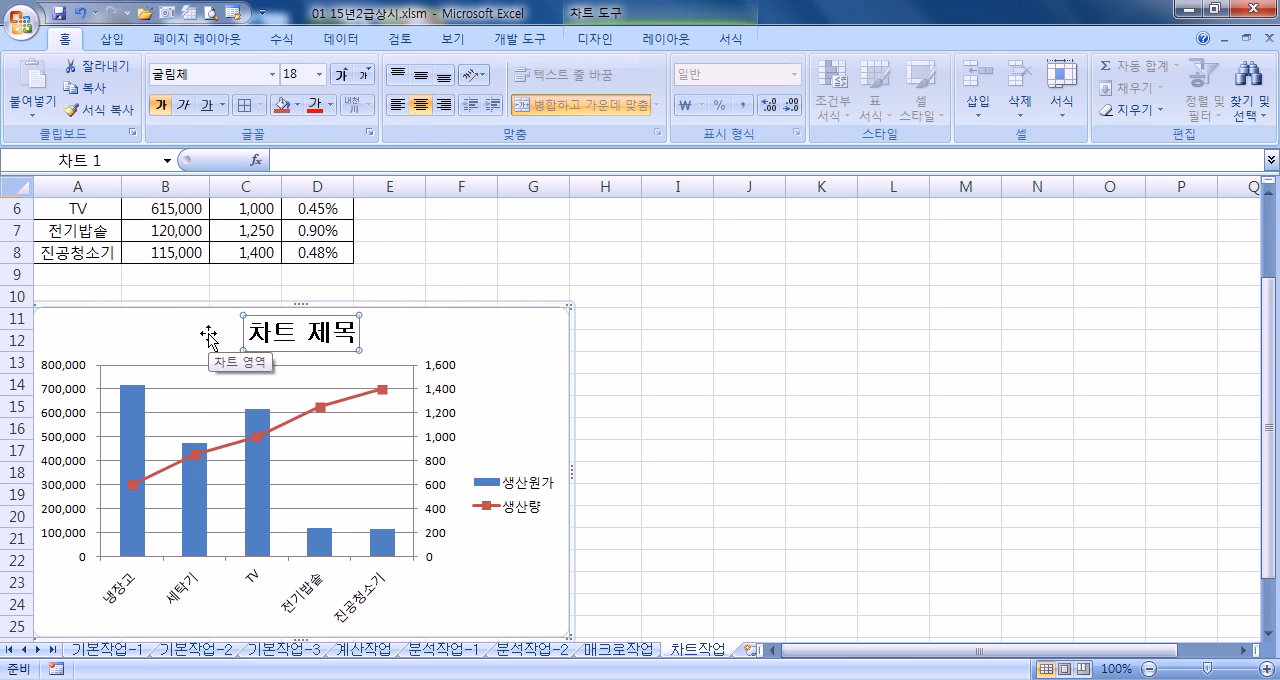
pyautogui.click(342, 77)
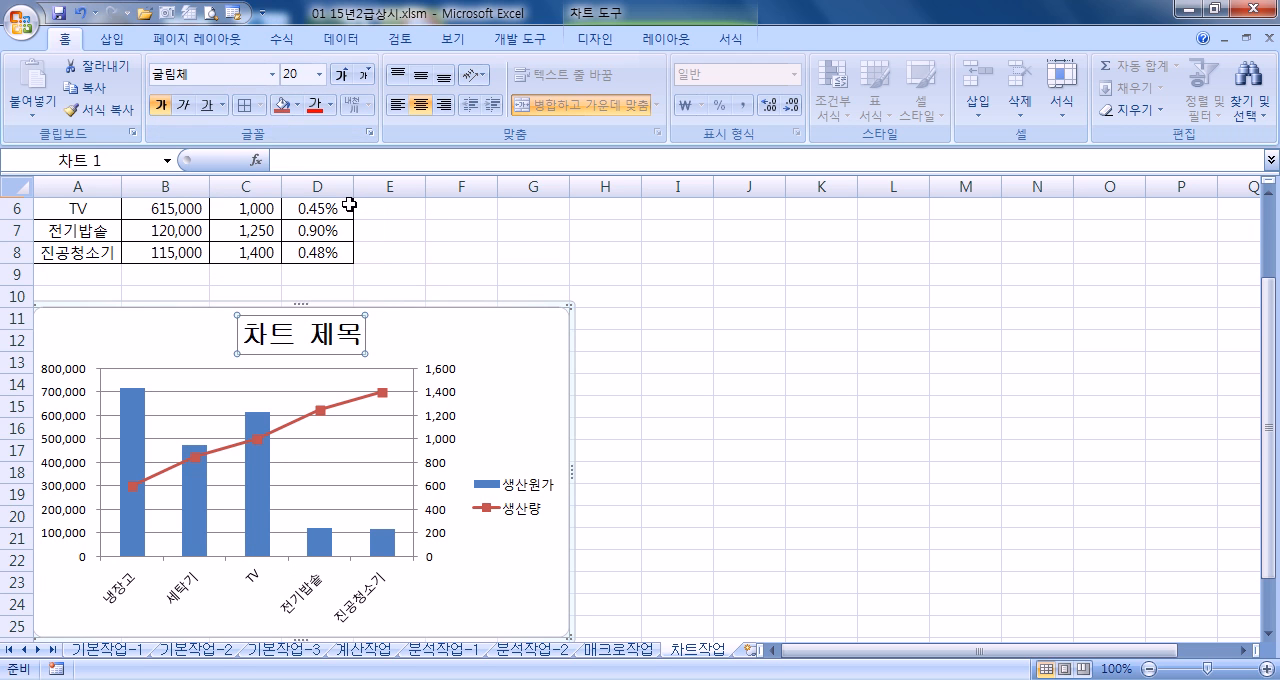
# Replace the placeholder chart title text with 가전제품 생산 현황
pyautogui.write('가전')
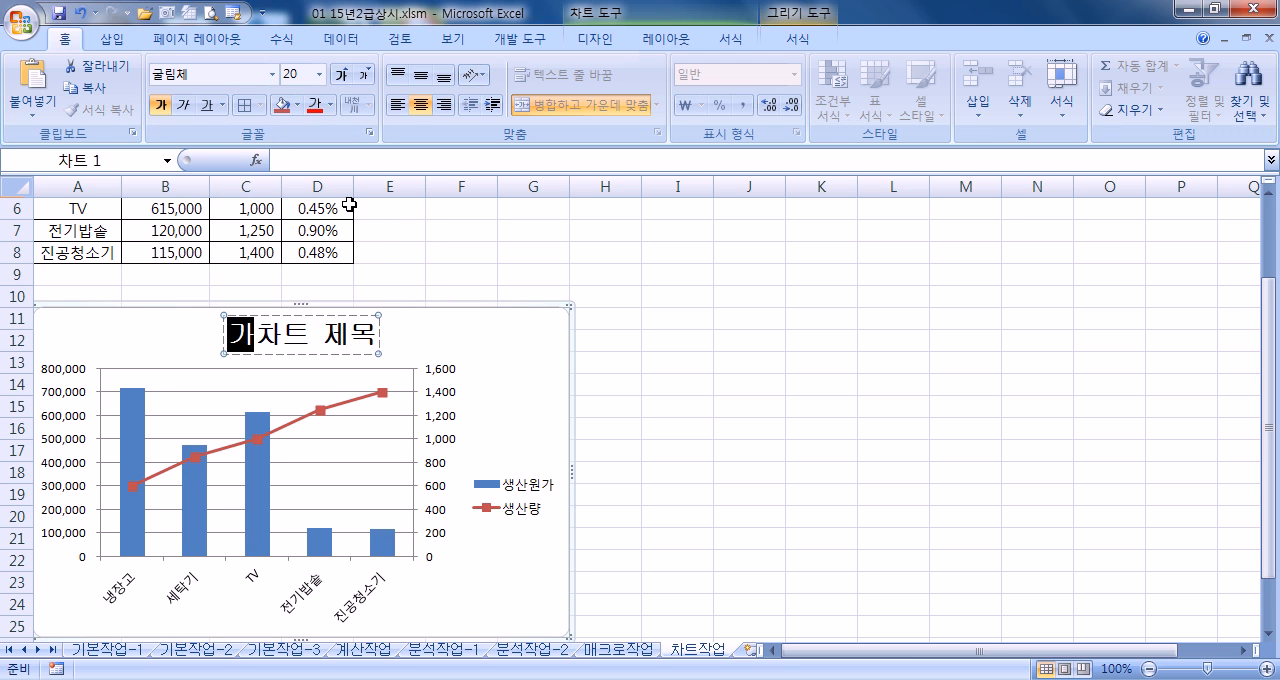
pyautogui.write('제품 생사')
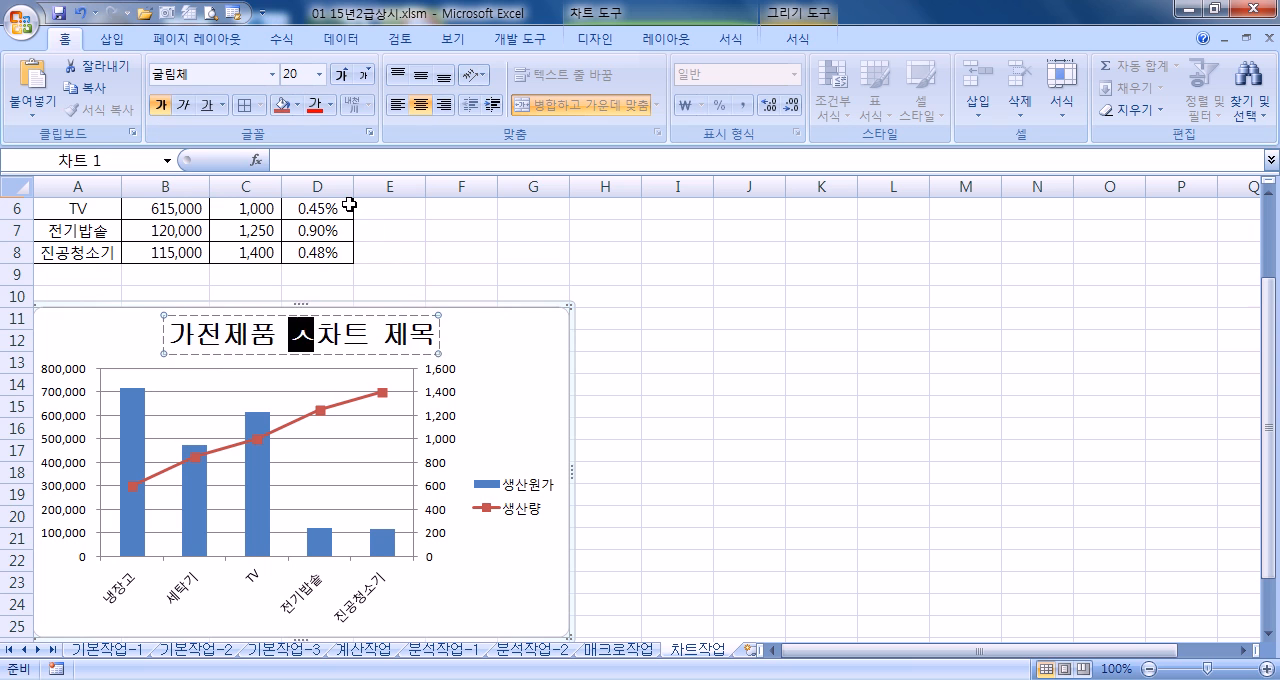
pyautogui.write('ㄴ 현황')
pyautogui.press('BackSpace')
pyautogui.press('BackSpace')
pyautogui.write('현황')
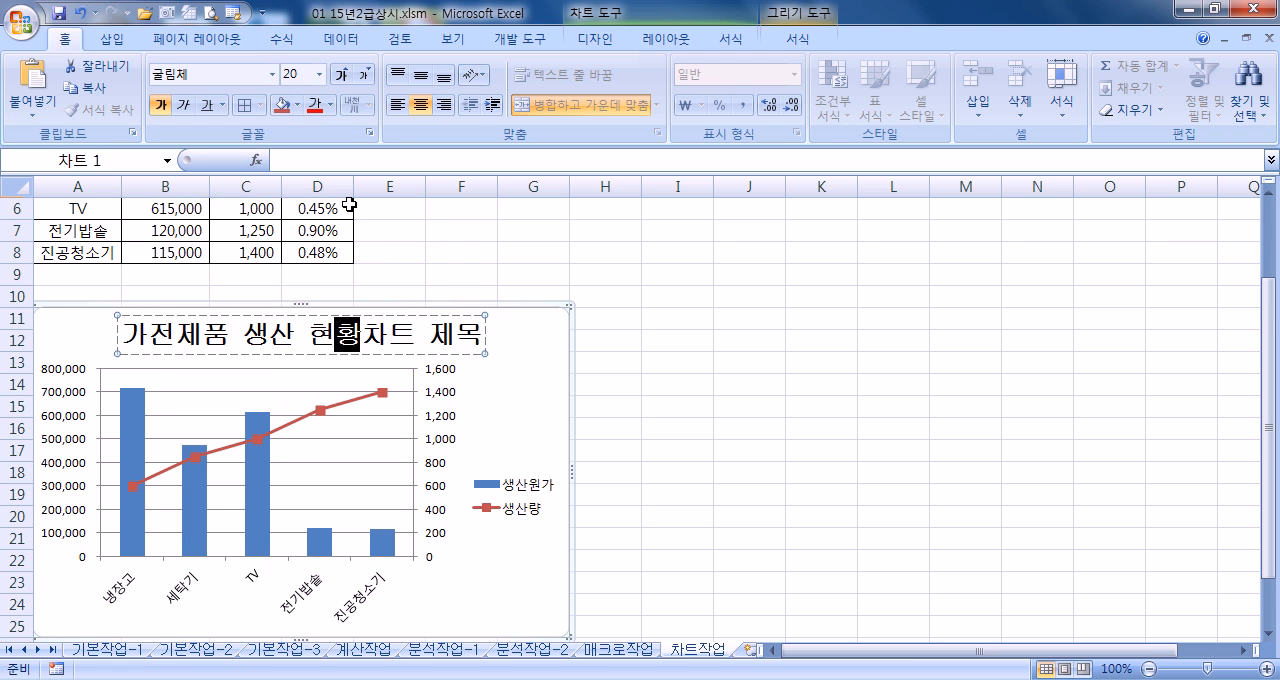
pyautogui.press('Delete')
pyautogui.press('Delete')
pyautogui.press('Delete')
pyautogui.press('Delete')
pyautogui.press('Delete')
pyautogui.click(510, 344)
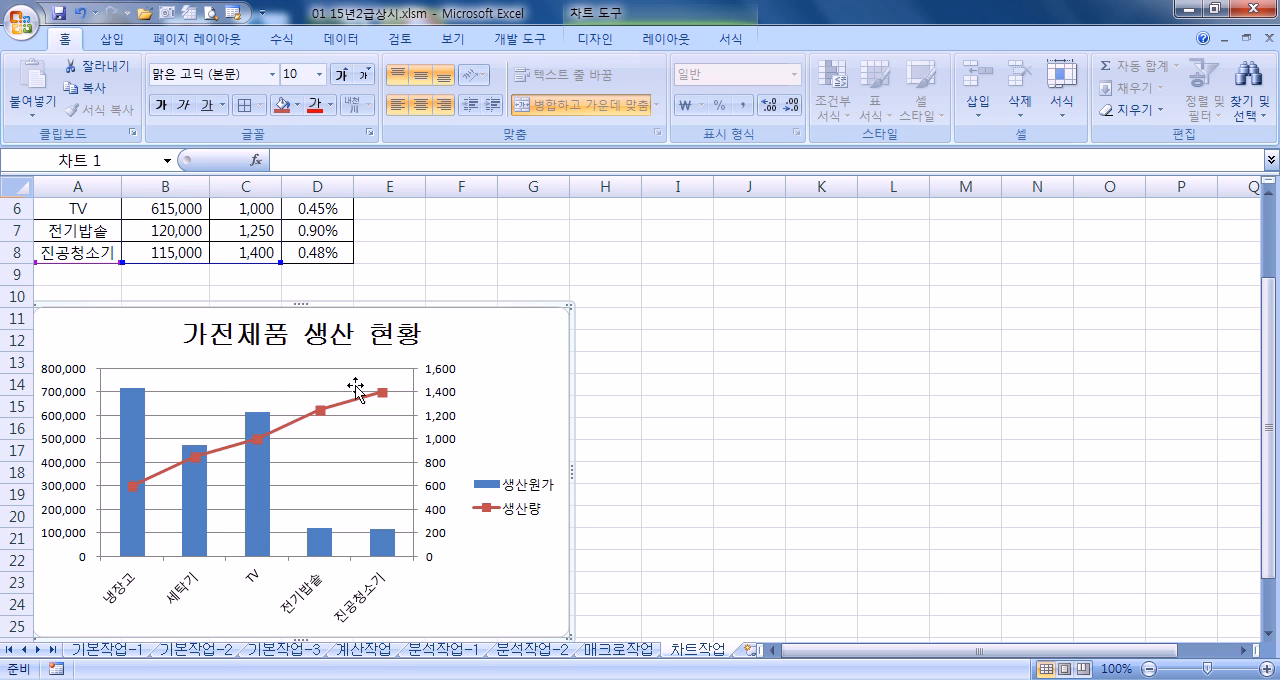
# Fix the major unit (주 단위) of the primary vertical axis at 200000
pyautogui.click(78, 398)
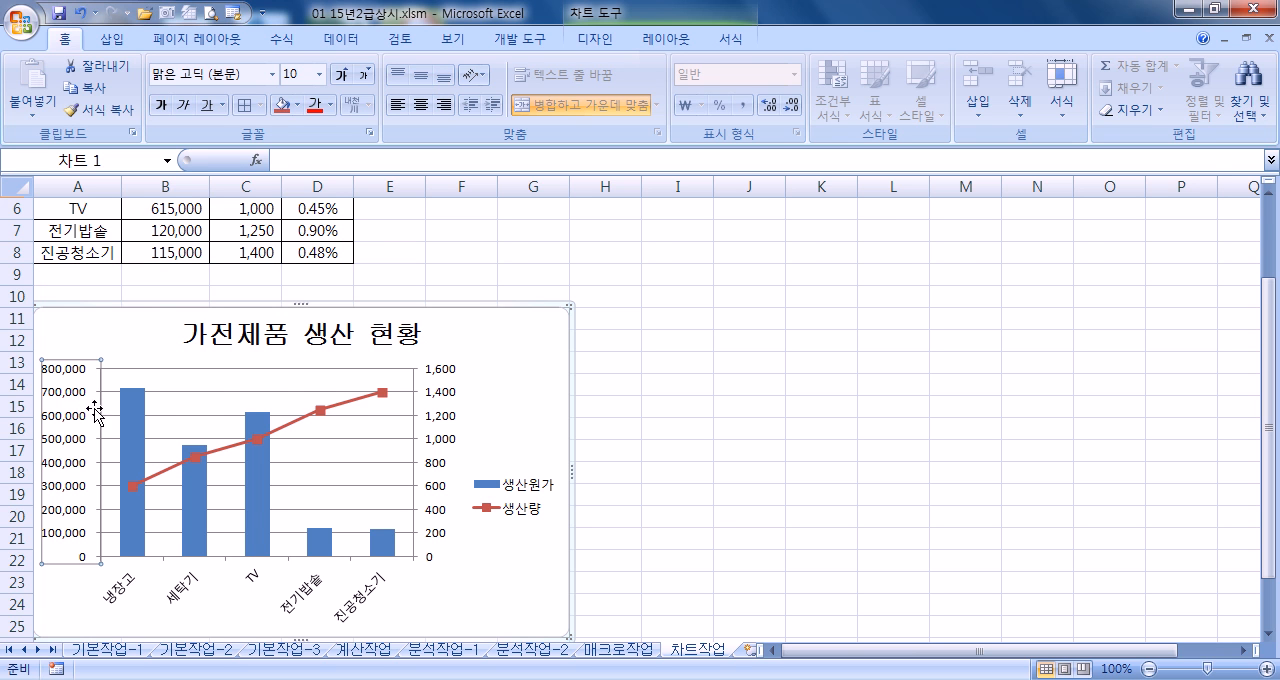
pyautogui.doubleClick(95, 412)
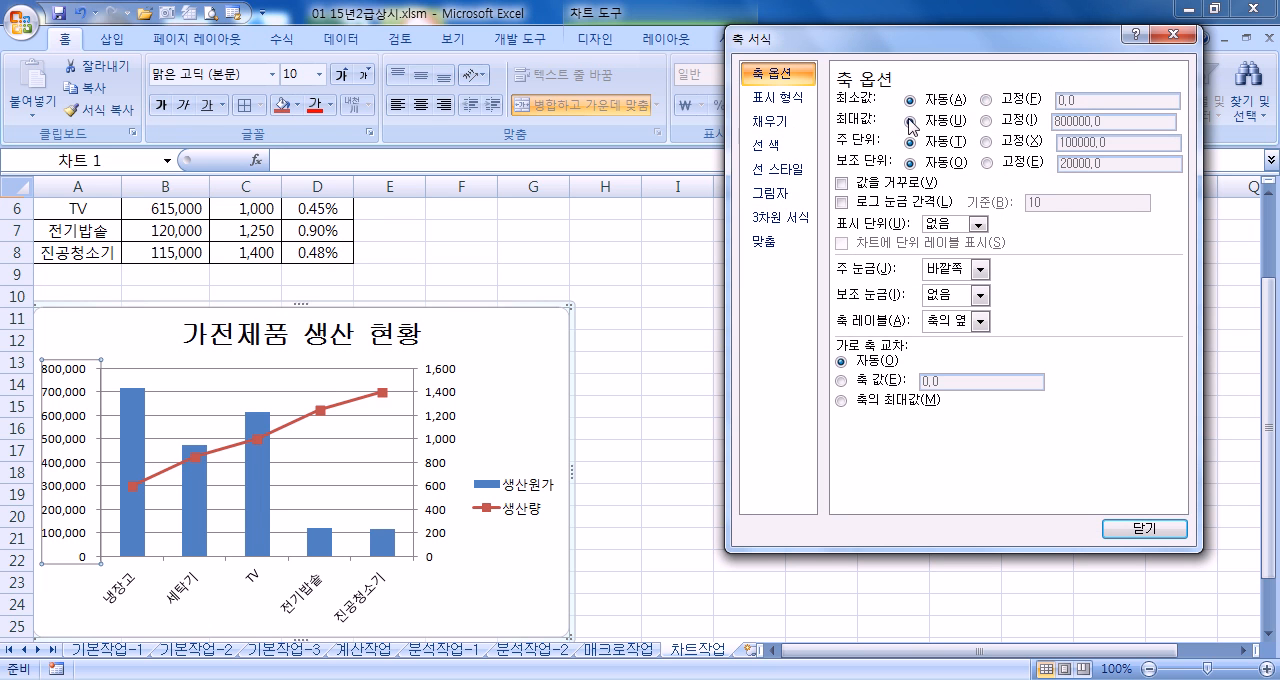
pyautogui.click(1010, 142)
pyautogui.click(1060, 142)
pyautogui.write('2')
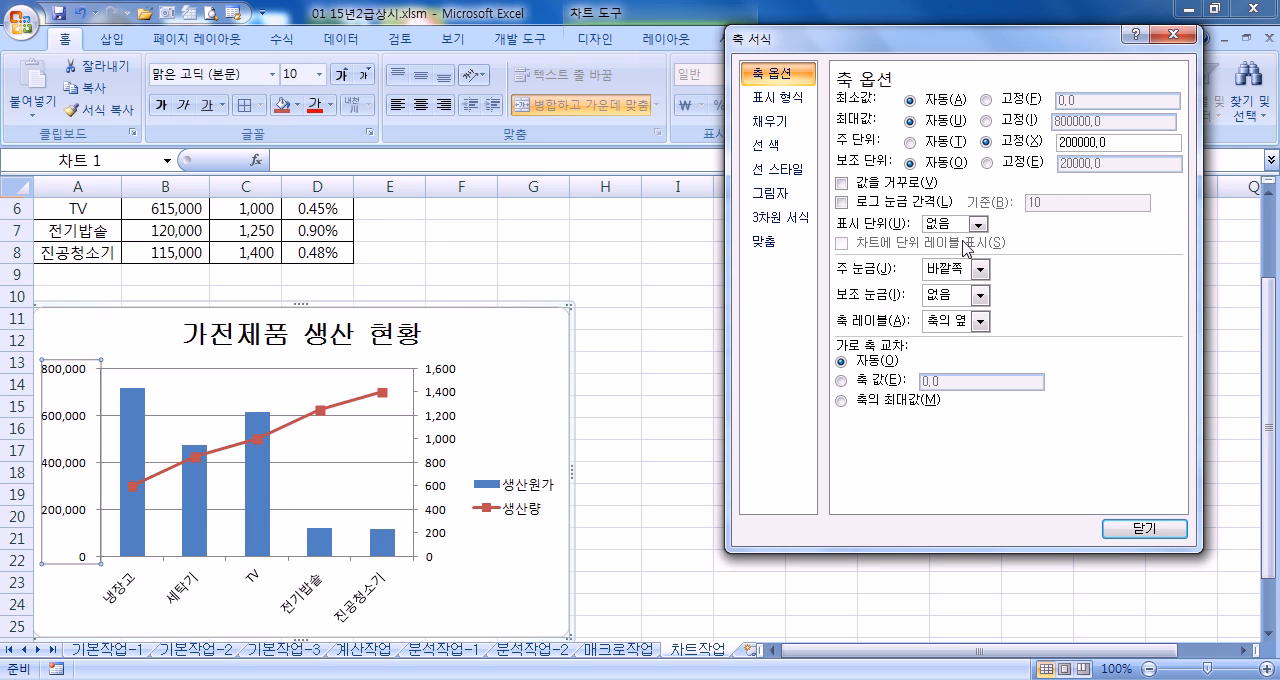
# Fix the major unit (주 단위) of the secondary vertical axis at 400
pyautogui.click(441, 407)
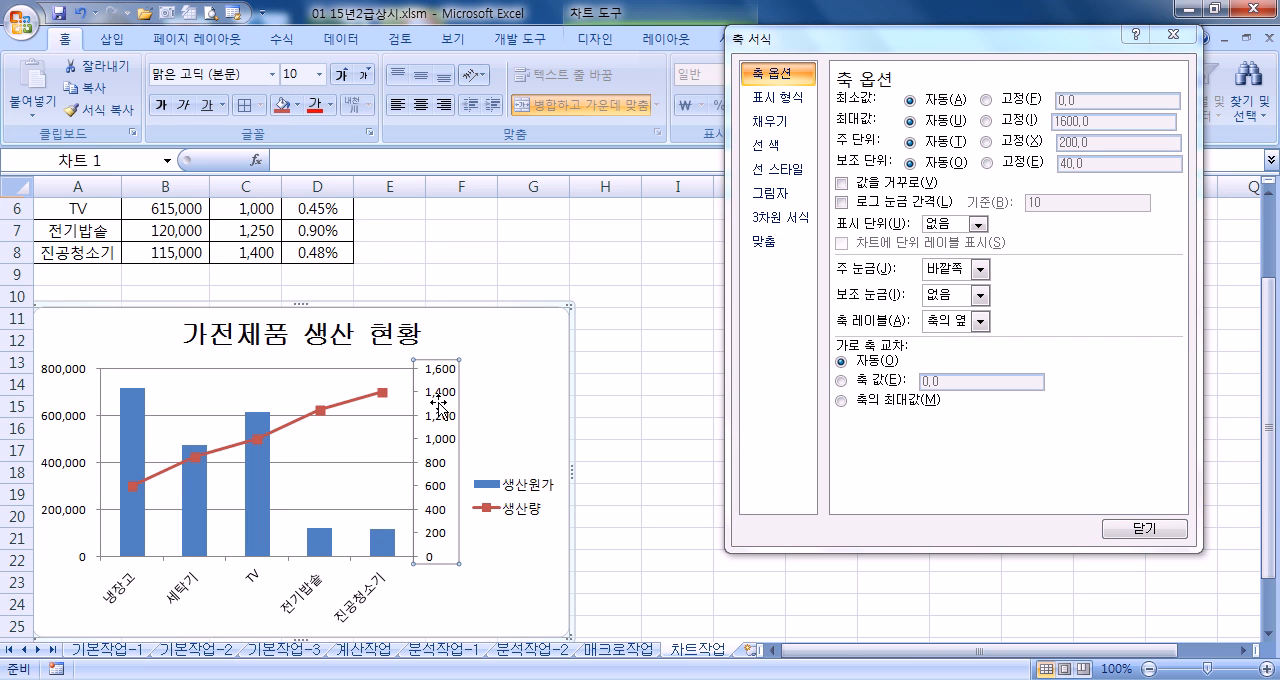
pyautogui.click(1003, 142)
pyautogui.click(1066, 146)
pyautogui.write('4')
pyautogui.press('Tab')
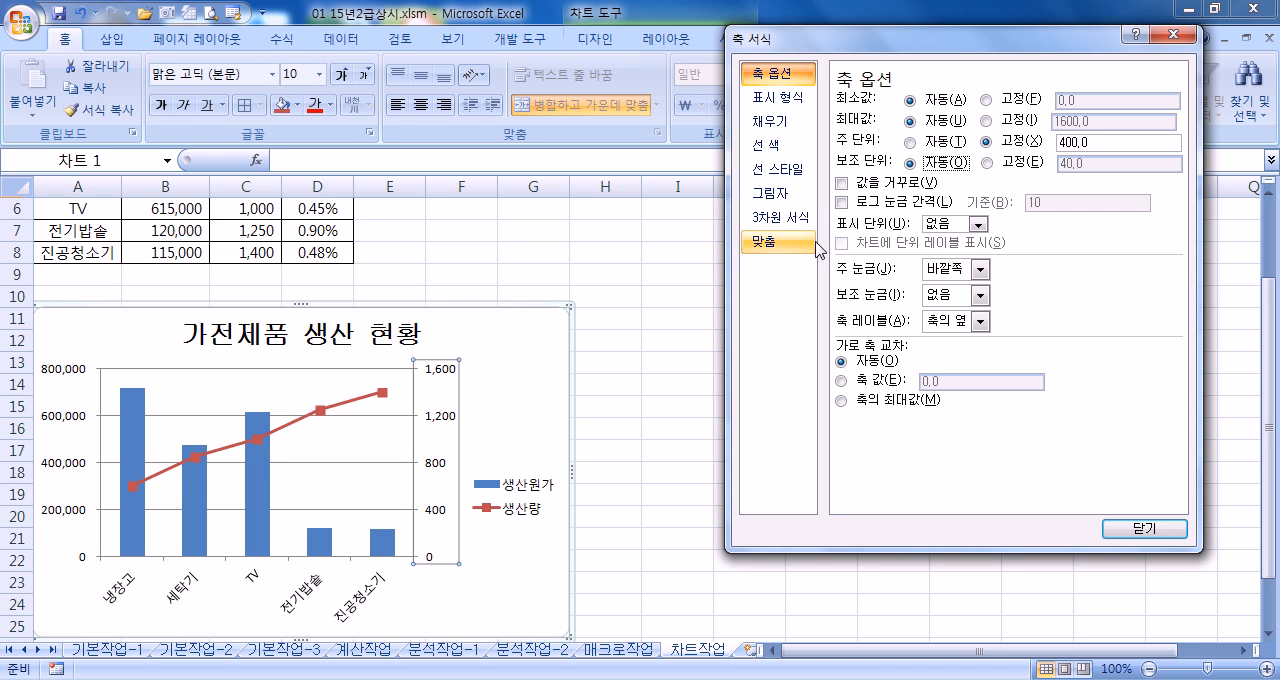
# Place the chart legend below the plot area (아래쪽)
pyautogui.click(524, 484)
pyautogui.click(898, 138)
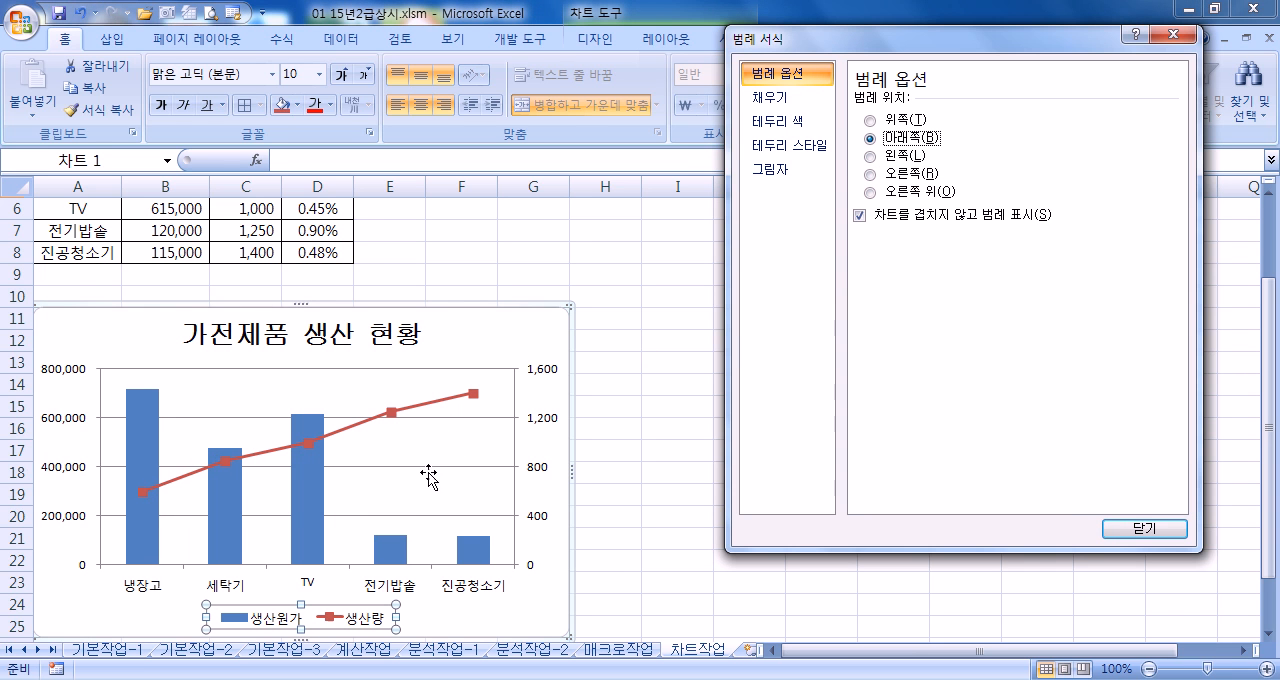
pyautogui.click(530, 585)
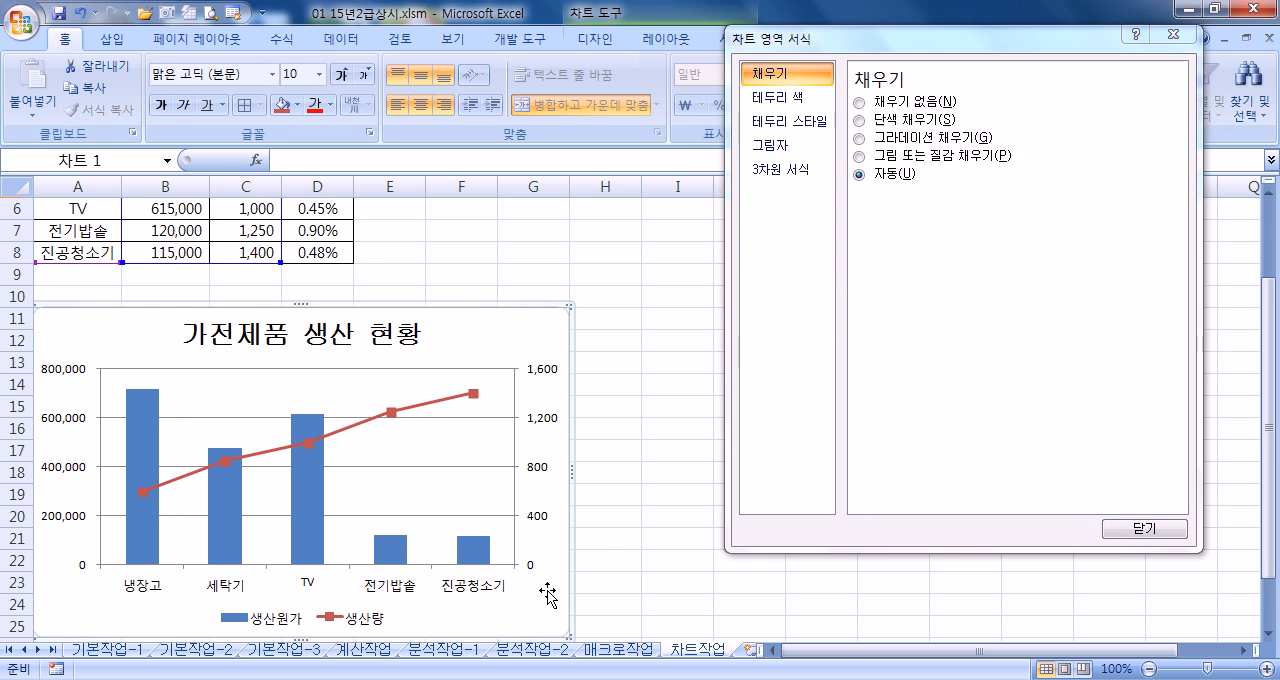
# Format the legend text in 굴림체 at size 12
pyautogui.scroll(-5, 543, 586)
pyautogui.scroll(3, 541, 586)
pyautogui.scroll(-2, 541, 586)
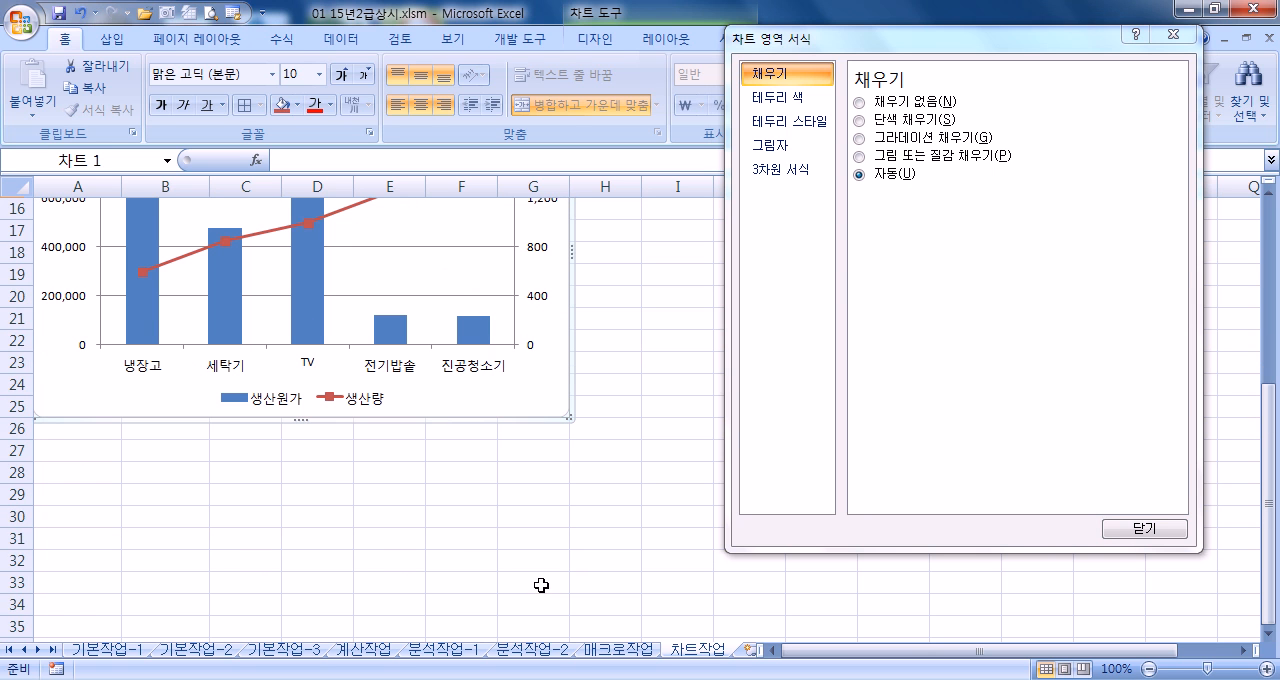
pyautogui.click(344, 408)
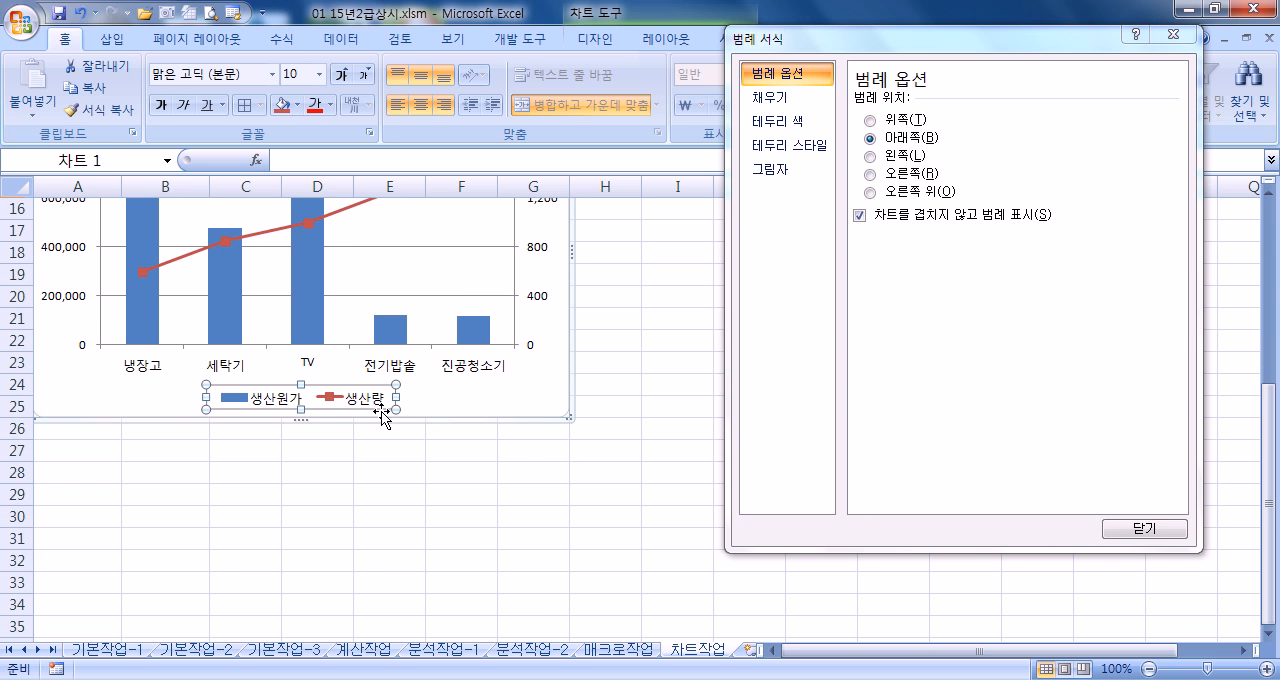
pyautogui.click(272, 76)
pyautogui.click(266, 240)
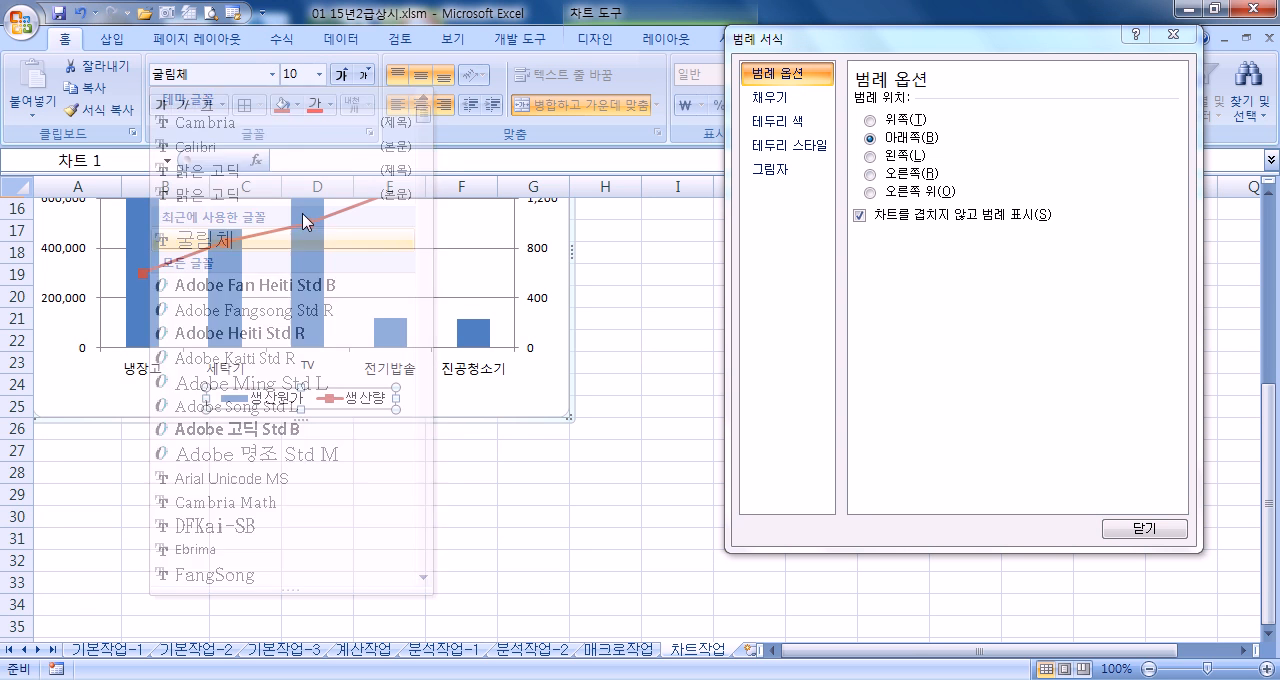
pyautogui.click(341, 76)
pyautogui.click(341, 76)
pyautogui.click(341, 76)
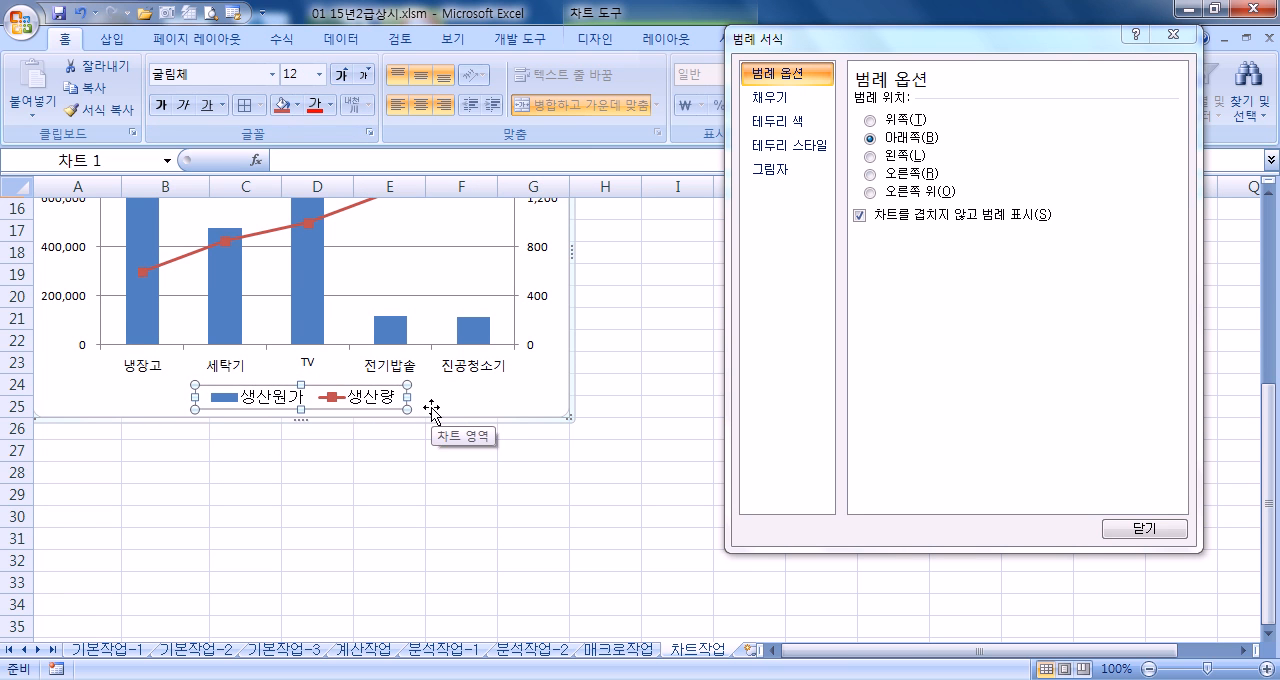
# Give the chart area a 2 pt border with rounded corners (둥근 모서리)
pyautogui.click(546, 394)
pyautogui.scroll(3, 560, 448)
pyautogui.scroll(2, 581, 450)
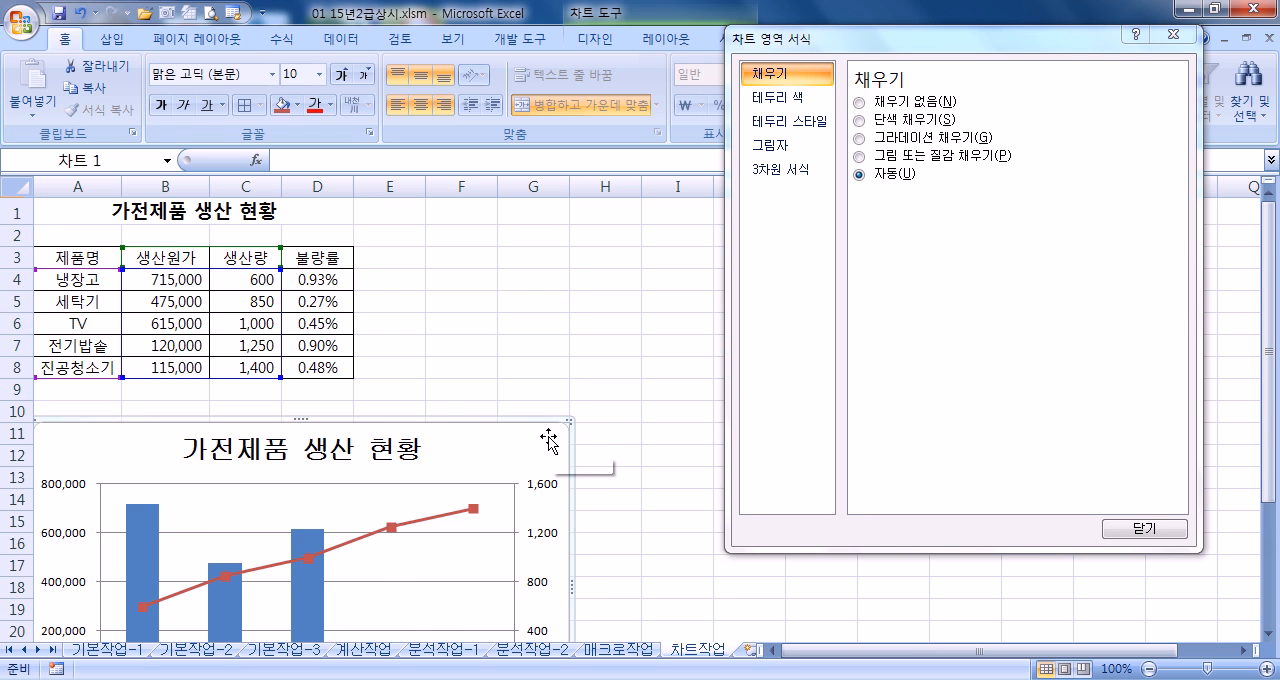
pyautogui.scroll(-2, 545, 444)
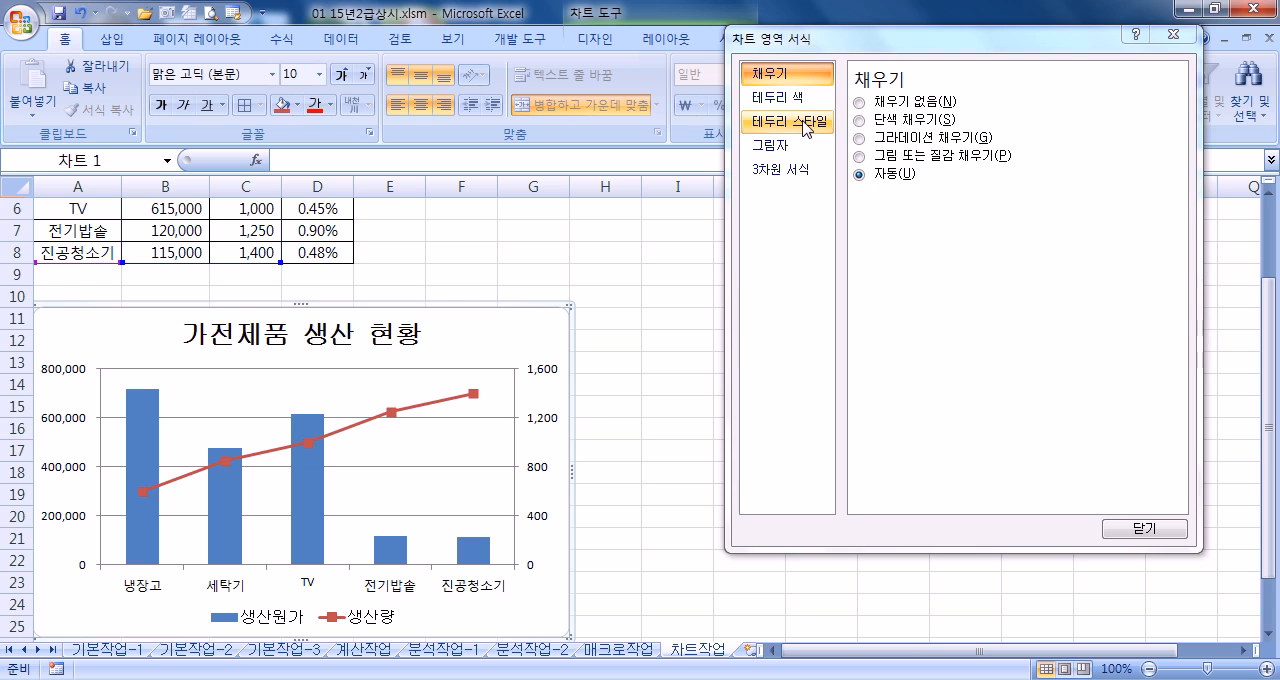
pyautogui.click(790, 121)
pyautogui.click(1019, 97)
pyautogui.click(1019, 97)
pyautogui.click(1019, 97)
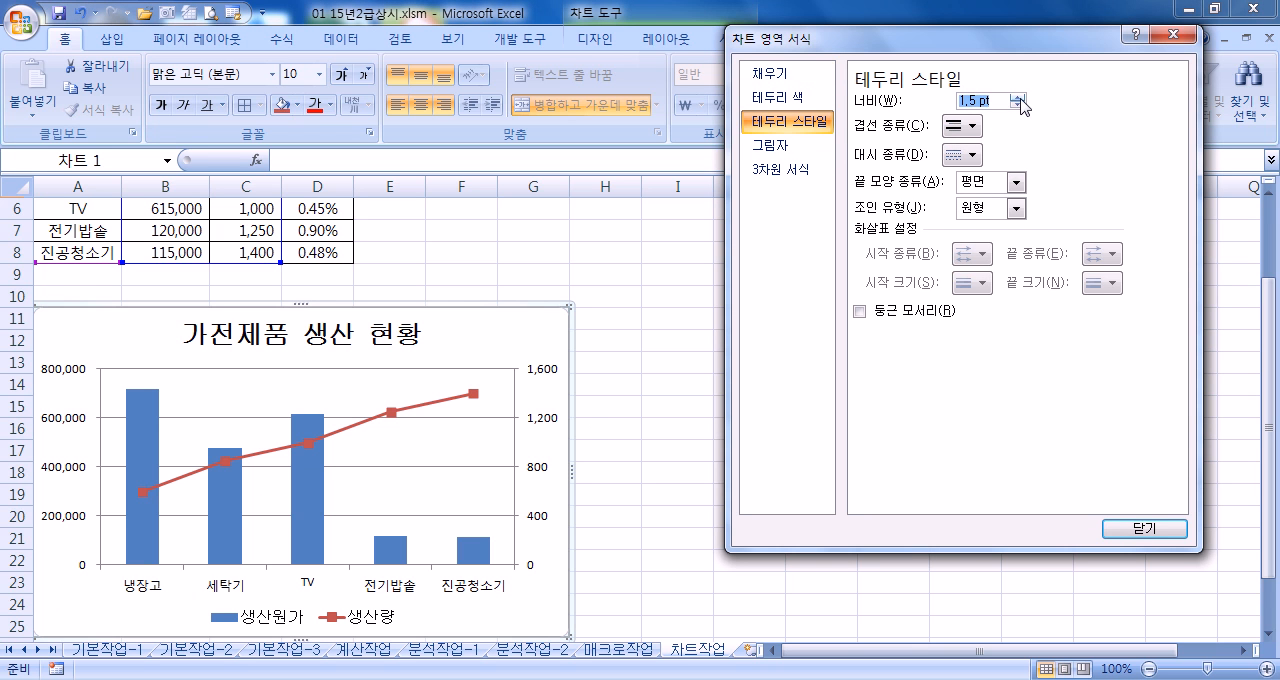
pyautogui.click(1019, 98)
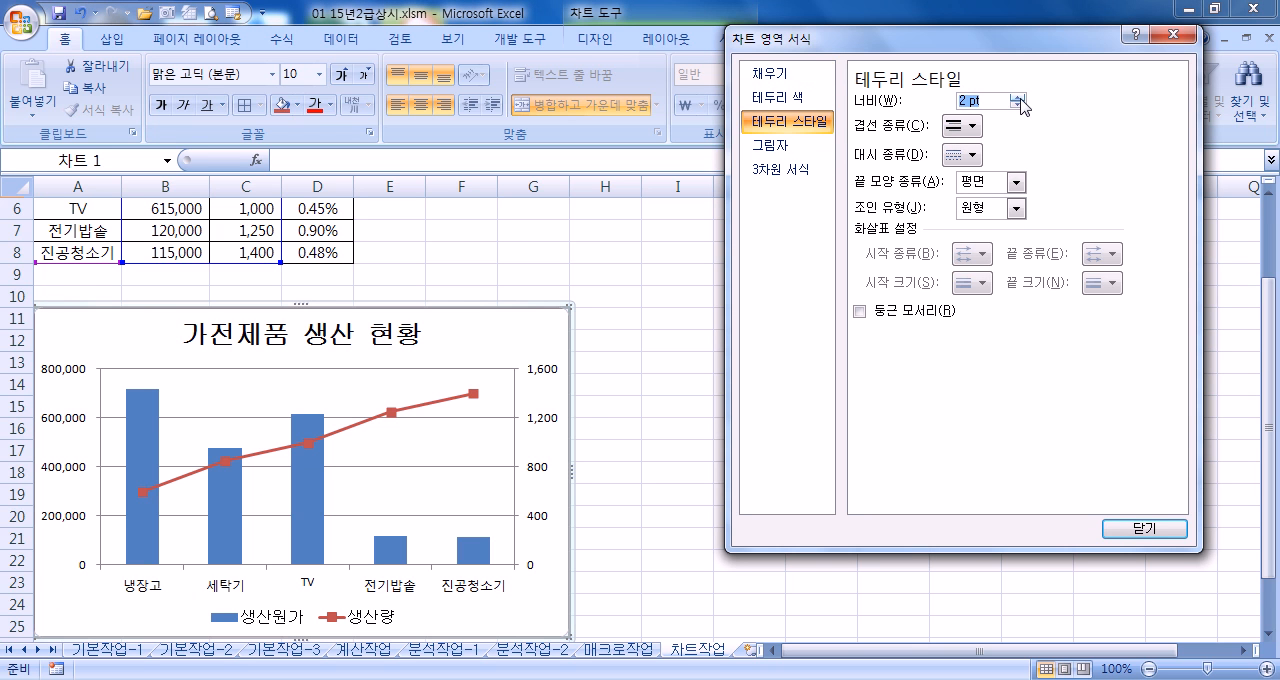
pyautogui.click(917, 314)
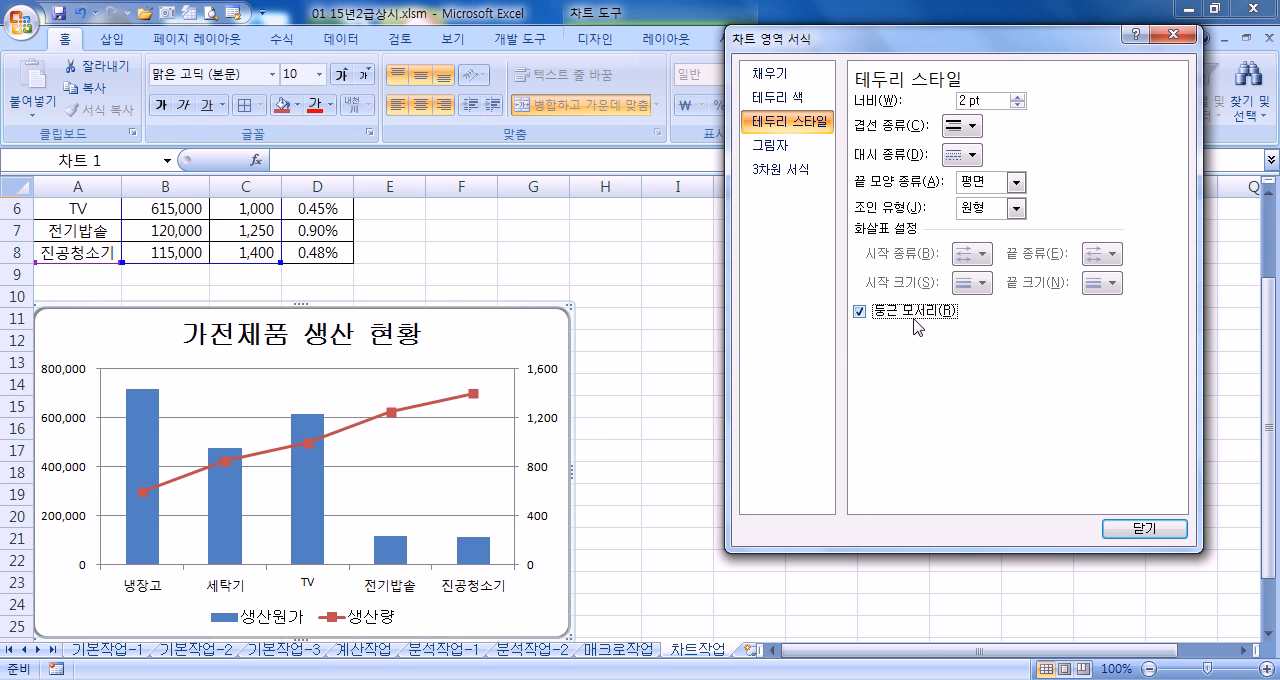
# Review the chart's new border with the chart deselected and close the formatting dialog
pyautogui.click(668, 295)
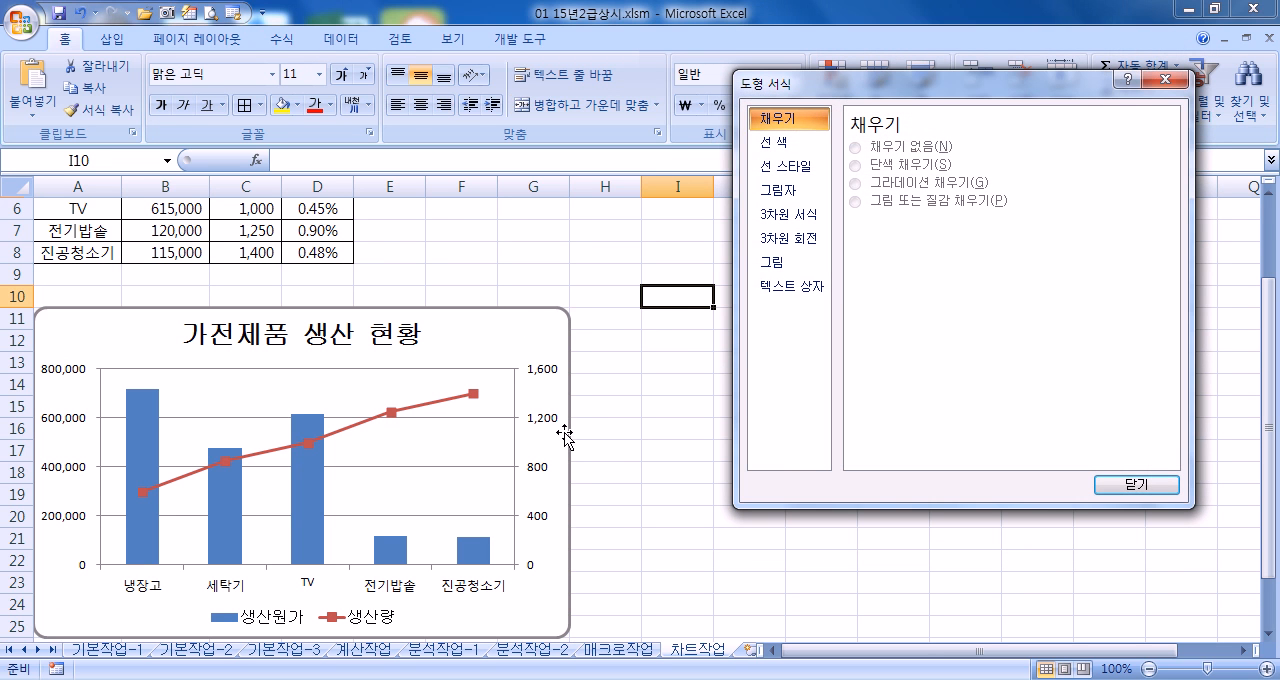
pyautogui.click(550, 568)
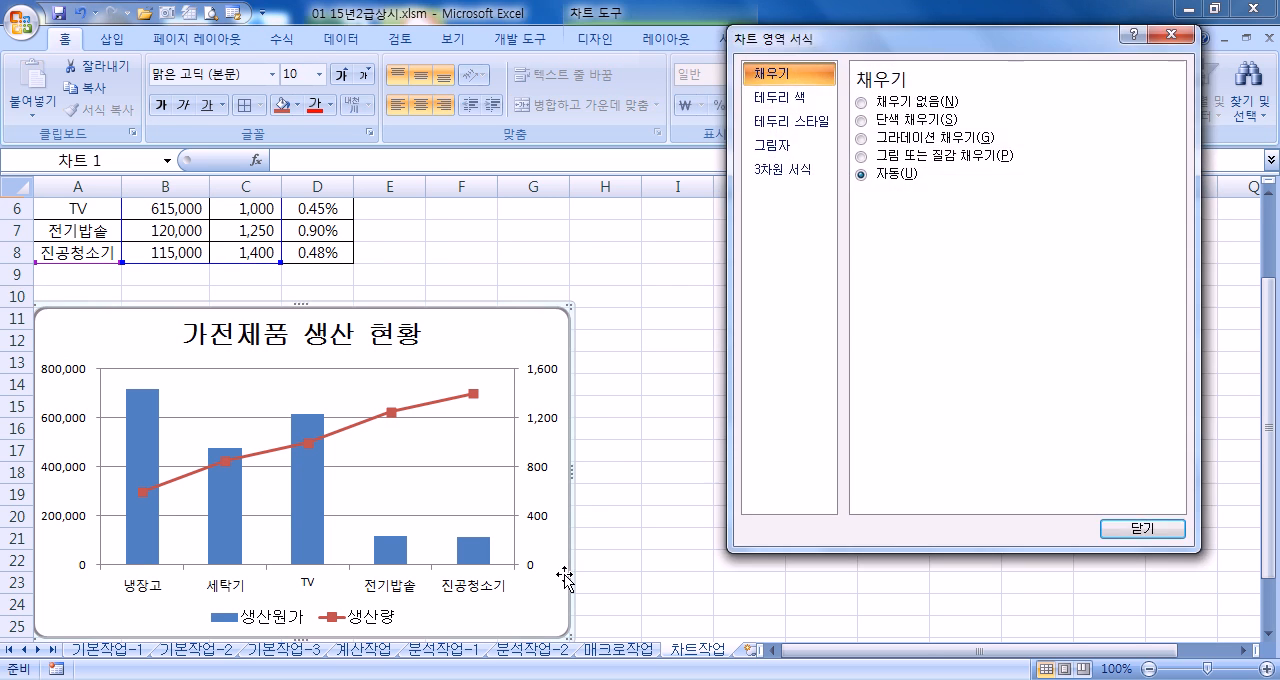
pyautogui.click(648, 580)
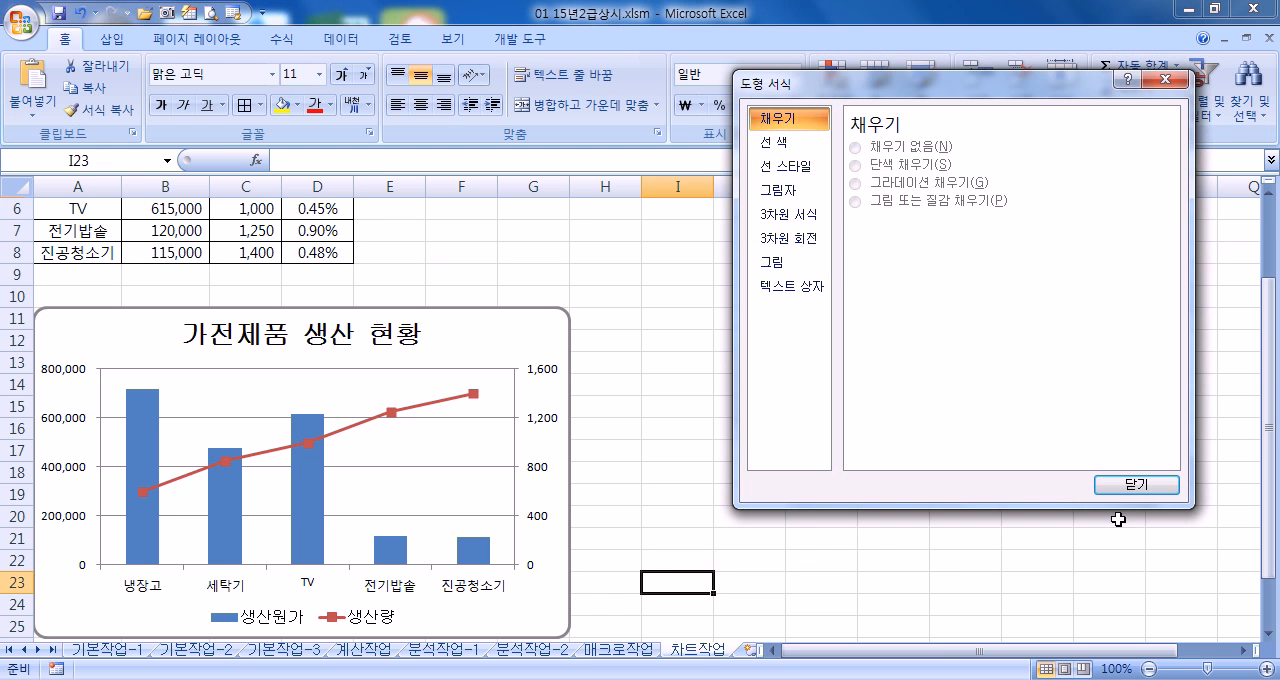
pyautogui.click(1160, 497)
pyautogui.click(746, 492)
pyautogui.scroll(-3, 738, 500)
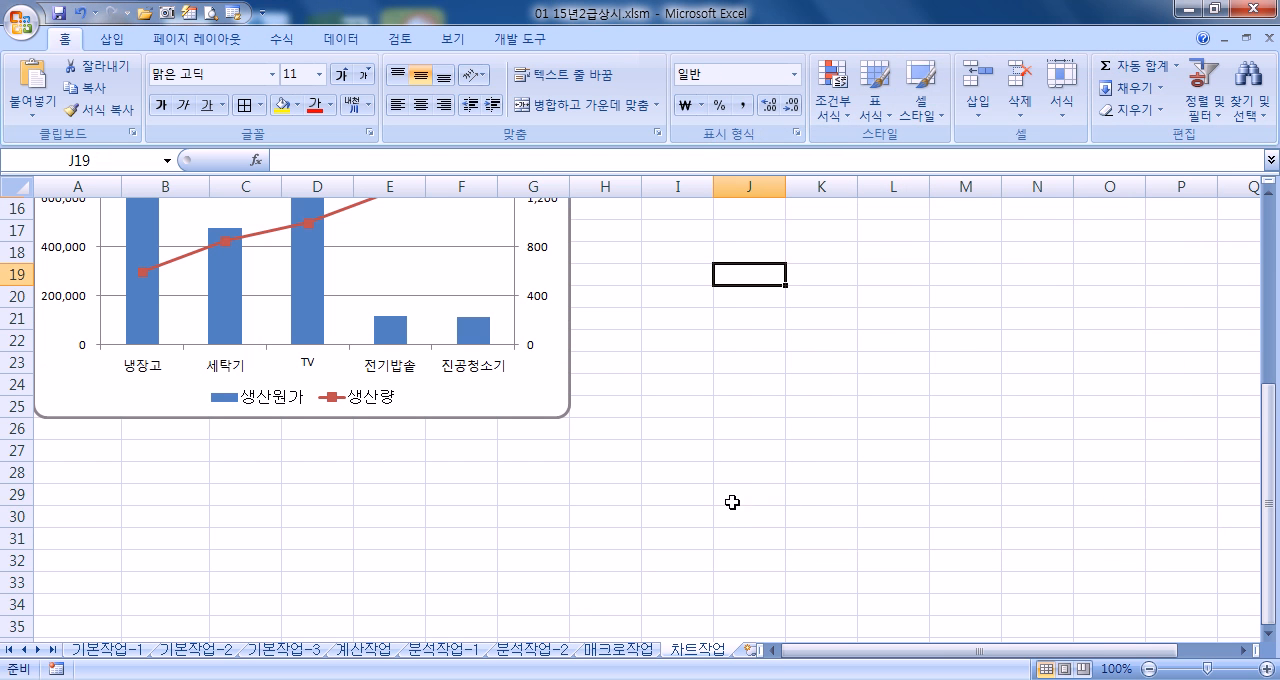
pyautogui.scroll(2, 571, 391)
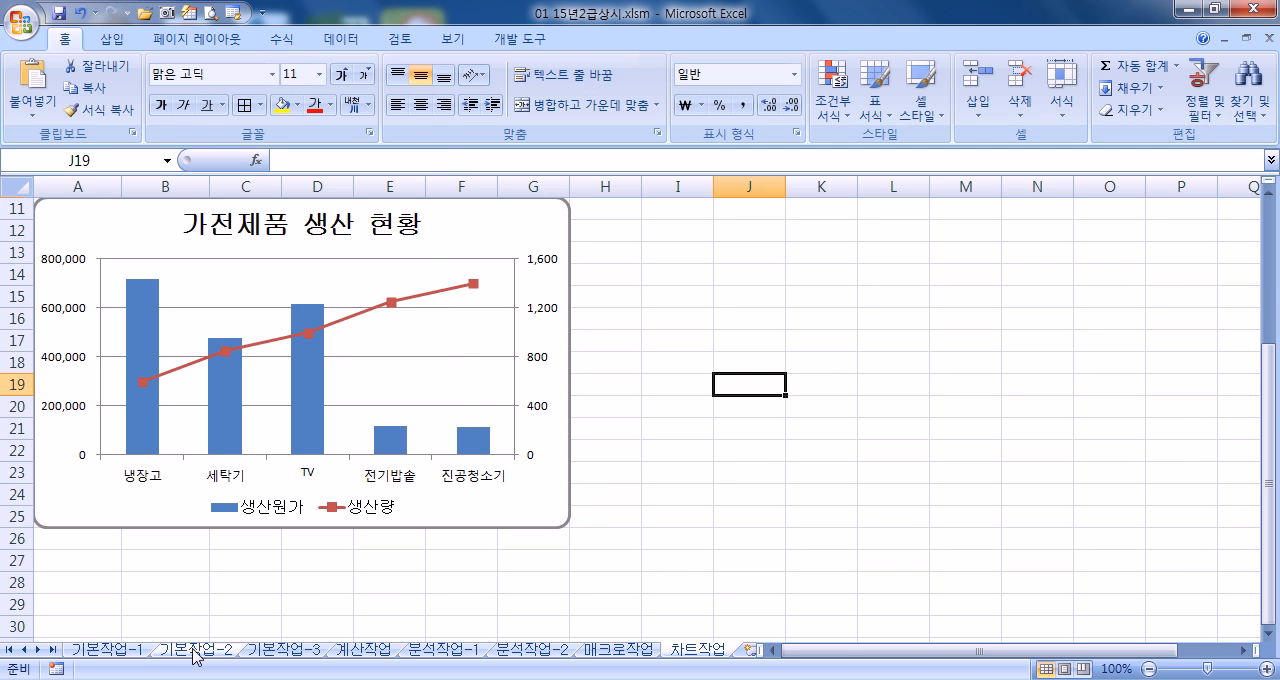
# Review the completed worksheets from 기본작업-2 onward, ending back on 차트작업
pyautogui.click(232, 651)
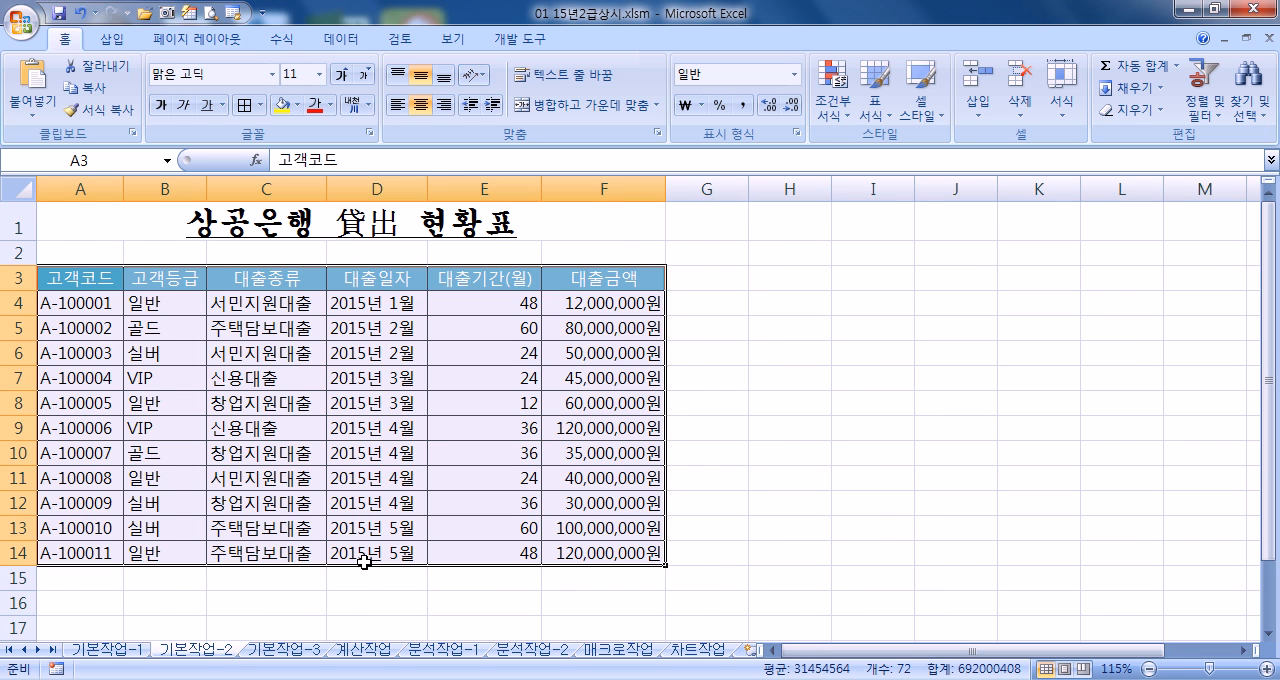
pyautogui.hotkey('ctrl', 'pagedown')
pyautogui.hotkey('ctrl', 'pagedown')
pyautogui.hotkey('ctrl', 'pagedown')
pyautogui.hotkey('ctrl', 'pagedown')
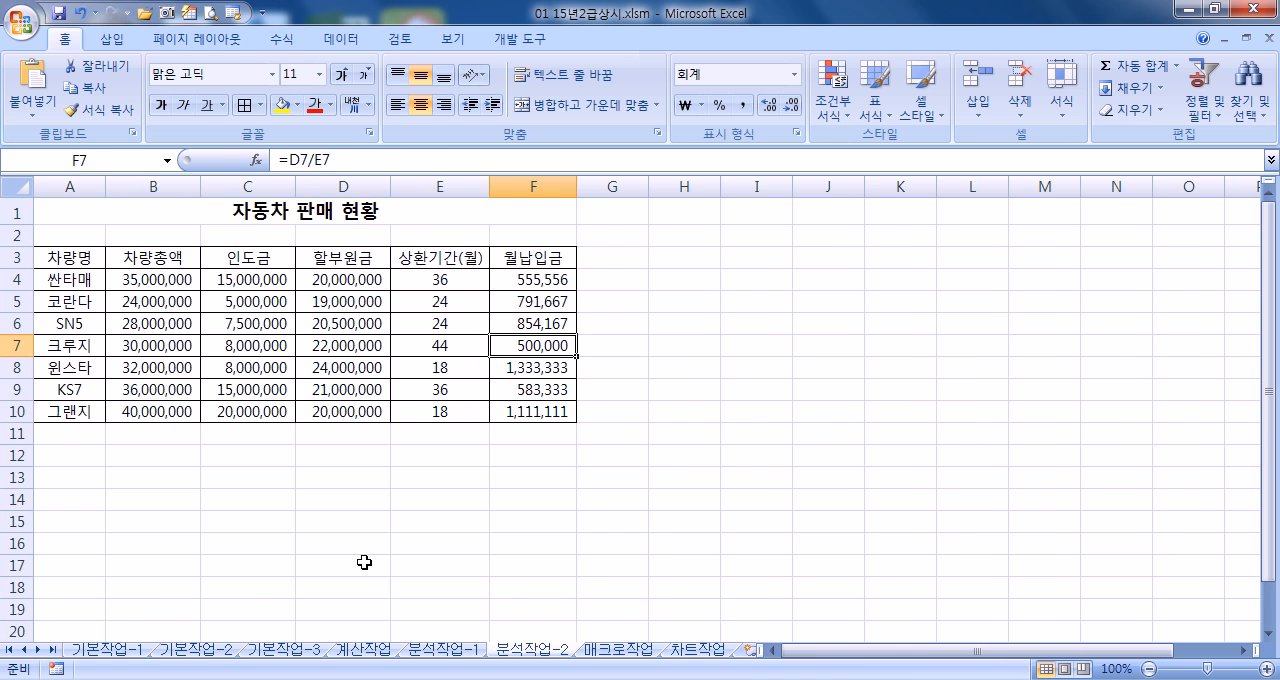
pyautogui.hotkey('ctrl', 'pagedown')
pyautogui.hotkey('ctrl', 'pagedown')
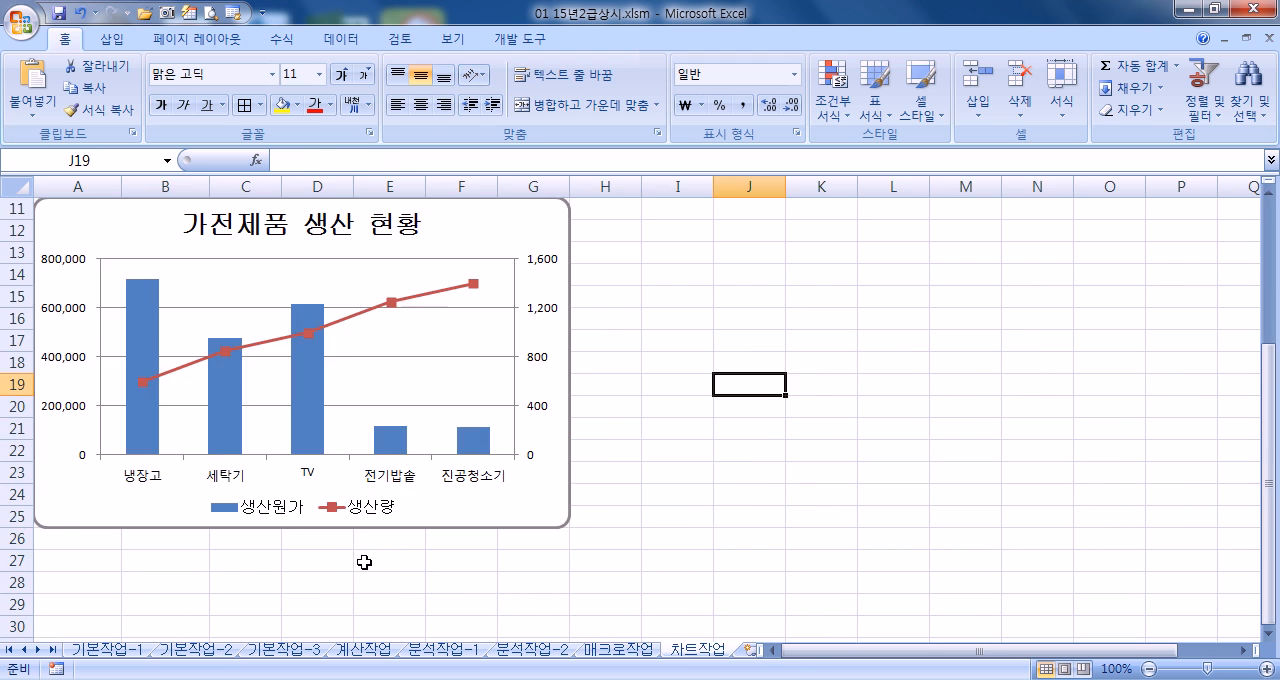
# Go back through the worksheets from 차트작업 to 계산작업, returning the cell cursor to A1 on the sheets along the way
pyautogui.hotkey('ctrl', 'Home')
pyautogui.hotkey('ctrl', 'pageup')
pyautogui.hotkey('ctrl', 'pageup')
pyautogui.hotkey('ctrl', 'pageup')
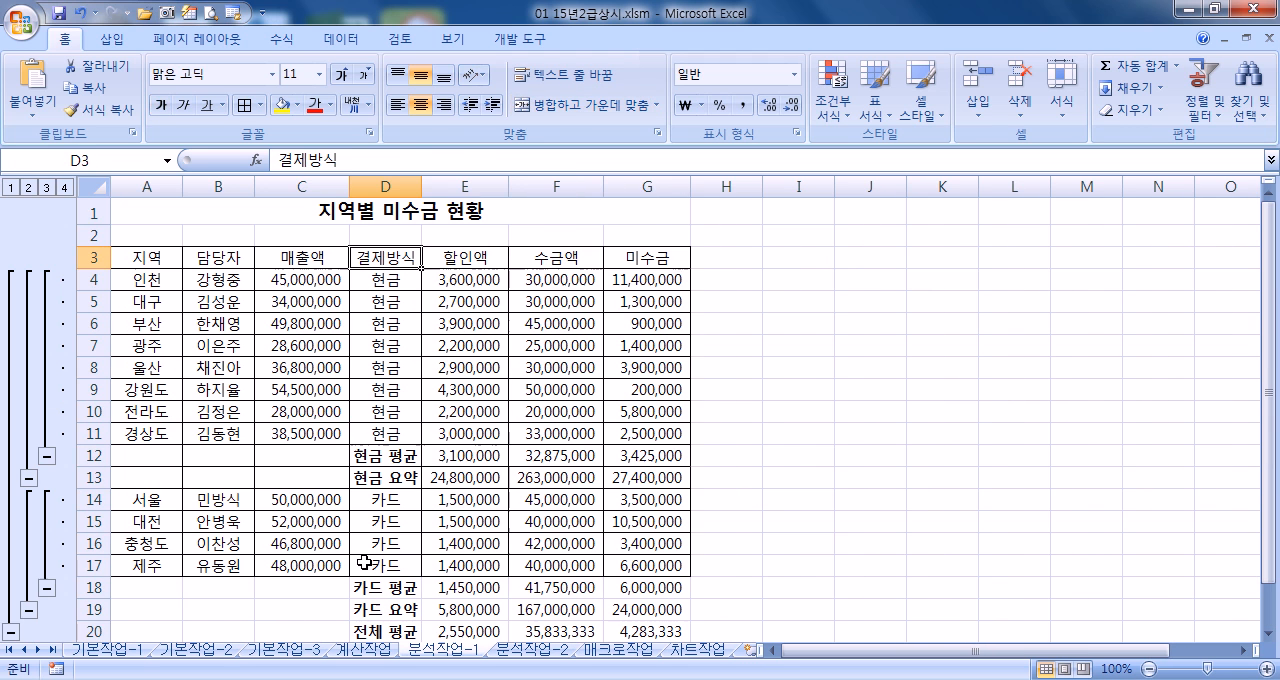
pyautogui.hotkey('ctrl', 'Home')
pyautogui.hotkey('ctrl', 'pageup')
pyautogui.hotkey('ctrl', 'Home')
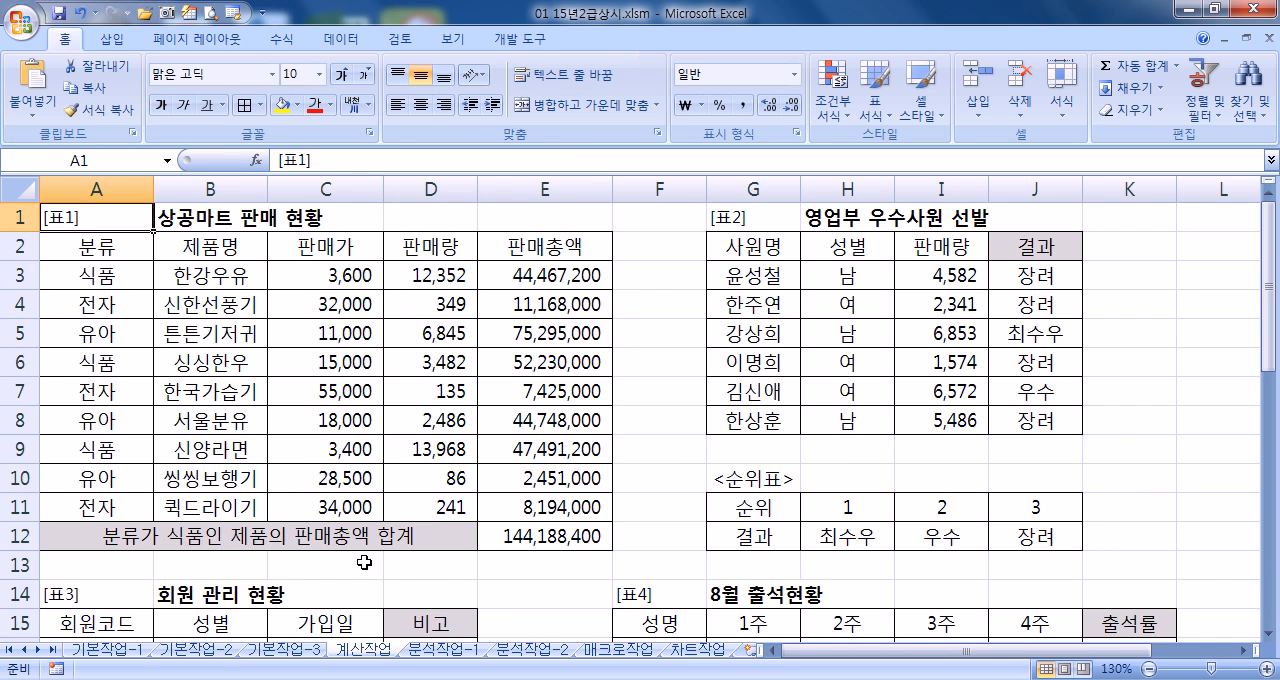
# Set the zoom of the 계산작업 sheet to 100%
pyautogui.hotkey('ctrl', 'pageup')
pyautogui.hotkey('ctrl', 'pagedown')
pyautogui.scroll(-2, 364, 563)
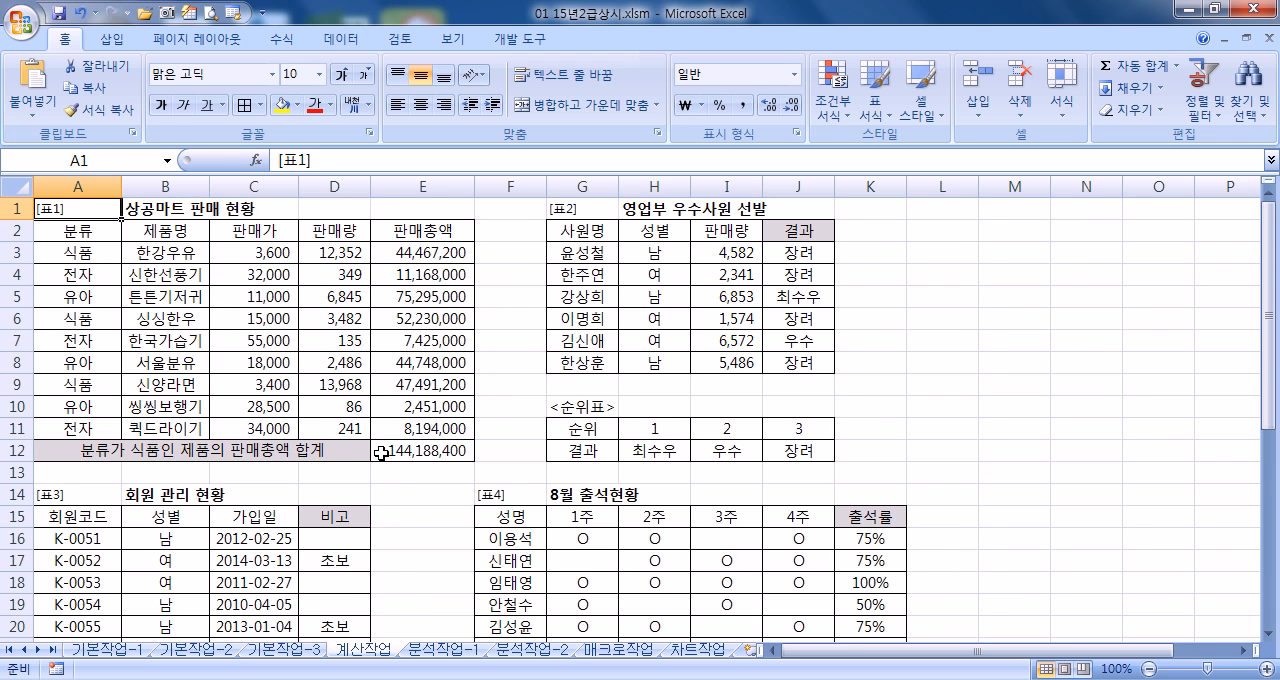
# Return the cell cursor to A1 on the 기본작업-3 and 기본작업-2 sheets
pyautogui.hotkey('ctrl', 'pageup')
pyautogui.hotkey('ctrl', 'Home')
pyautogui.hotkey('ctrl', 'pageup')
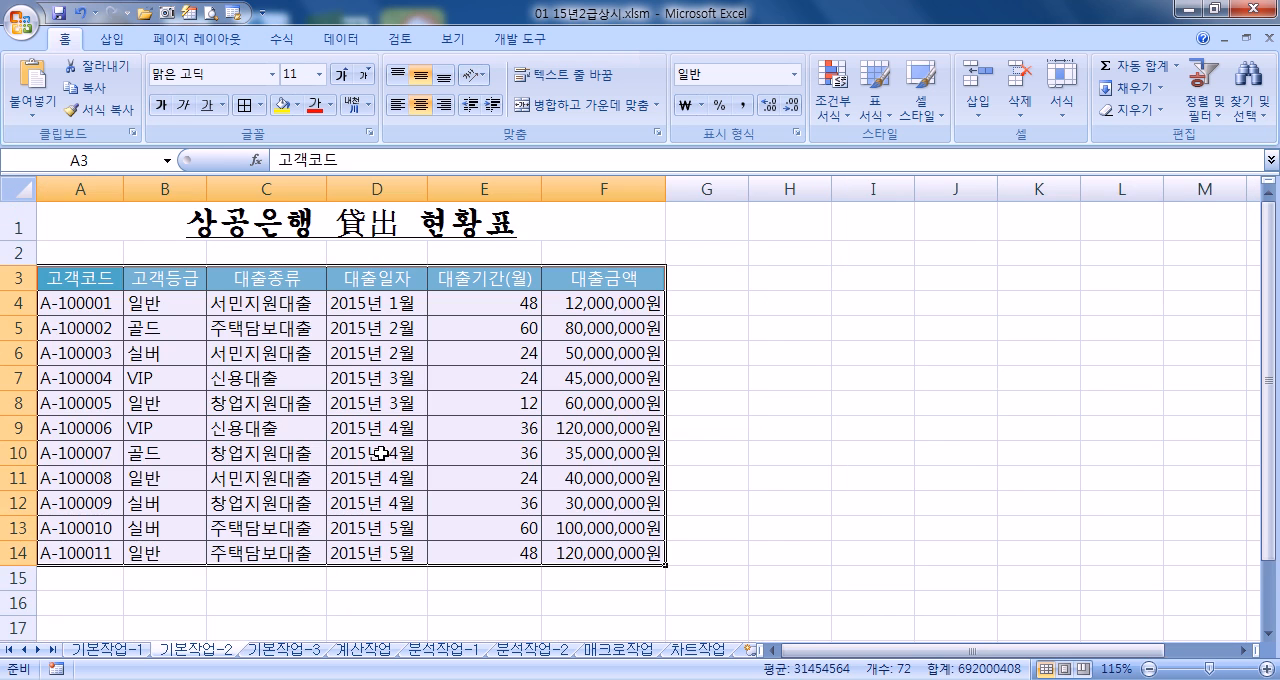
pyautogui.hotkey('ctrl', 'Home')
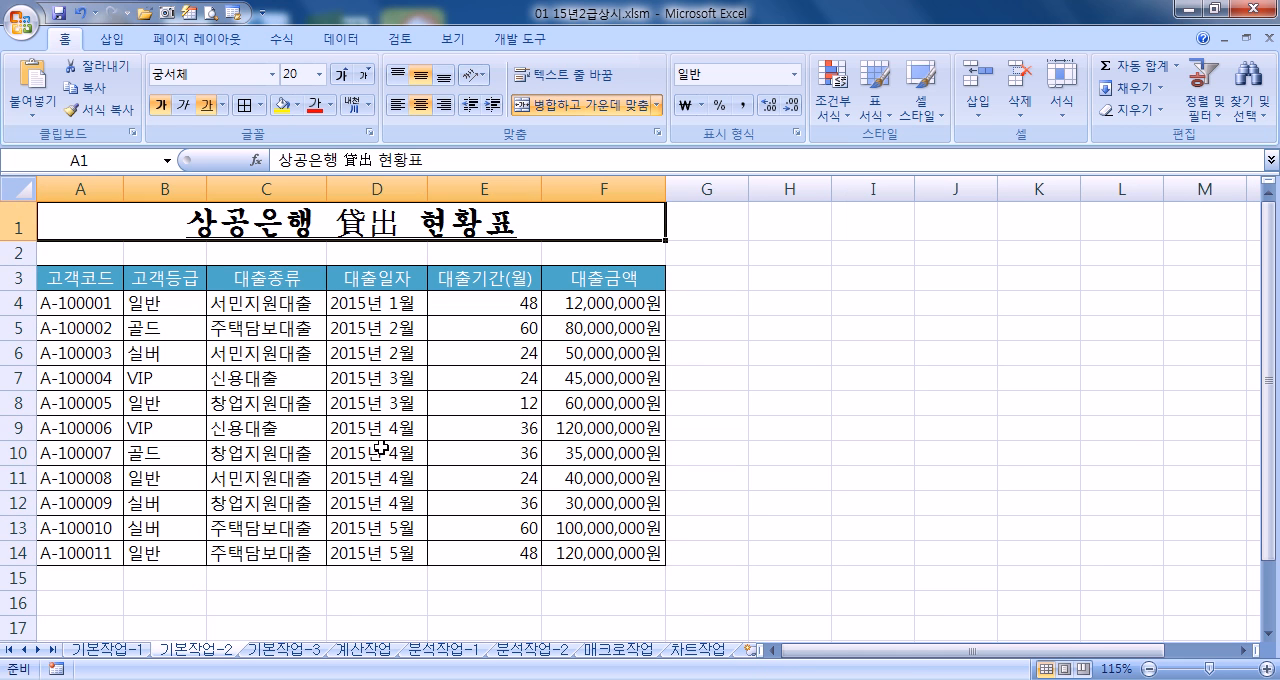
# Begin saving a copy of the workbook and look over the general save options (일반 옵션), leaving backup and passwords unset
pyautogui.click(22, 20)
pyautogui.click(101, 207)
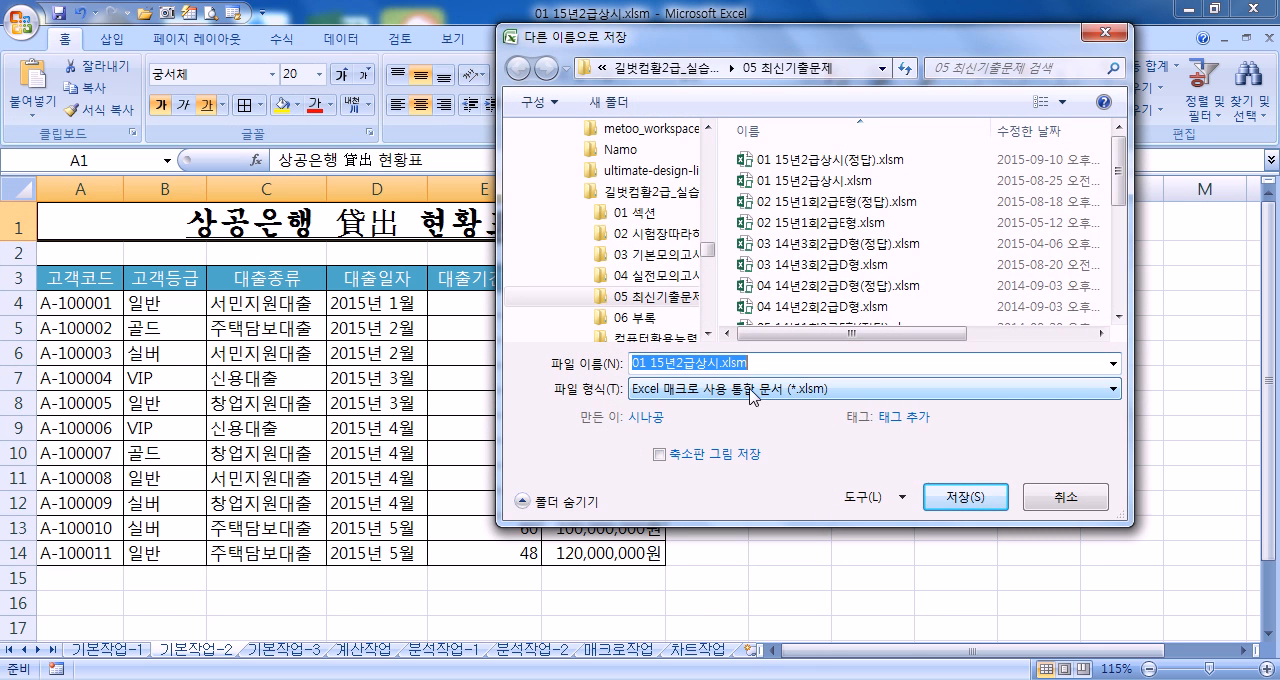
pyautogui.click(889, 500)
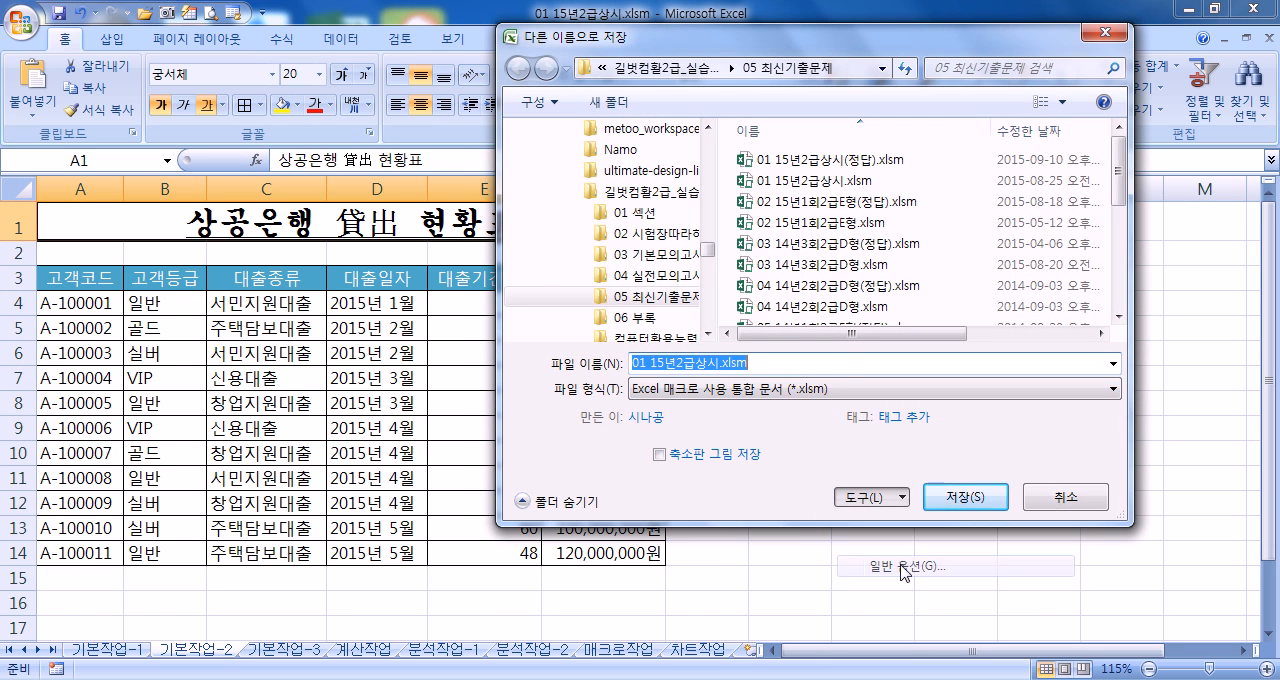
pyautogui.click(899, 565)
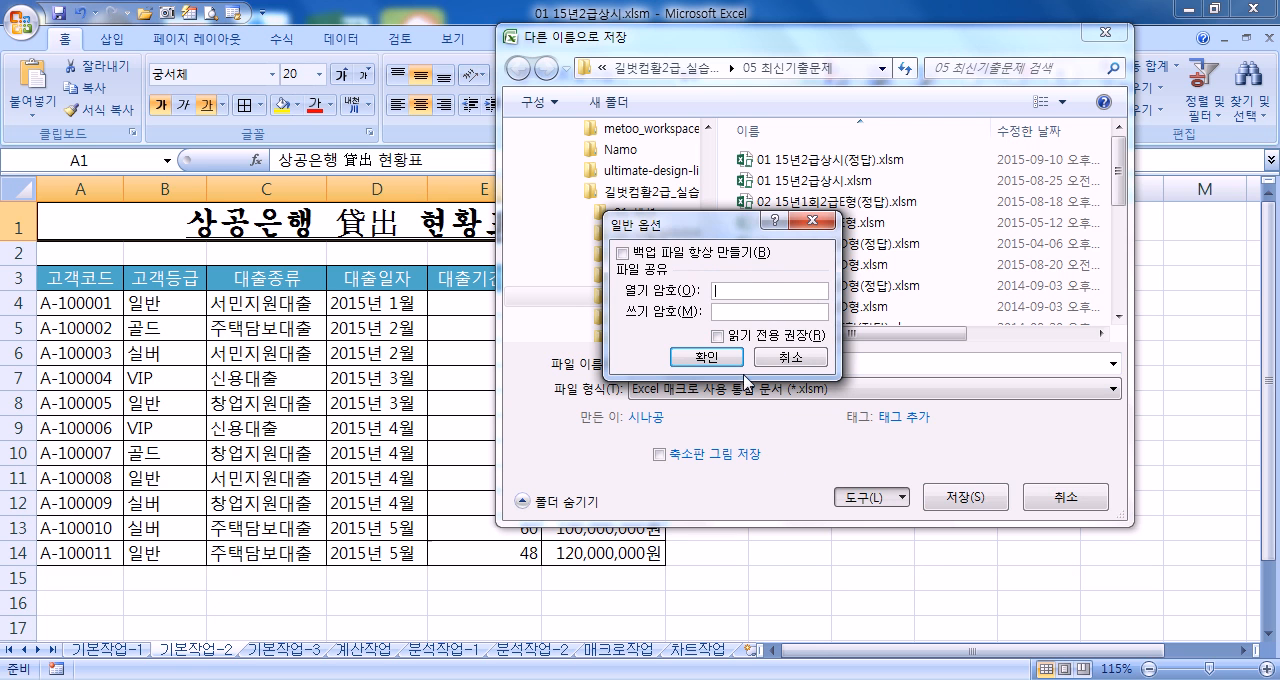
pyautogui.click(706, 357)
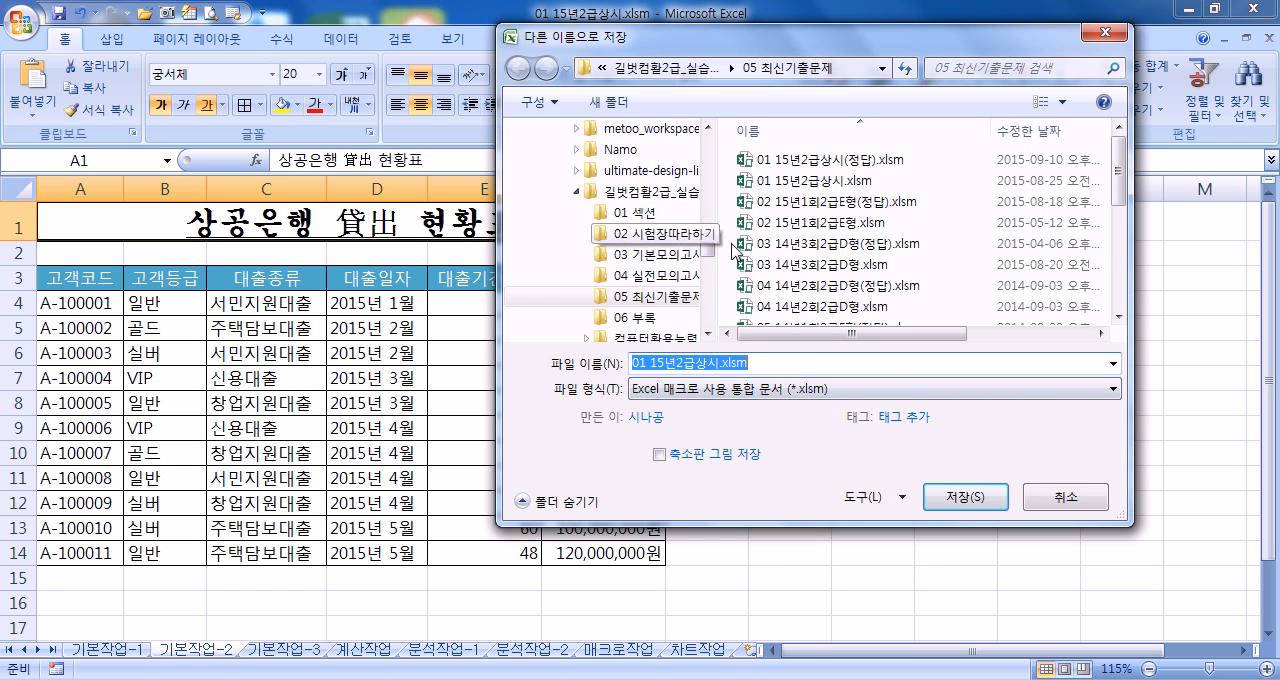
# Save the workbook in the 강좌녹화 folder under the file name 01회15년2급상시.xlsm
pyautogui.moveTo(708, 250); pyautogui.dragTo(716, 158)
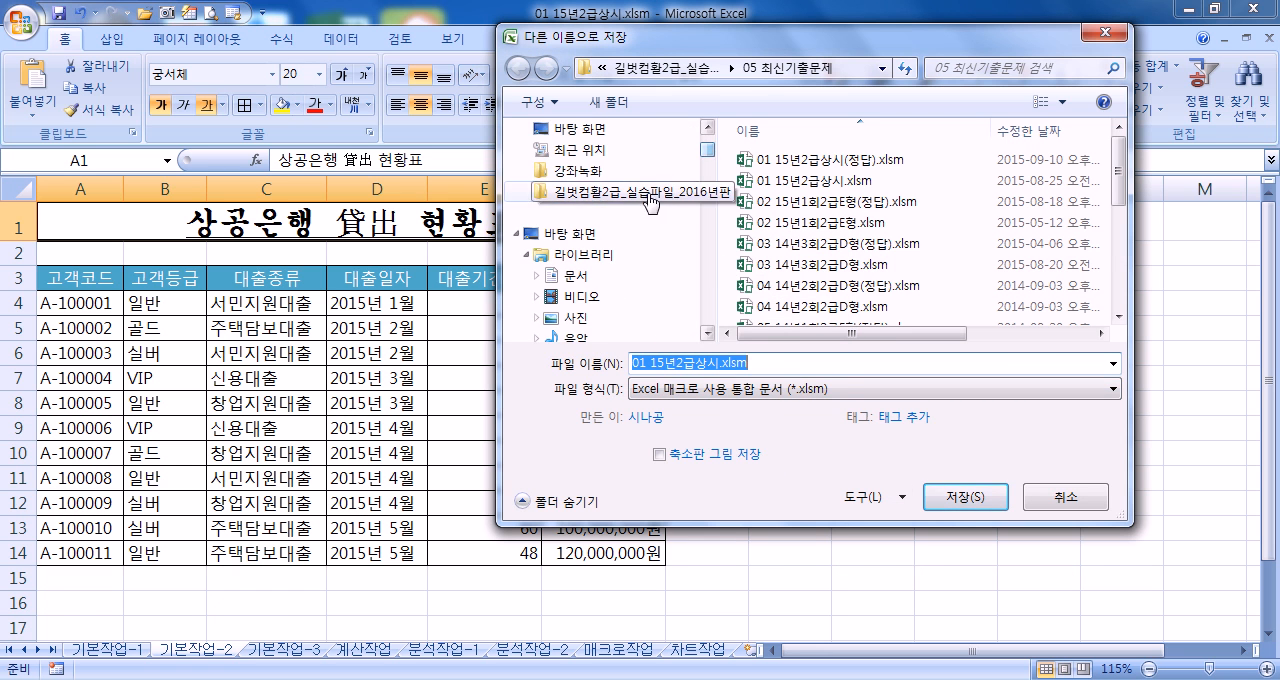
pyautogui.click(585, 170)
pyautogui.click(656, 366)
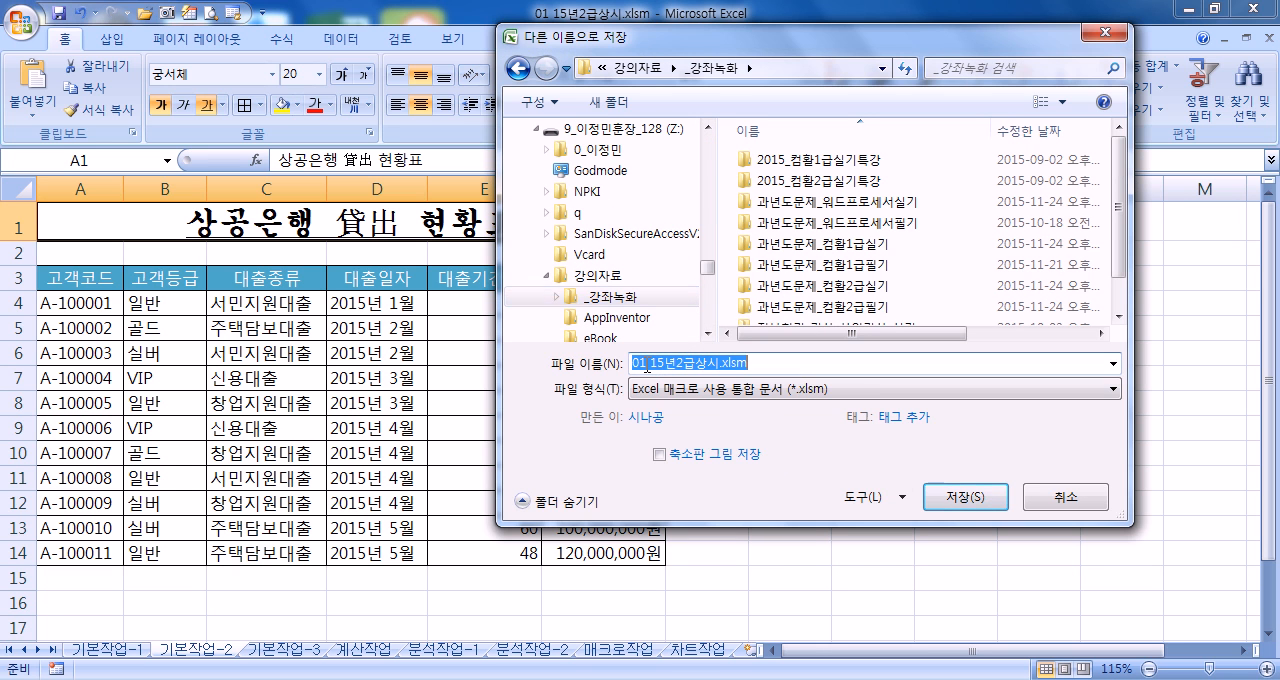
pyautogui.click(646, 366)
pyautogui.write('GHL')
pyautogui.press('BackSpace')
pyautogui.press('BackSpace')
pyautogui.press('BackSpace')
pyautogui.press('Hangul')
pyautogui.write('호')
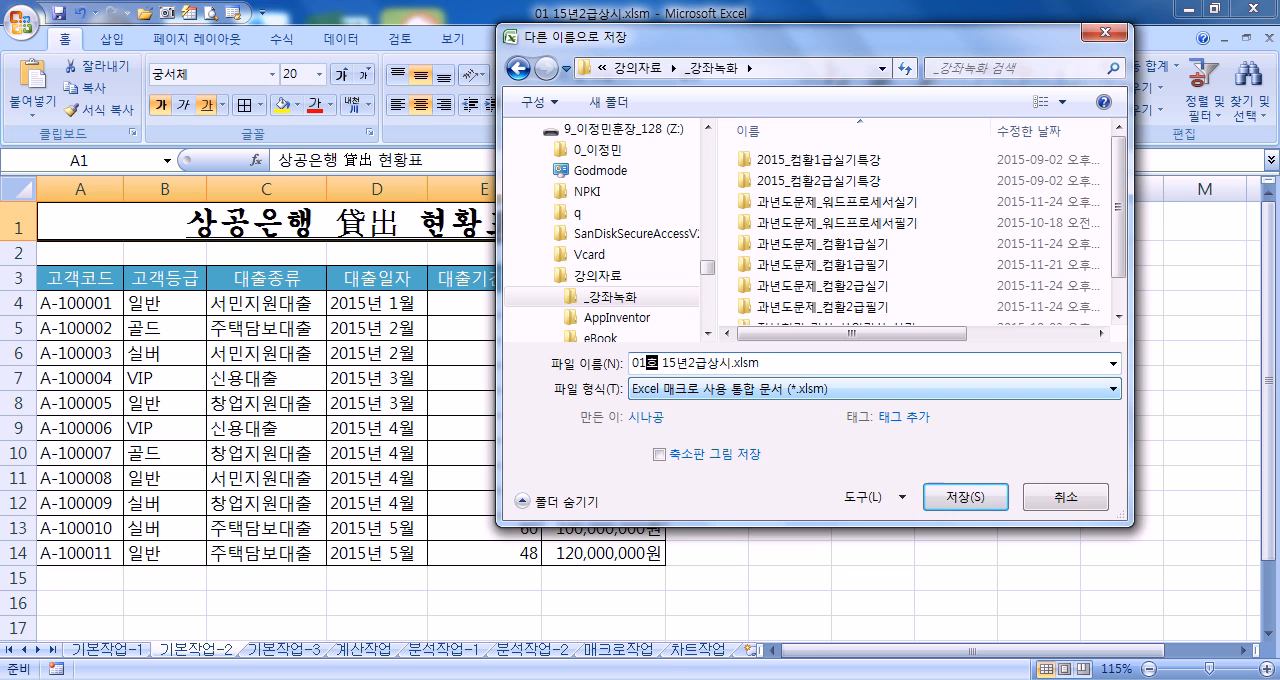
pyautogui.press('Delete')
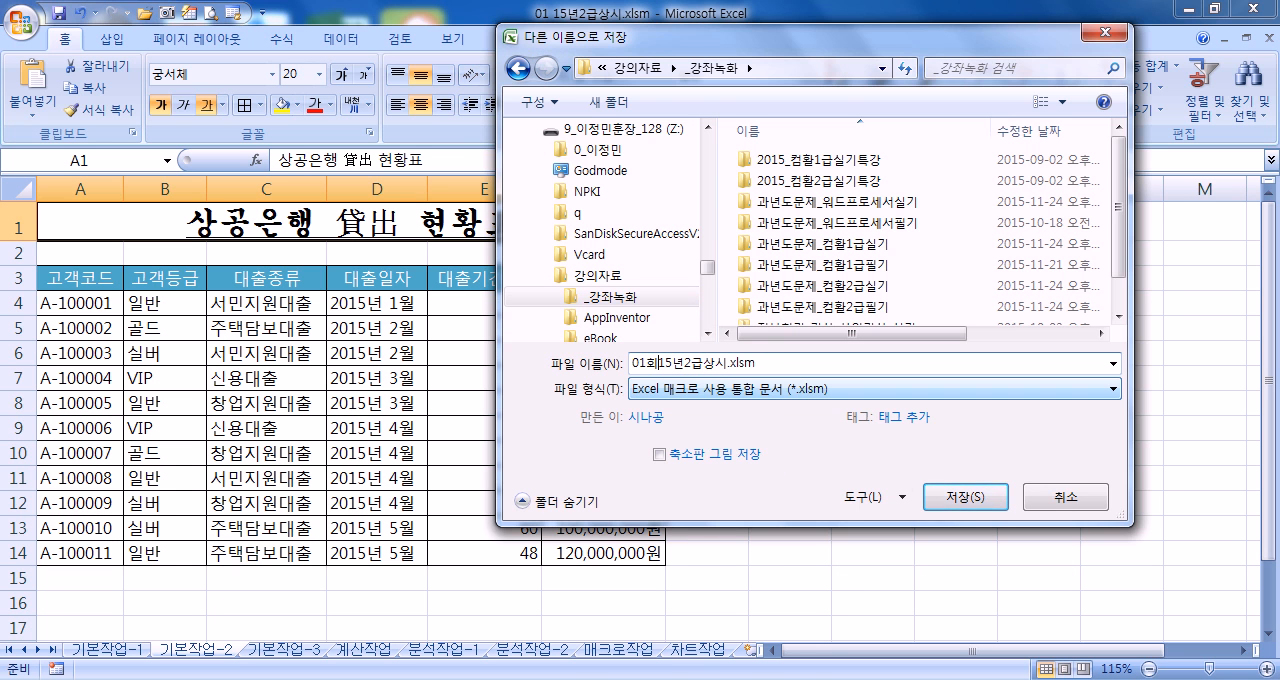
pyautogui.press('Return')
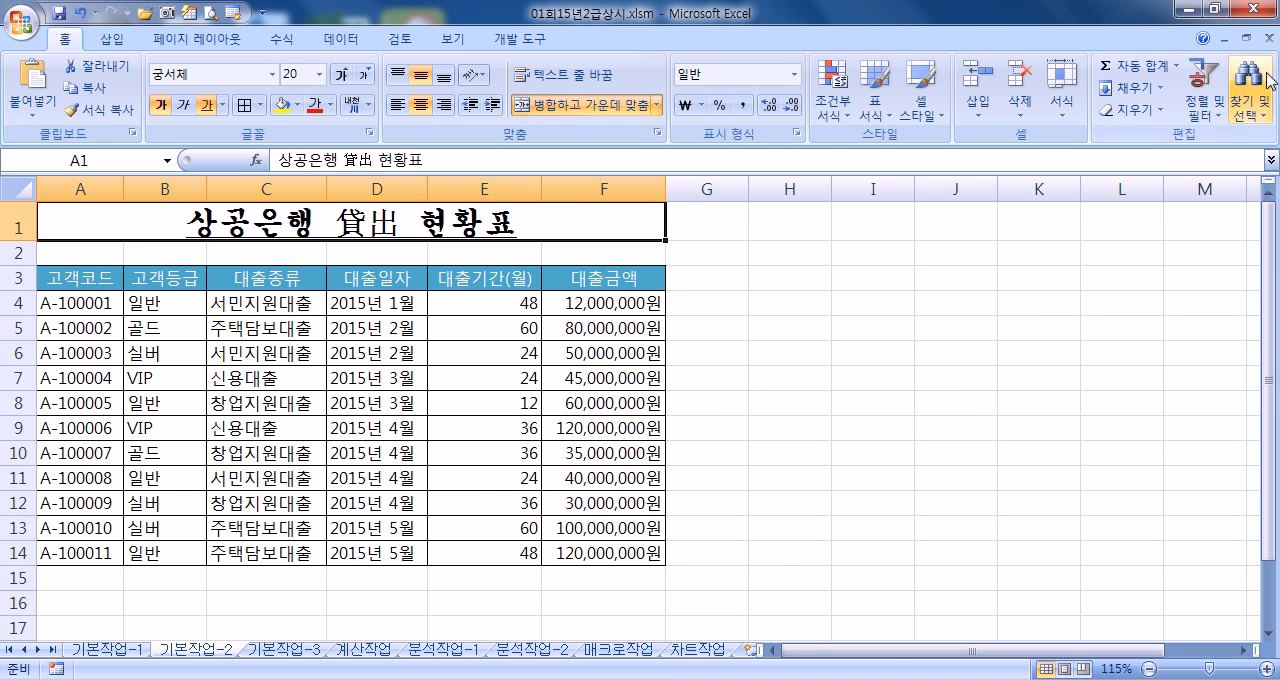